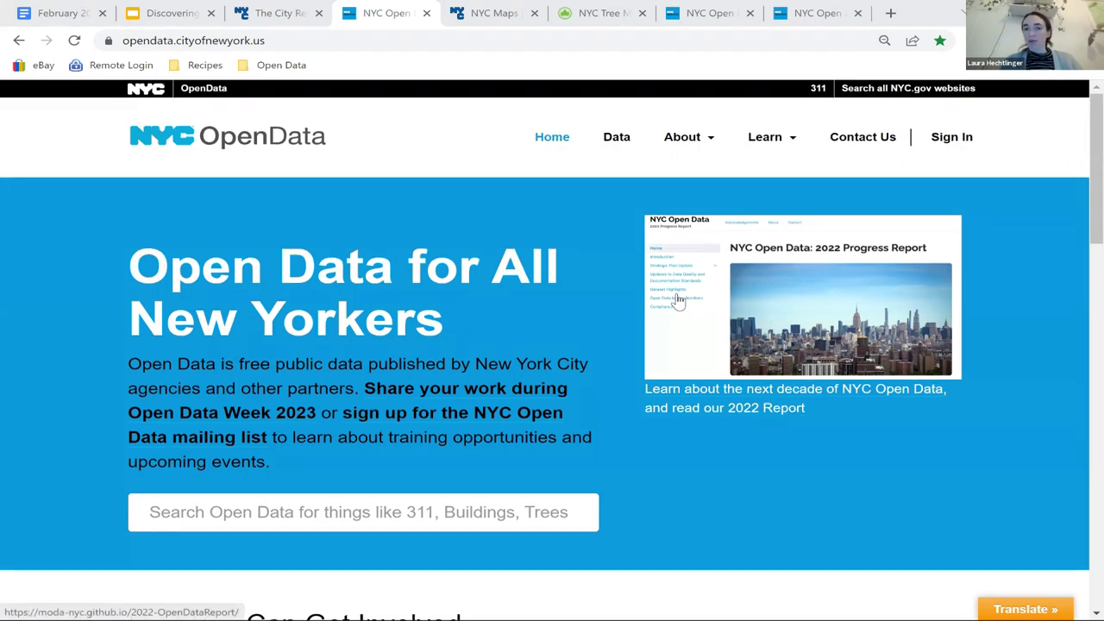
Step: Look over the sections of the NYC Open Data home page and open the Data page
scroll(678, 303, up, 1)
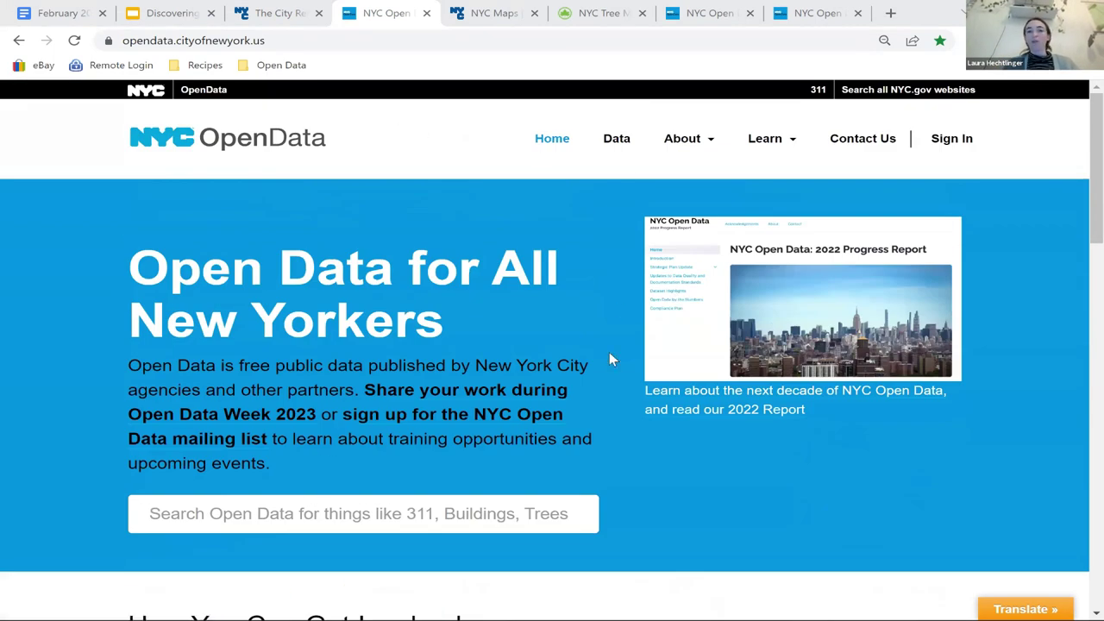
scroll(609, 359, down, 3)
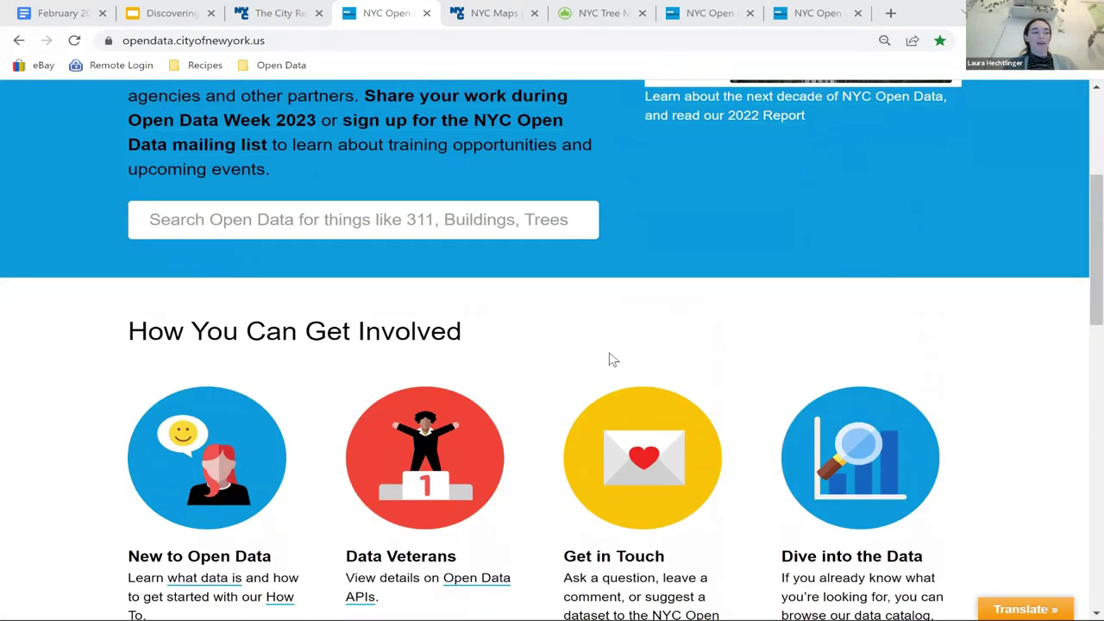
scroll(609, 360, down, 8)
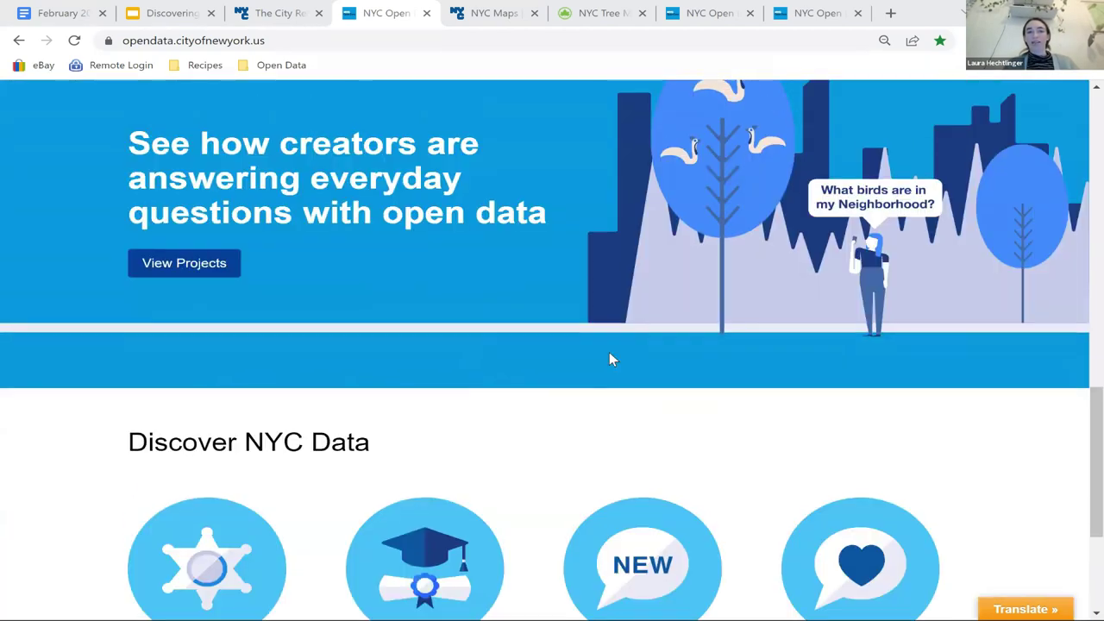
scroll(609, 360, up, 4)
scroll(609, 359, up, 7)
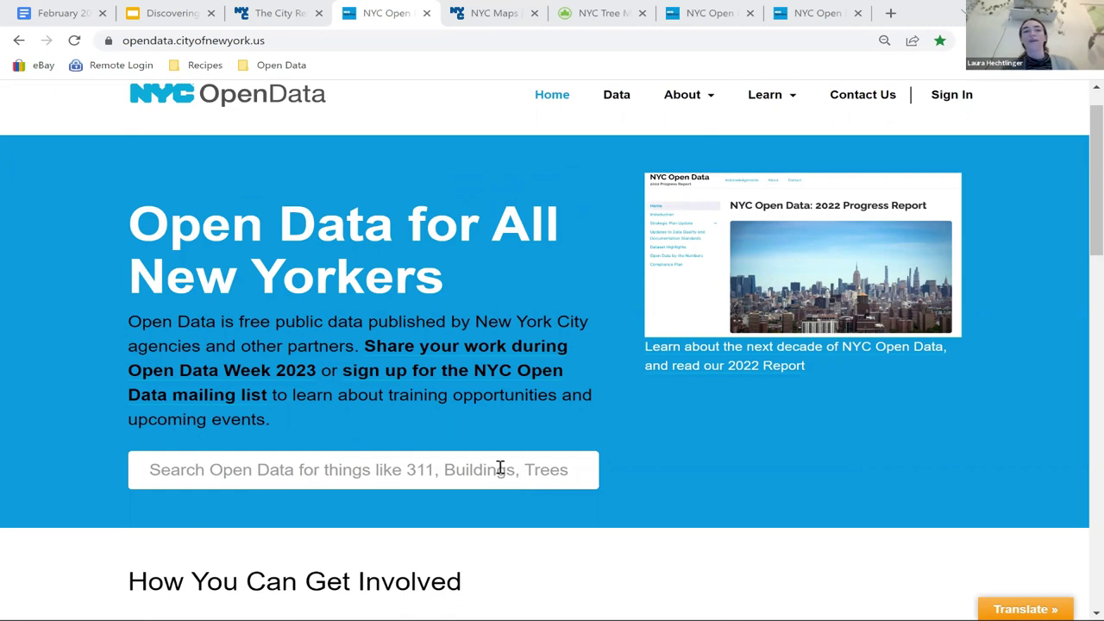
scroll(505, 438, up, 1)
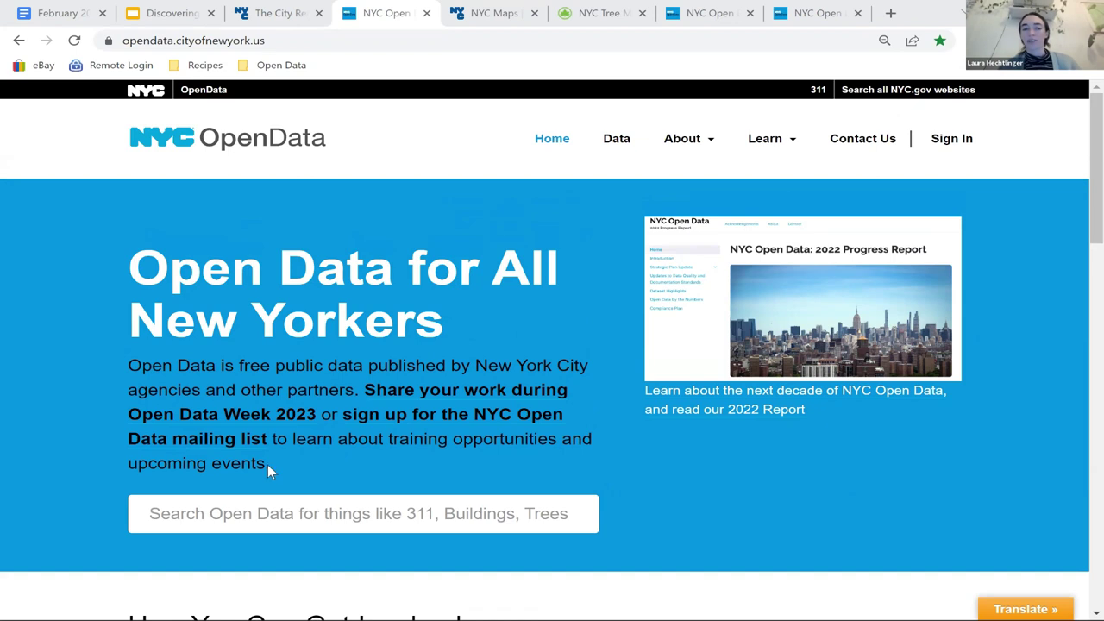
click(621, 143)
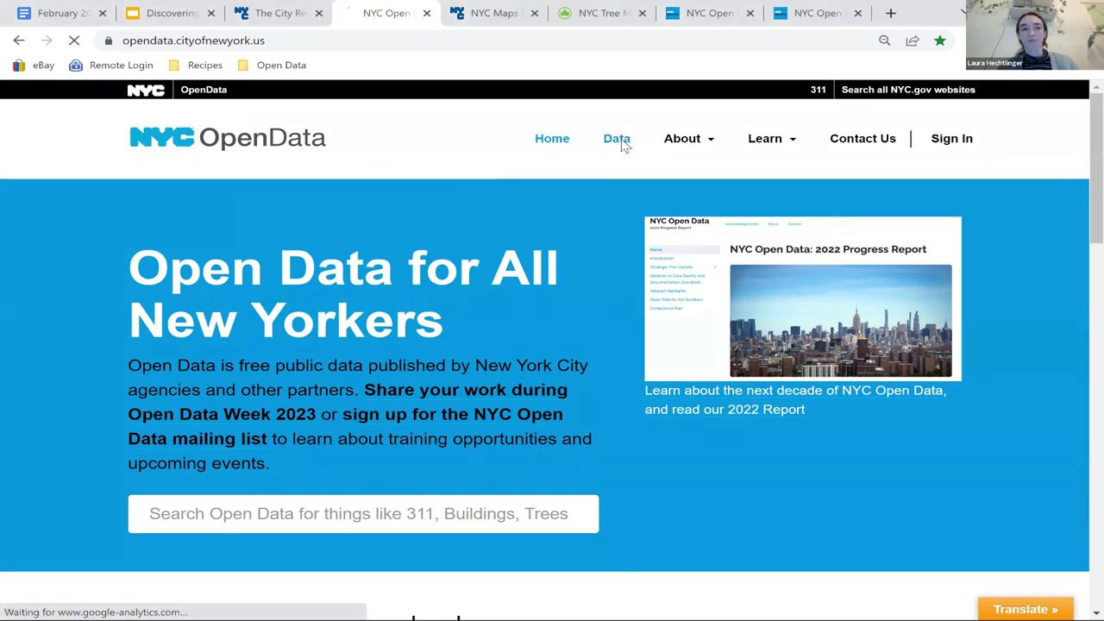
Step: Examine the Data page's new and popular datasets, search, category and agency sections
scroll(469, 369, down, 5)
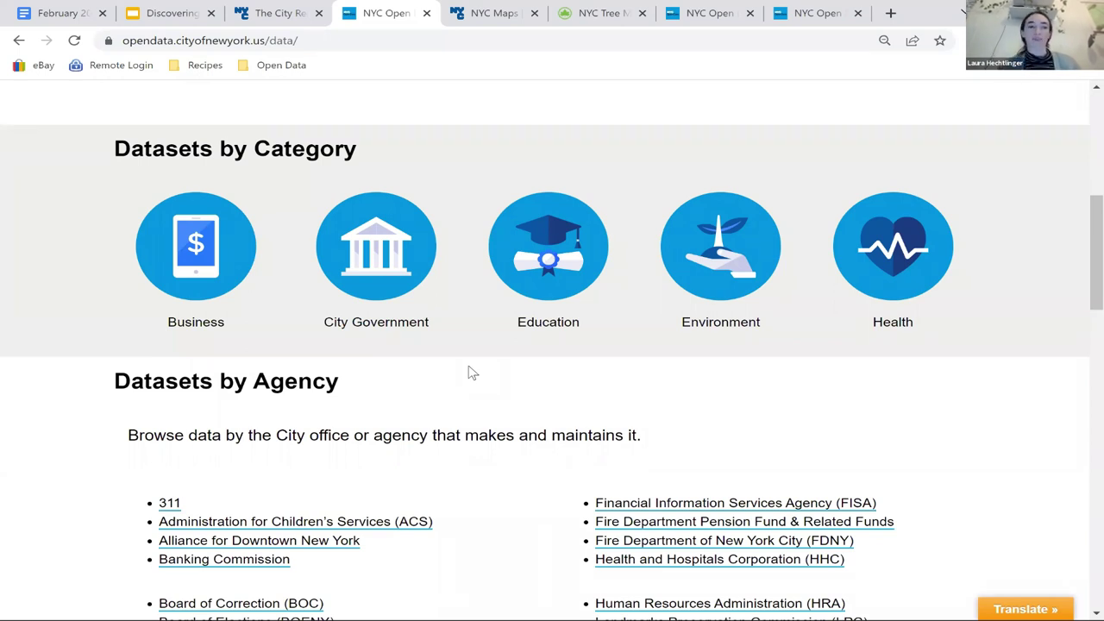
scroll(468, 372, up, 5)
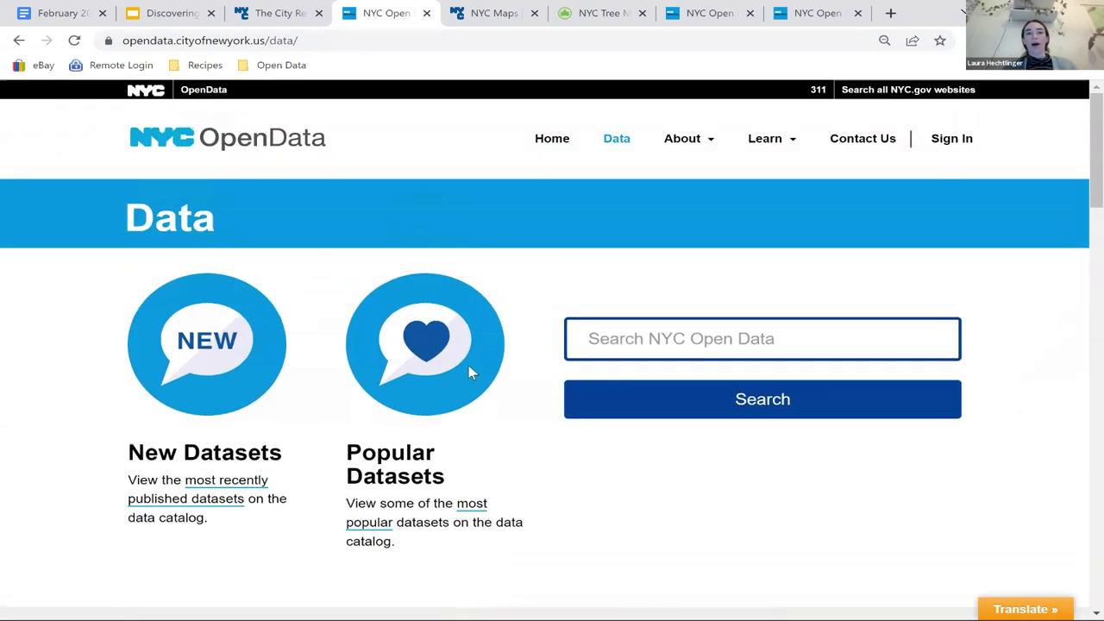
scroll(469, 369, down, 1)
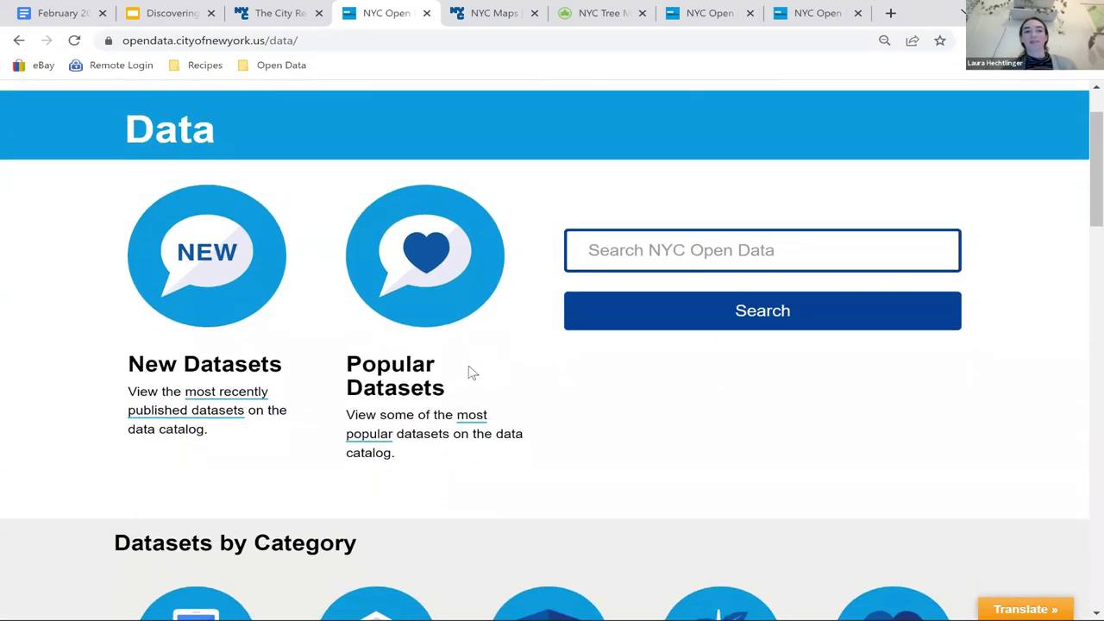
scroll(468, 372, down, 1)
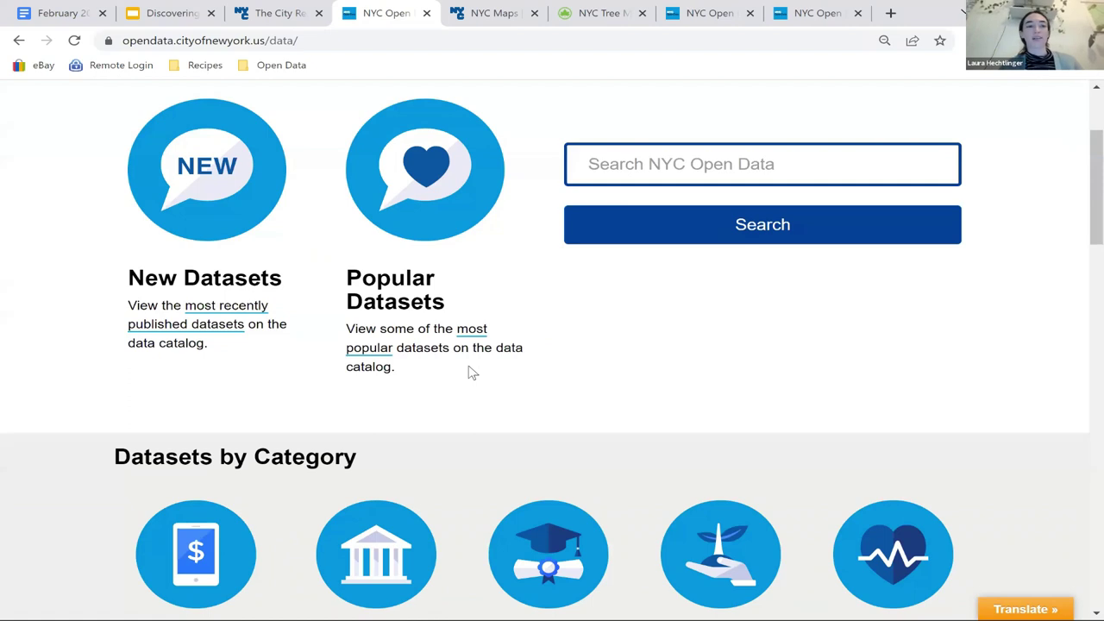
scroll(468, 369, down, 2)
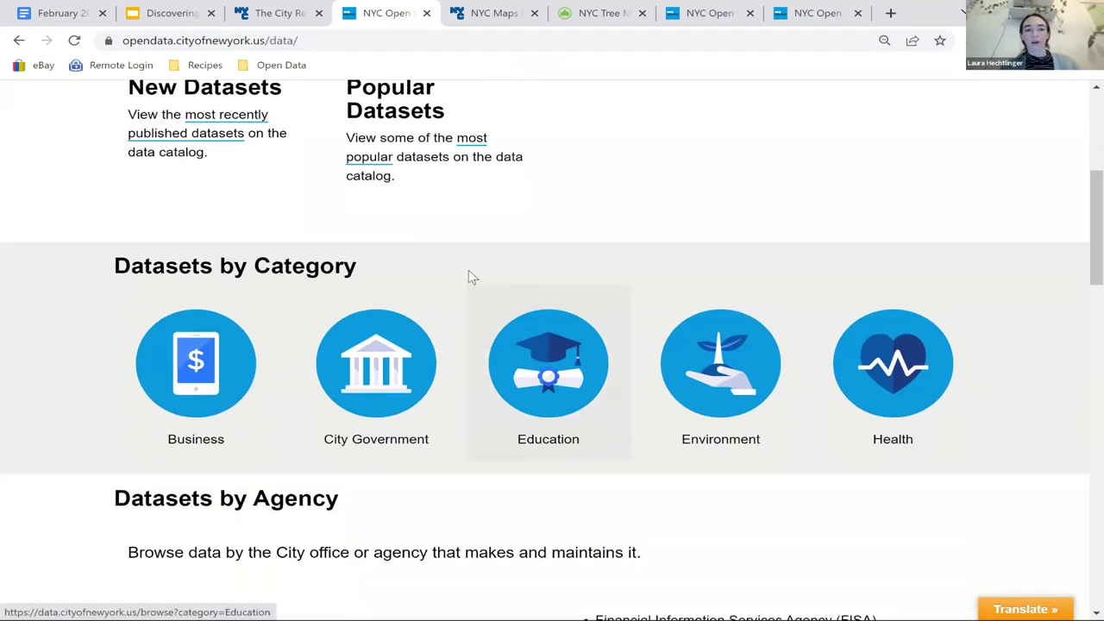
scroll(468, 272, down, 1)
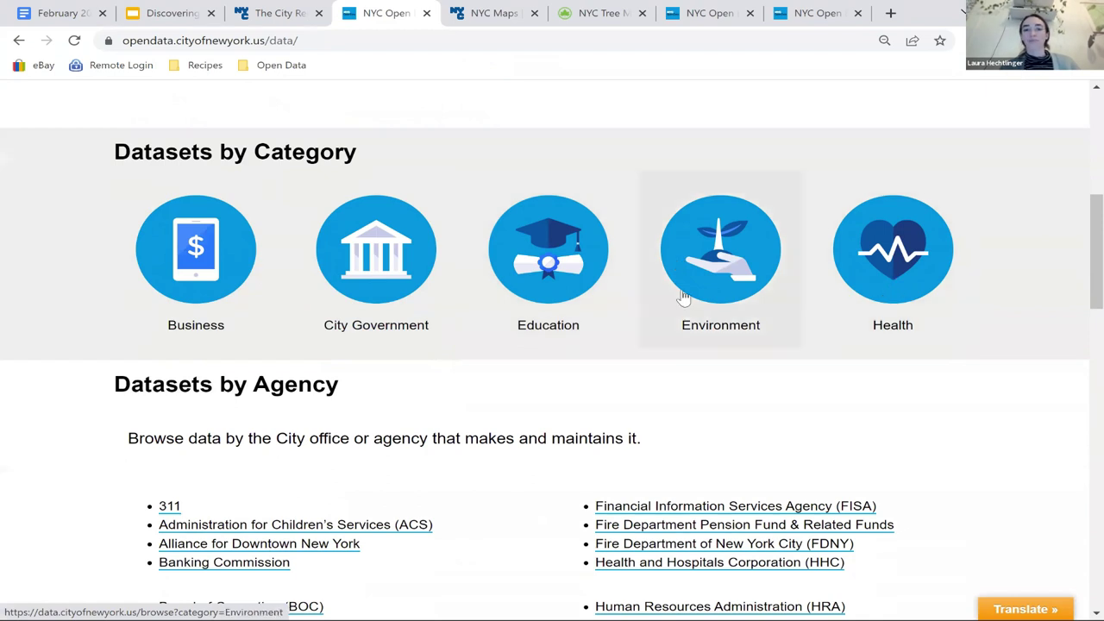
scroll(655, 535, down, 2)
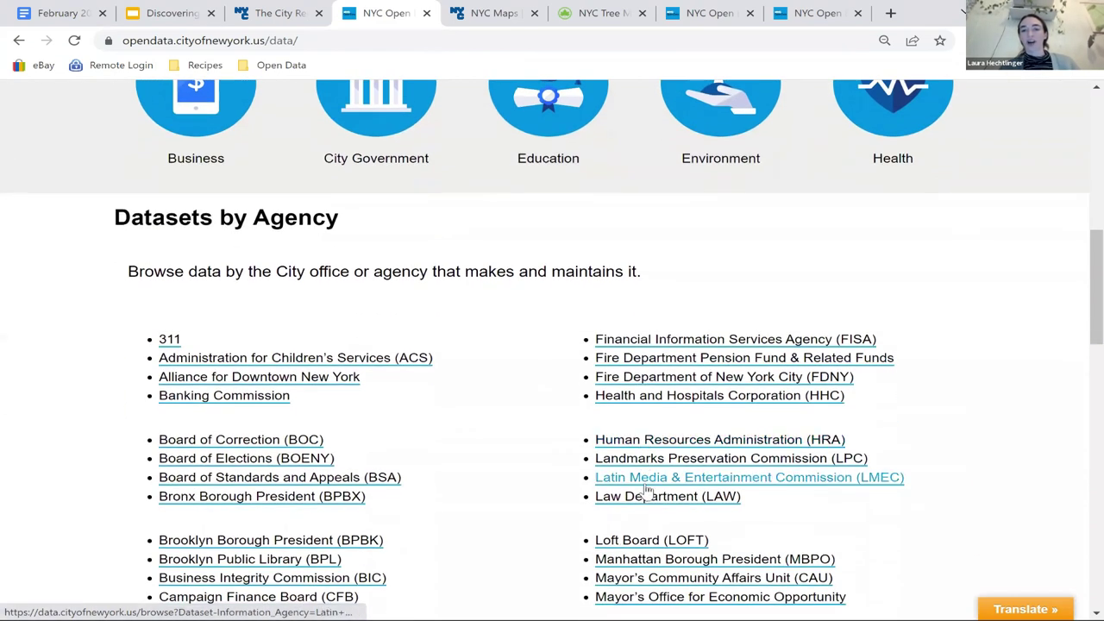
scroll(647, 490, down, 2)
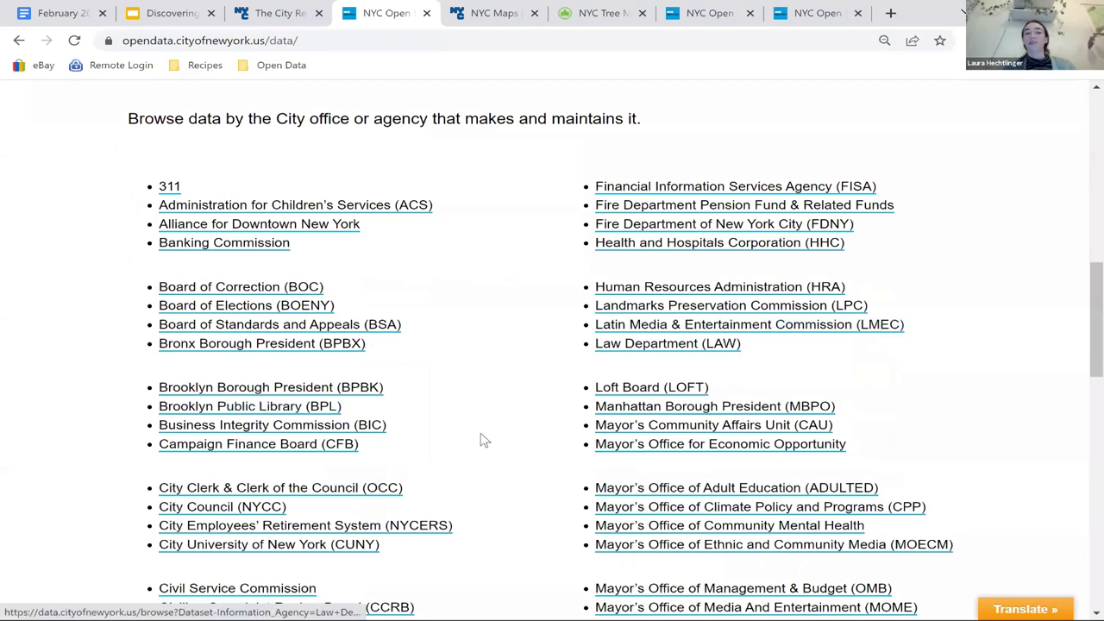
scroll(484, 440, down, 3)
scroll(483, 440, up, 10)
scroll(483, 439, up, 2)
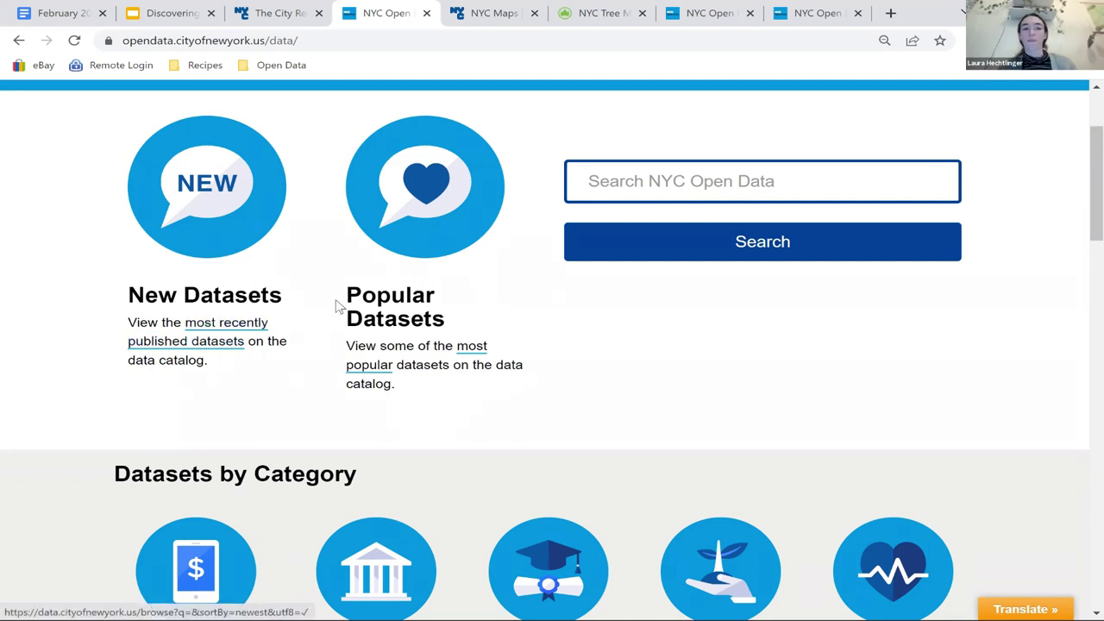
Step: Look through the full Datasets by Agency list to see which city agencies publish data
scroll(337, 306, down, 1)
scroll(338, 306, down, 2)
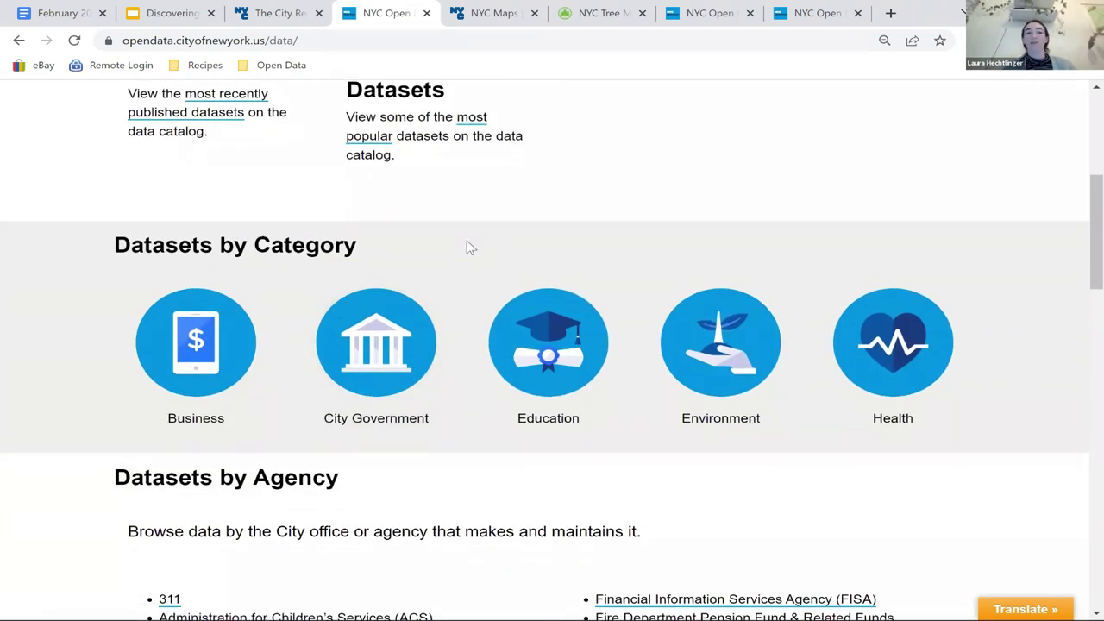
scroll(448, 485, down, 4)
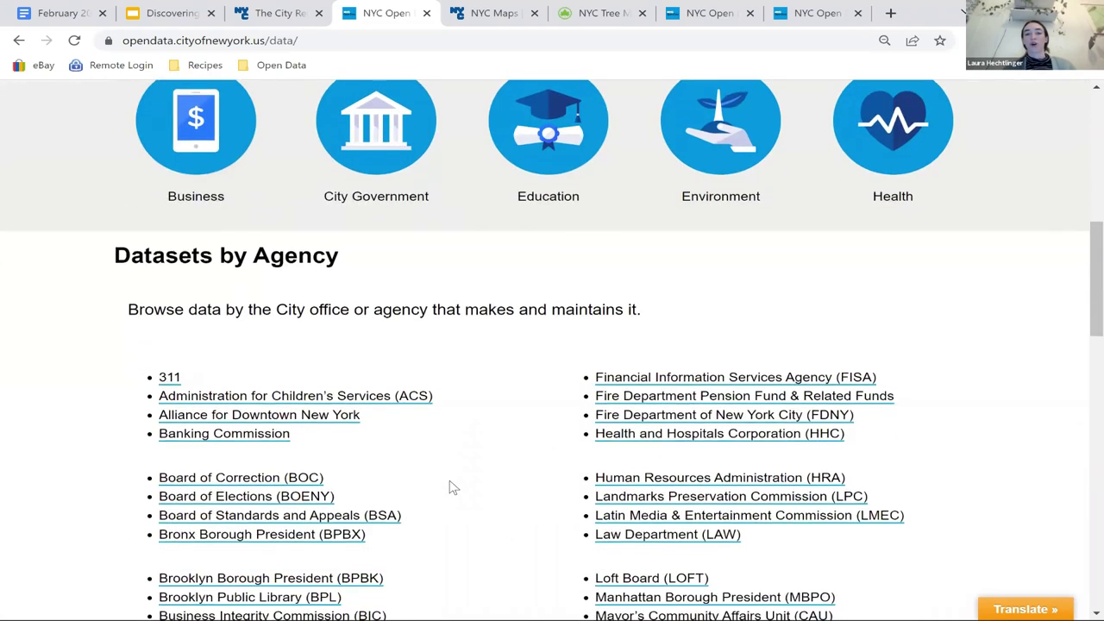
scroll(448, 488, down, 1)
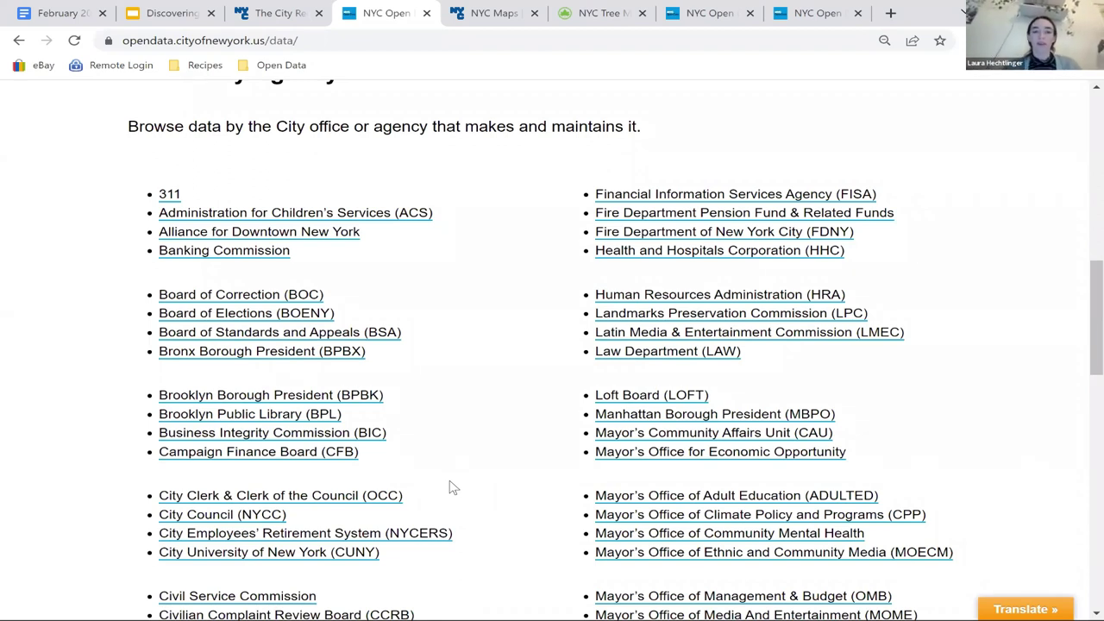
scroll(451, 488, down, 2)
scroll(451, 488, down, 4)
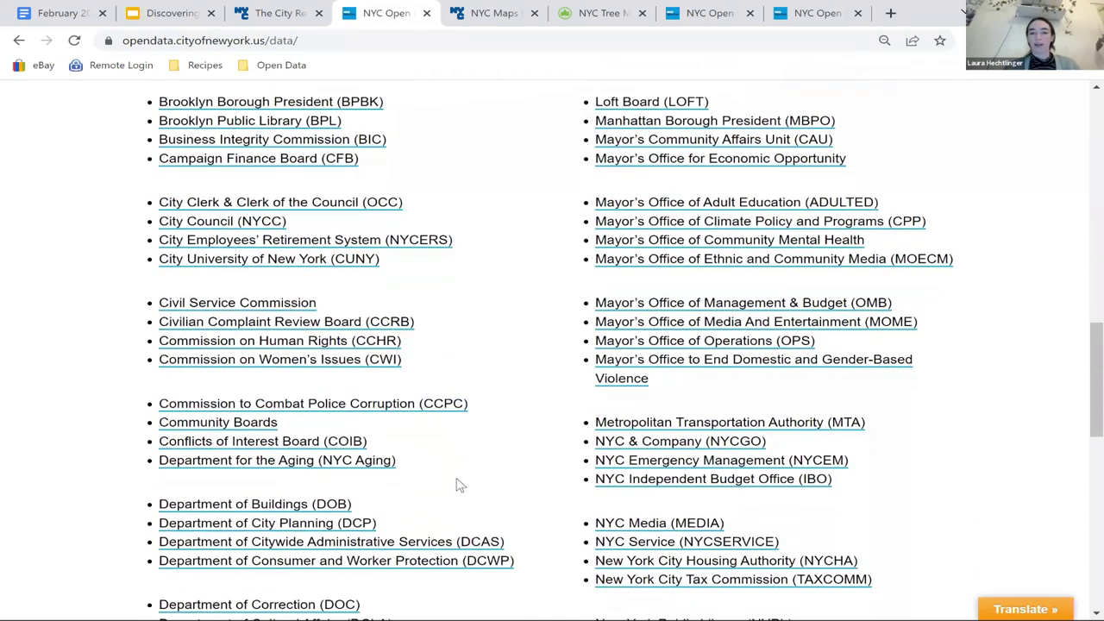
scroll(546, 483, down, 6)
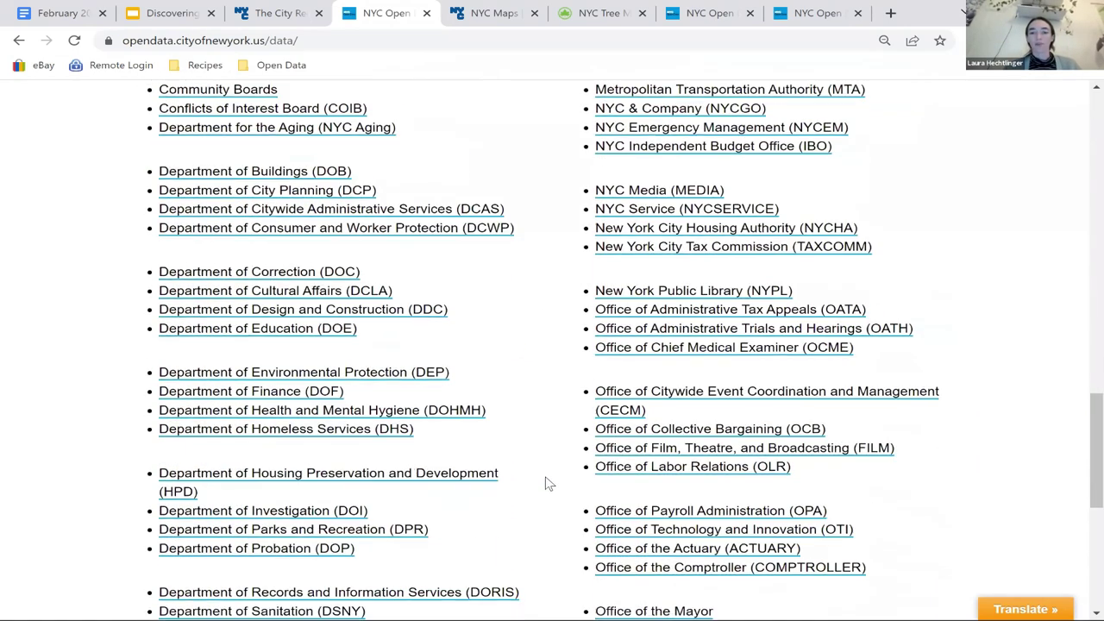
scroll(546, 483, down, 2)
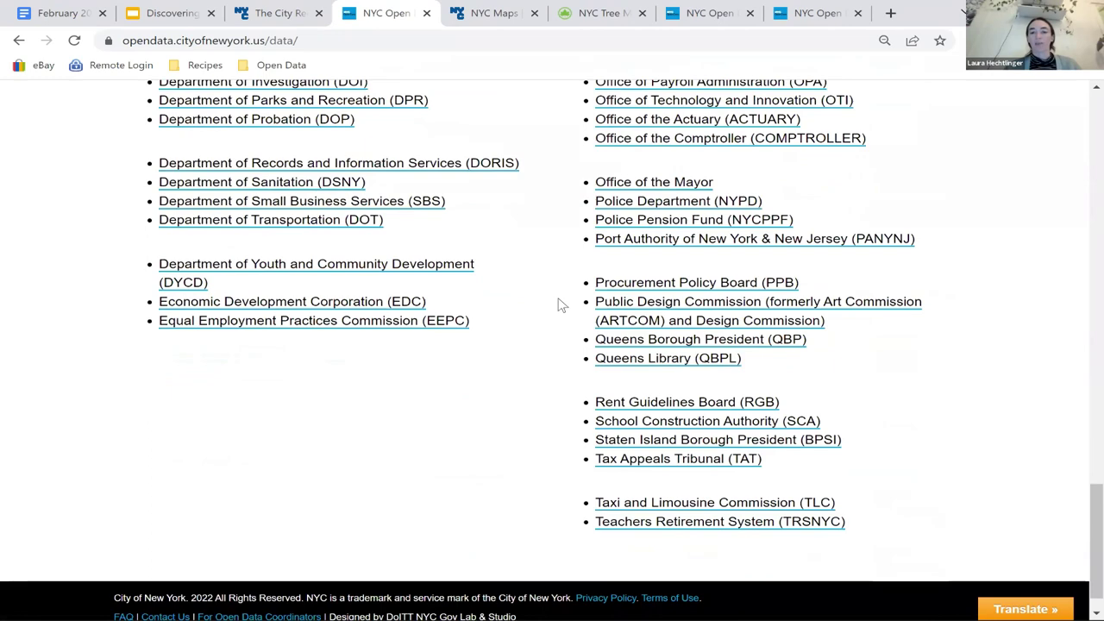
scroll(553, 417, up, 6)
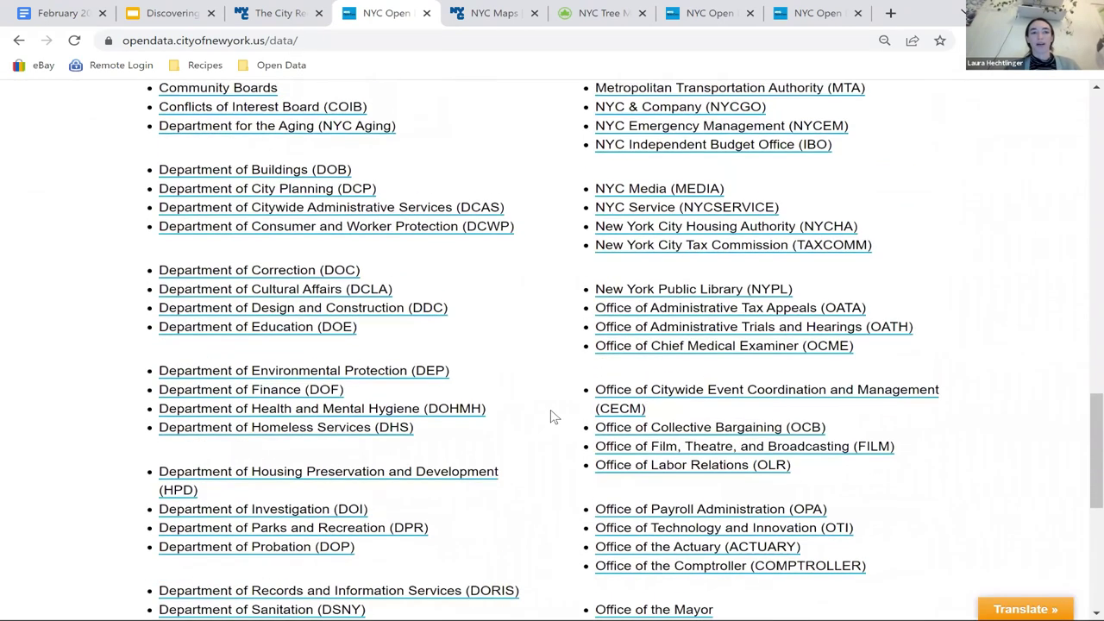
scroll(553, 418, up, 6)
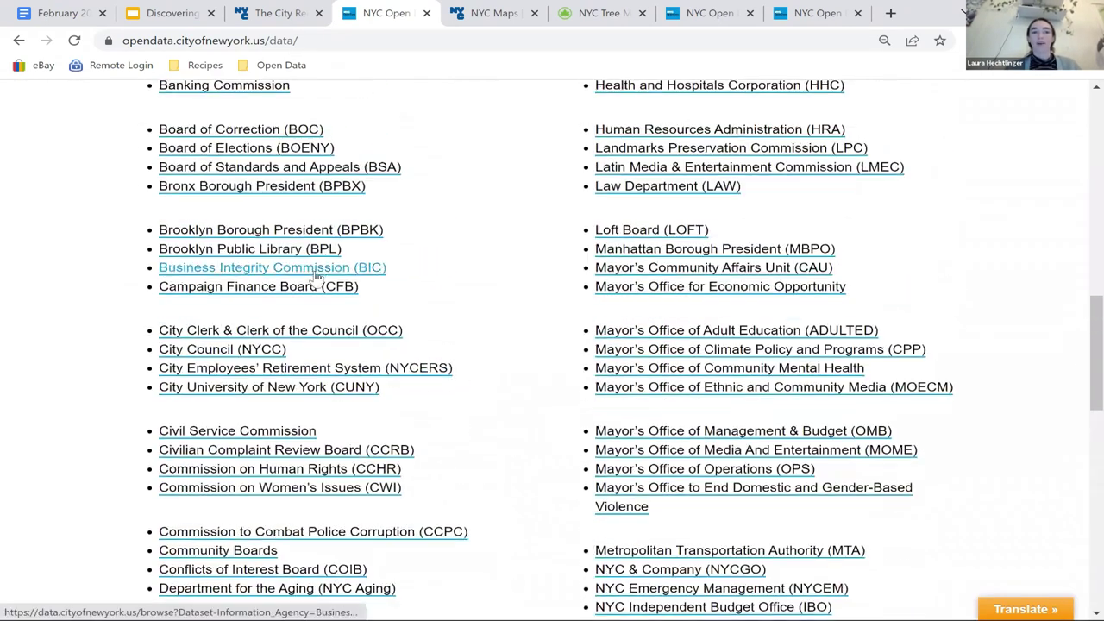
scroll(540, 429, up, 1)
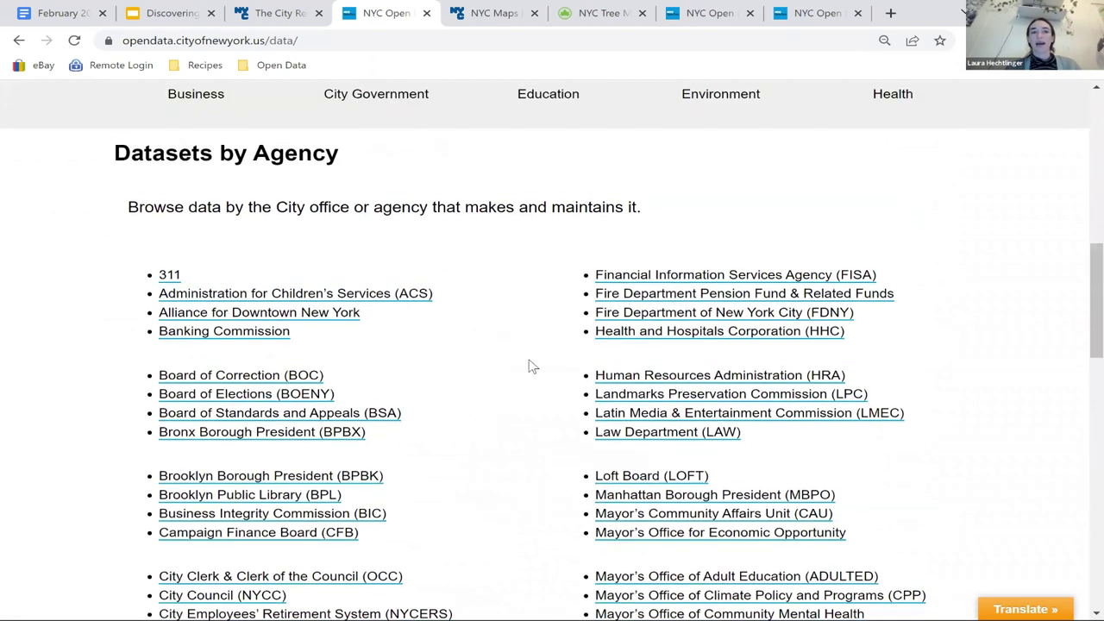
Step: Review the category section again and open the datasets published by the 311 agency
scroll(530, 366, up, 3)
scroll(518, 366, up, 1)
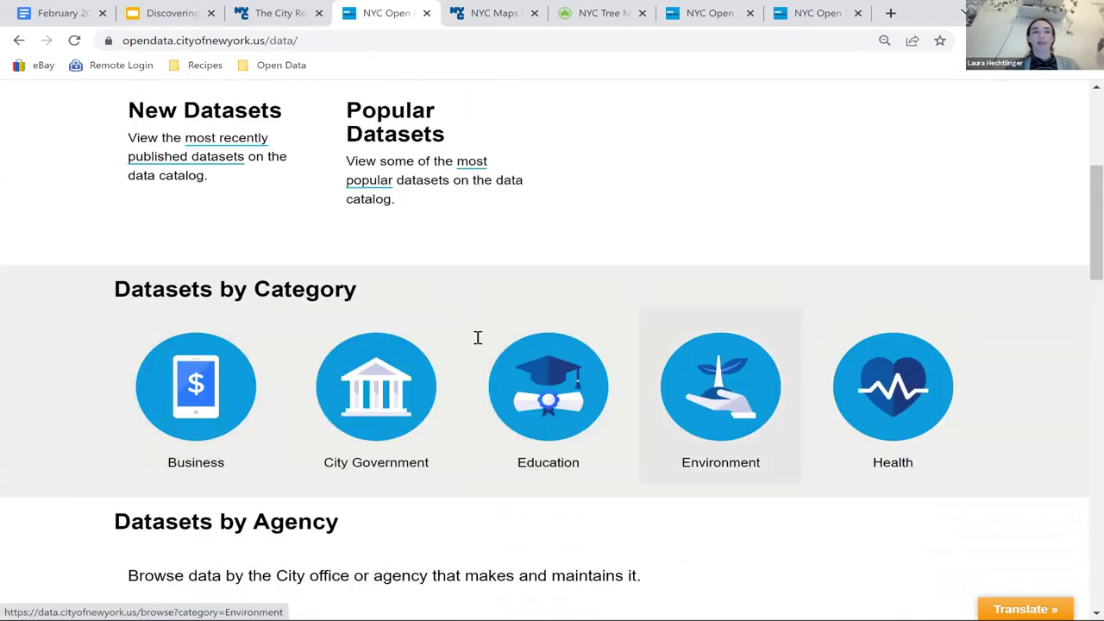
scroll(475, 337, up, 1)
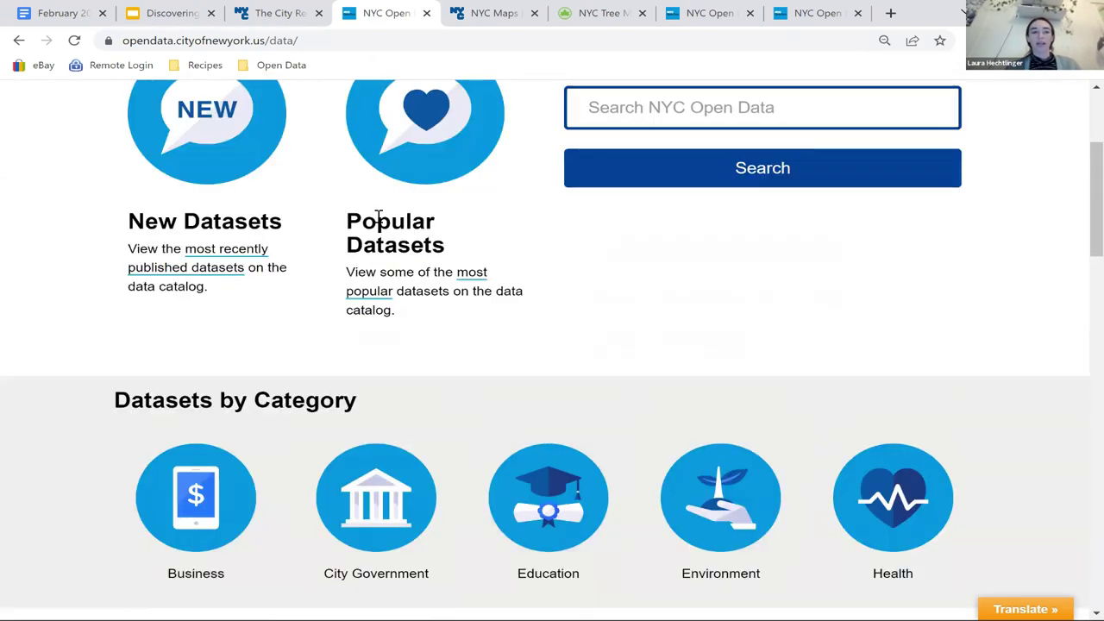
scroll(378, 217, down, 1)
scroll(378, 216, down, 4)
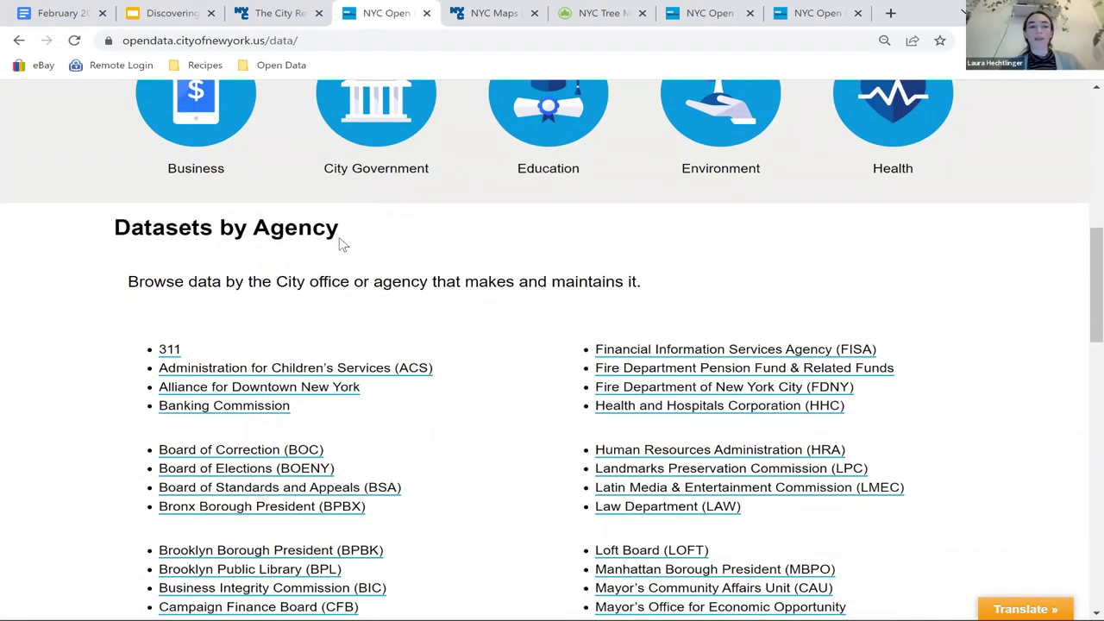
click(170, 349)
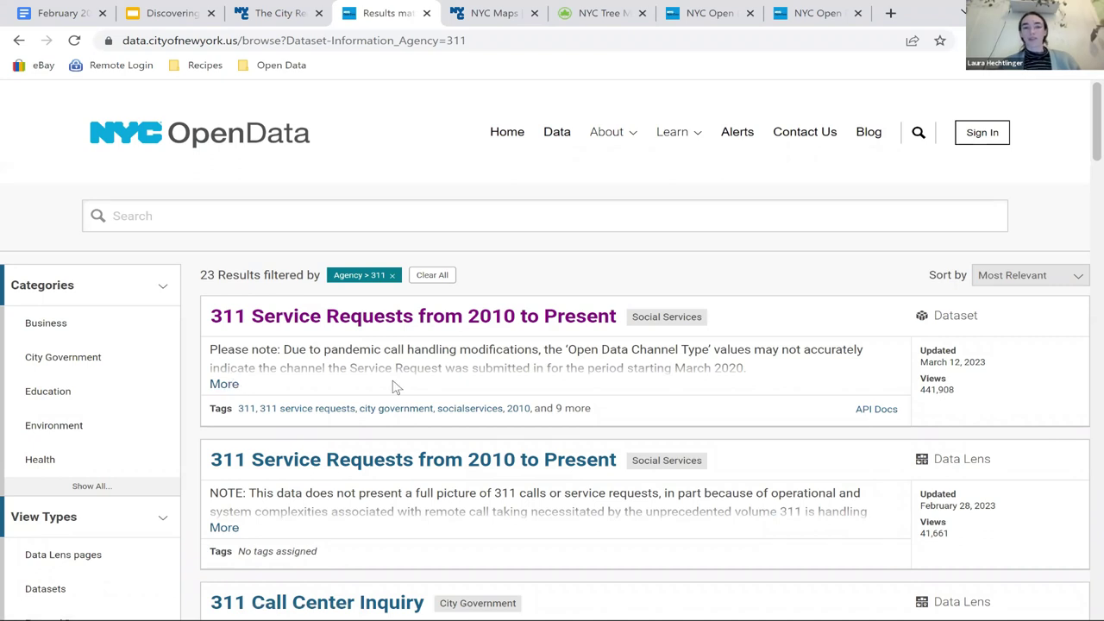
Step: Expand the description of the first 311 Service Requests from 2010 to Present result and look through the other 311 results
scroll(394, 385, down, 1)
scroll(394, 384, up, 1)
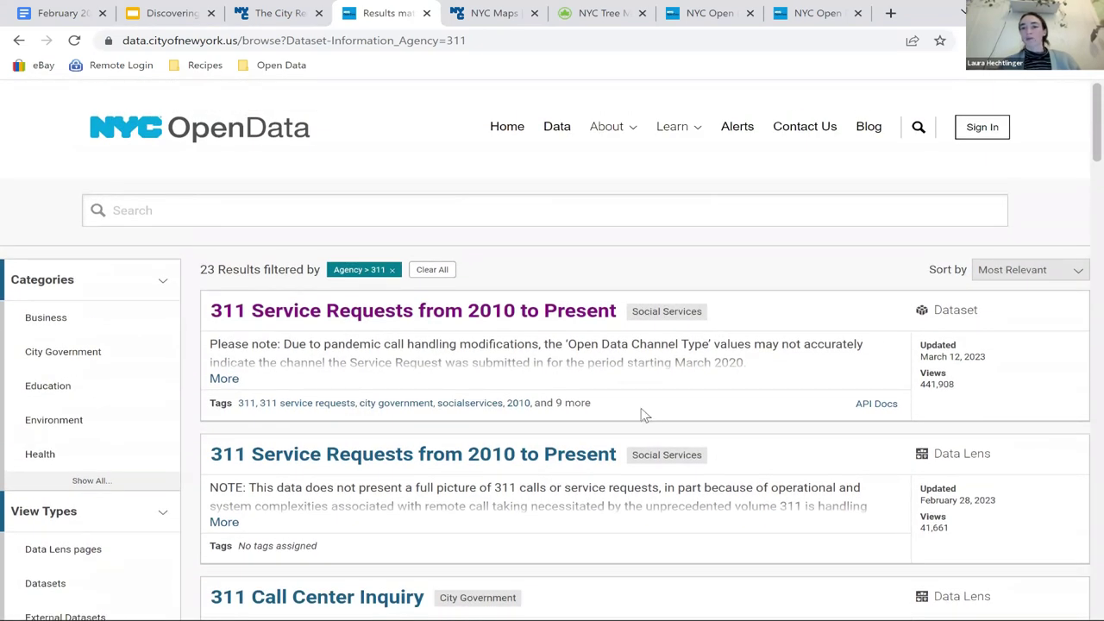
click(226, 379)
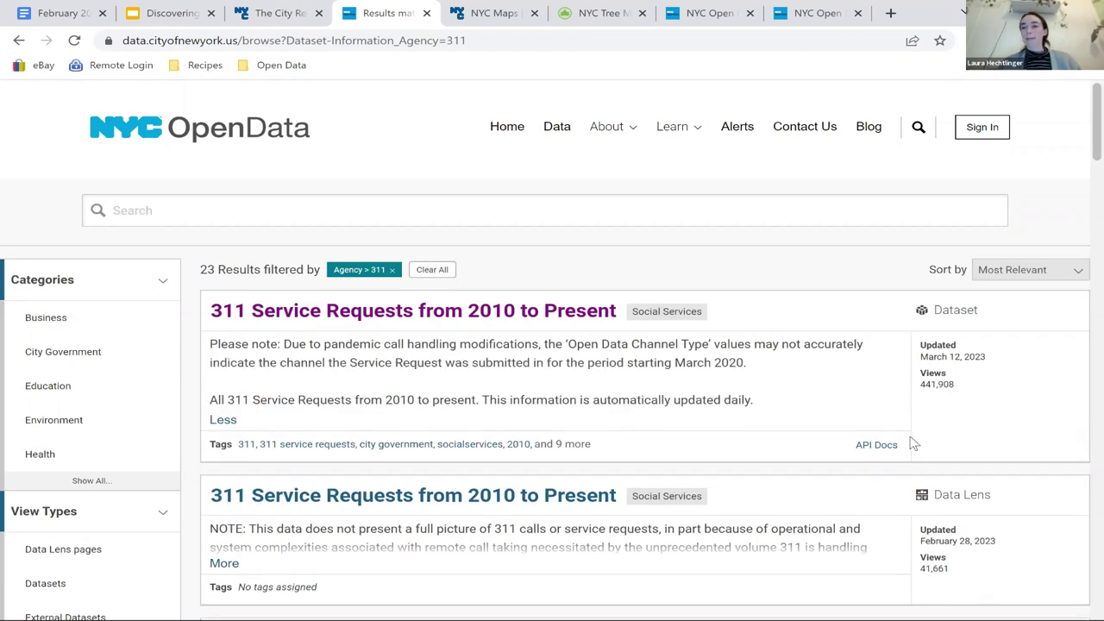
scroll(910, 443, down, 3)
scroll(910, 443, down, 5)
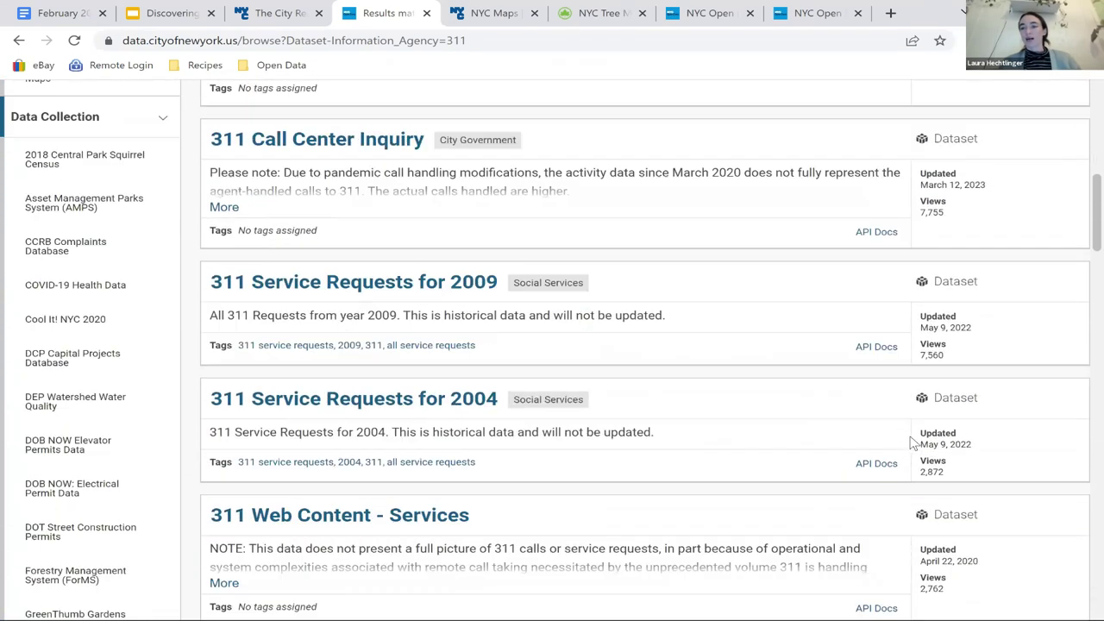
scroll(910, 443, up, 8)
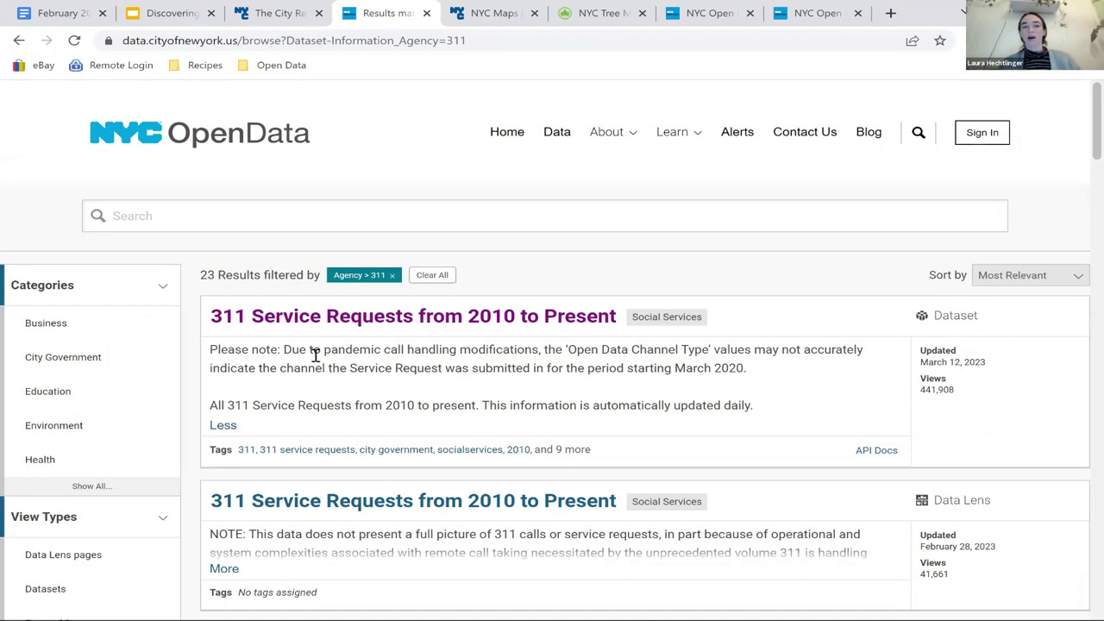
Step: Highlight the pandemic note and the daily update statement in the expanded 311 description, clearing the selection when done
drag(308, 349, 375, 369)
drag(328, 406, 592, 406)
click(949, 409)
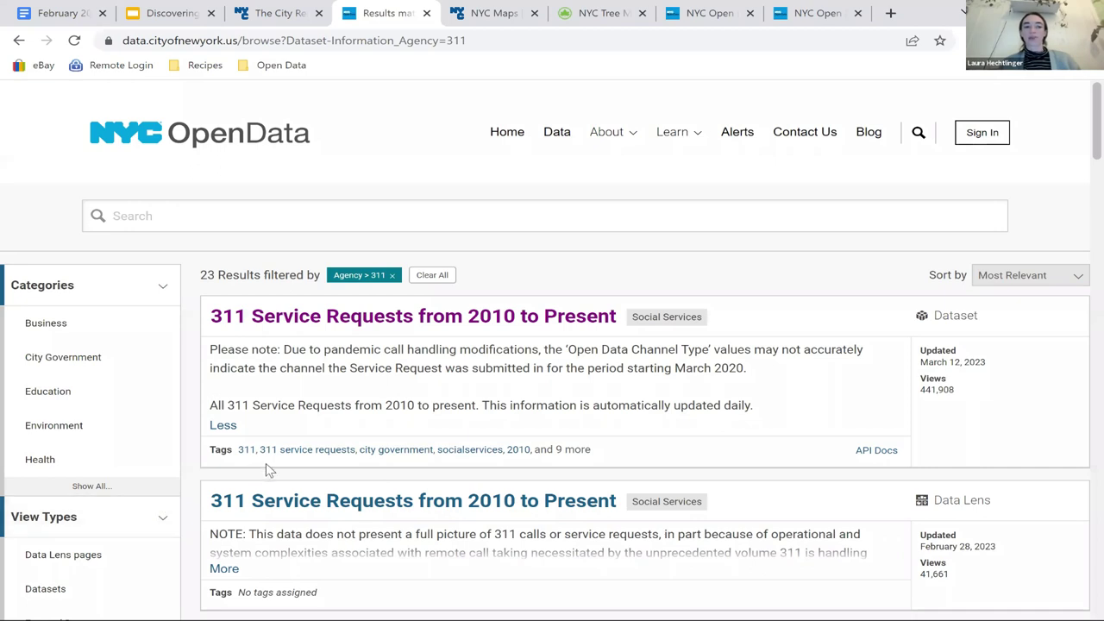
Step: View the 311 Service Requests from 2010 to Present dataset page and return to the 311 agency results
click(402, 319)
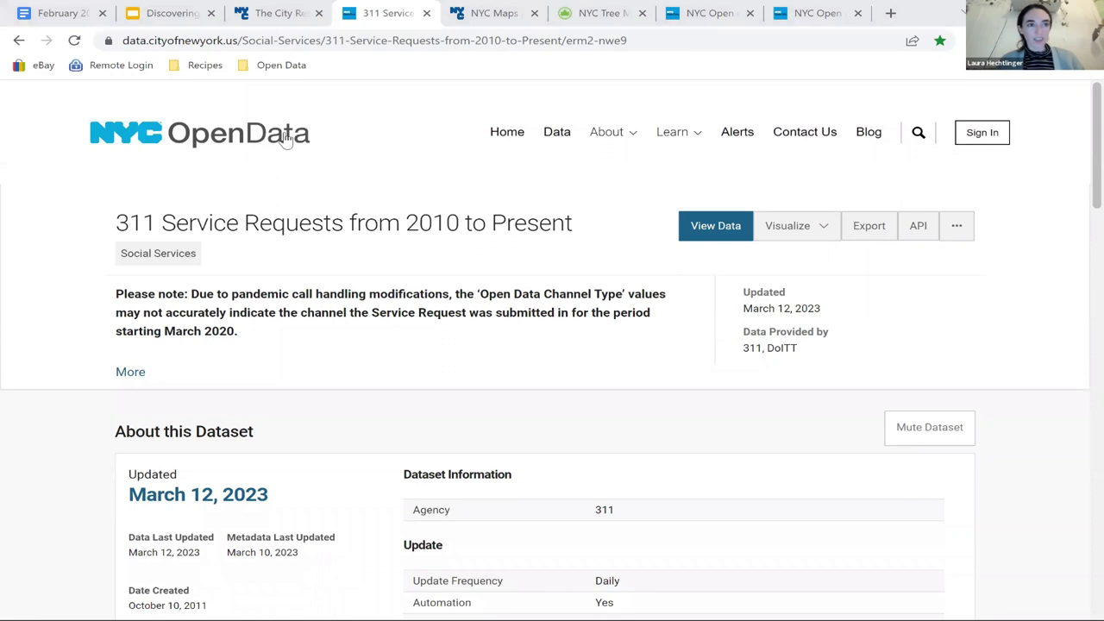
click(20, 41)
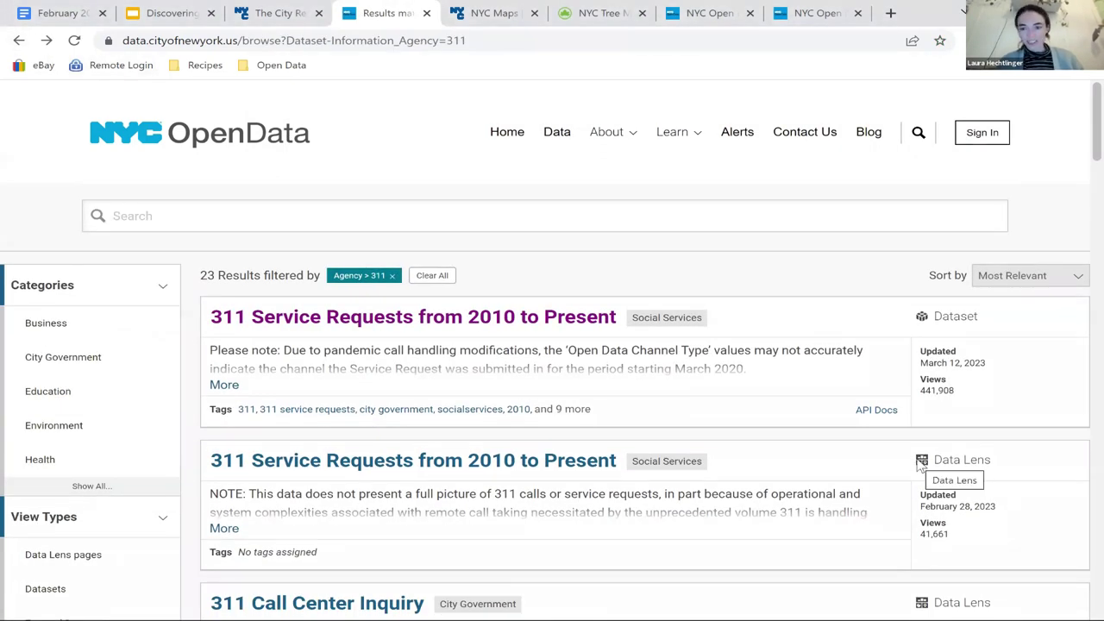
Step: Open the Data Lens version of 311 Service Requests from 2010 to Present and examine its description, charts and location maps
scroll(921, 466, down, 2)
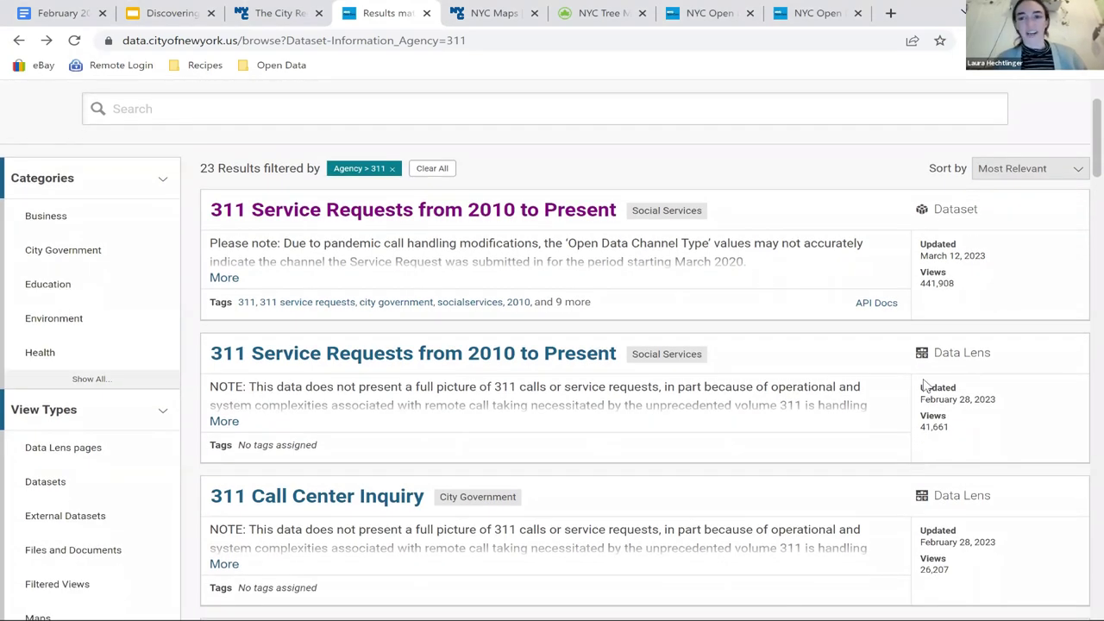
click(549, 355)
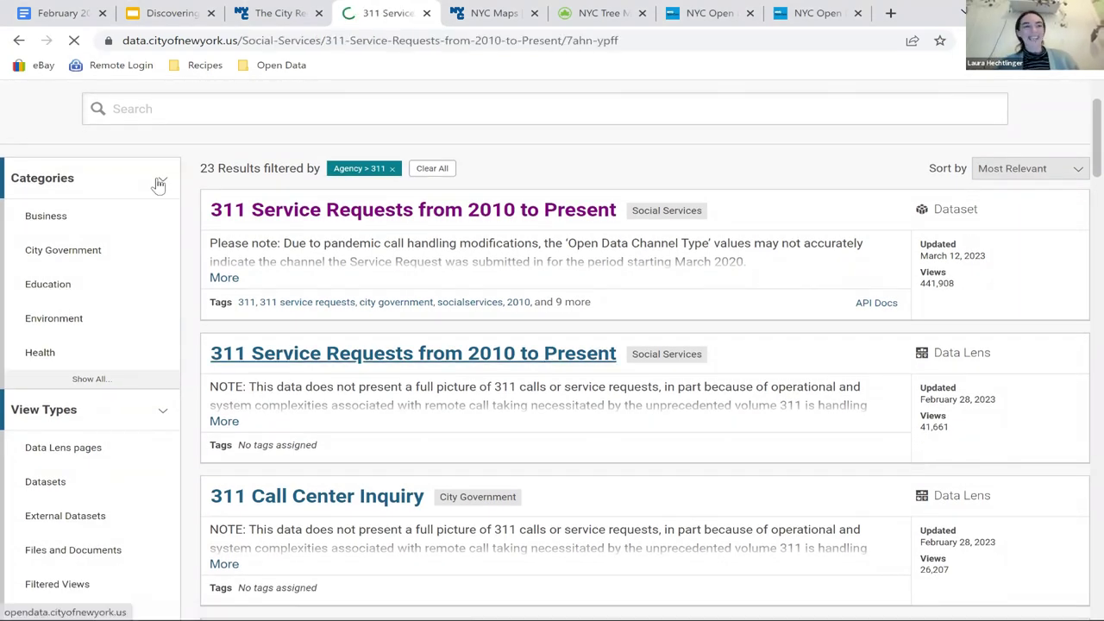
scroll(423, 365, down, 3)
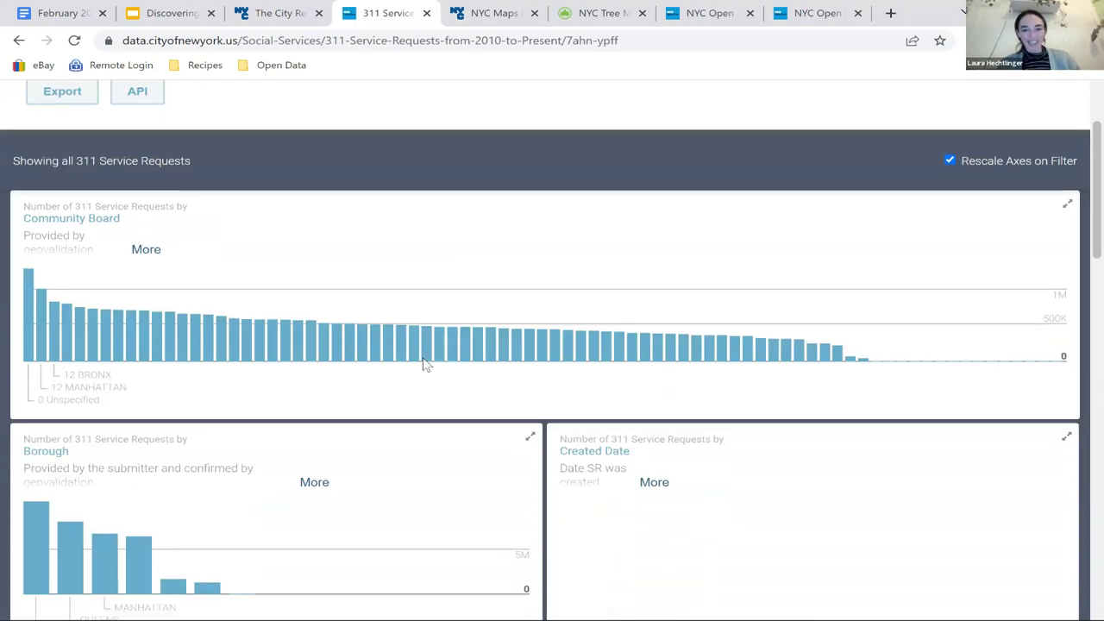
scroll(423, 365, down, 3)
scroll(422, 357, down, 2)
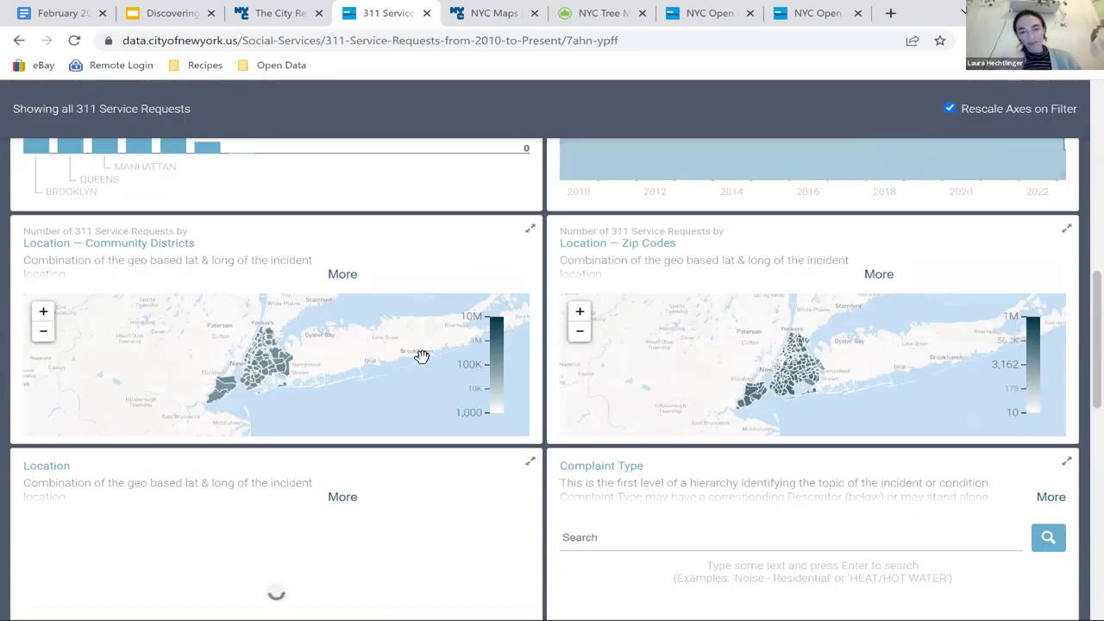
scroll(422, 356, up, 2)
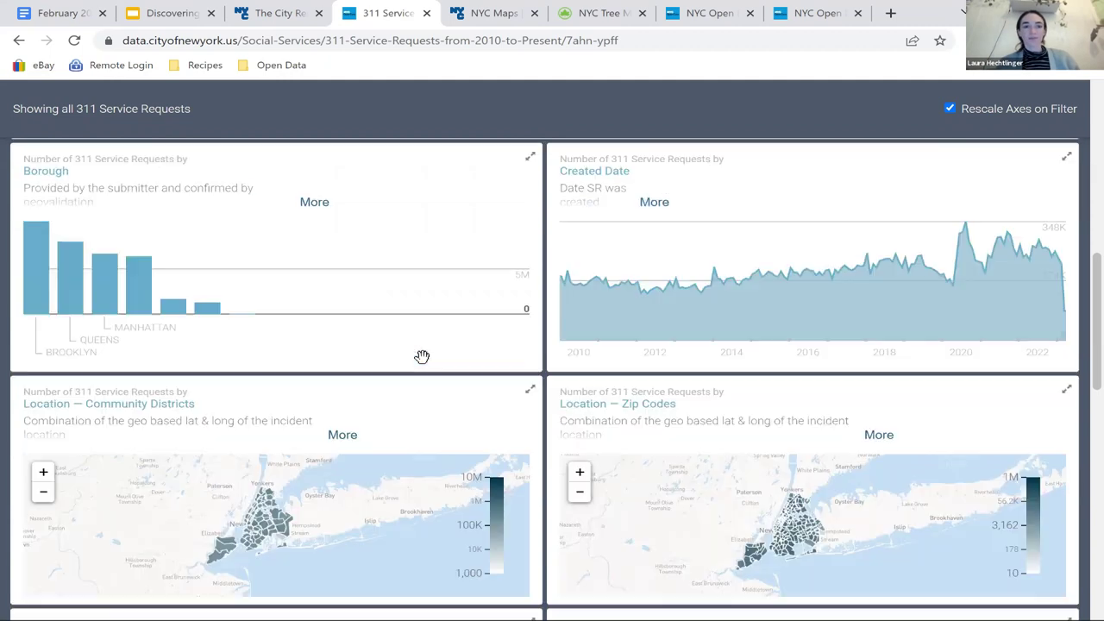
scroll(421, 356, up, 6)
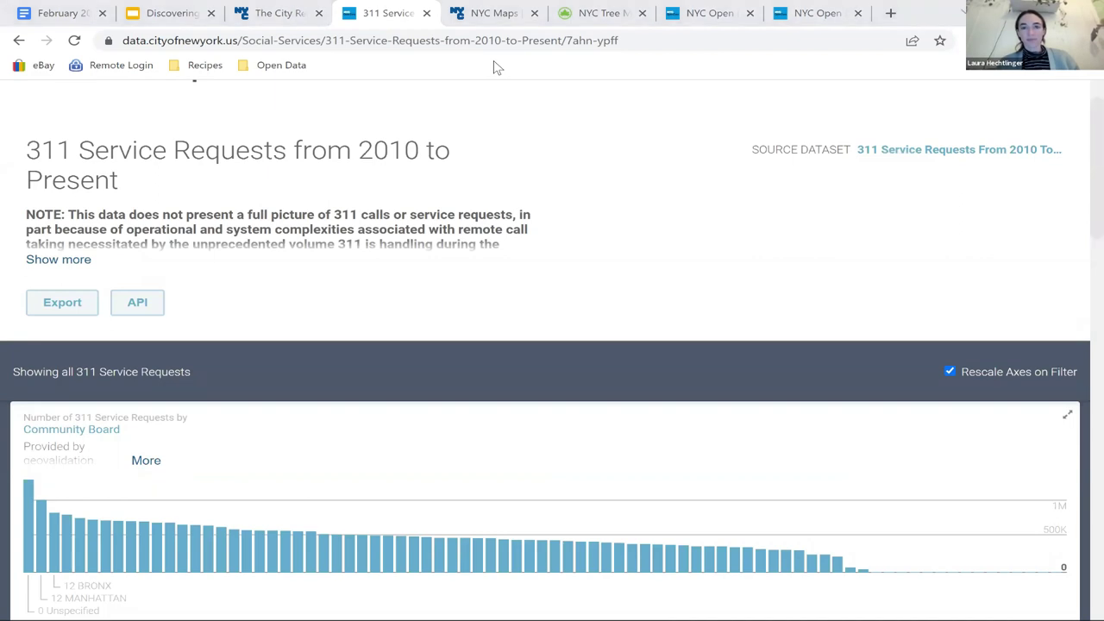
scroll(463, 260, down, 5)
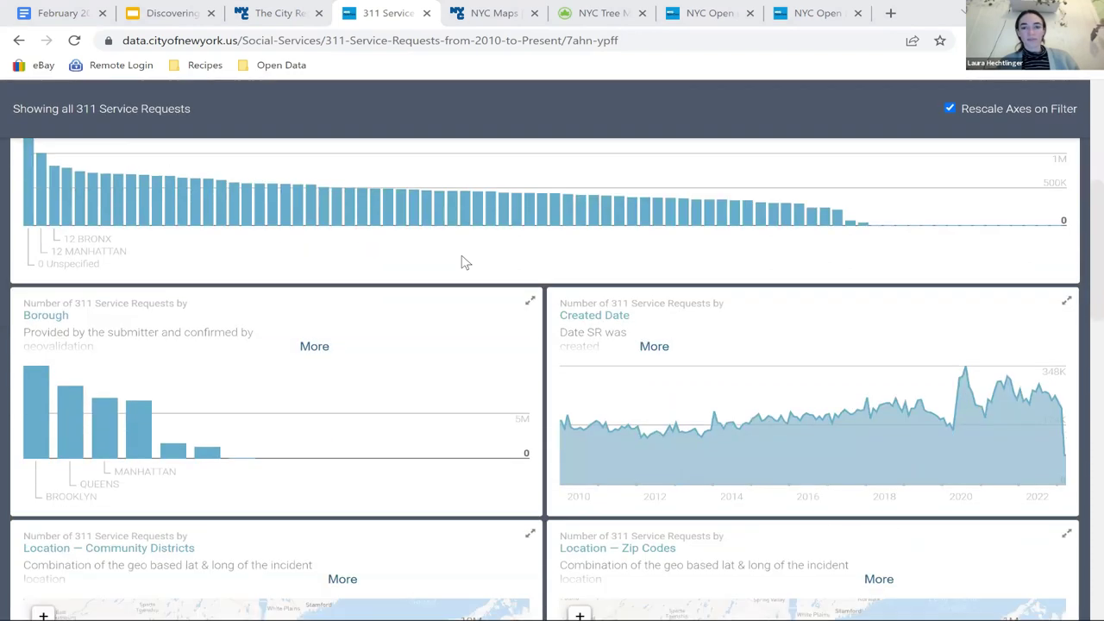
scroll(463, 260, down, 3)
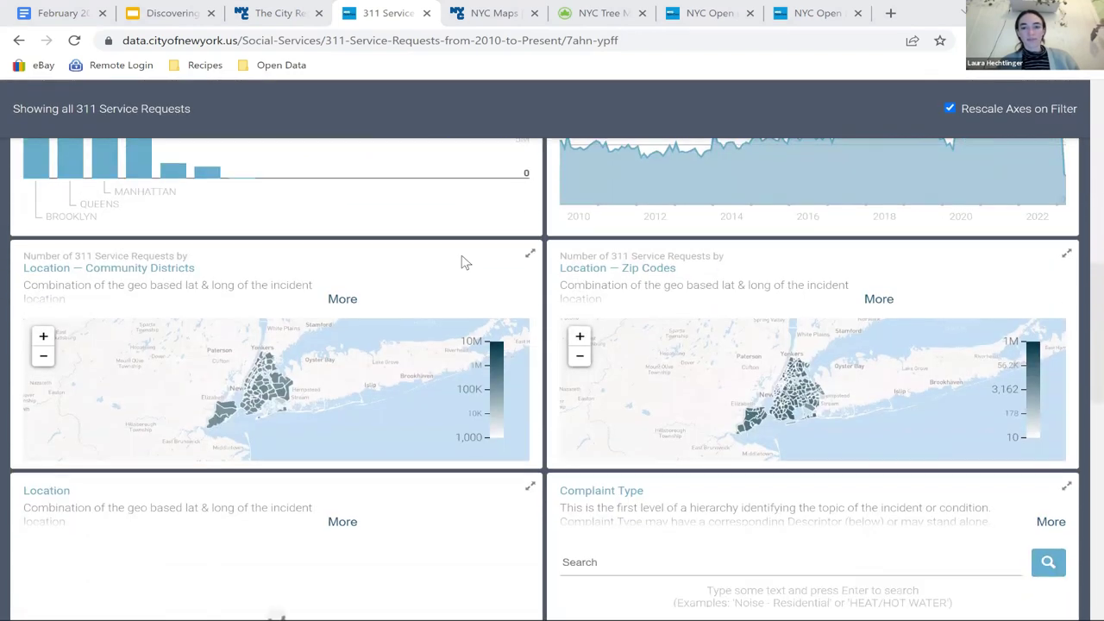
scroll(561, 379, down, 1)
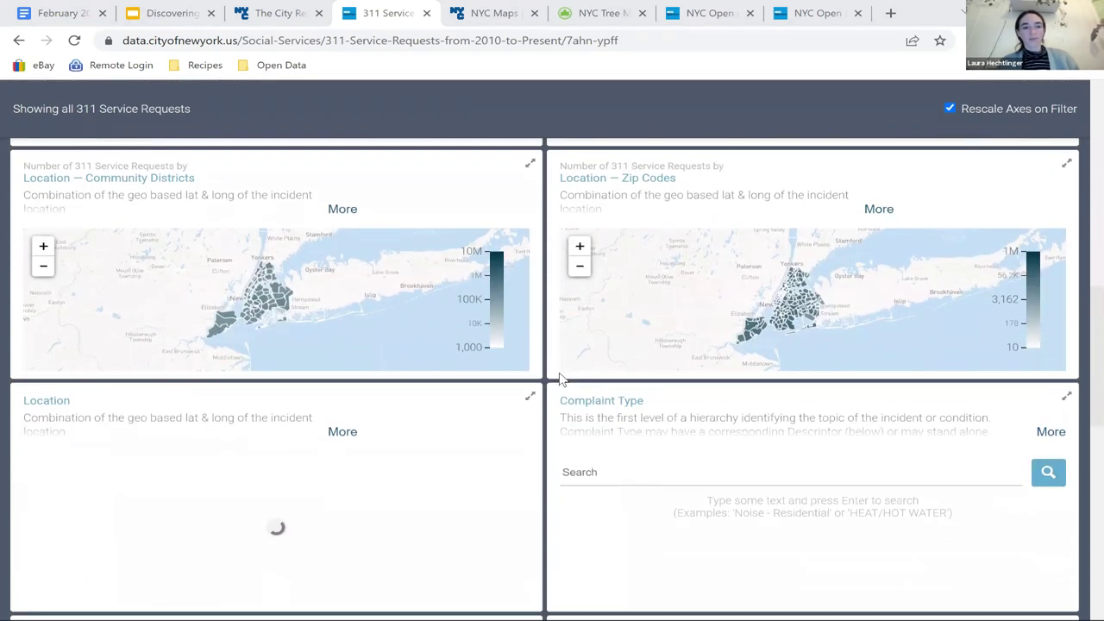
scroll(562, 379, down, 1)
scroll(562, 379, up, 10)
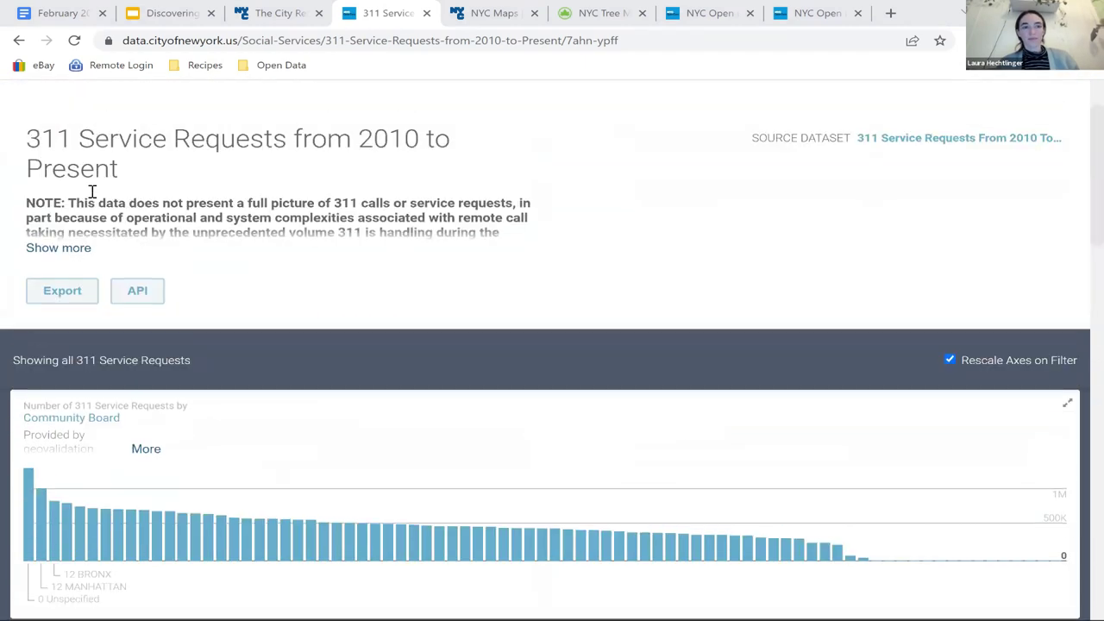
Step: Return to the 311 agency results and compare the Dataset and Data Lens entries
click(19, 41)
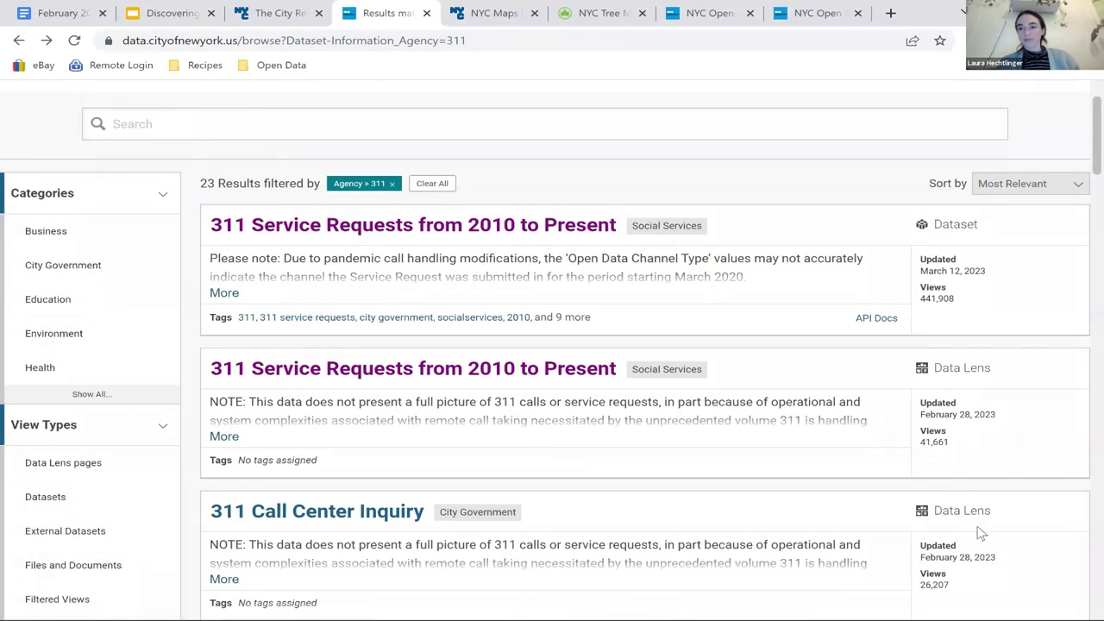
scroll(980, 533, down, 3)
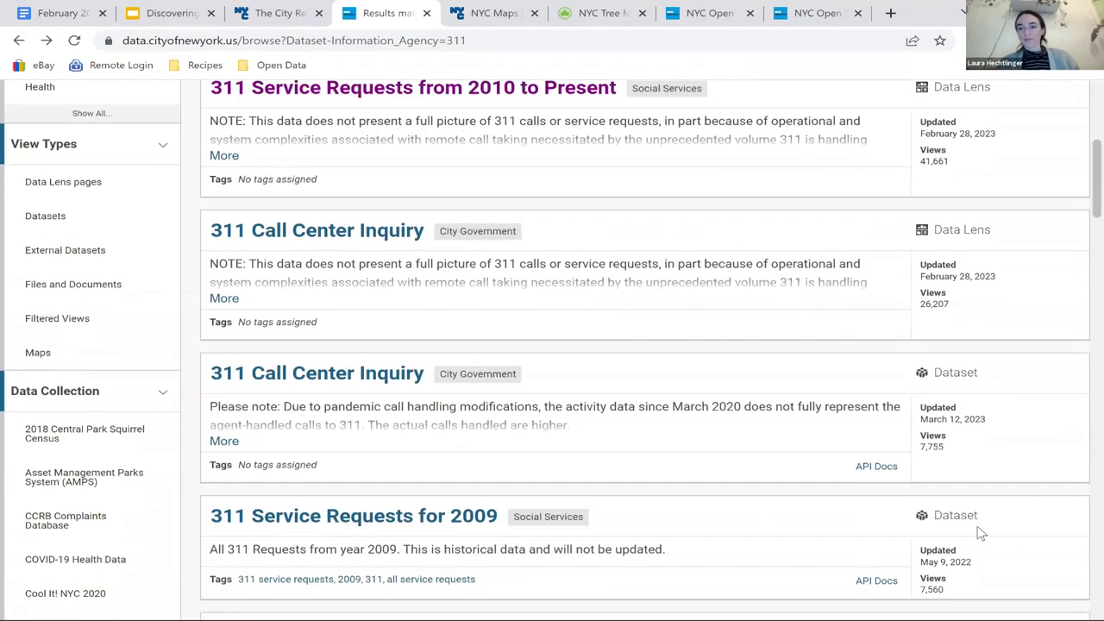
scroll(980, 533, up, 2)
scroll(980, 533, up, 2)
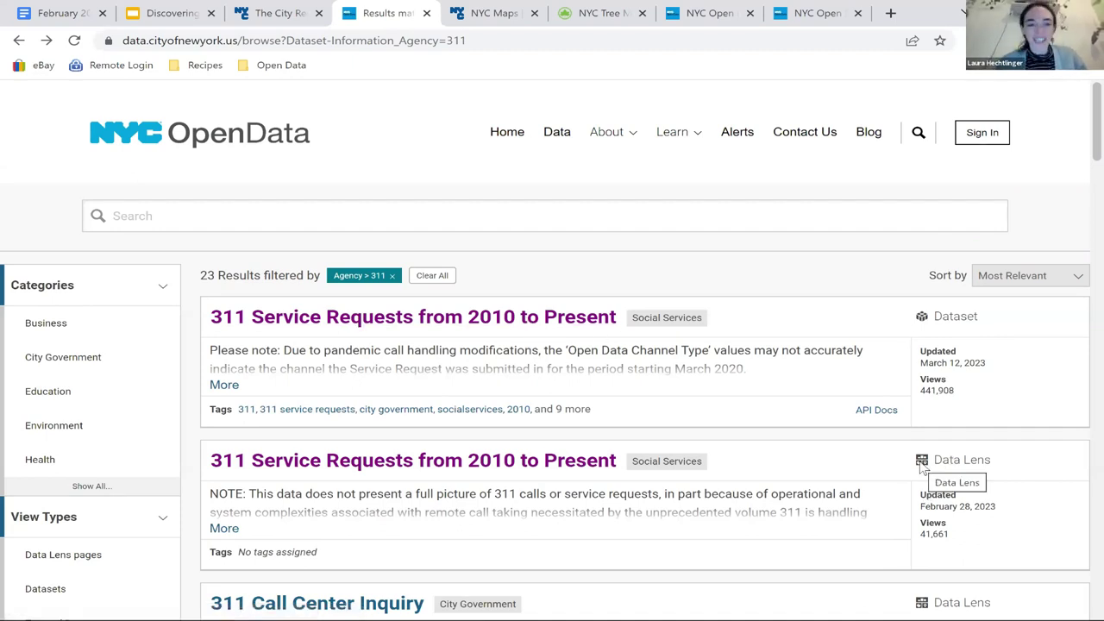
Step: Open the Dataset entry for 311 Service Requests from 2010 to Present and review its metadata, column list and table preview
click(387, 319)
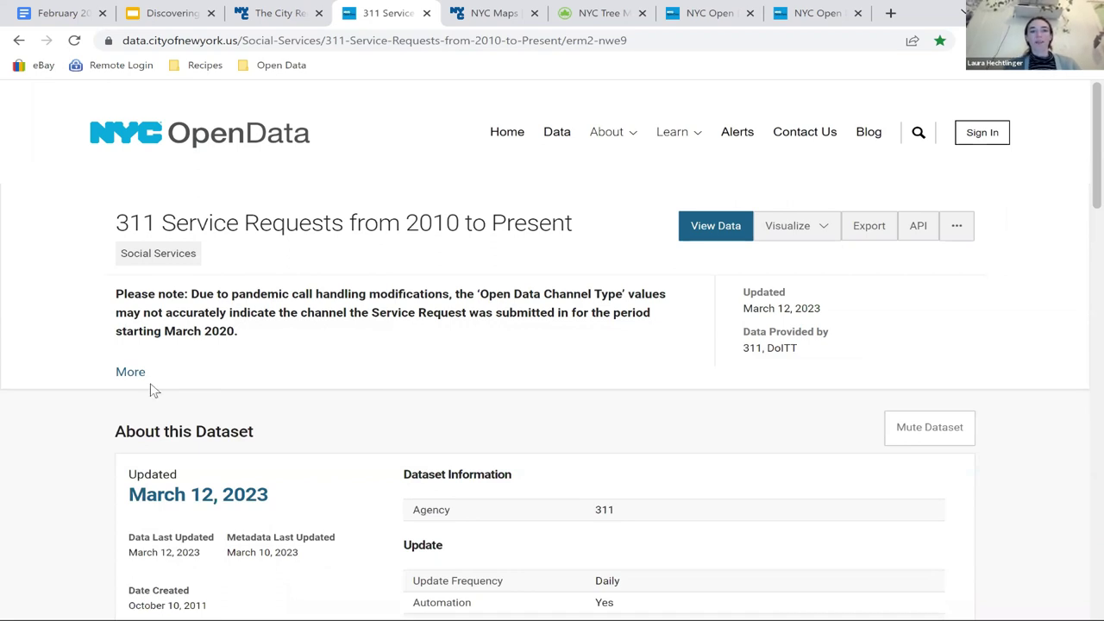
scroll(152, 388, down, 3)
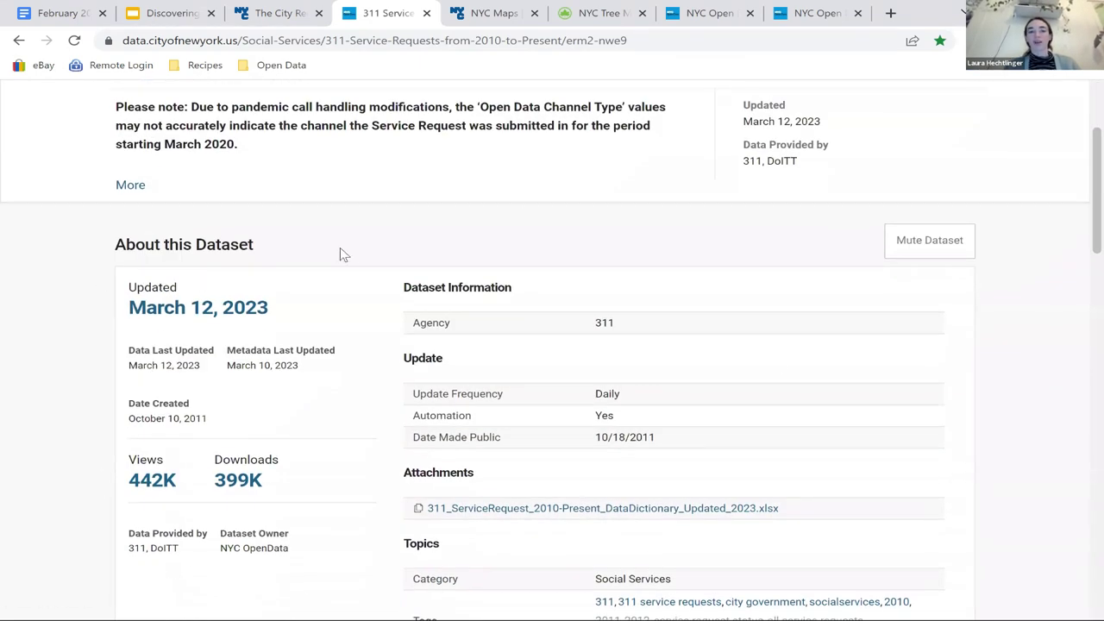
scroll(349, 254, down, 2)
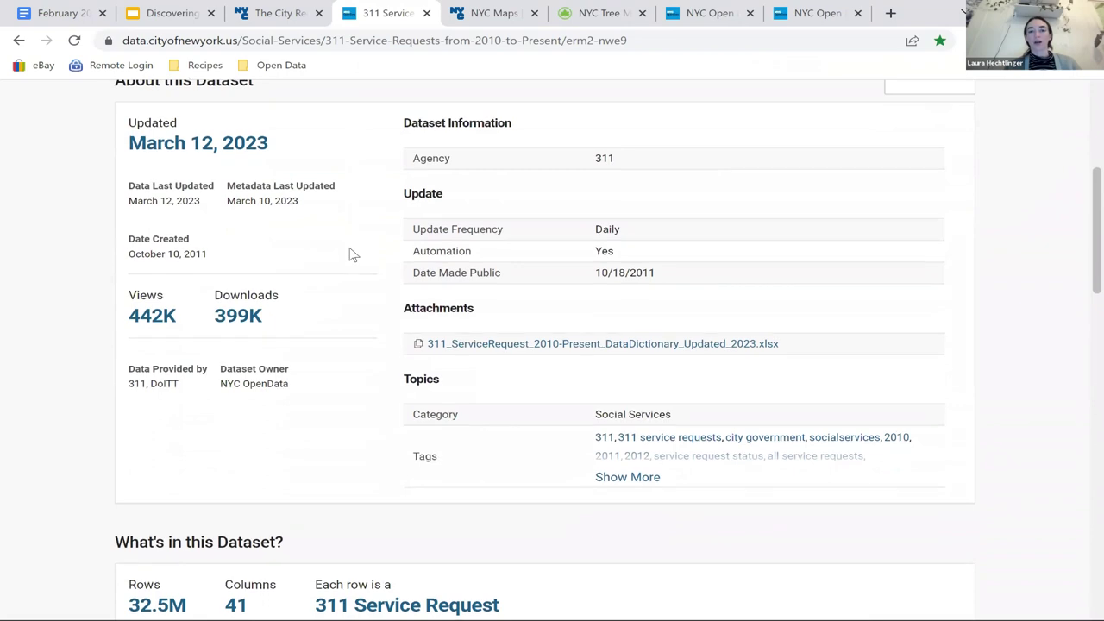
scroll(349, 255, up, 1)
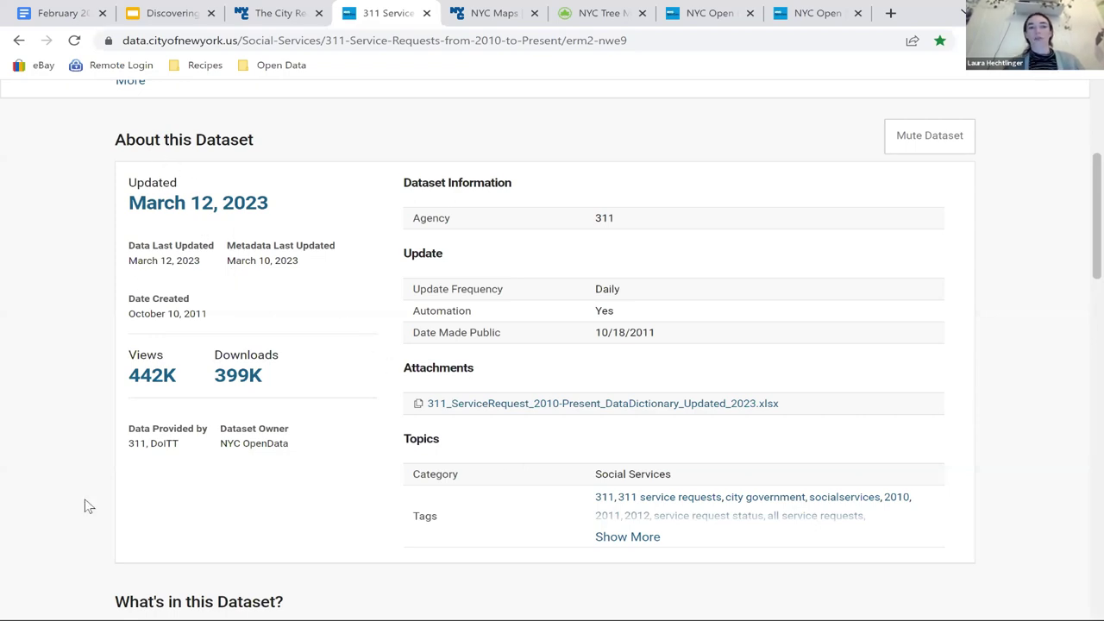
scroll(86, 506, down, 1)
scroll(86, 502, down, 12)
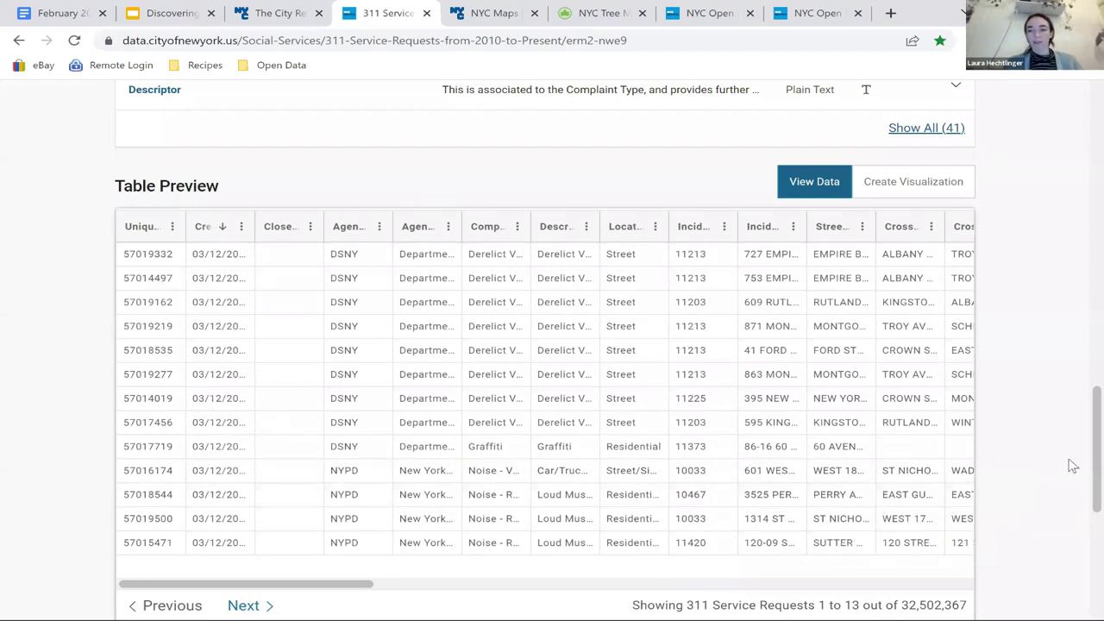
scroll(1072, 466, up, 10)
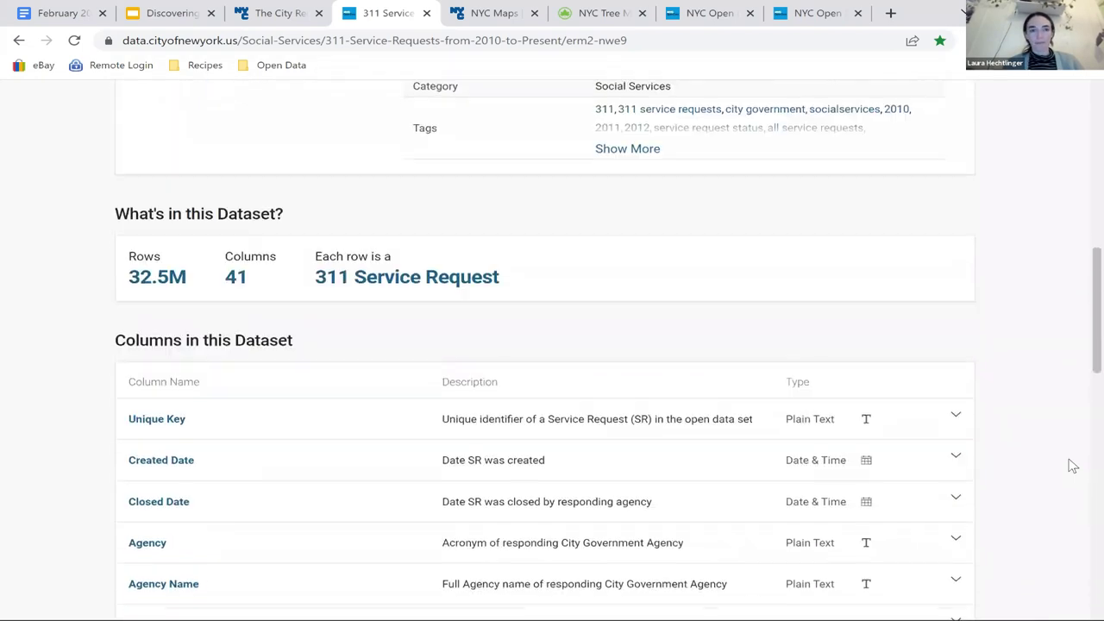
scroll(1072, 466, up, 5)
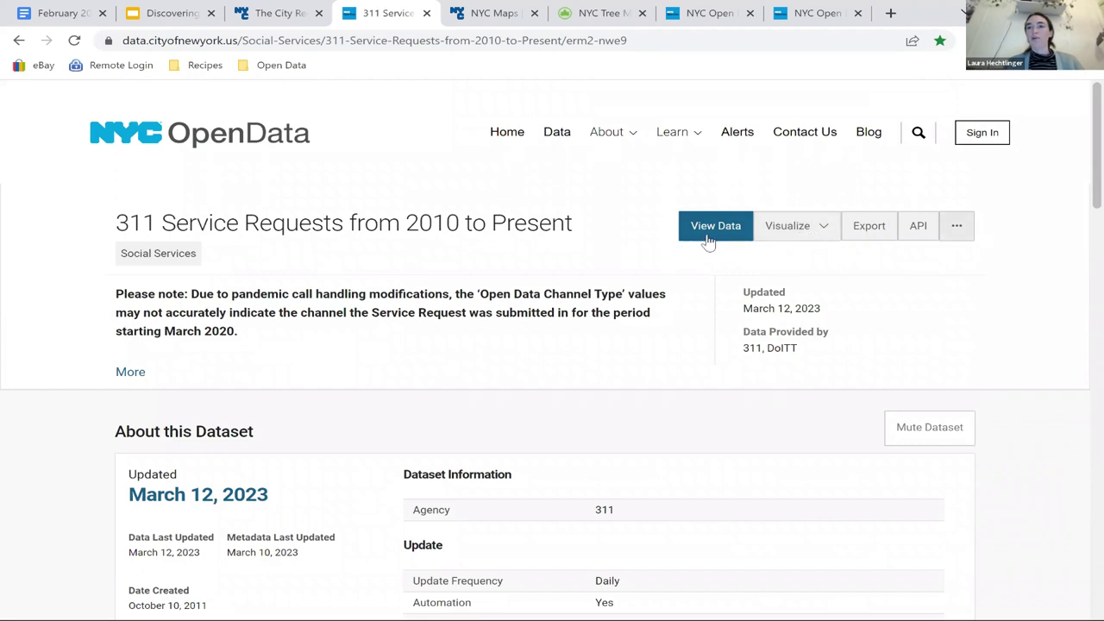
Step: Review the About this Dataset section and highlight the Date Created entry
scroll(966, 306, down, 3)
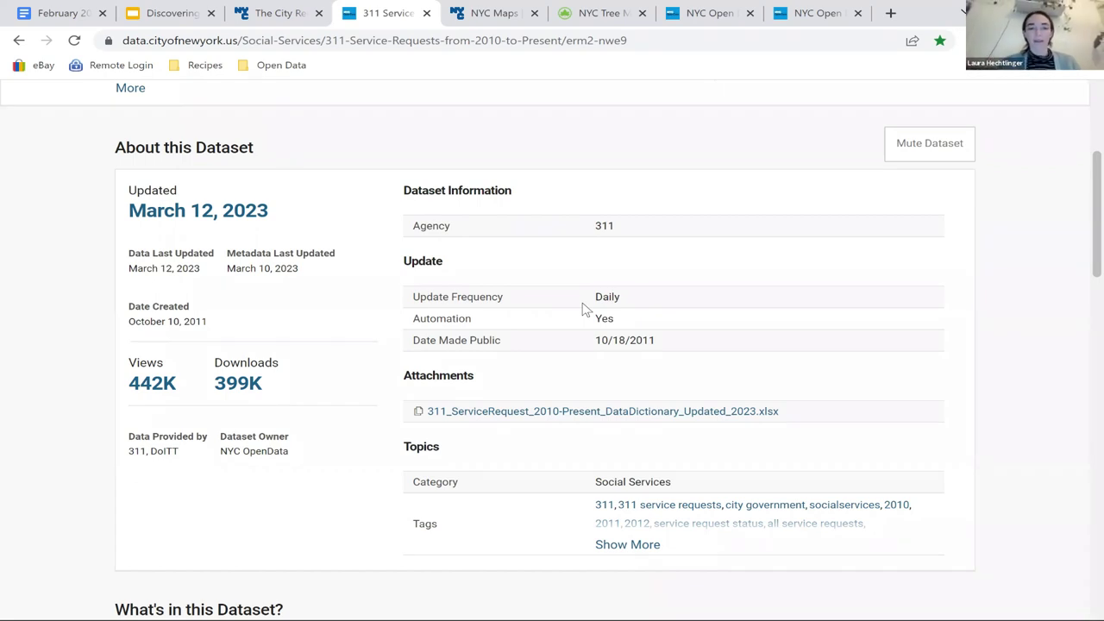
scroll(569, 328, down, 1)
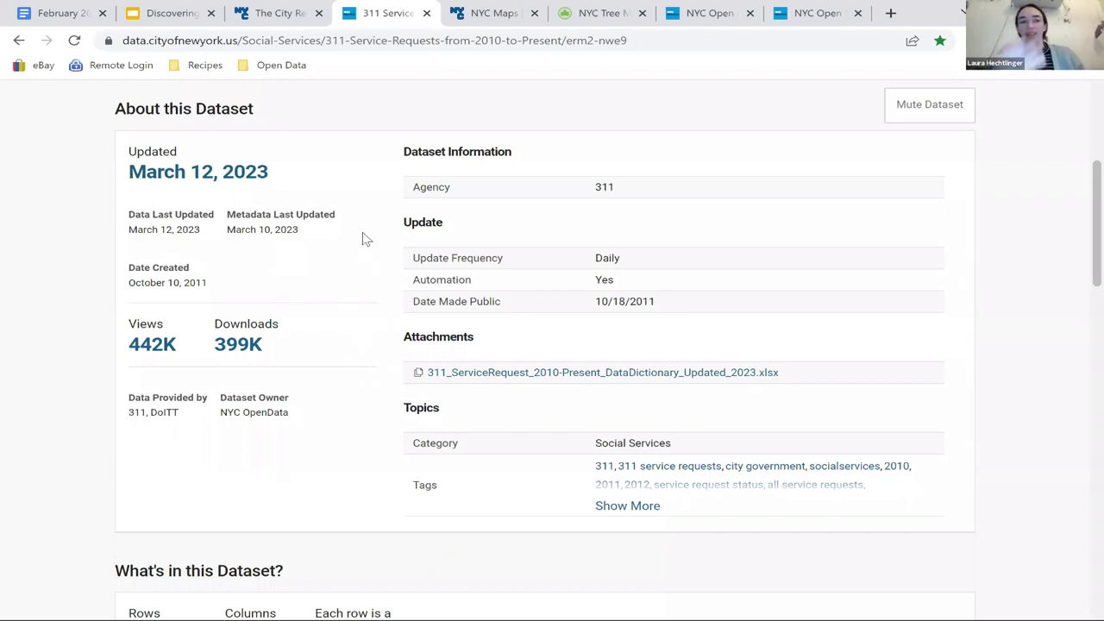
drag(129, 263, 216, 286)
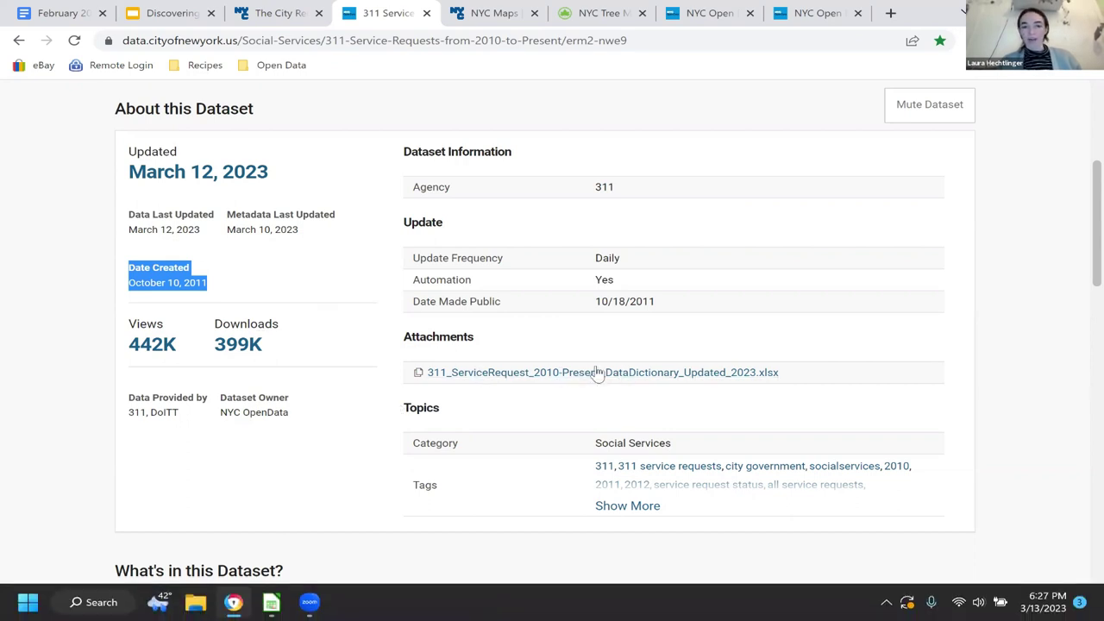
Step: Switch to LibreOffice Calc and look over the Dataset Information sheet of the 311 data dictionary
click(269, 603)
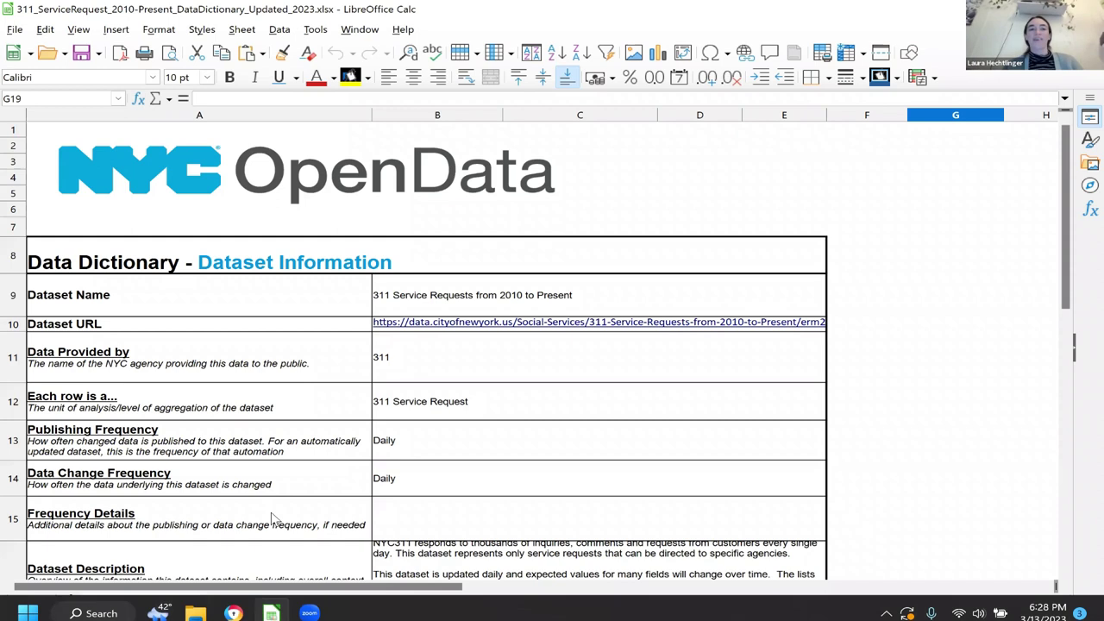
scroll(274, 404, down, 3)
scroll(360, 488, up, 3)
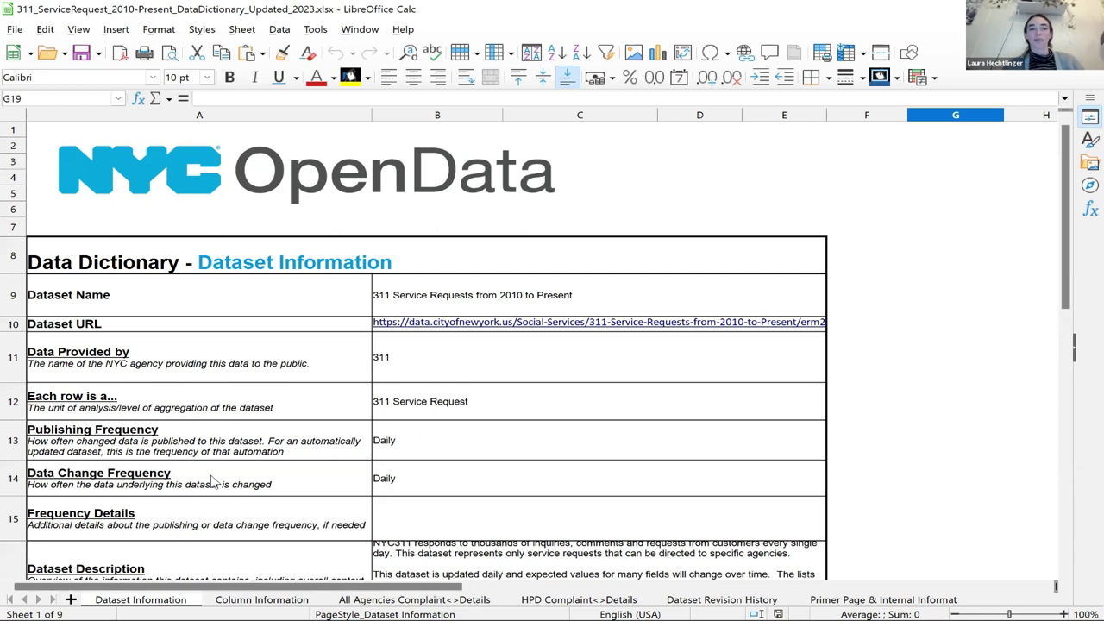
scroll(213, 483, down, 4)
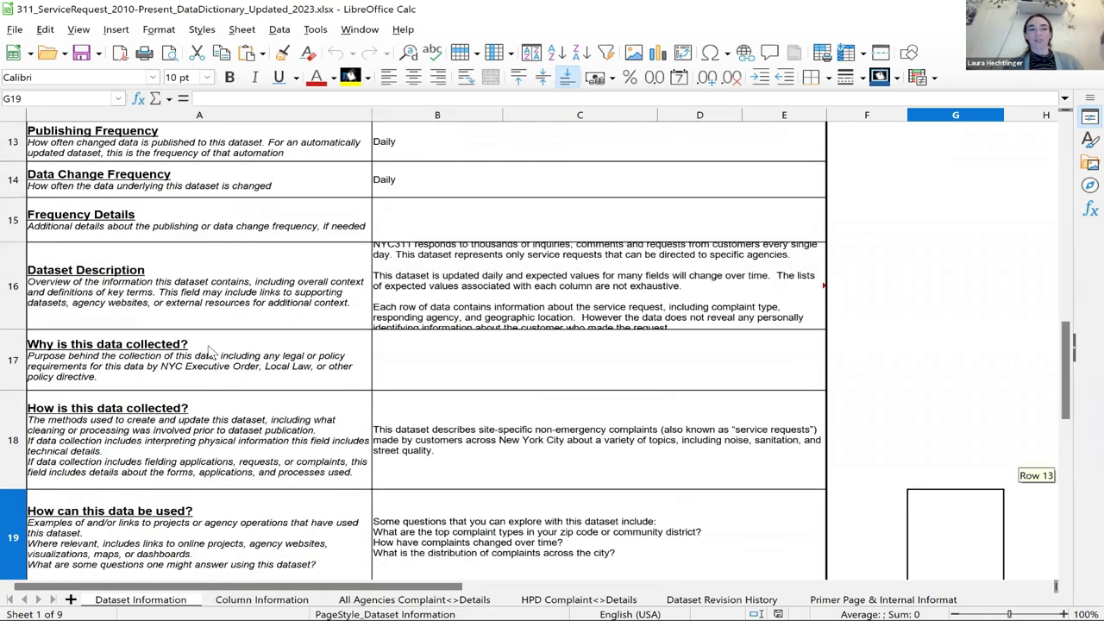
Step: Select the Dataset Description text and the answer to "How is this data collected?" in the Dataset Information sheet to read them
click(404, 273)
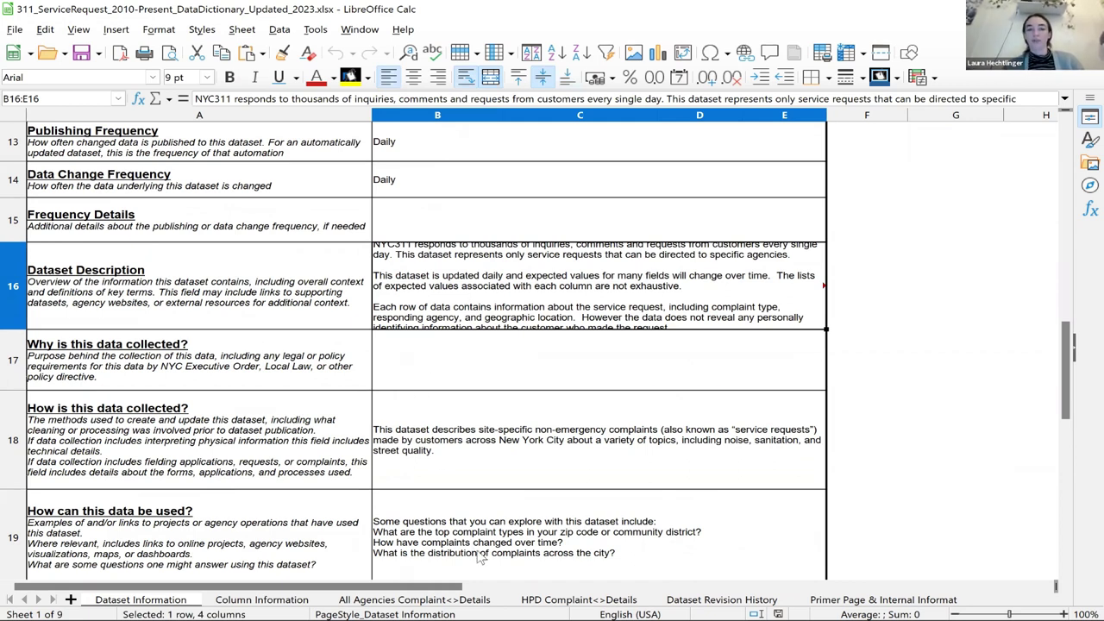
scroll(482, 558, down, 5)
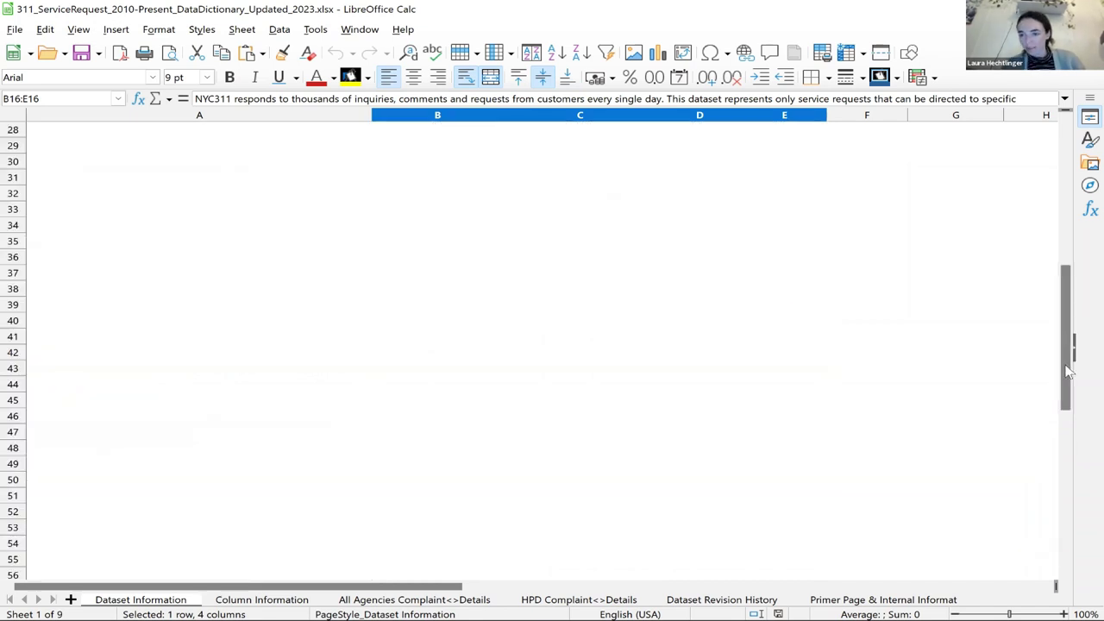
drag(1059, 300, 1063, 278)
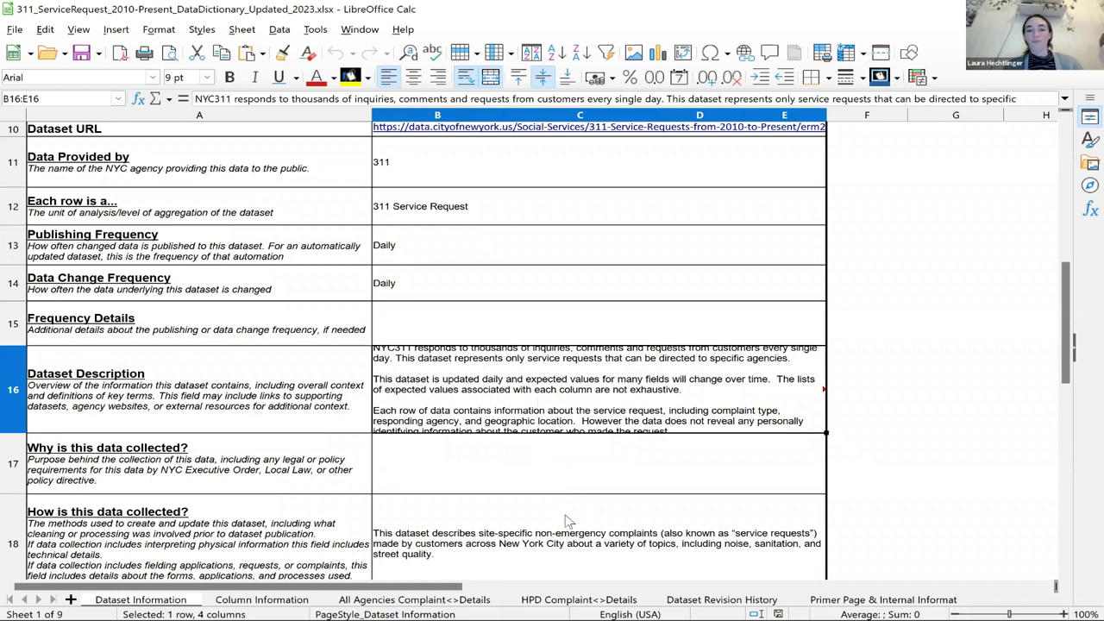
click(515, 543)
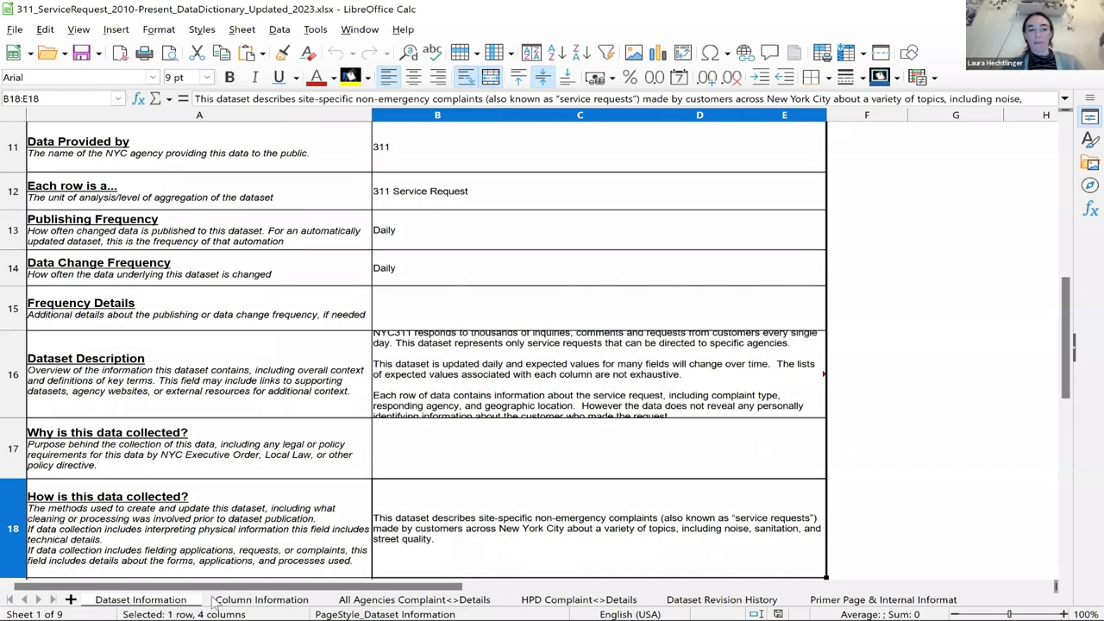
Step: Open the Column Information sheet, look through its column entries and select the Unique Key name and its description
click(250, 599)
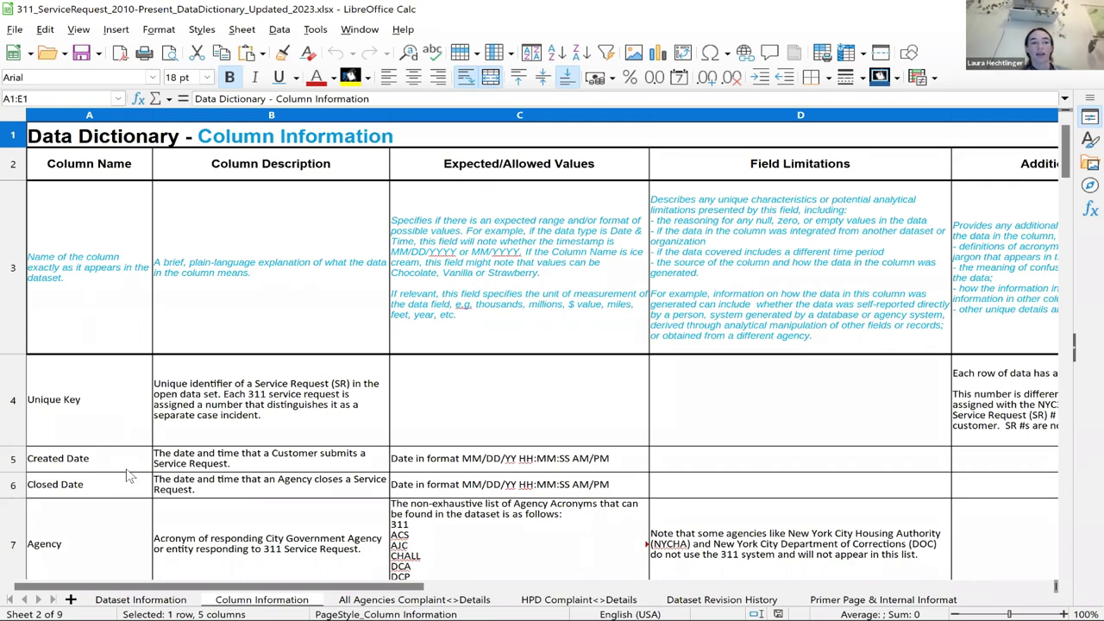
scroll(126, 470, down, 5)
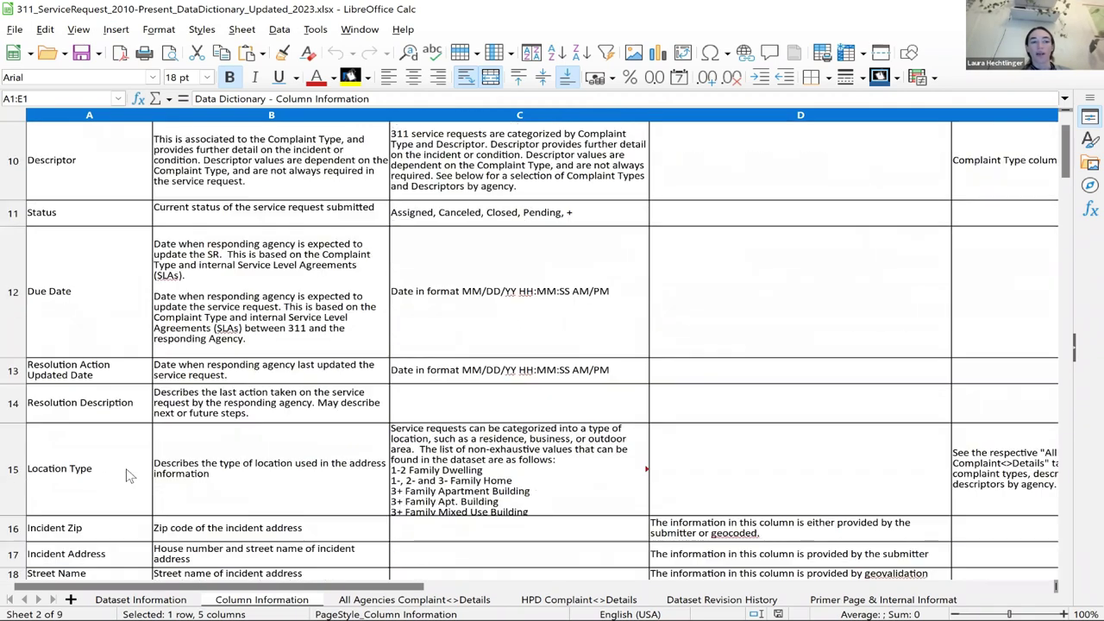
scroll(131, 452, up, 5)
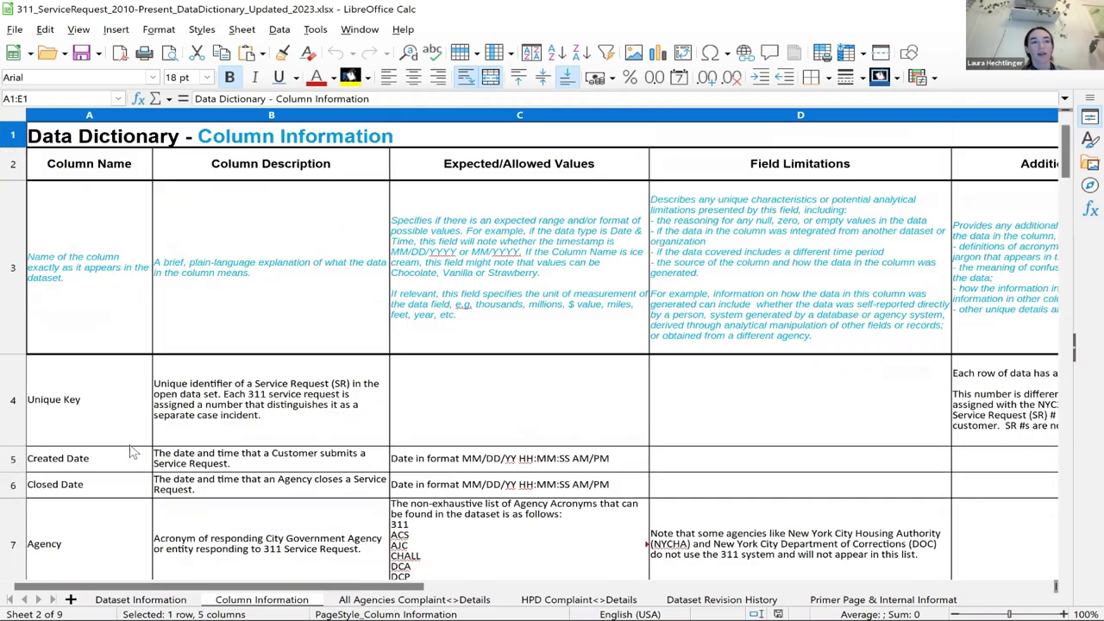
click(102, 411)
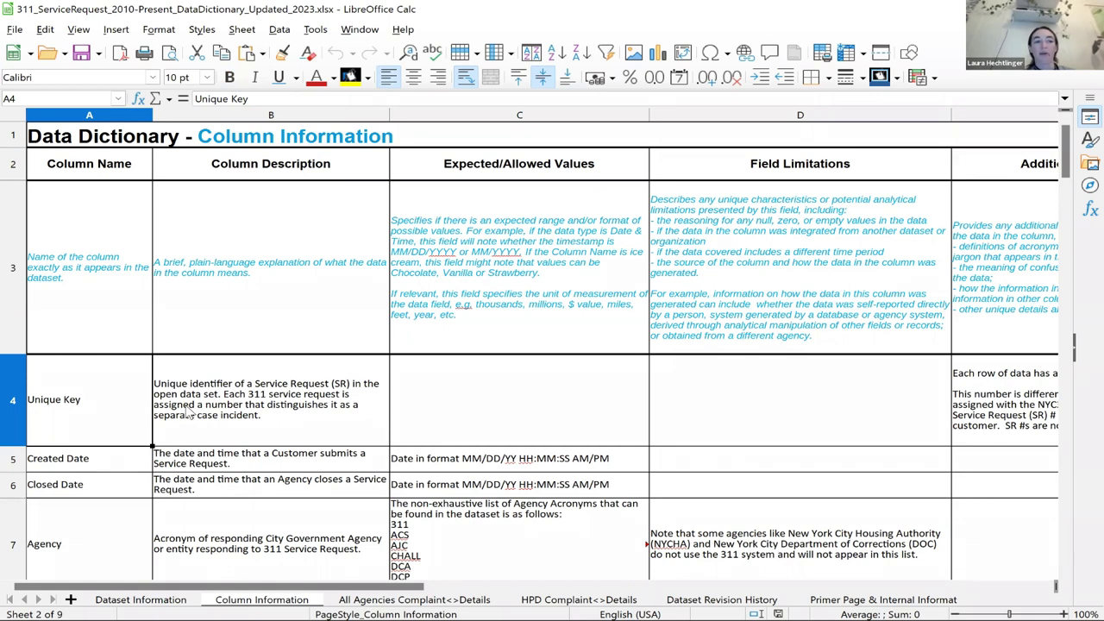
click(240, 415)
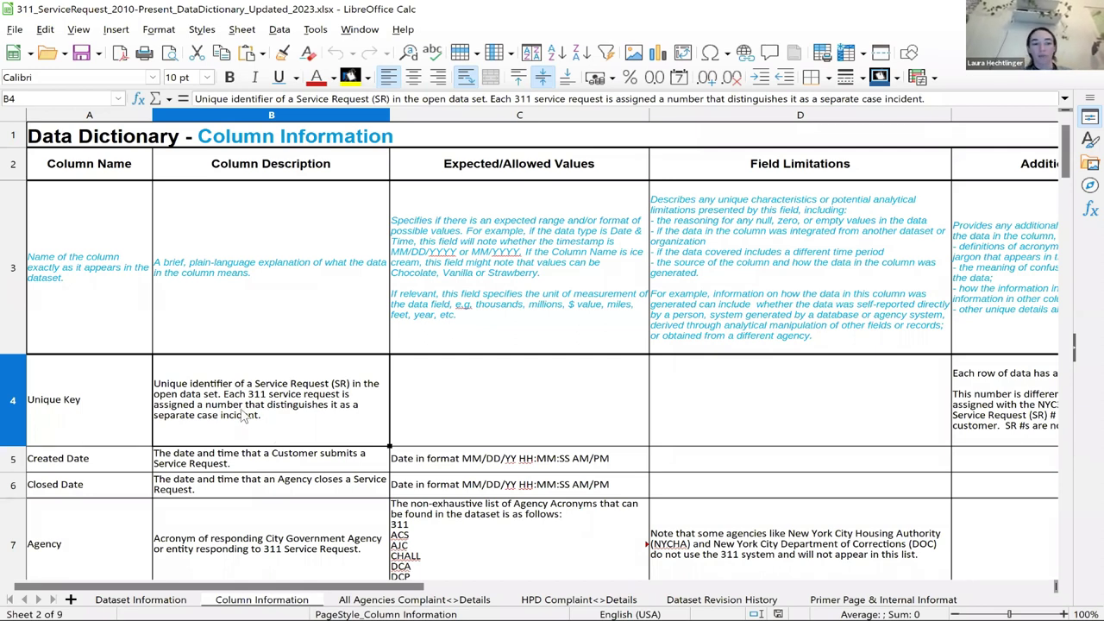
Step: Look through the rest of the Column Information sheet and select the expected values of the BBL and Borough columns
scroll(248, 417, down, 6)
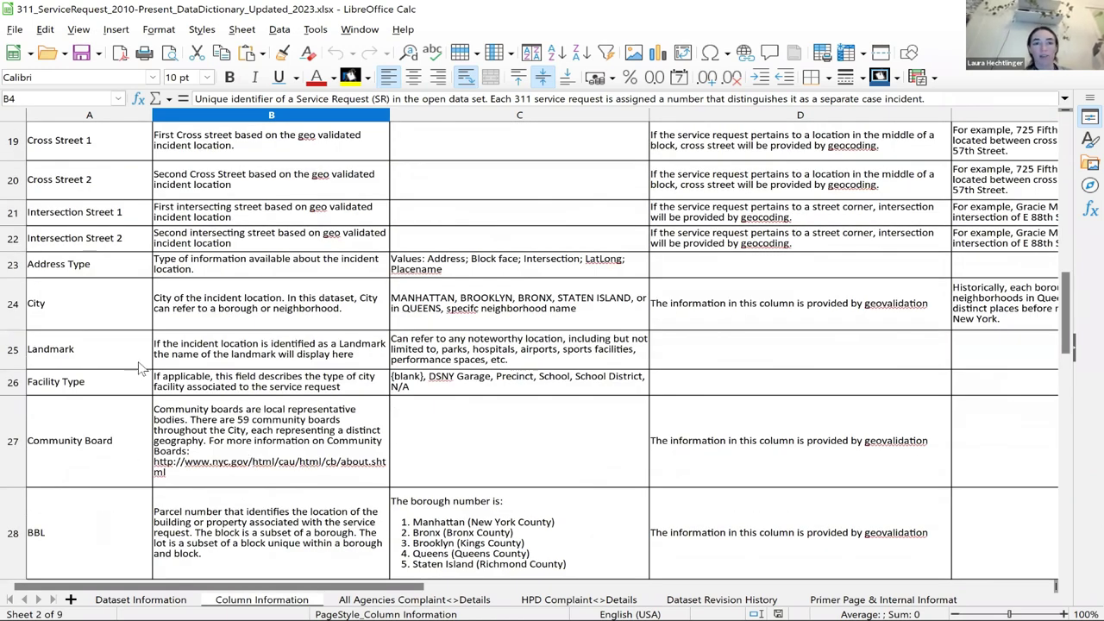
scroll(343, 472, down, 4)
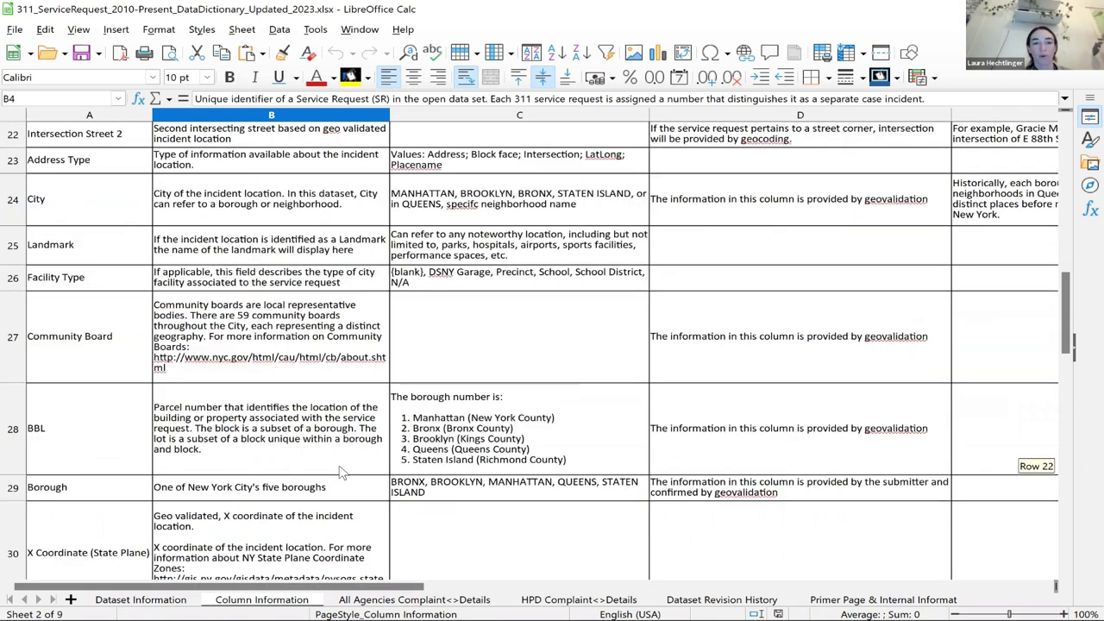
scroll(344, 472, down, 2)
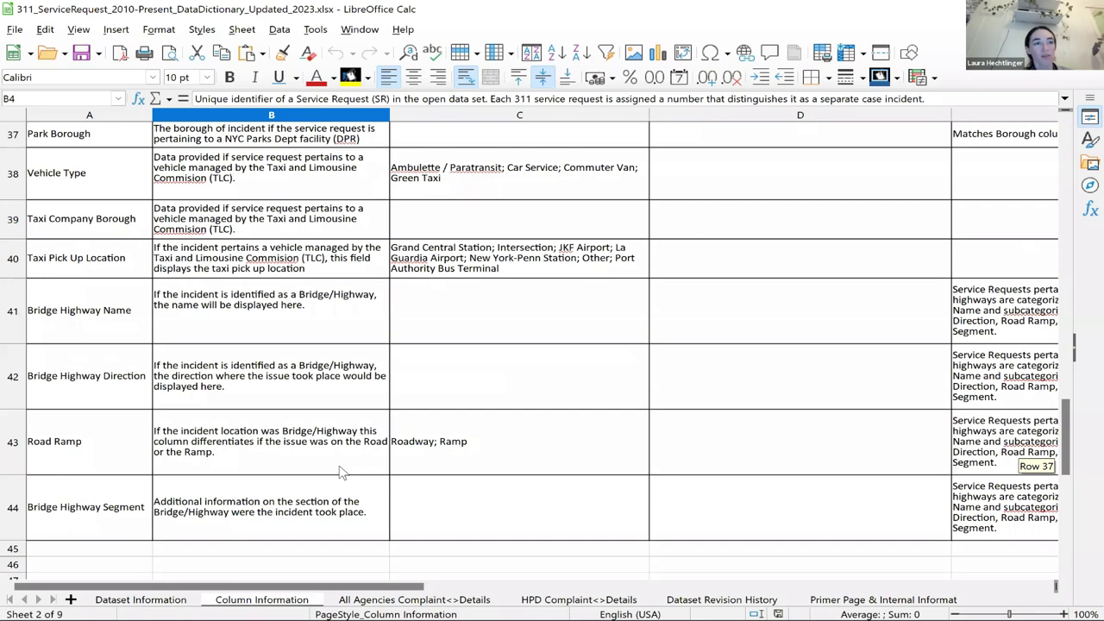
scroll(344, 472, up, 7)
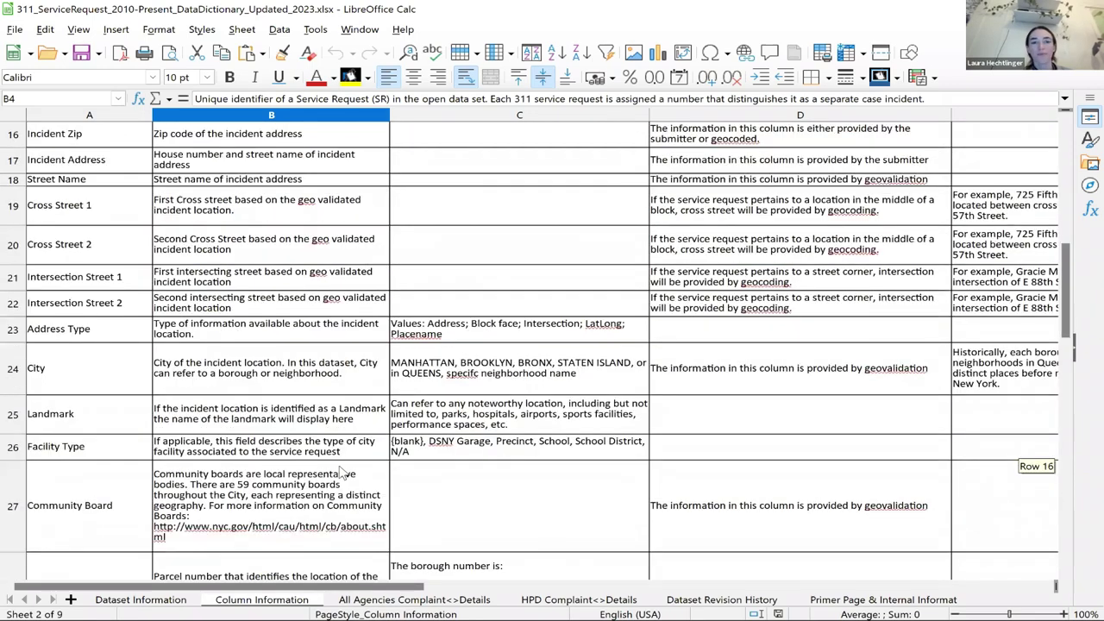
scroll(343, 472, up, 3)
scroll(492, 420, down, 5)
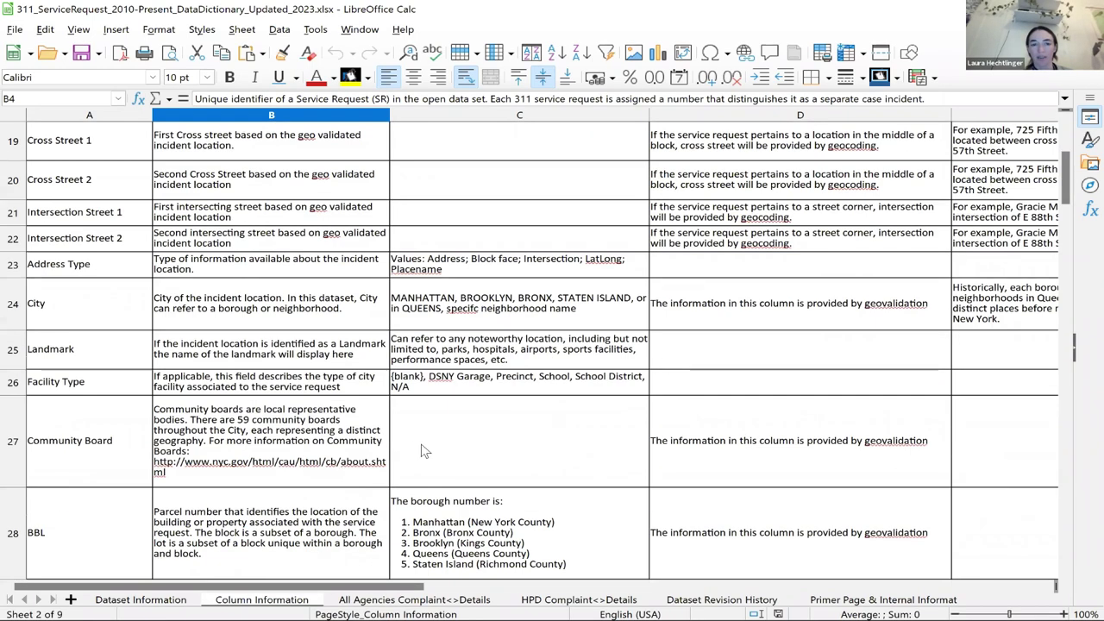
click(492, 420)
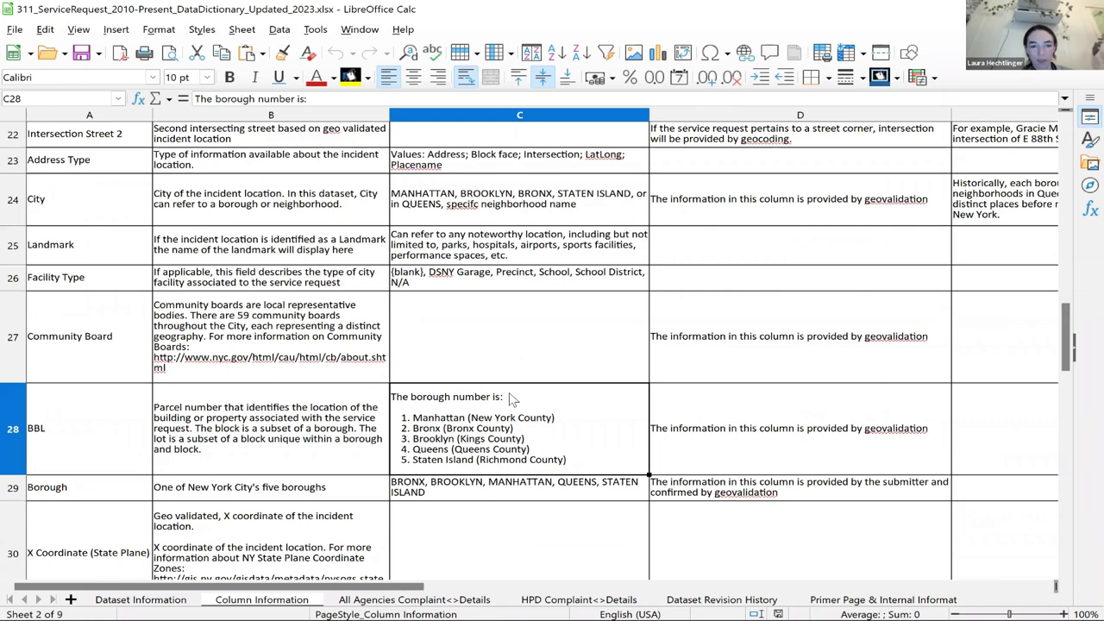
key(Down)
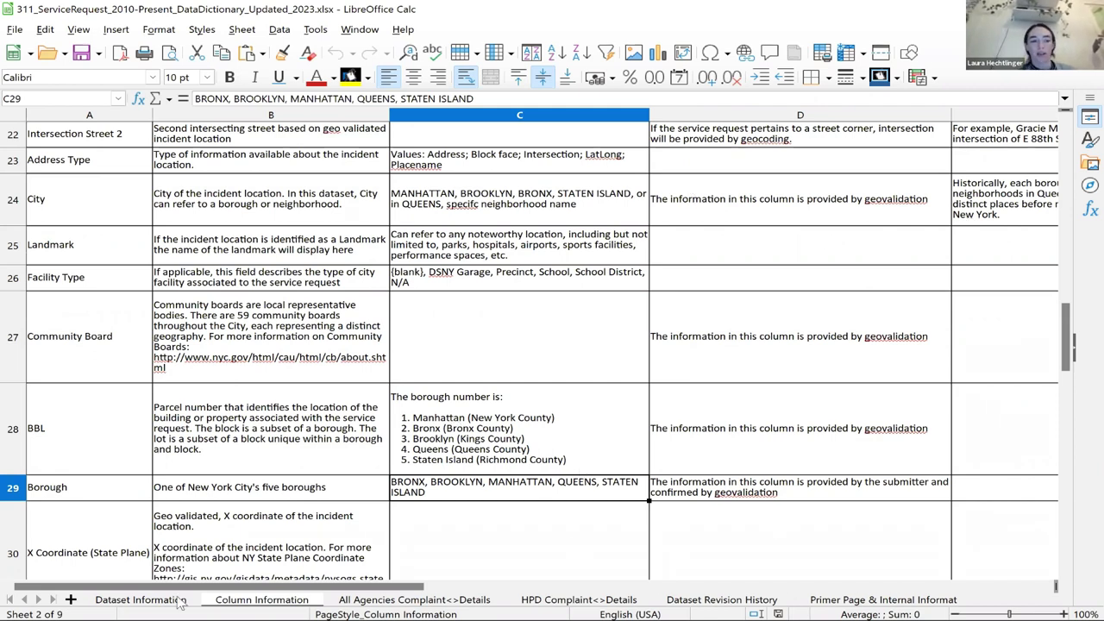
Step: Reopen the Dataset Information sheet, and switch to the dataset page in Chrome to highlight the "What's in this Dataset?" heading
click(125, 601)
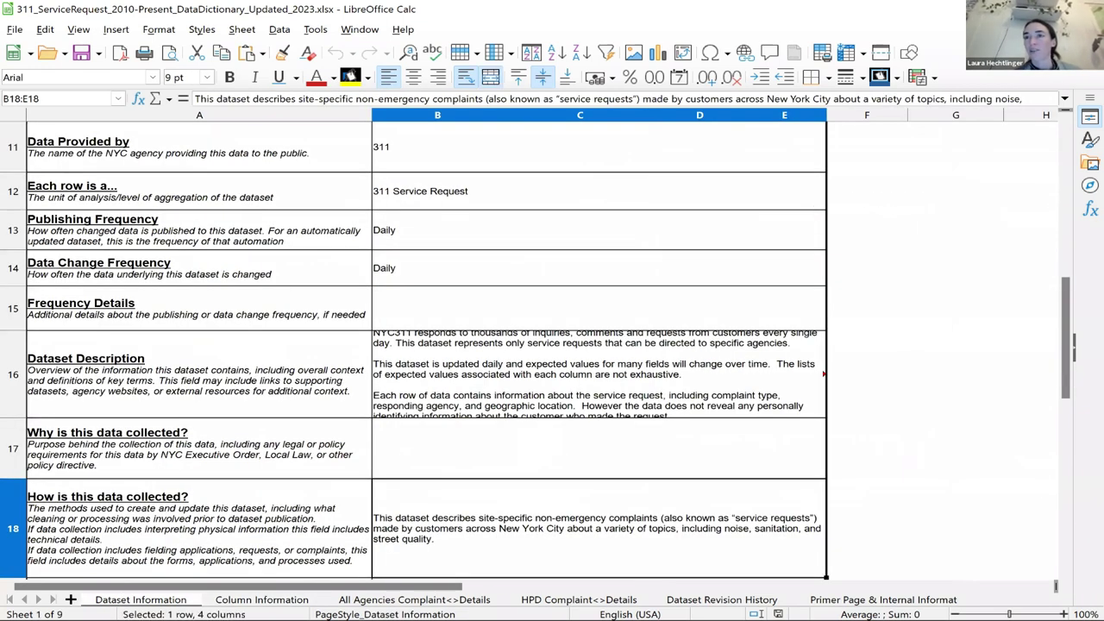
key(alt+Tab)
scroll(732, 340, down, 2)
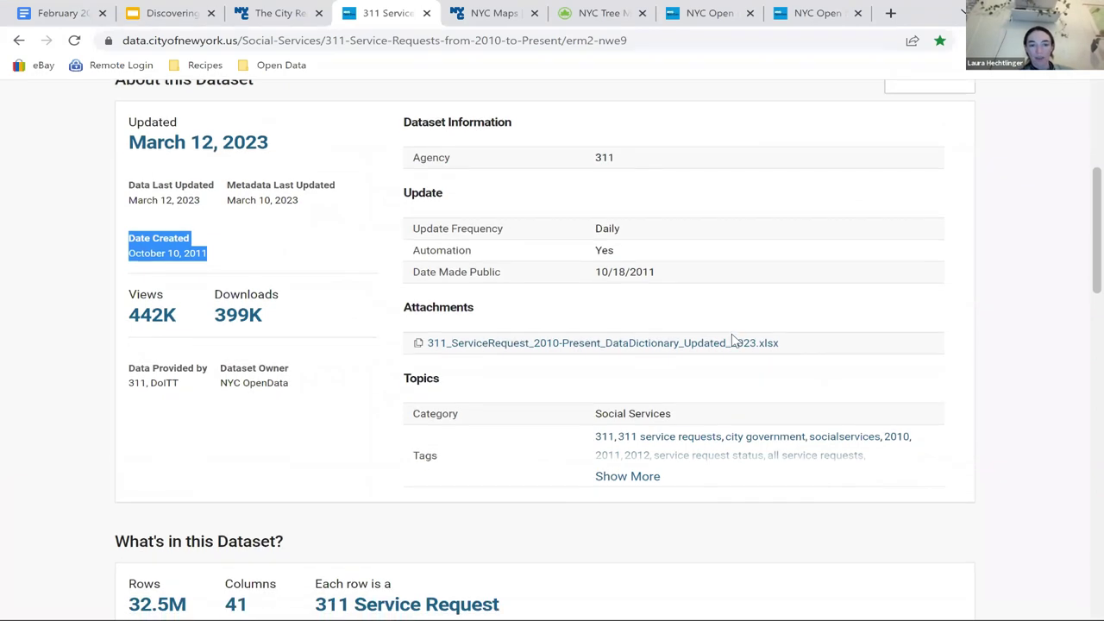
scroll(732, 340, down, 3)
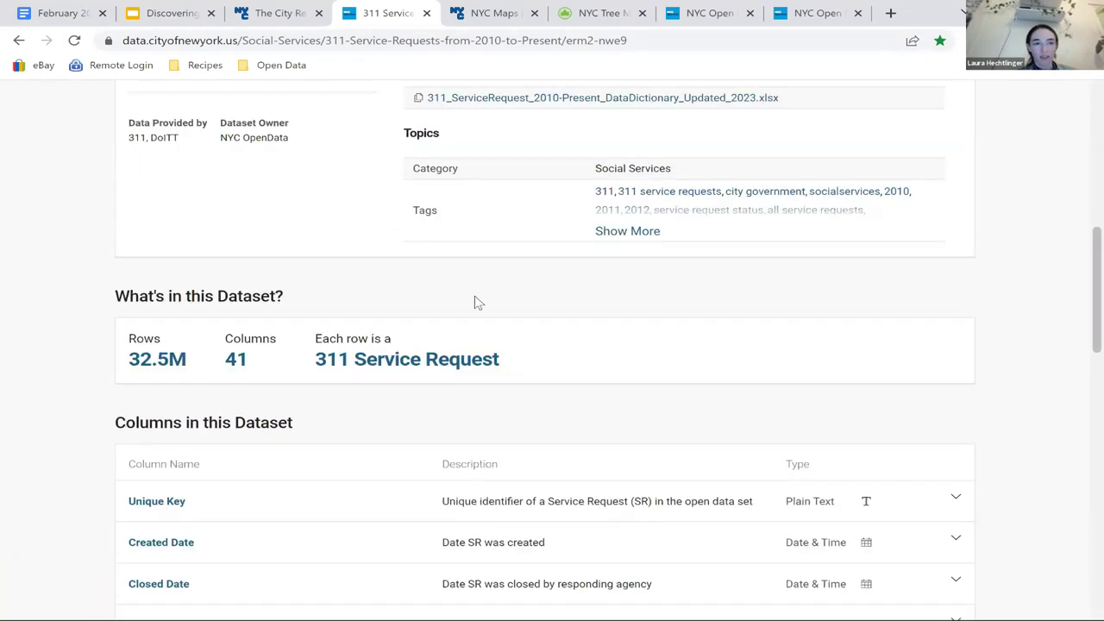
scroll(479, 302, down, 2)
drag(128, 182, 297, 191)
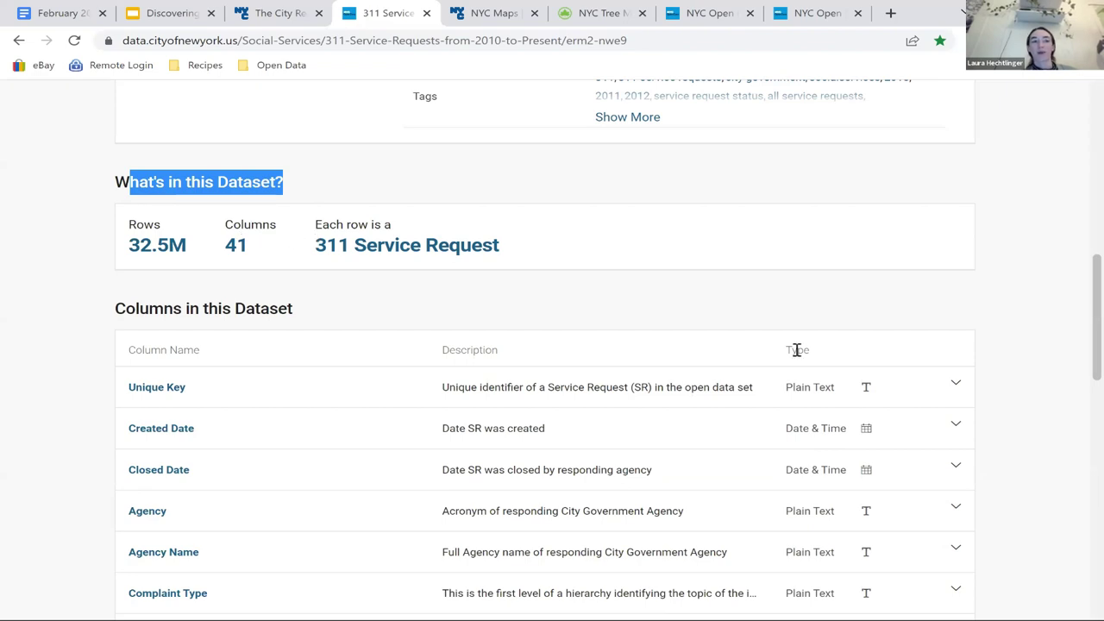
Step: Expand the Descriptor column's details and show all columns in this dataset, reading the list through to Location
scroll(795, 350, down, 3)
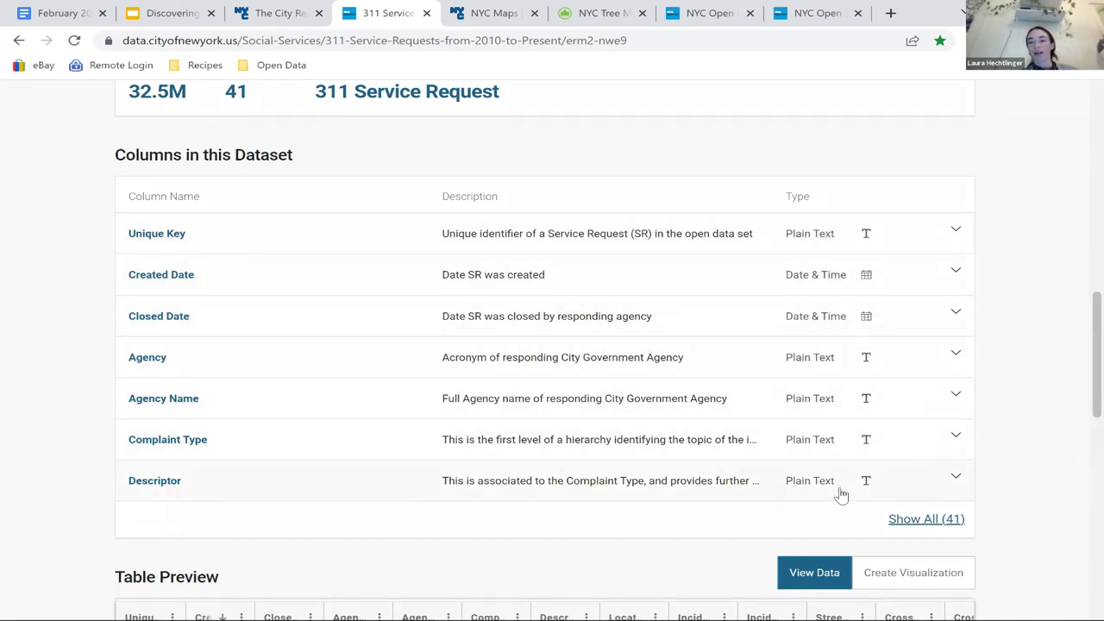
click(940, 490)
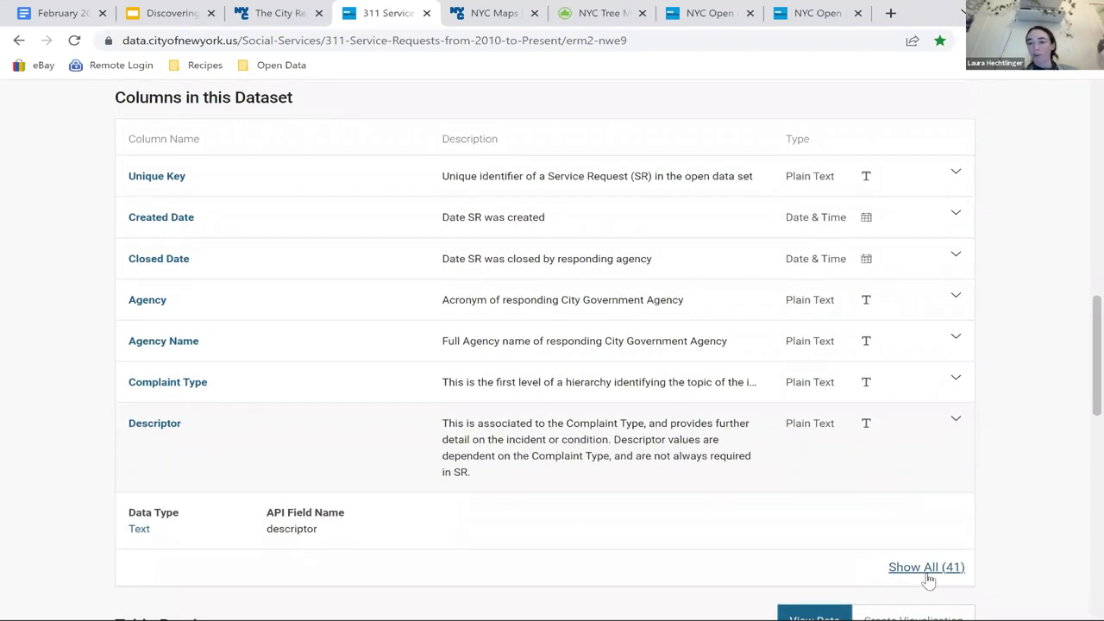
click(927, 571)
scroll(928, 581, down, 6)
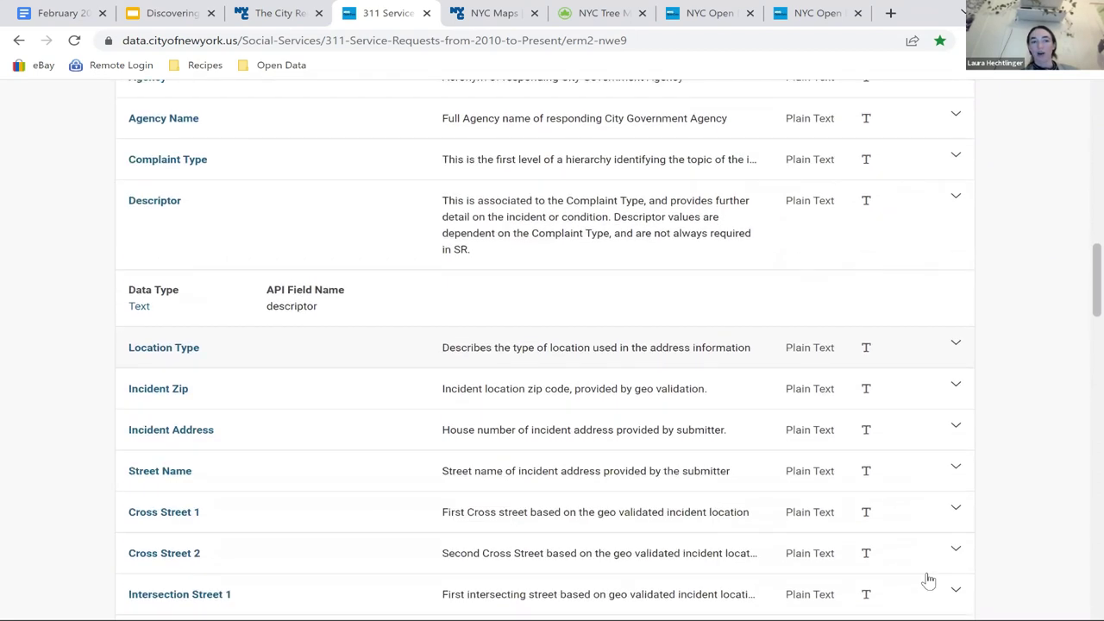
scroll(928, 581, down, 4)
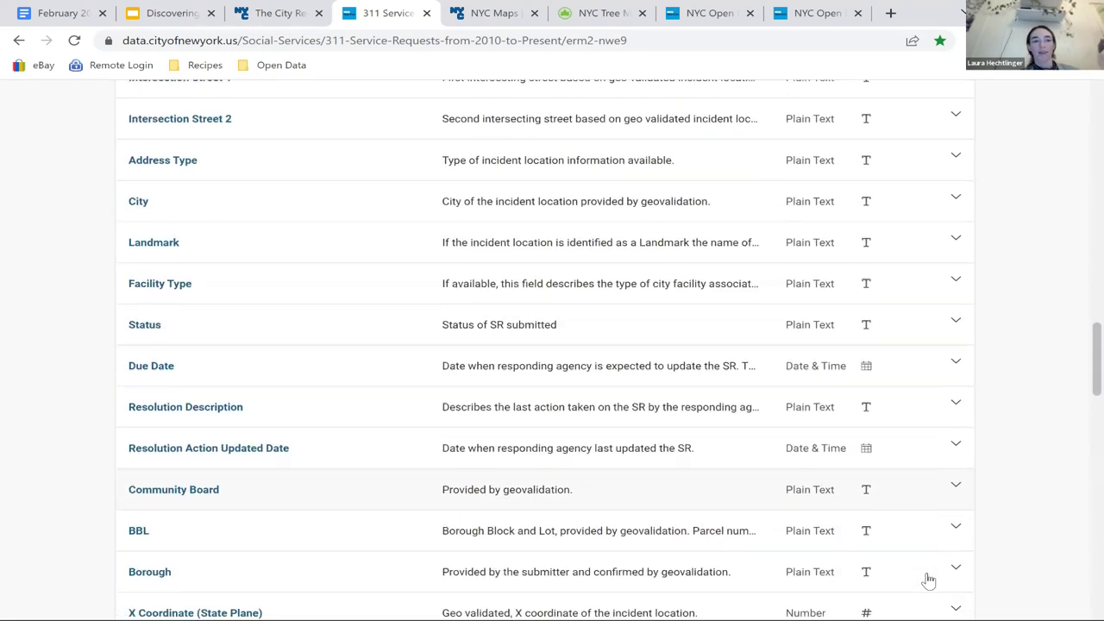
scroll(928, 580, down, 9)
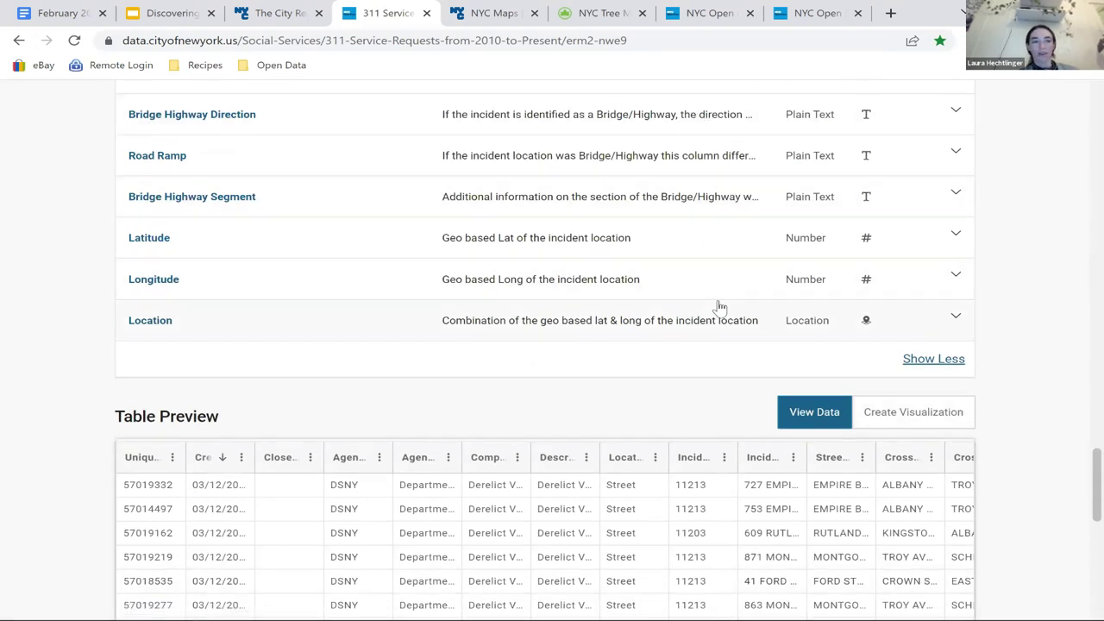
scroll(718, 308, up, 1)
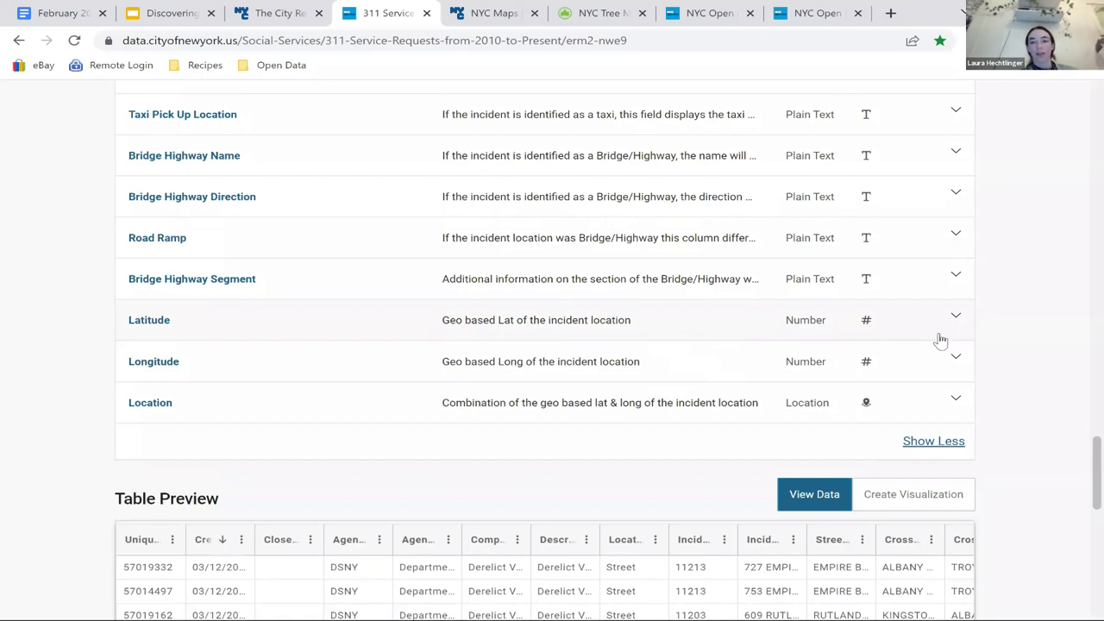
scroll(1022, 350, up, 2)
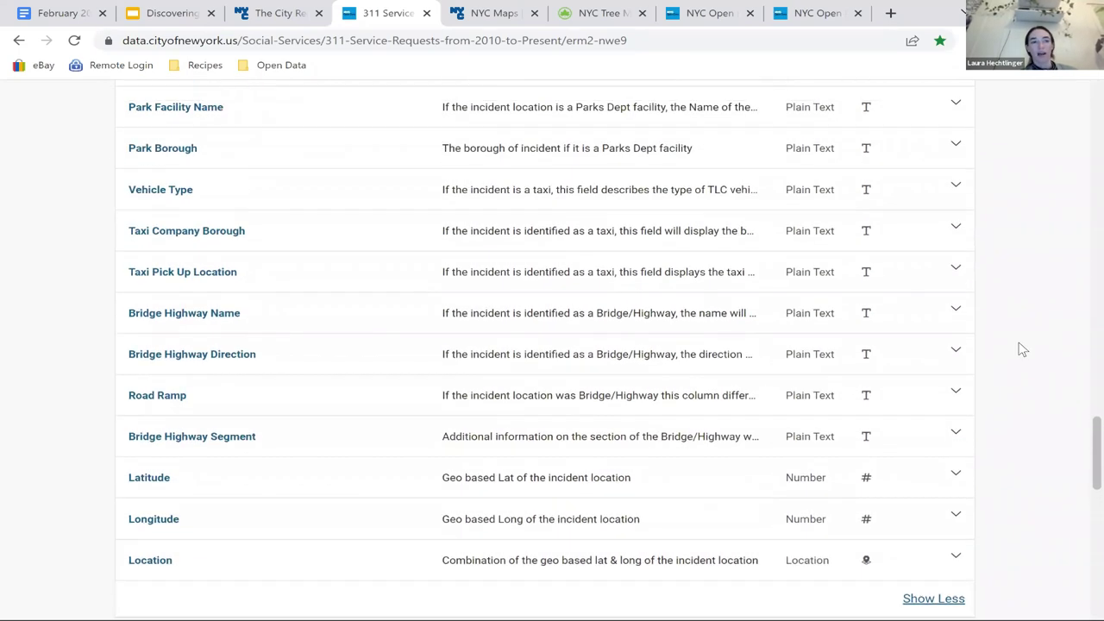
scroll(811, 261, down, 1)
scroll(846, 261, down, 4)
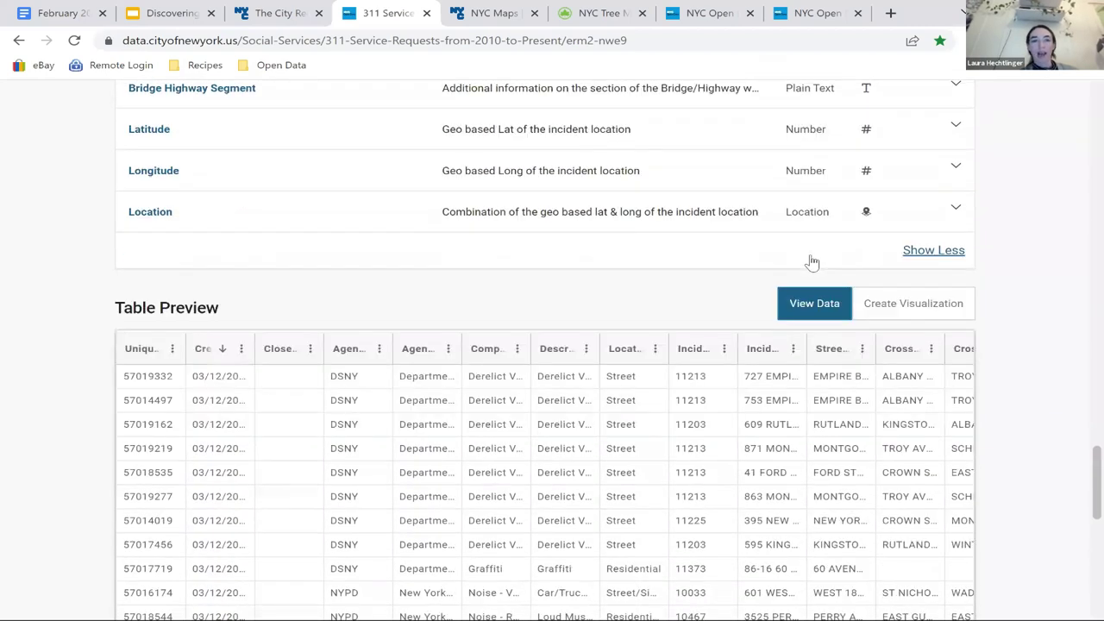
Step: Examine the Table Preview and return to the beginning of the dataset page
scroll(296, 475, down, 1)
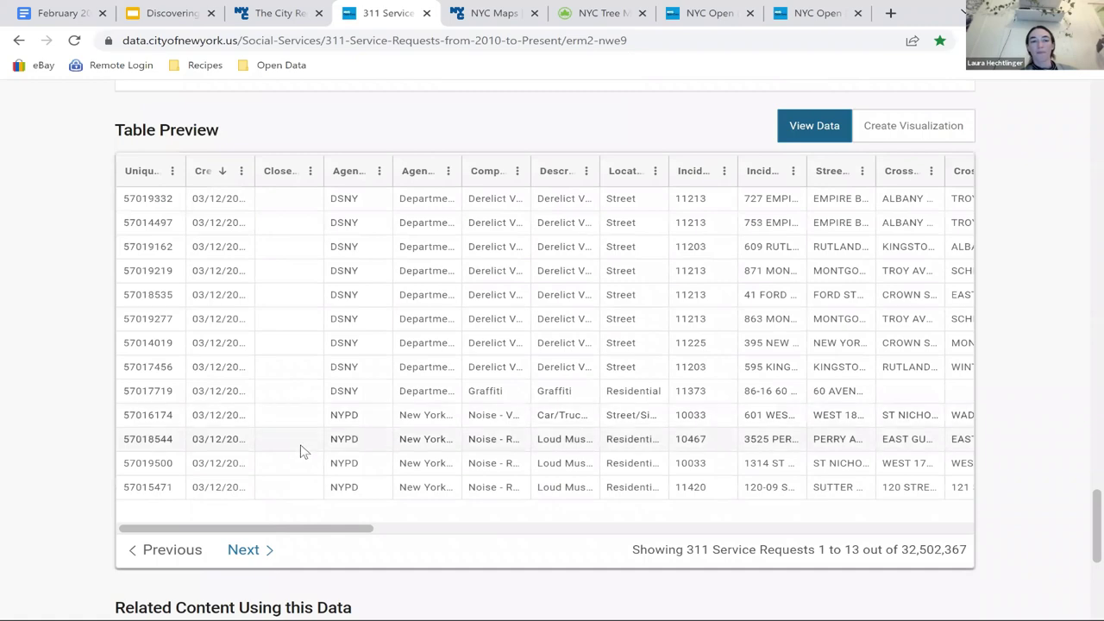
drag(340, 530, 113, 517)
scroll(114, 520, down, 10)
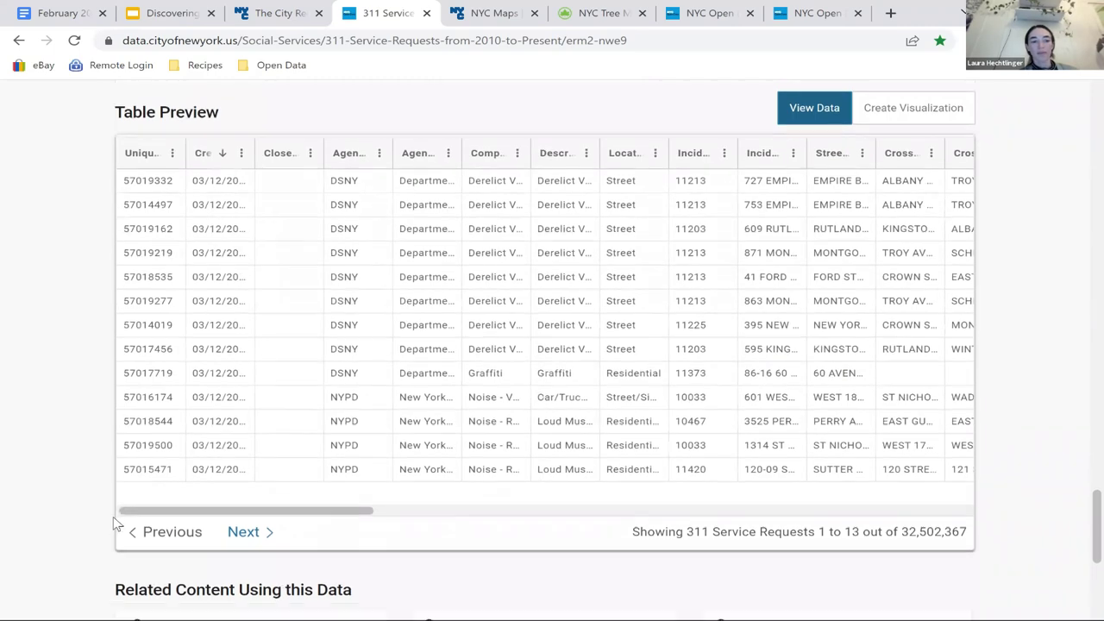
scroll(114, 523, up, 15)
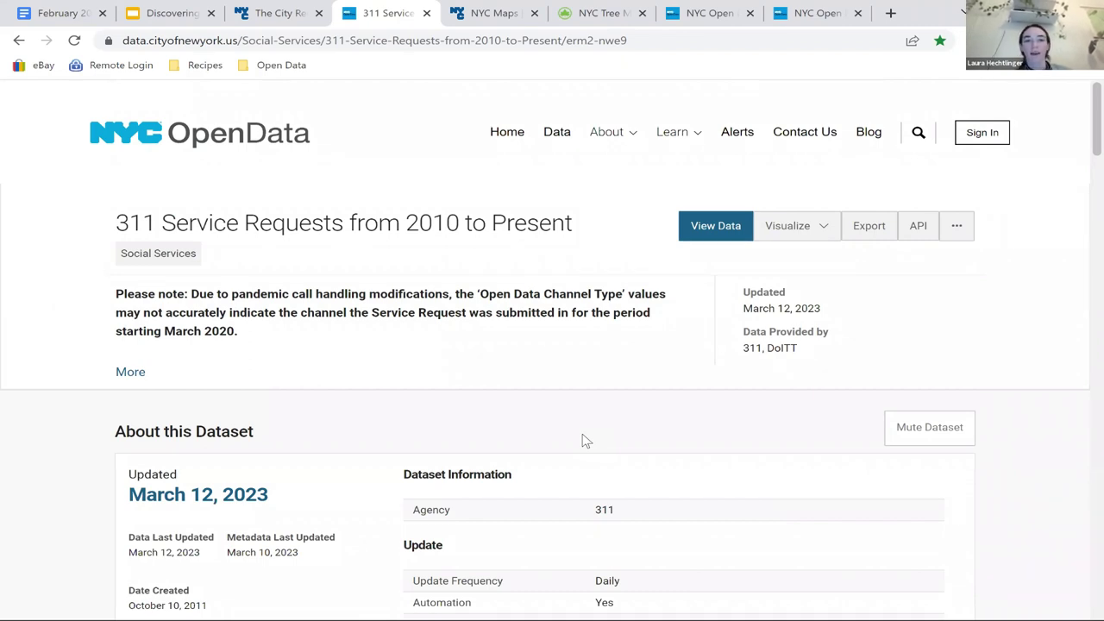
Step: Open the dataset's data view, enlarge the table area and switch to Grid View
click(727, 238)
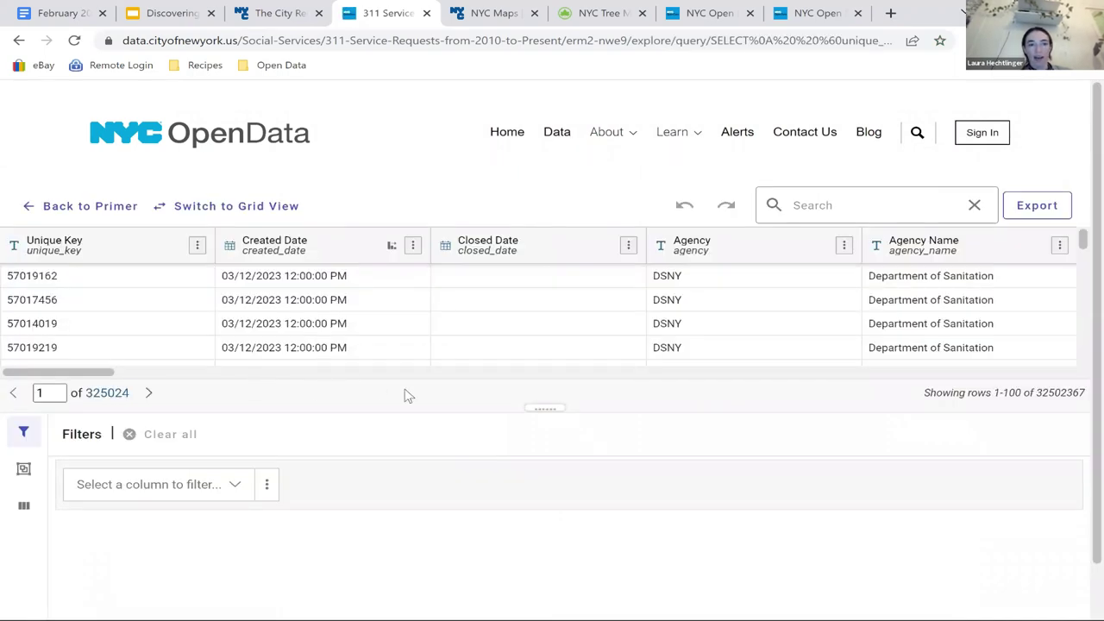
drag(553, 407, 553, 533)
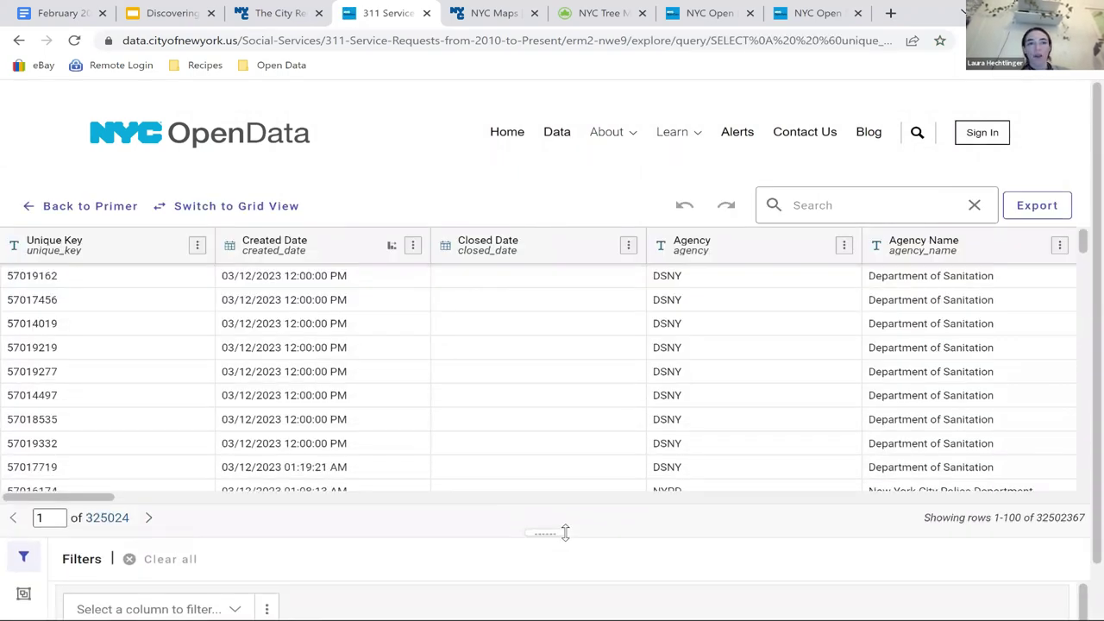
click(246, 211)
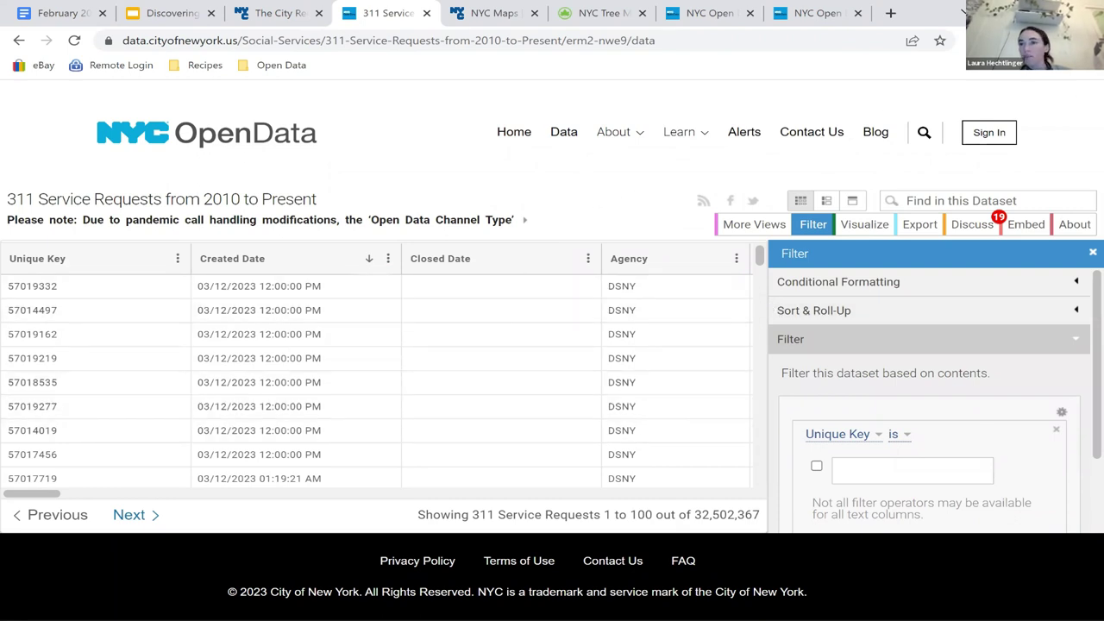
Step: Reduce the browser's page zoom and slightly adjust the divider between the data table and the Filter pane
click(1094, 40)
click(916, 227)
click(595, 172)
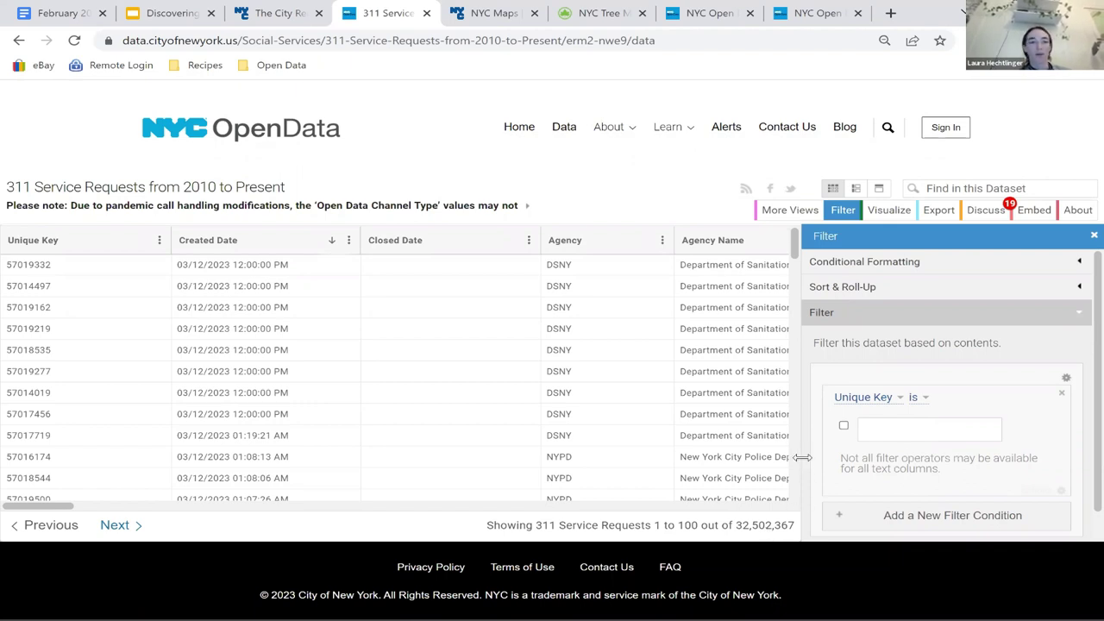
drag(811, 458, 803, 464)
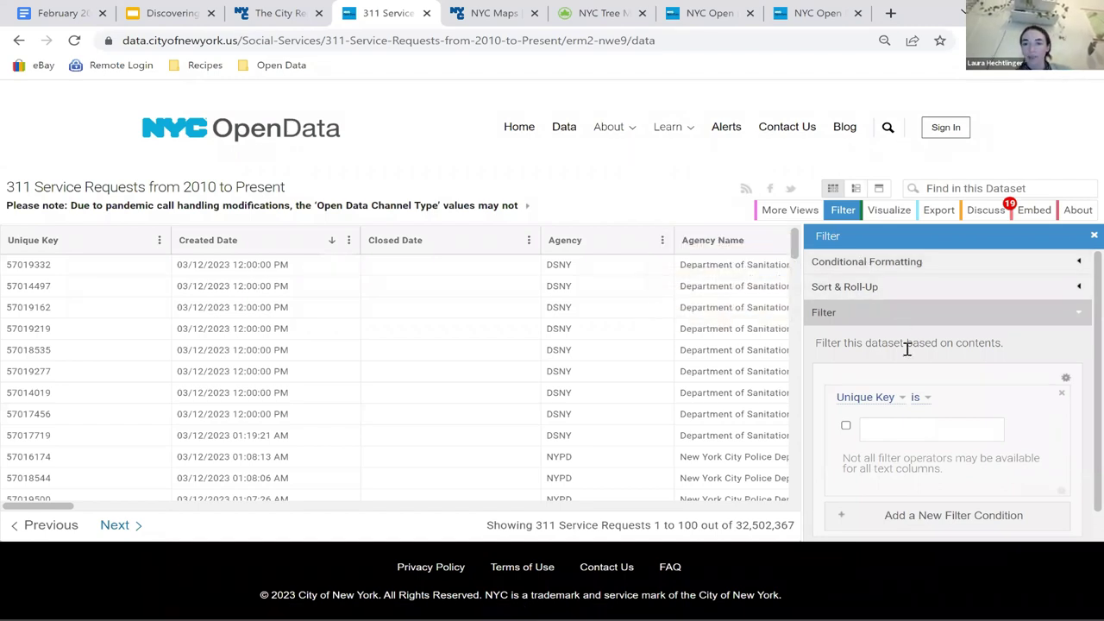
Step: Change the filter condition's column from Unique Key to Borough
scroll(1005, 360, down, 1)
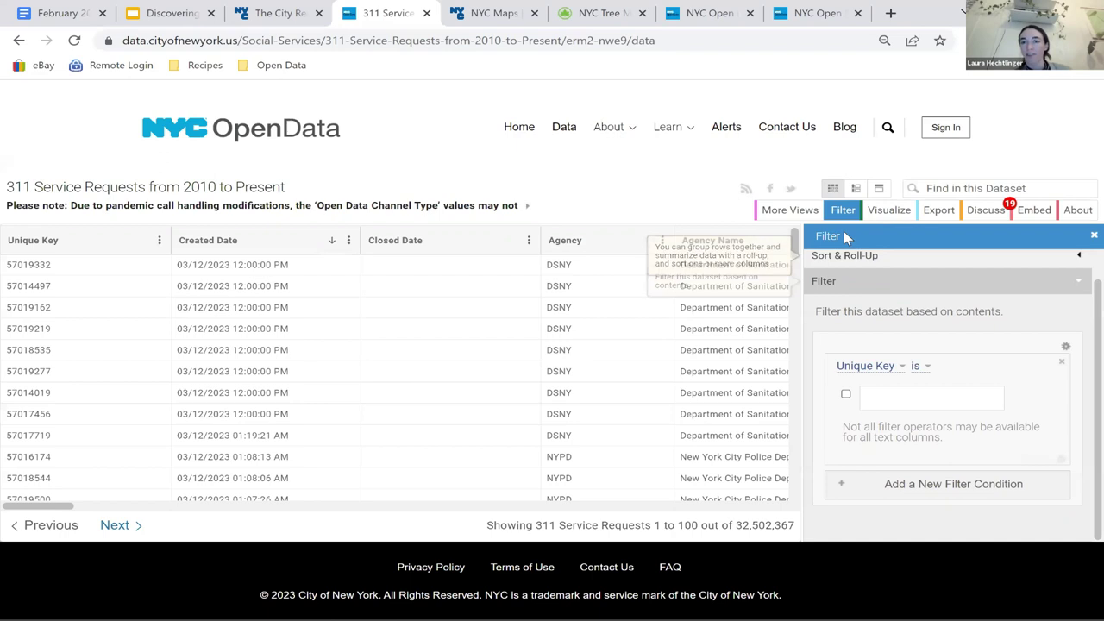
click(901, 369)
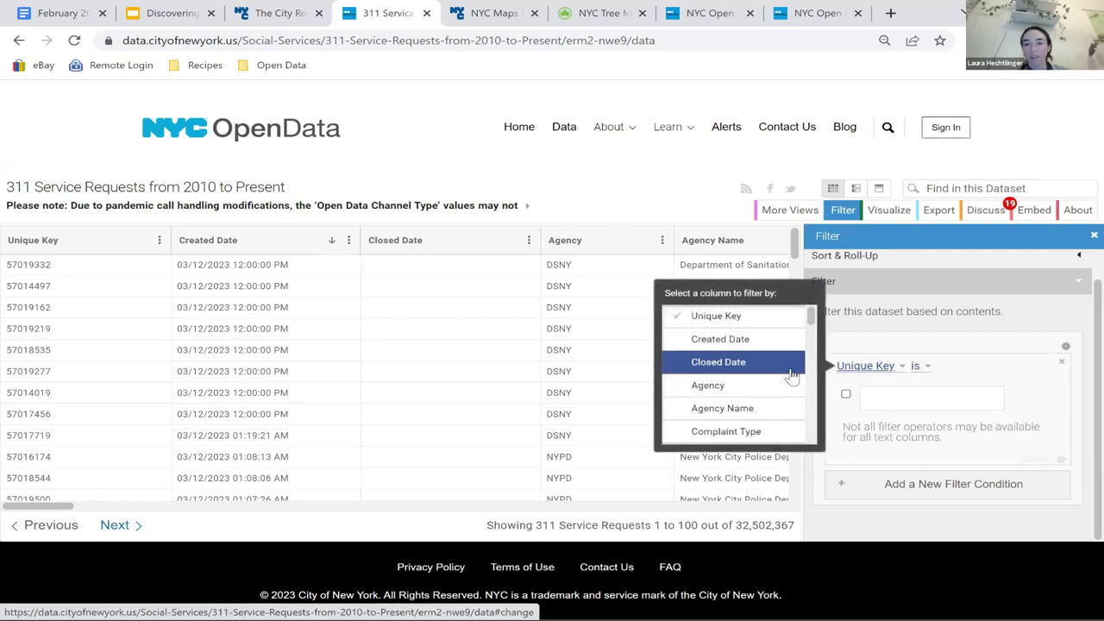
scroll(792, 377, down, 10)
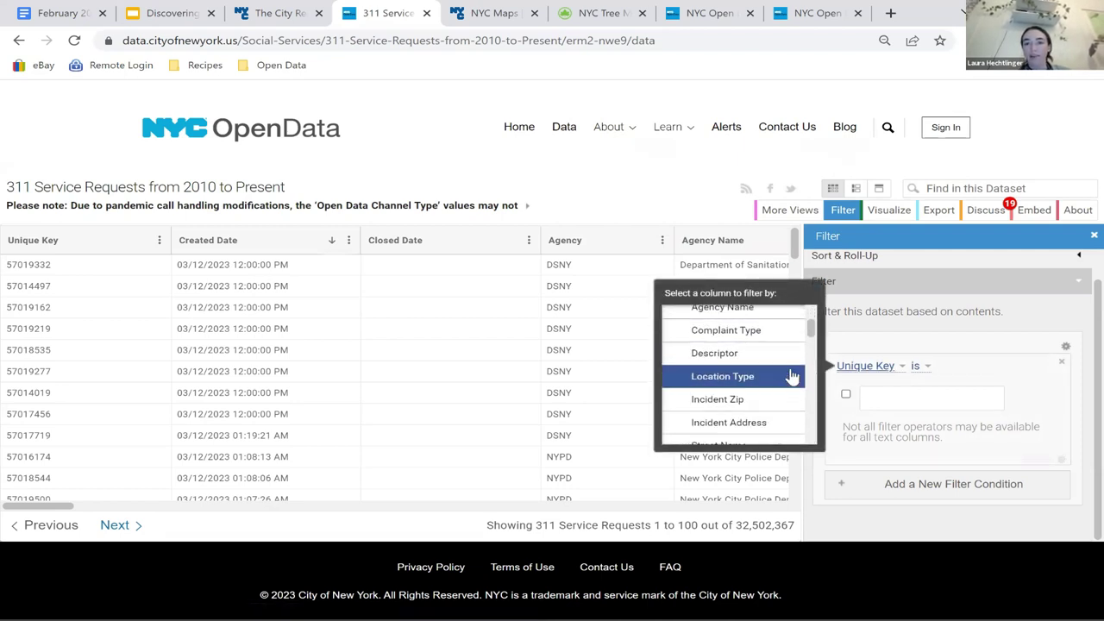
scroll(788, 374, down, 10)
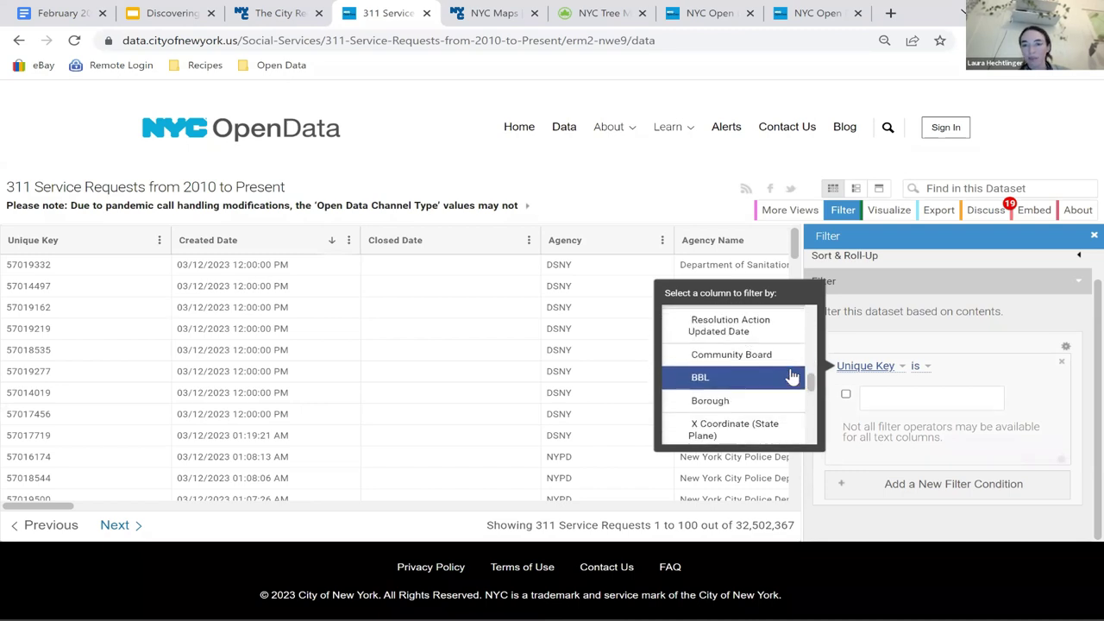
click(737, 386)
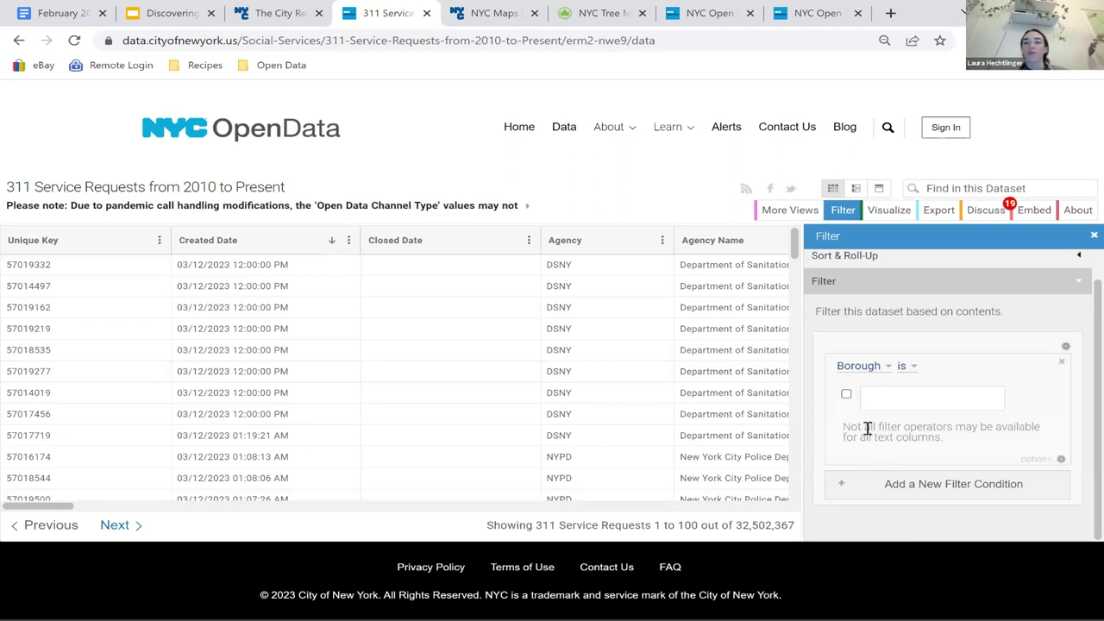
Step: Enable the Borough "is" condition with the value QUEENS and apply it to the dataset
click(846, 395)
click(869, 395)
text(QUEENS)
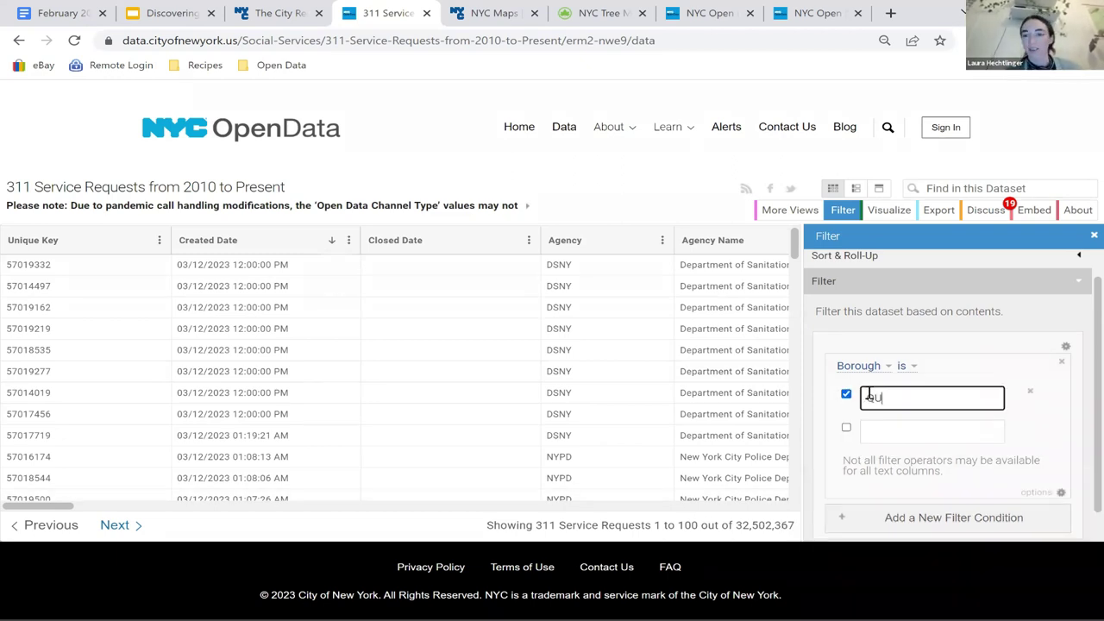
click(986, 371)
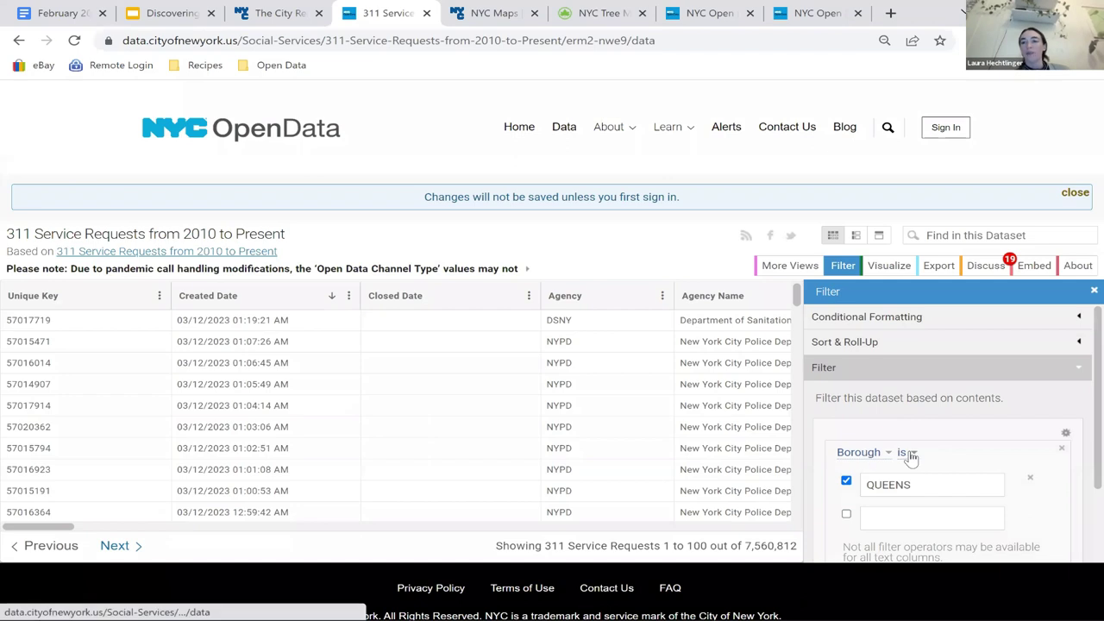
click(910, 454)
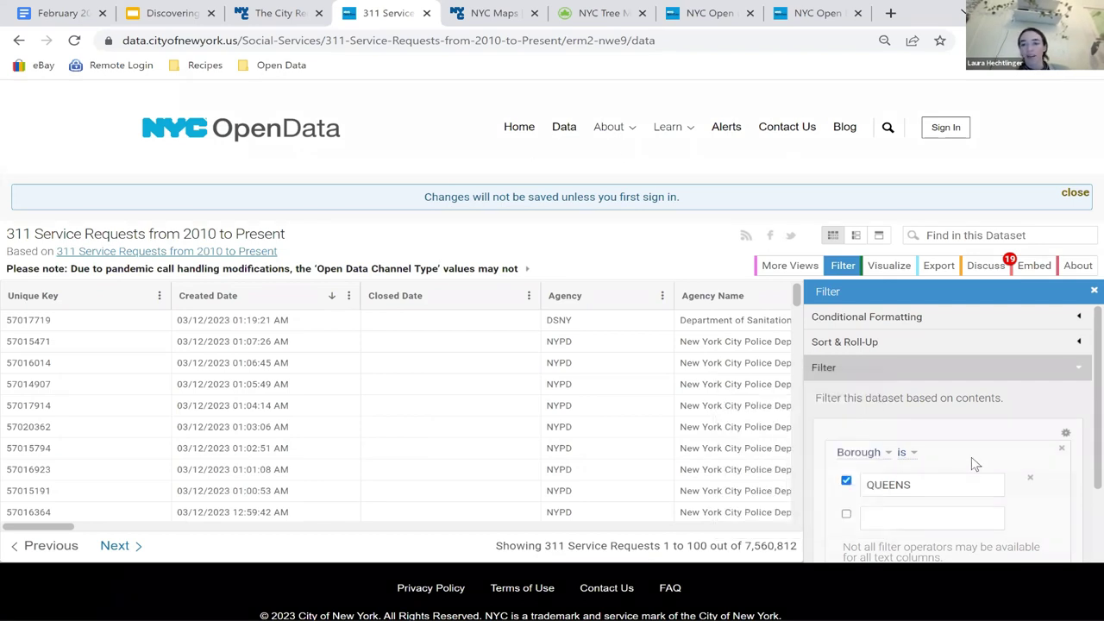
Step: Add a second filter condition below the QUEENS one and set its column to Agency
click(911, 454)
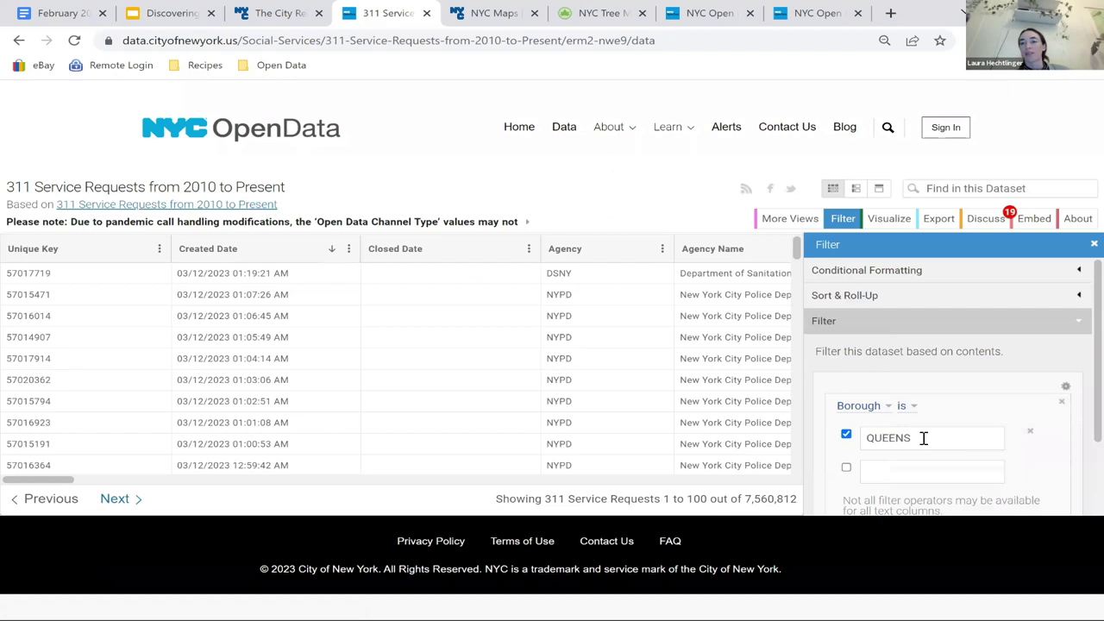
scroll(923, 440, down, 2)
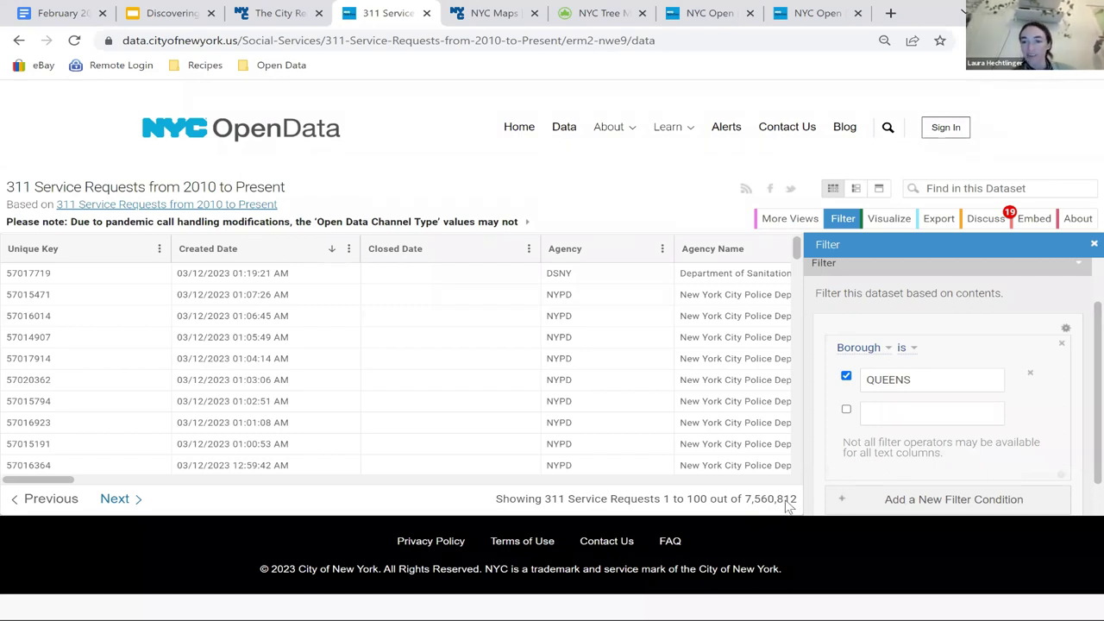
scroll(978, 406, down, 1)
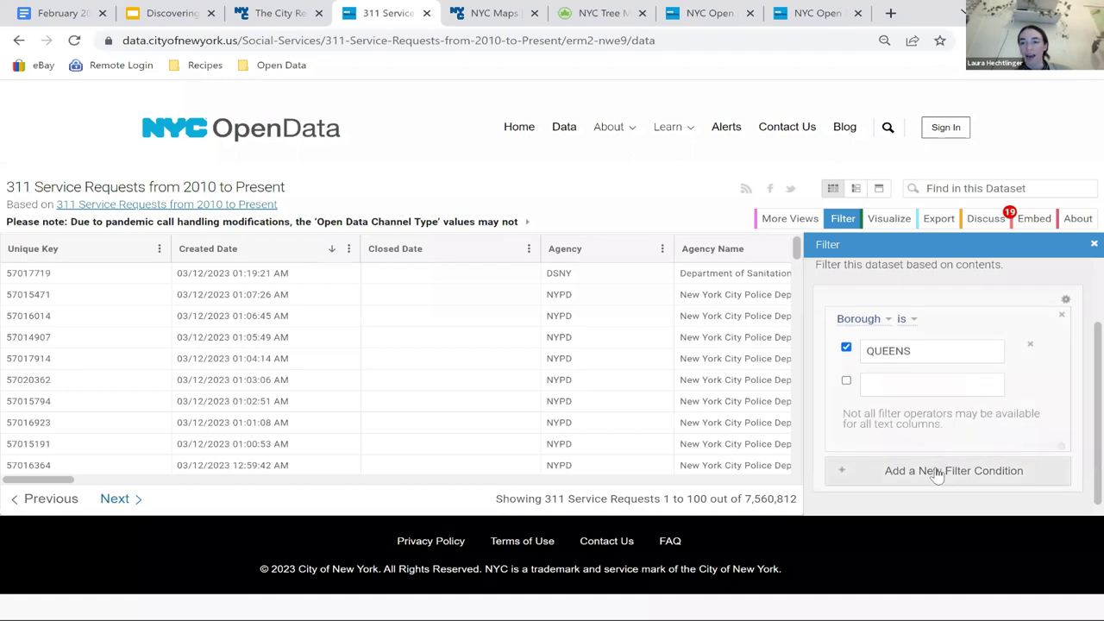
click(846, 382)
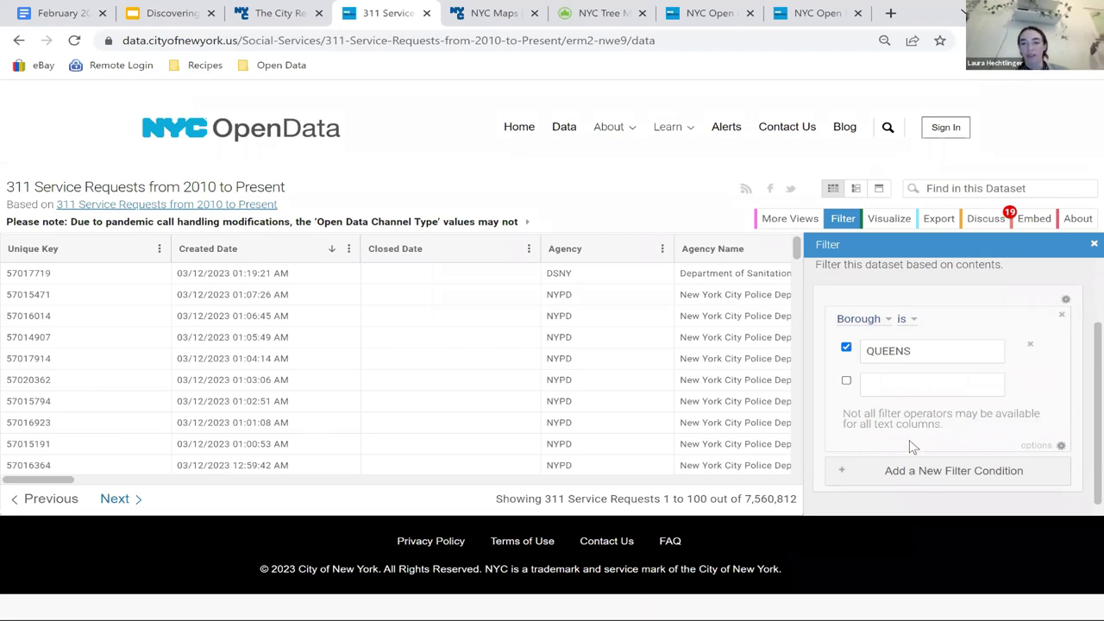
click(923, 472)
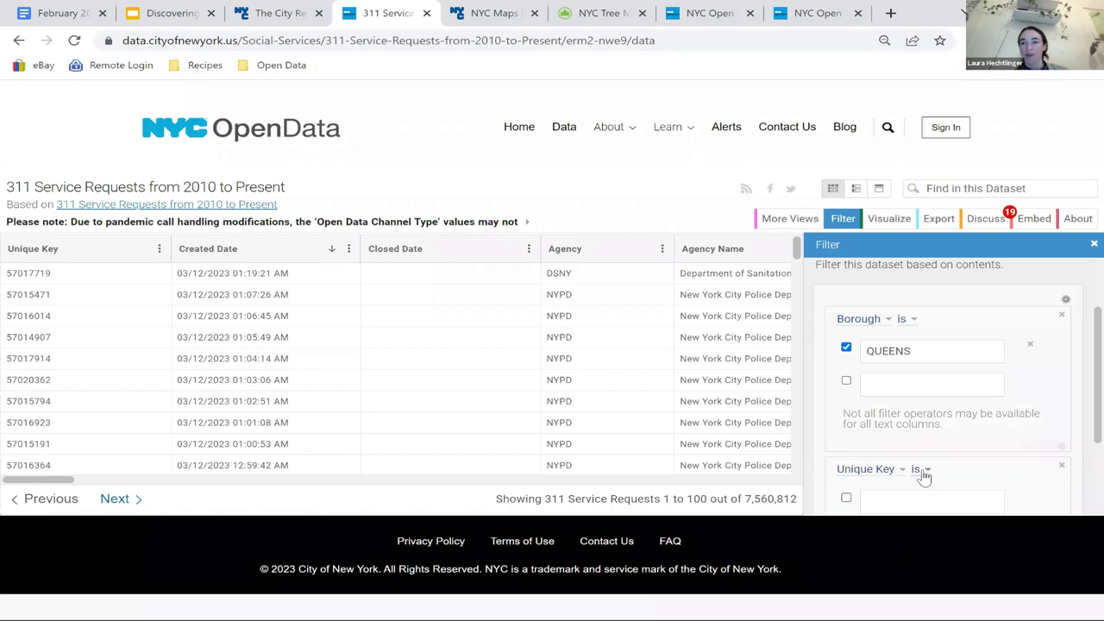
scroll(953, 422, down, 2)
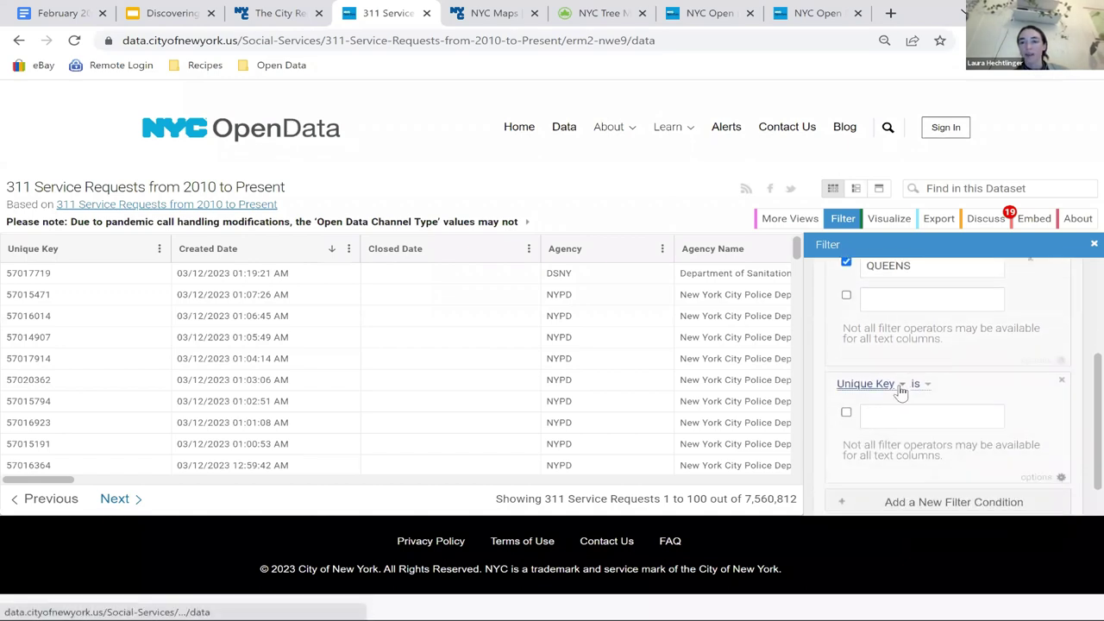
click(901, 386)
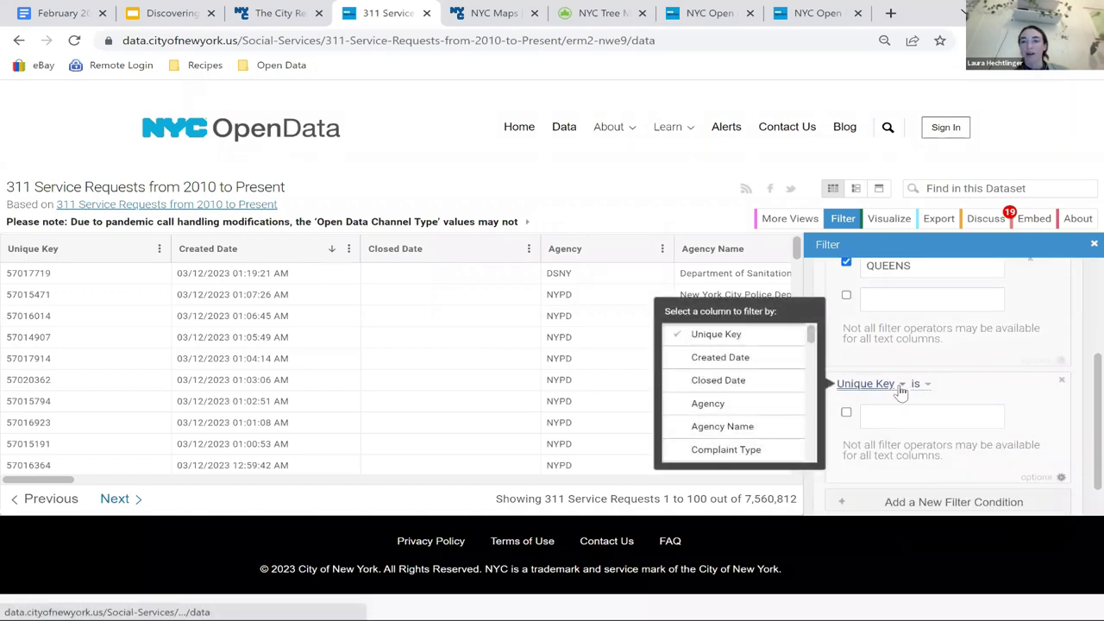
click(746, 405)
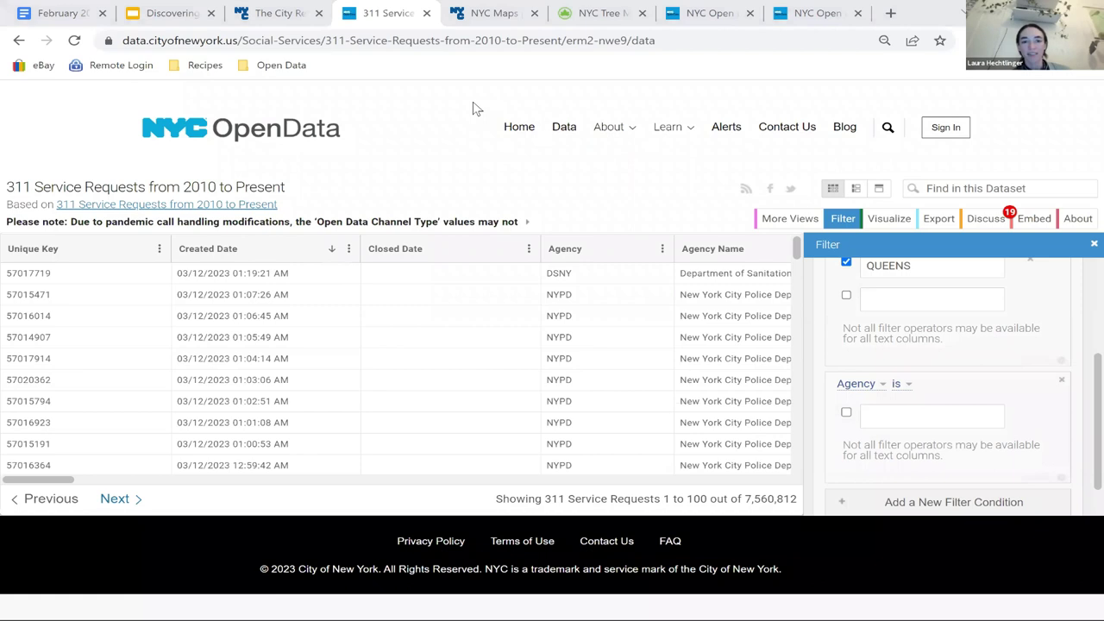
click(883, 420)
text(Park)
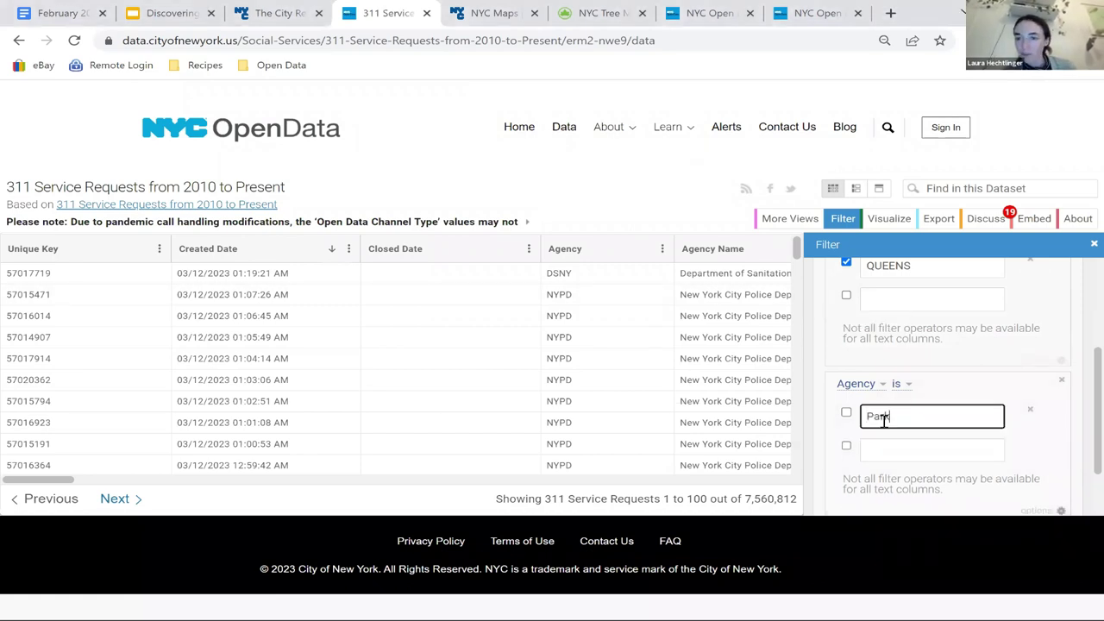
key(BackSpace)
key(BackSpace)
key(BackSpace)
key(BackSpace)
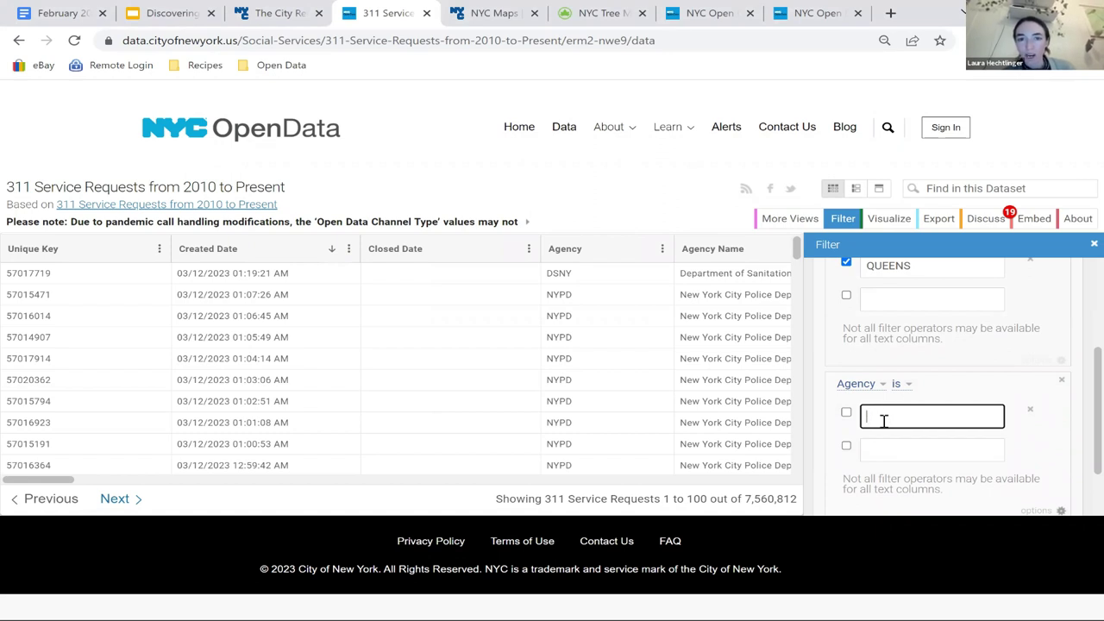
Step: Enter DPR as the value of the Agency "is" condition and enable it
scroll(643, 338, down, 3)
scroll(690, 388, down, 5)
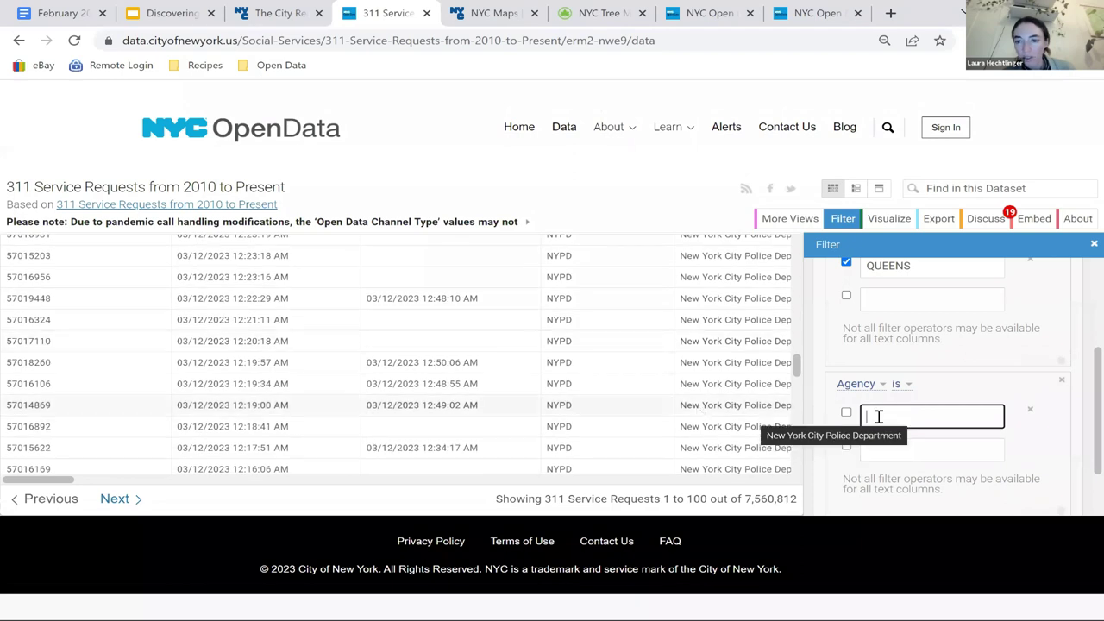
text(DP)
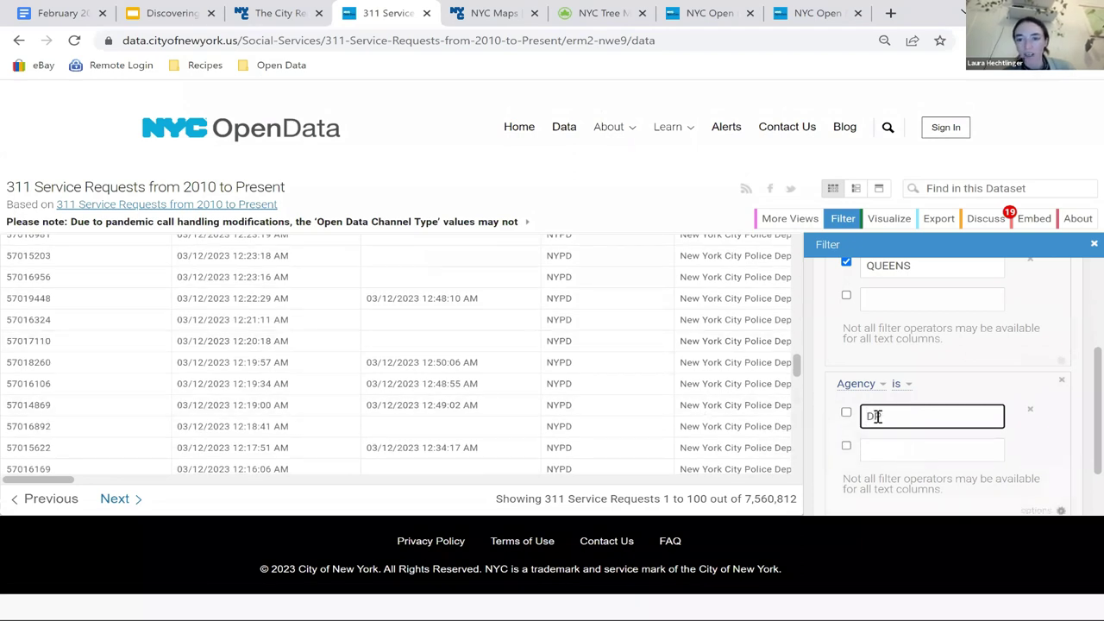
text(R)
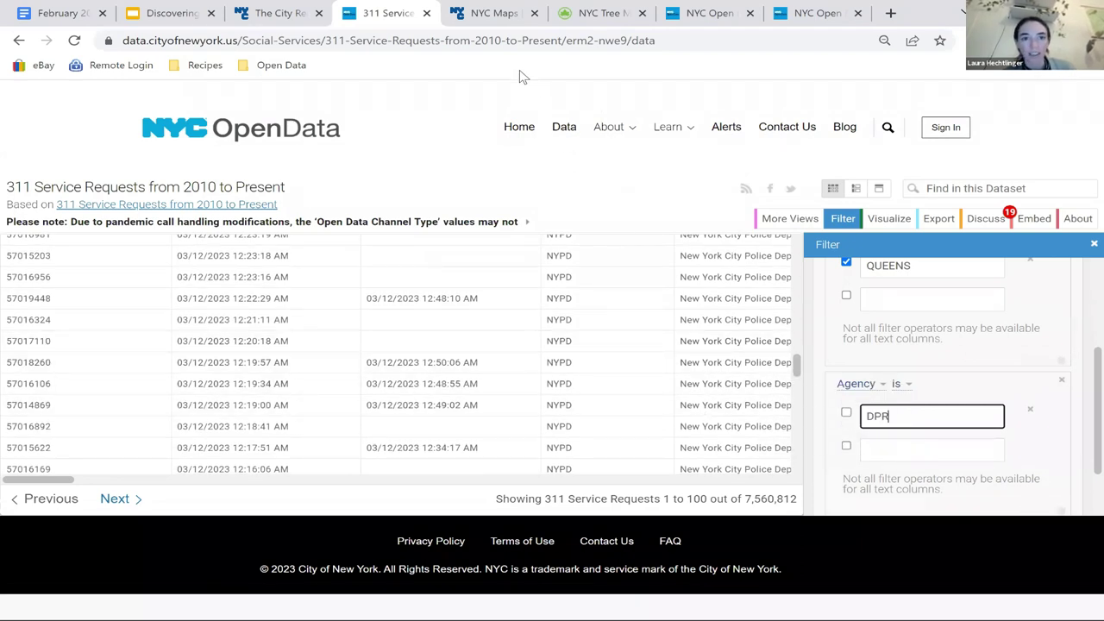
click(847, 413)
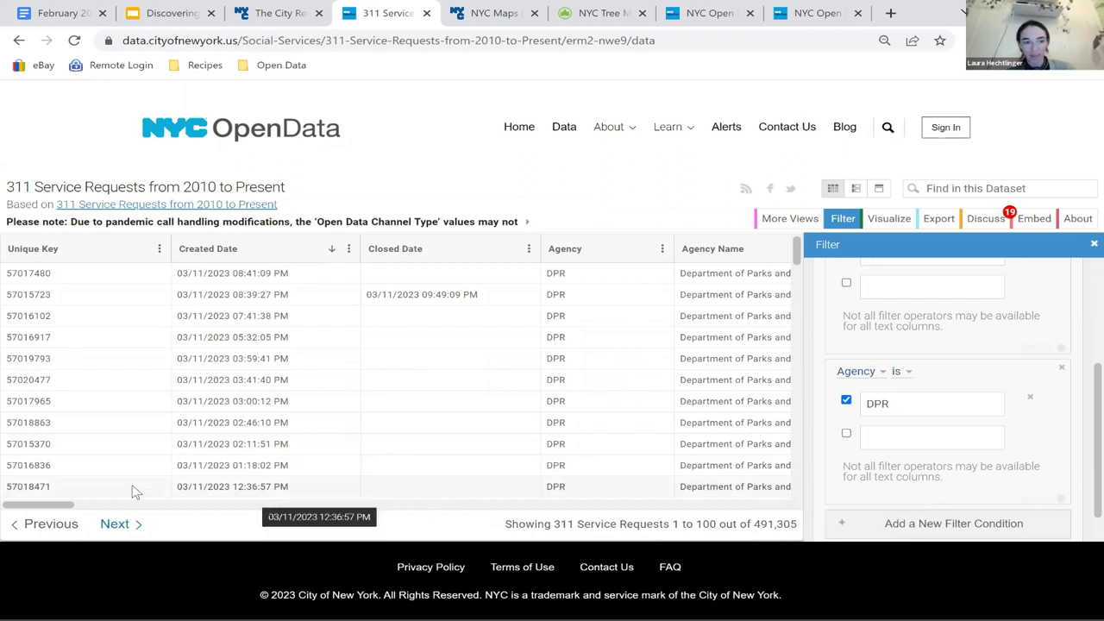
Step: Add a third filter condition and set its column to Created Date
drag(62, 506, 78, 511)
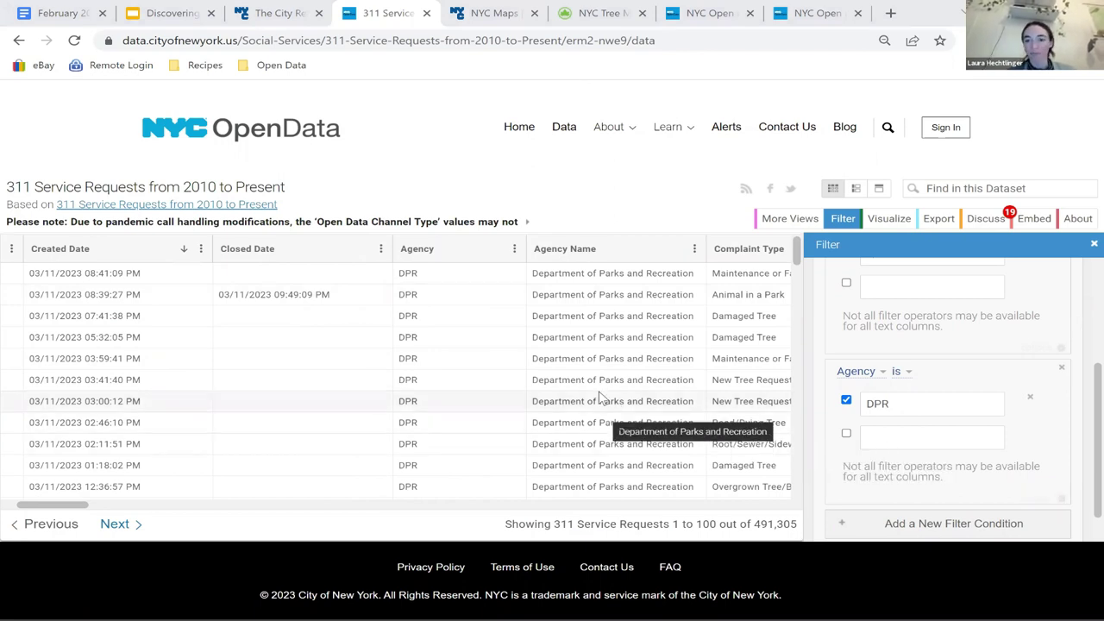
scroll(899, 455, down, 1)
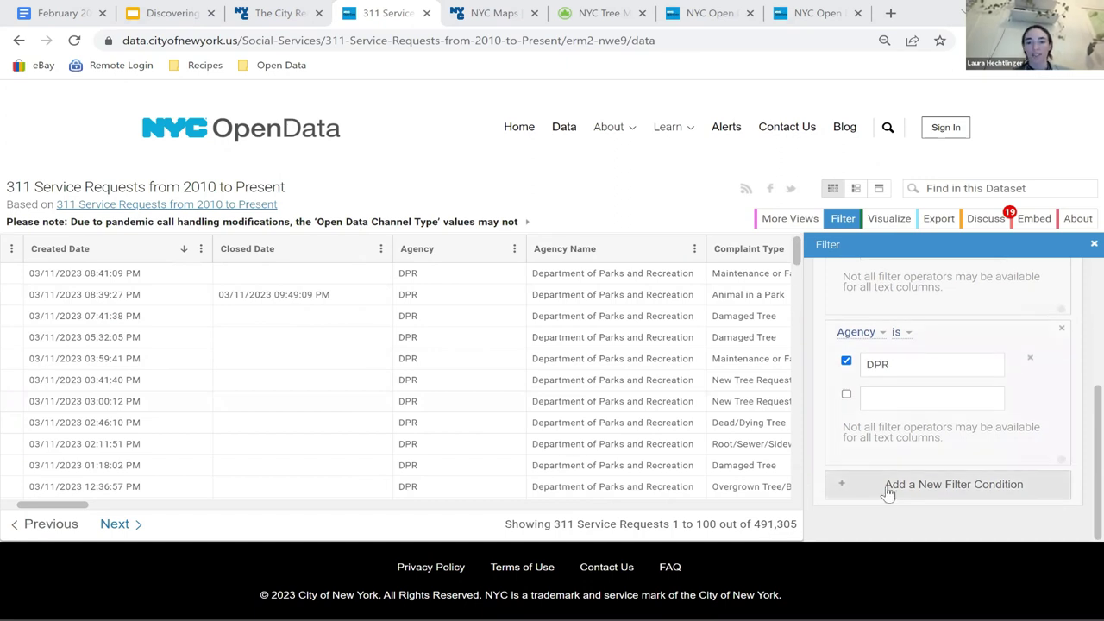
click(888, 492)
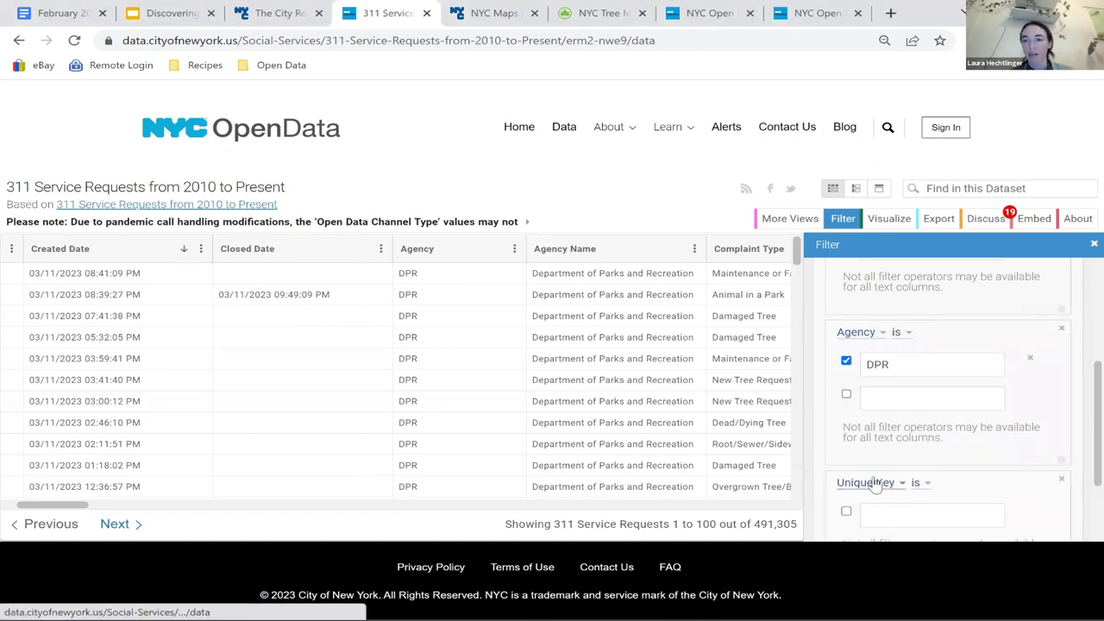
click(873, 483)
click(751, 456)
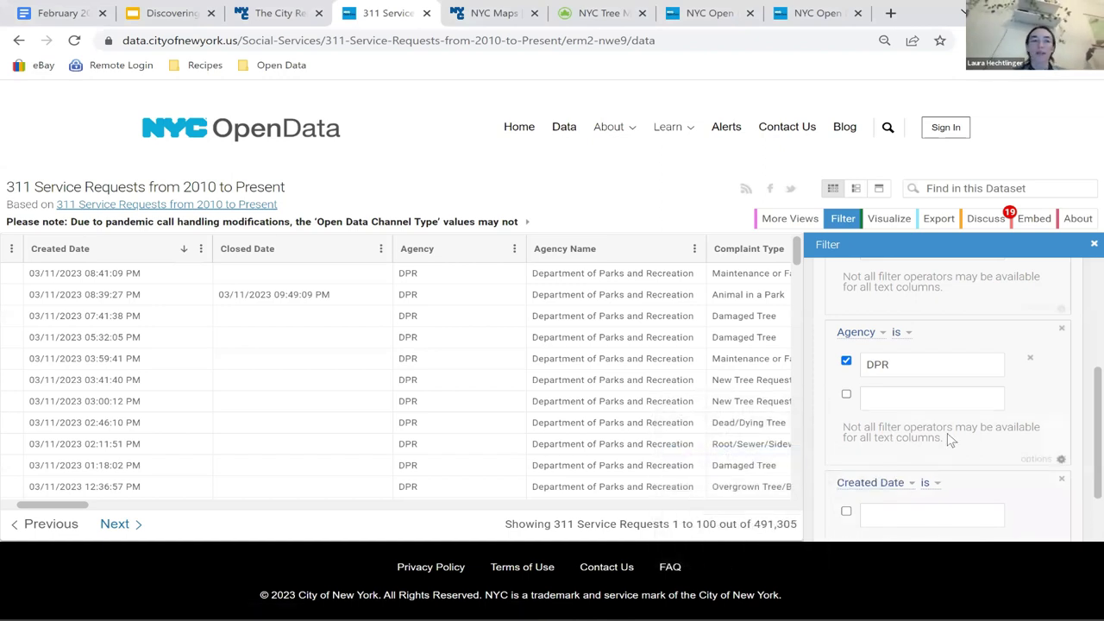
Step: Set the Created Date condition to "is after" 01/01/2023 12:00:00 AM and apply it to the dataset
scroll(957, 442, down, 1)
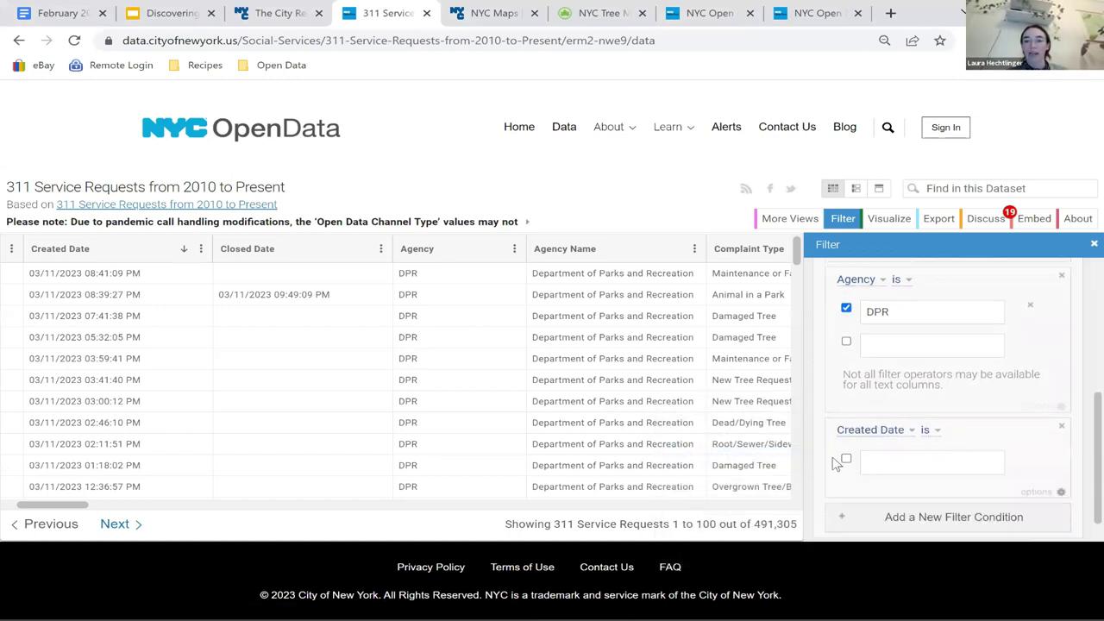
click(936, 433)
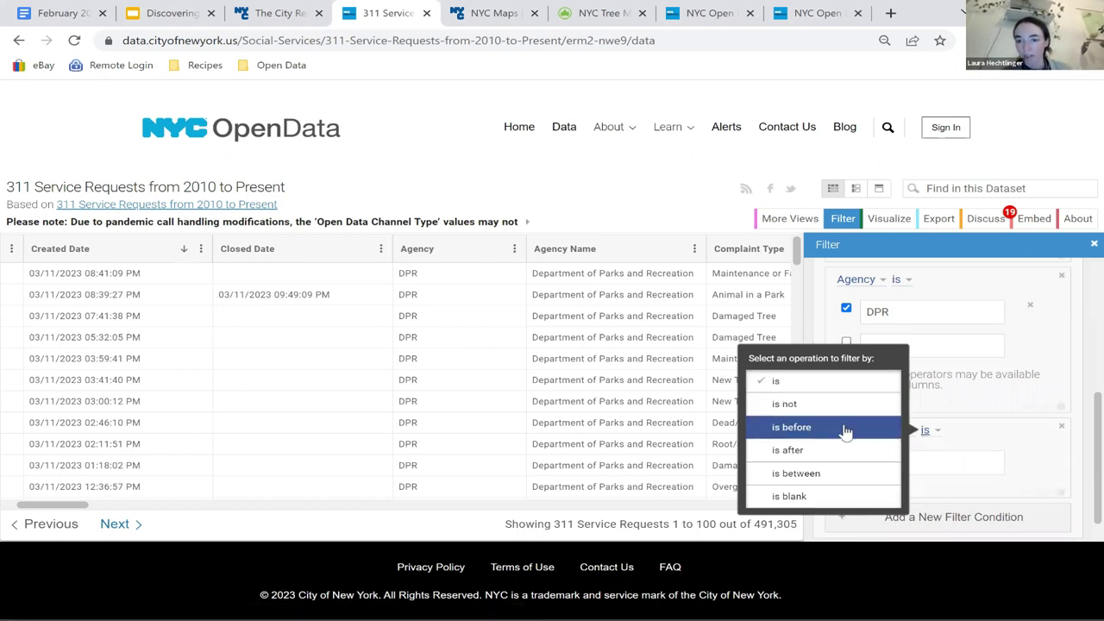
click(824, 450)
click(882, 459)
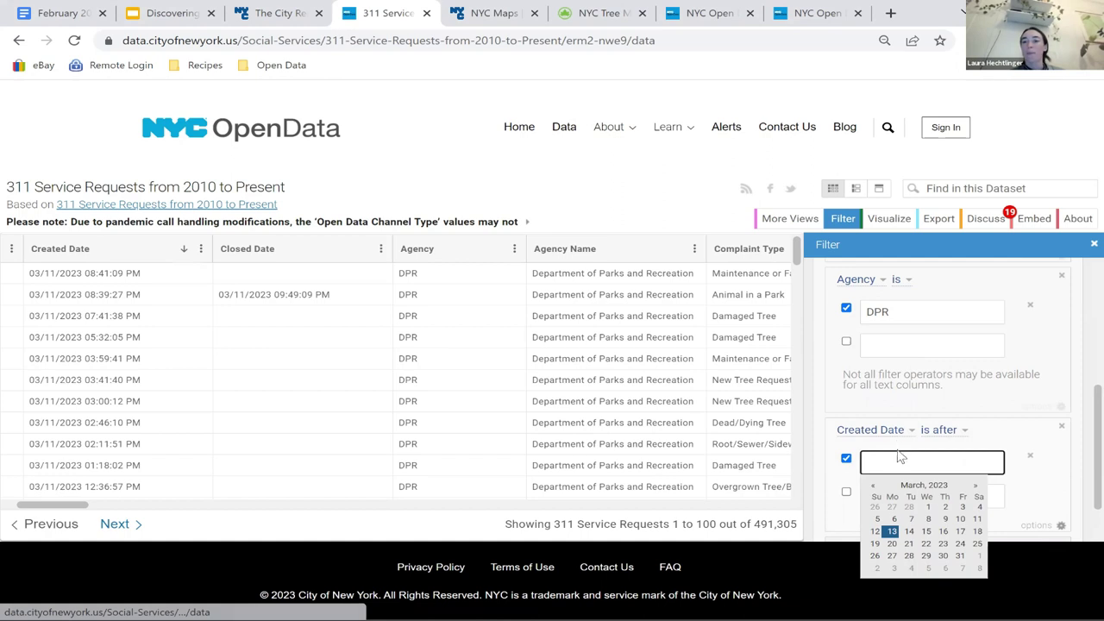
click(873, 485)
click(874, 485)
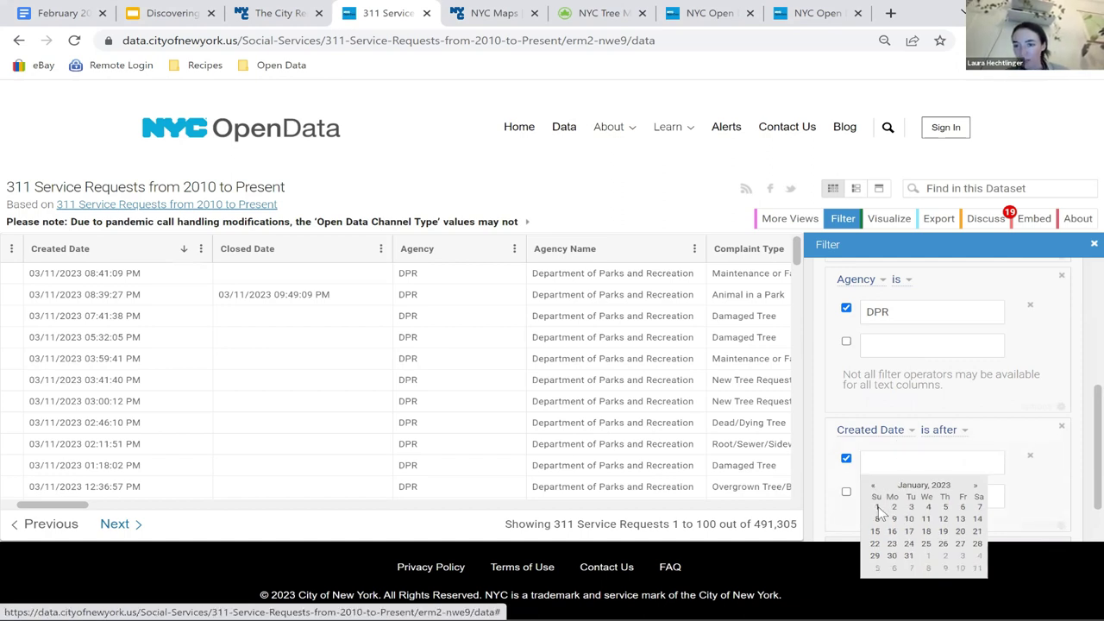
click(877, 507)
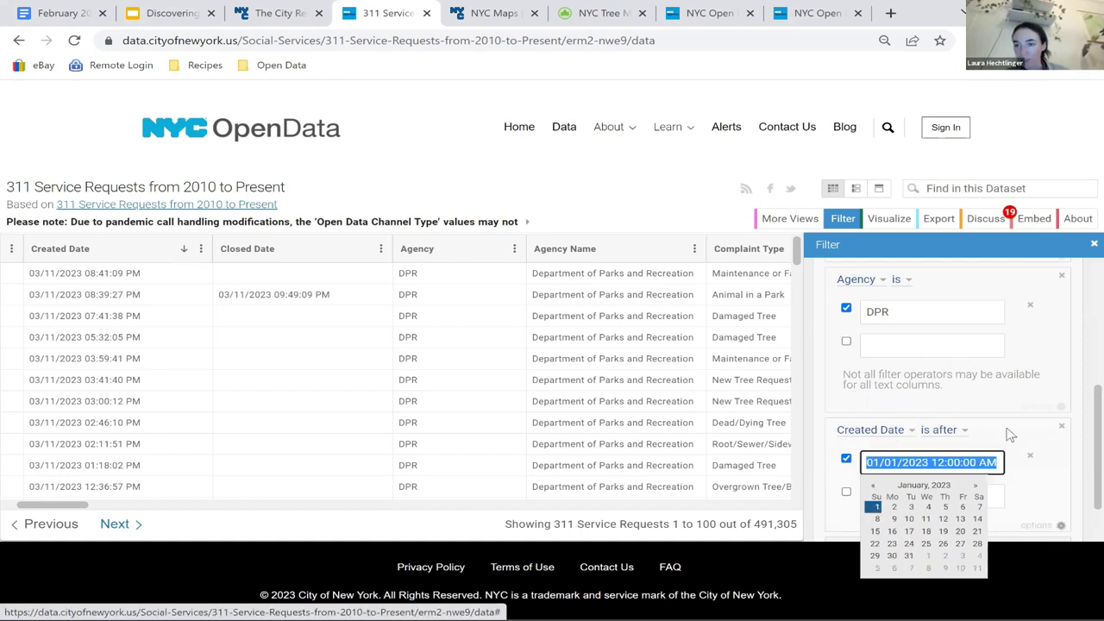
click(1059, 469)
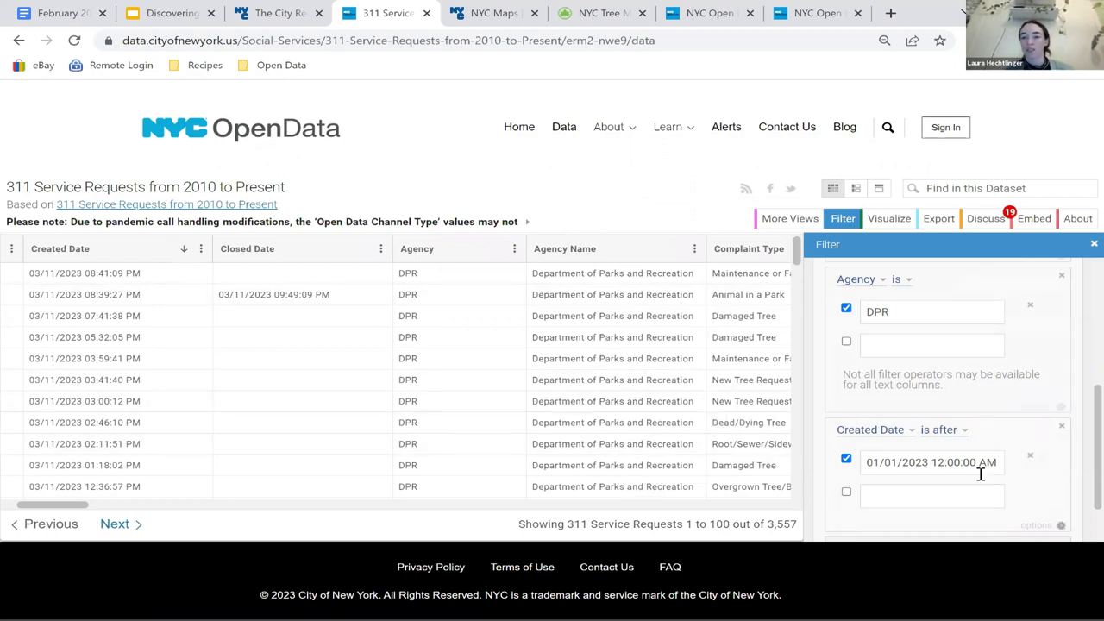
Step: Examine the complaint type, descriptor, location type and incident address columns of the filtered records
scroll(980, 474, down, 1)
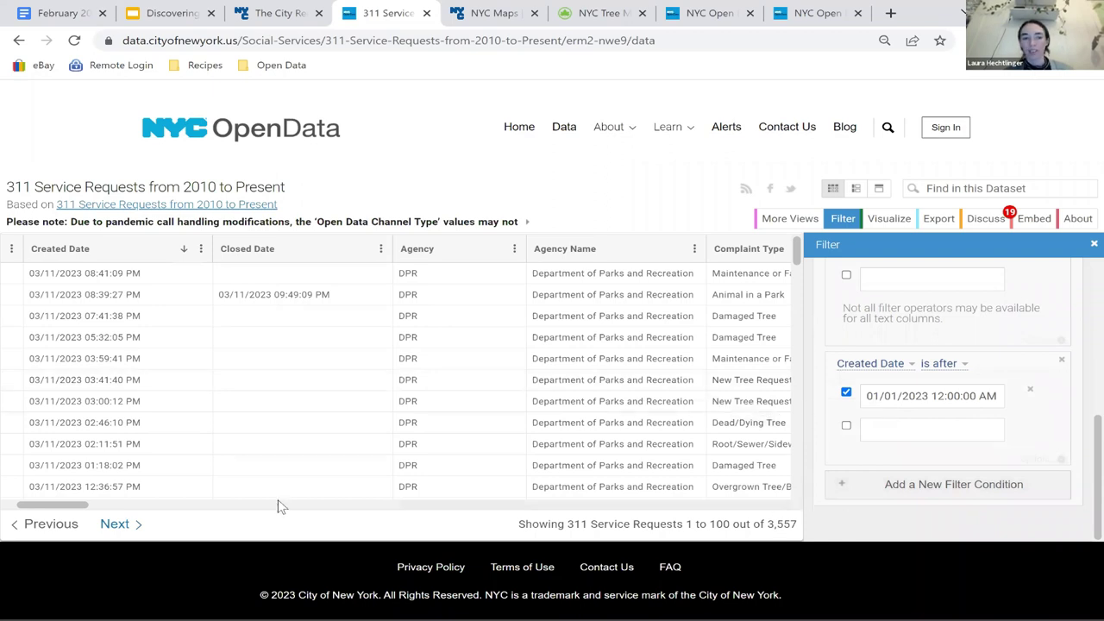
drag(43, 508, 61, 507)
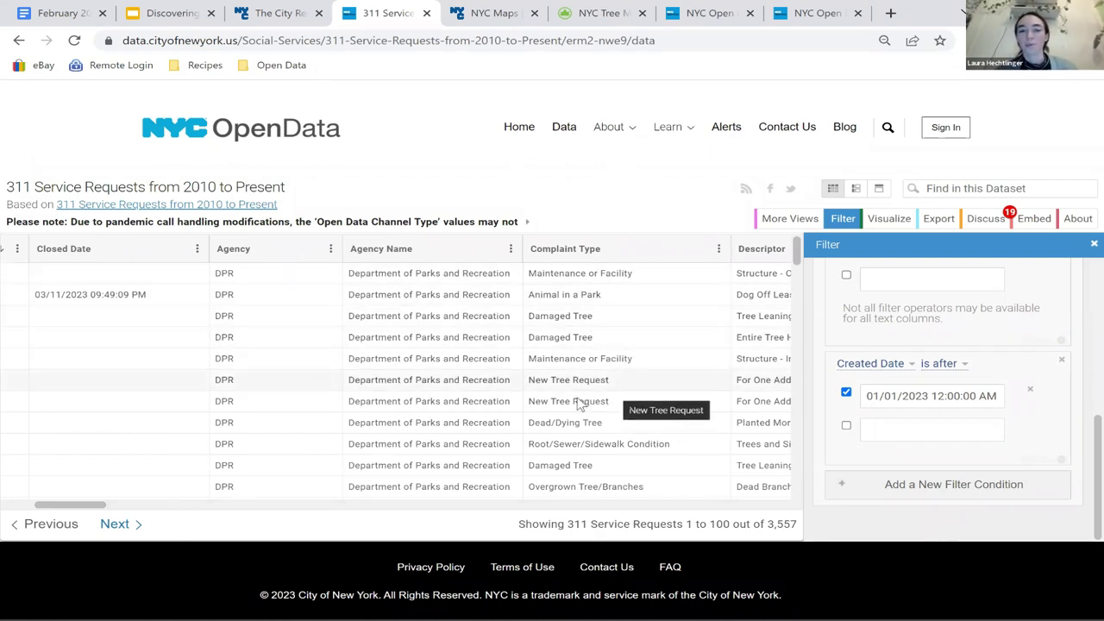
scroll(592, 316, down, 5)
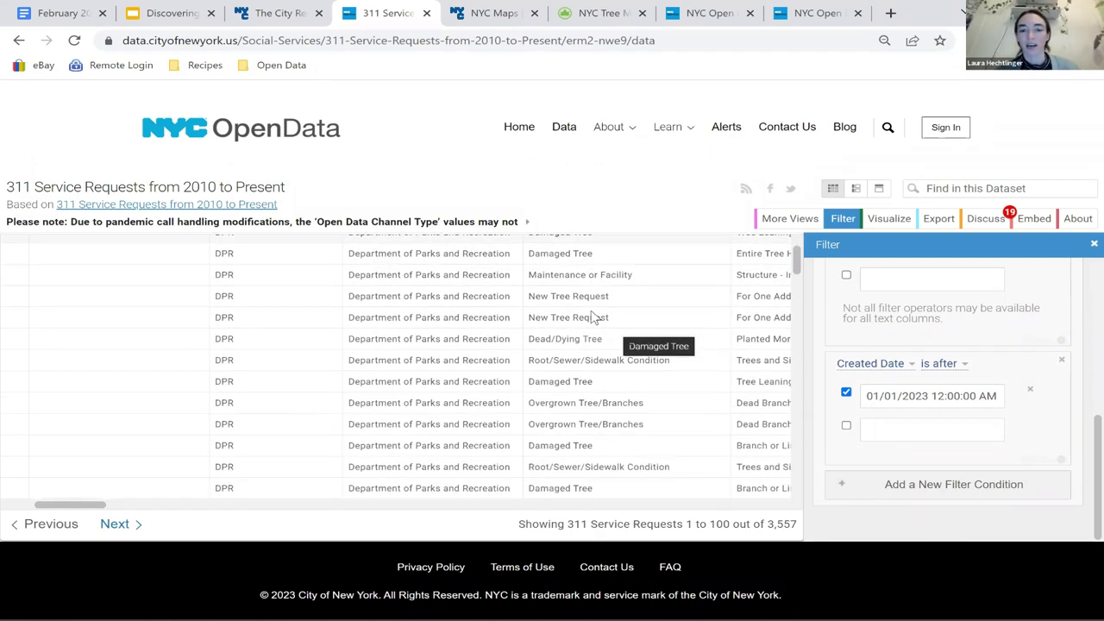
scroll(592, 315, up, 5)
drag(60, 503, 115, 506)
click(133, 506)
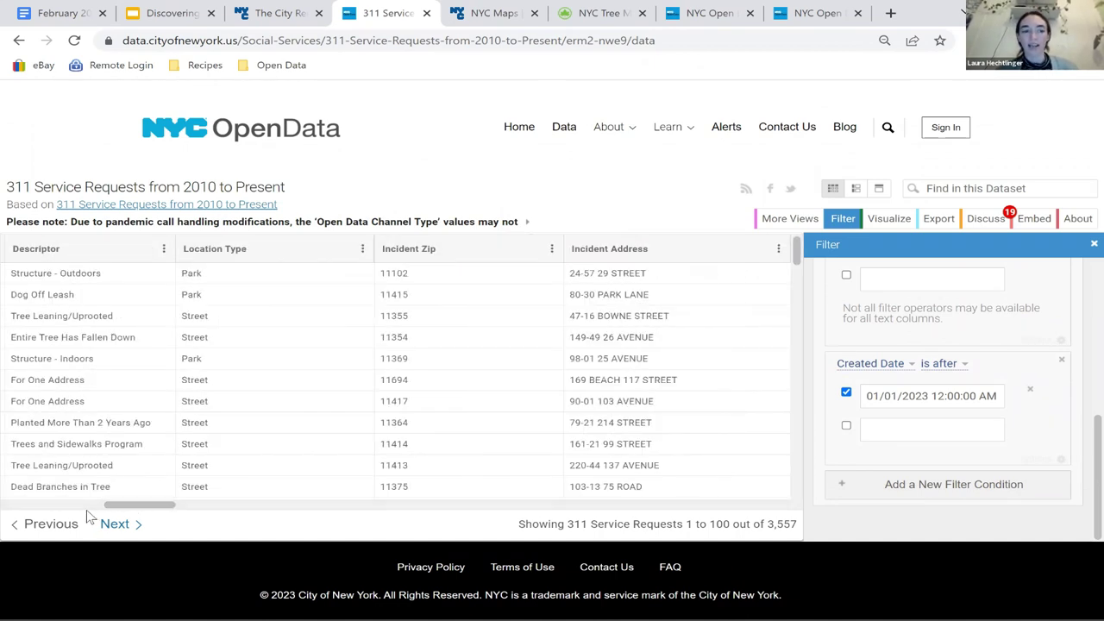
drag(136, 509, 5, 499)
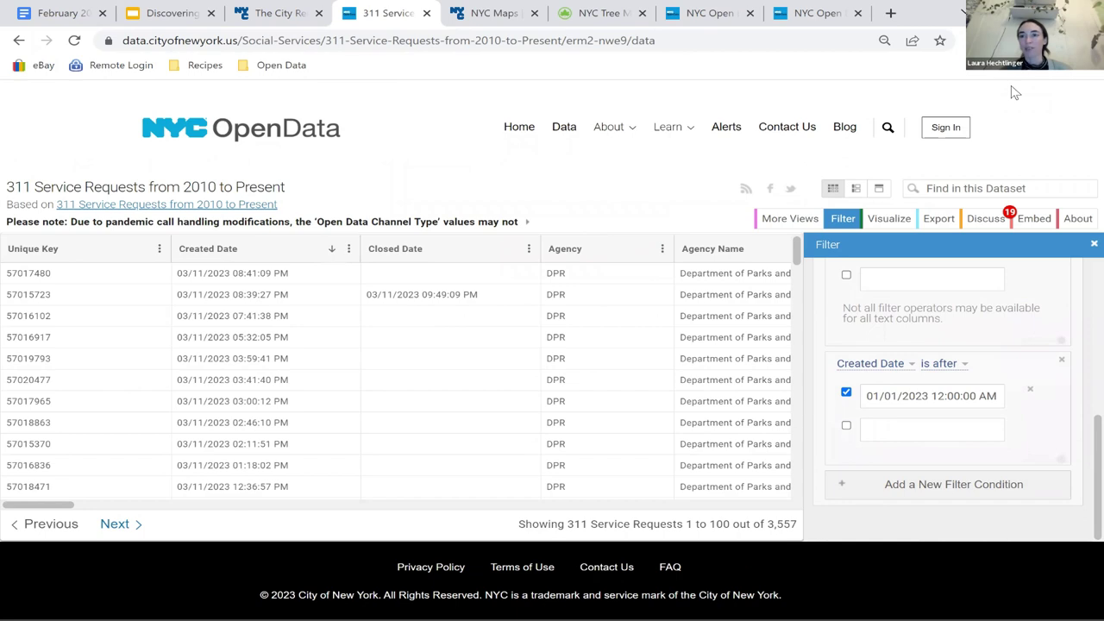
Step: Review the Borough, Agency and Created Date filter conditions together with the table's descriptor and incident location columns
scroll(986, 296, up, 3)
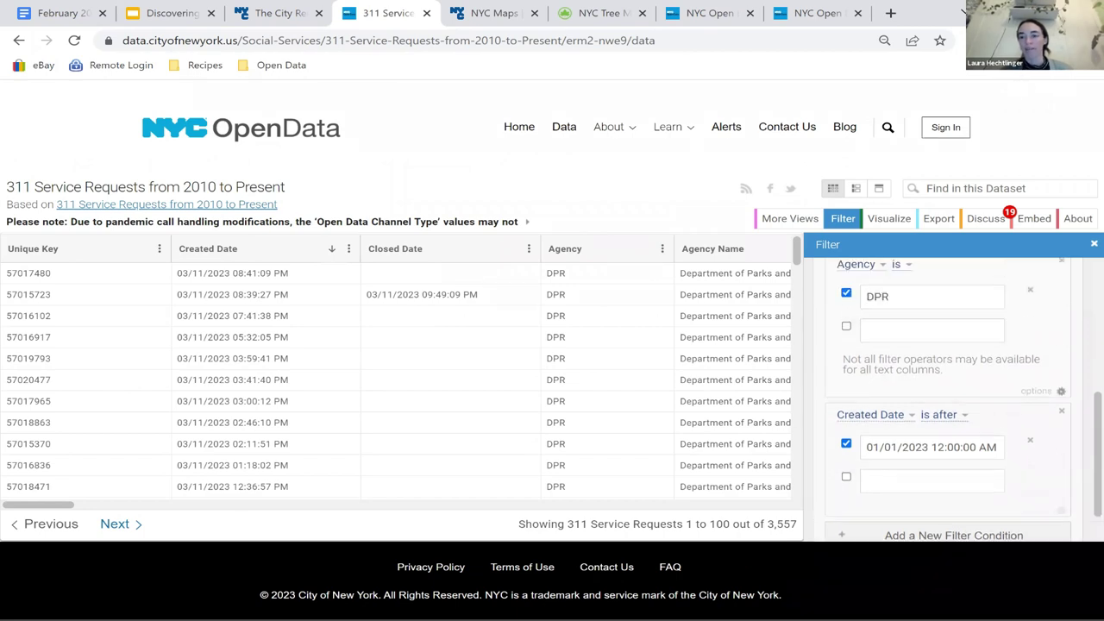
scroll(985, 296, up, 5)
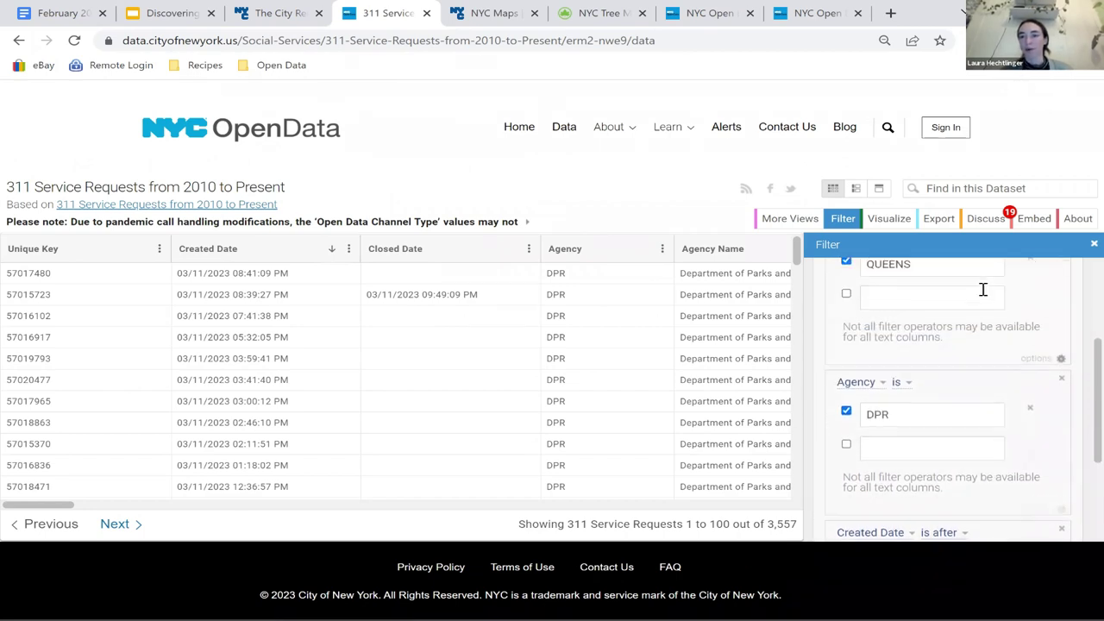
scroll(984, 293, down, 5)
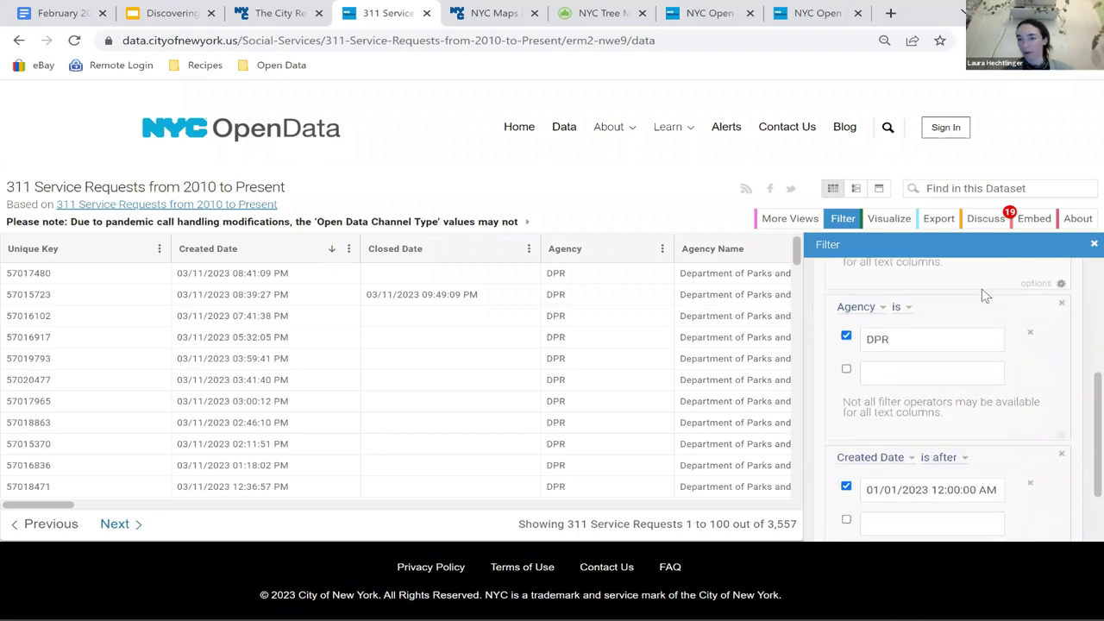
scroll(982, 288, up, 5)
scroll(982, 290, down, 7)
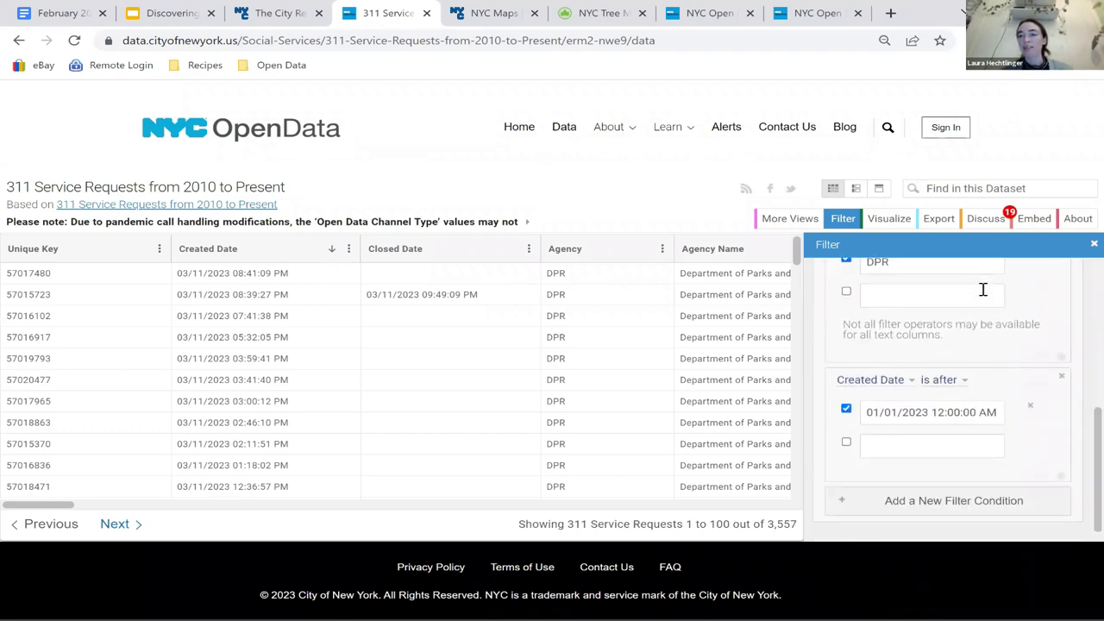
scroll(983, 289, down, 1)
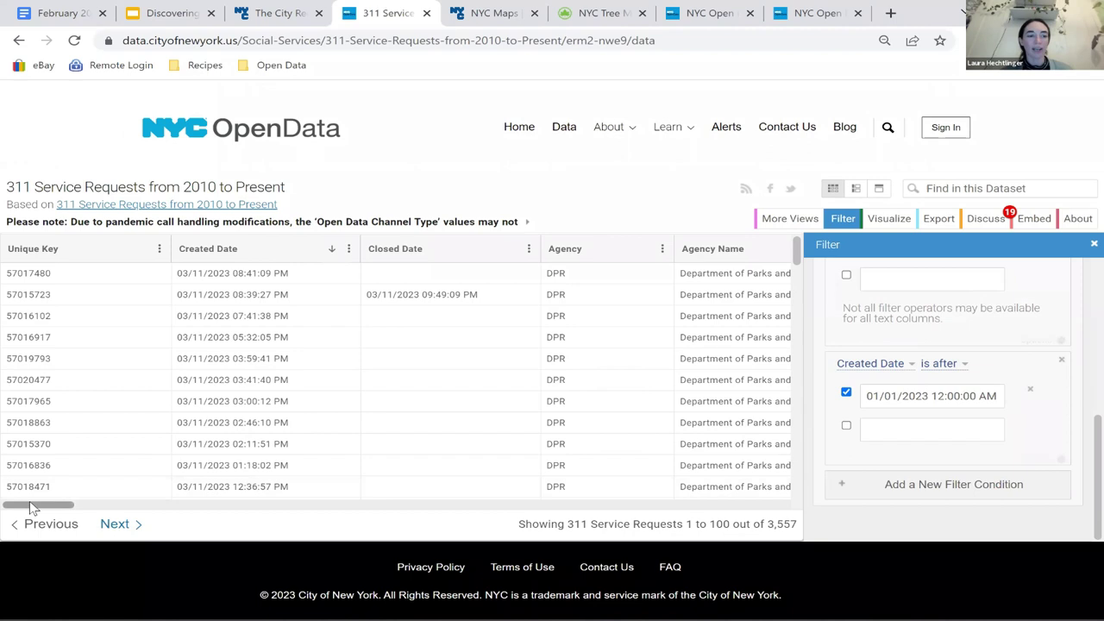
drag(31, 508, 129, 488)
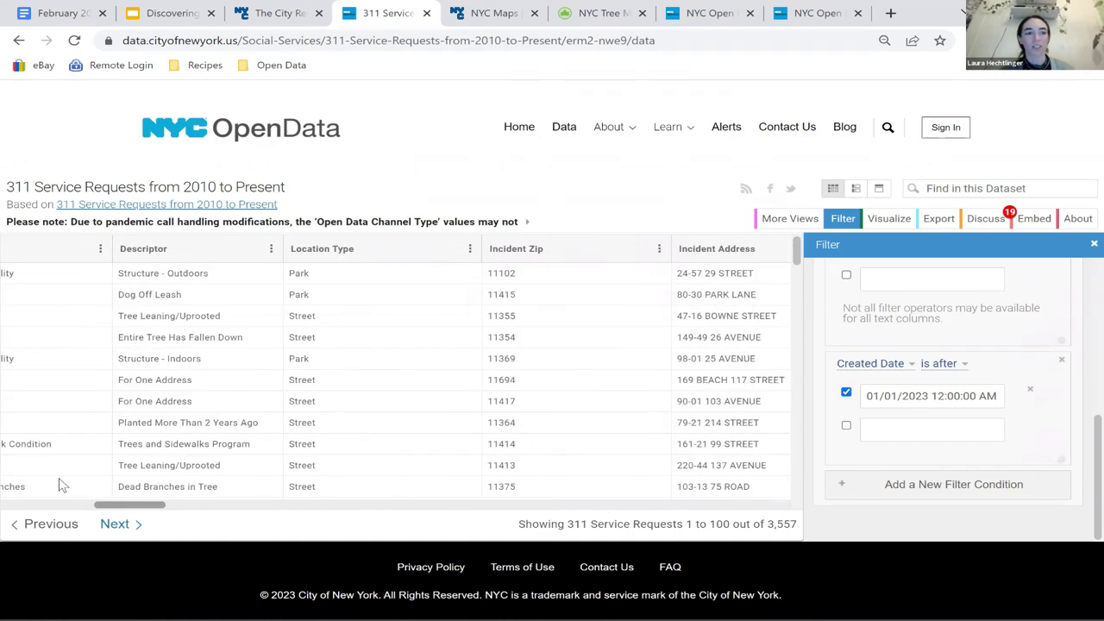
Step: Export the filtered 311 Service Requests dataset as CSV for Excel and dismiss the download notification
drag(61, 485, 39, 505)
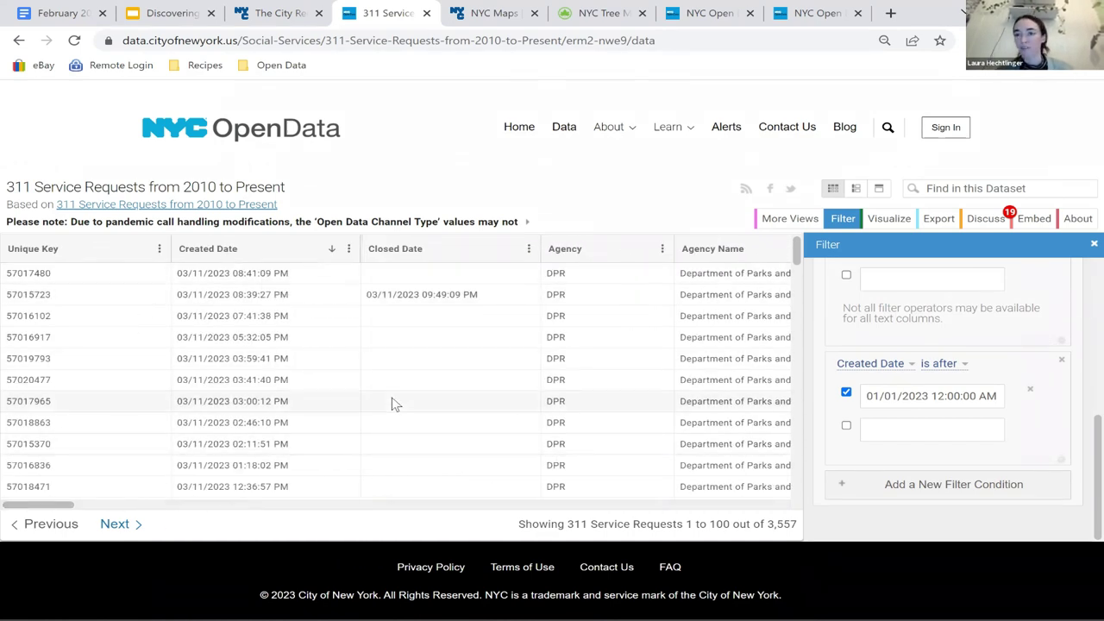
click(939, 220)
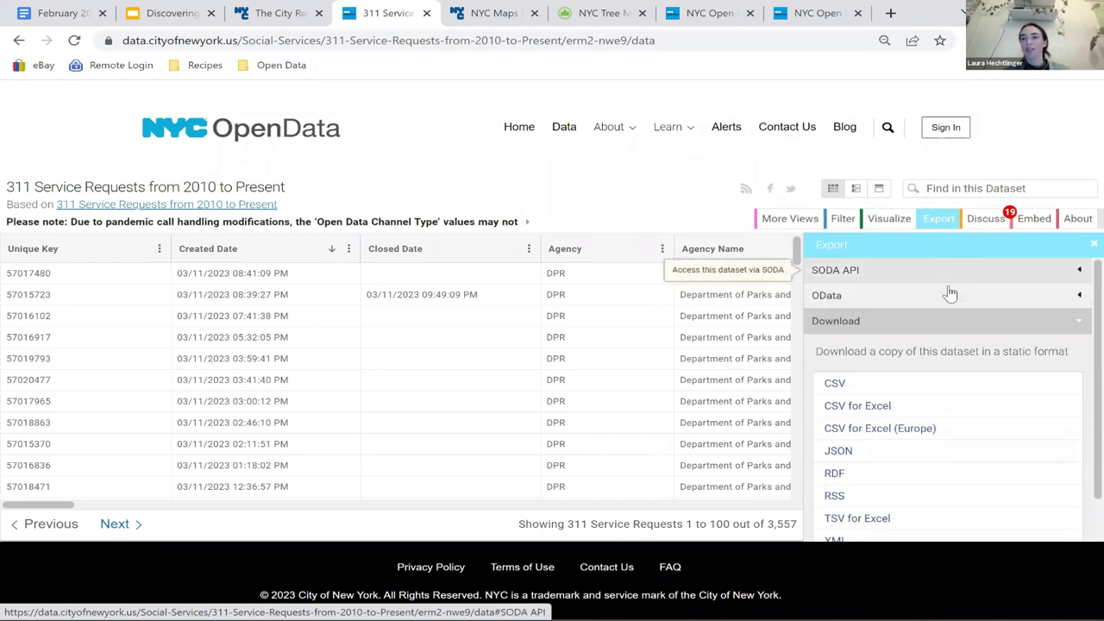
scroll(950, 347, down, 1)
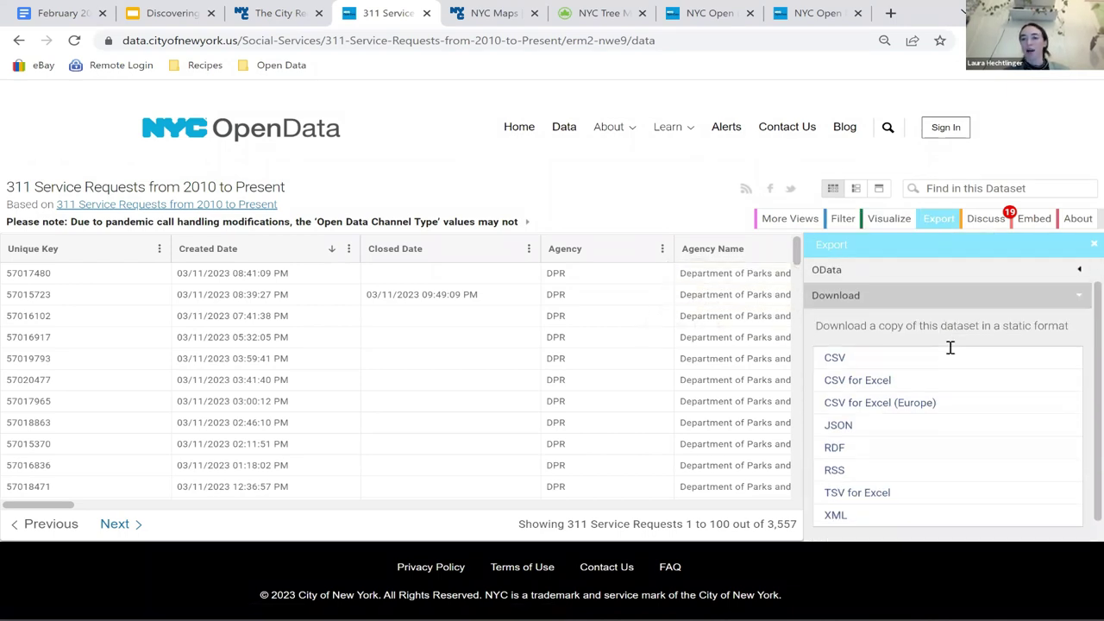
scroll(949, 347, down, 1)
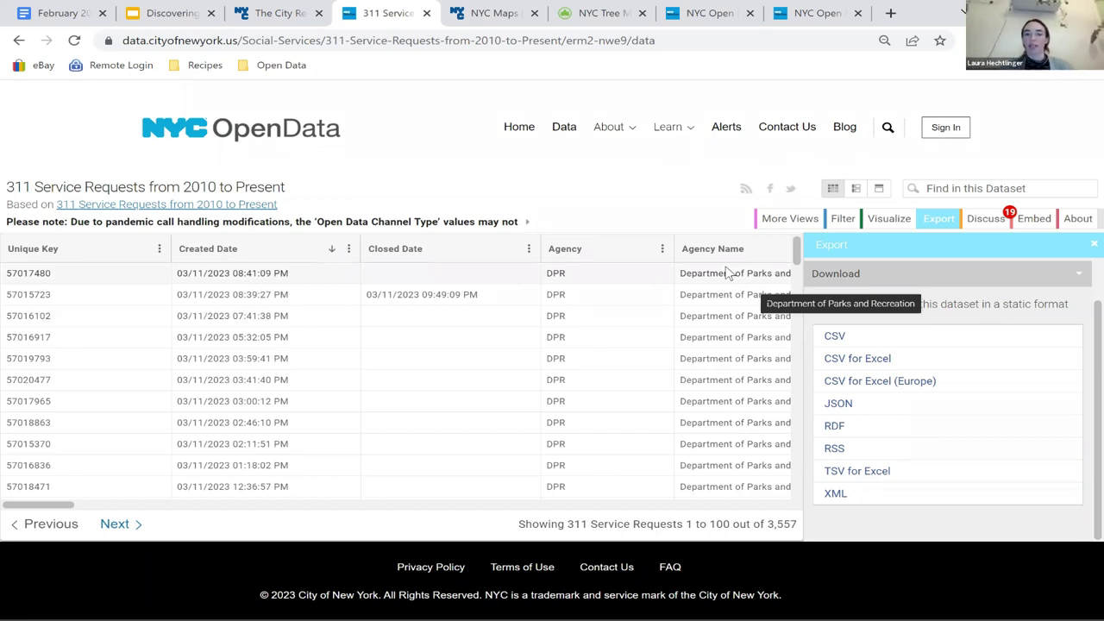
right_click(881, 364)
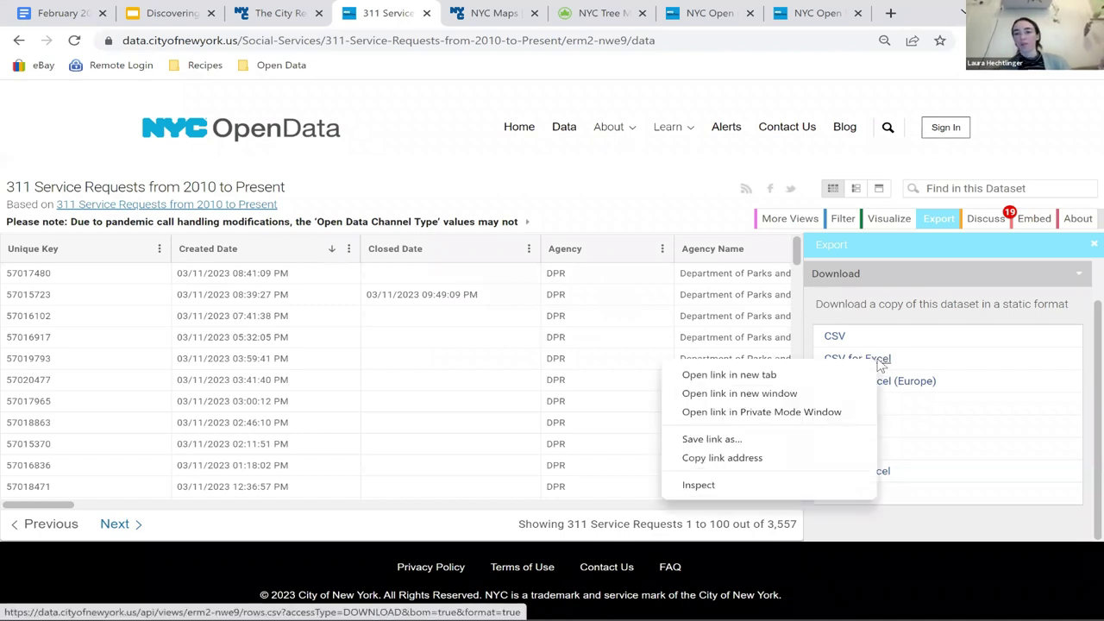
click(884, 361)
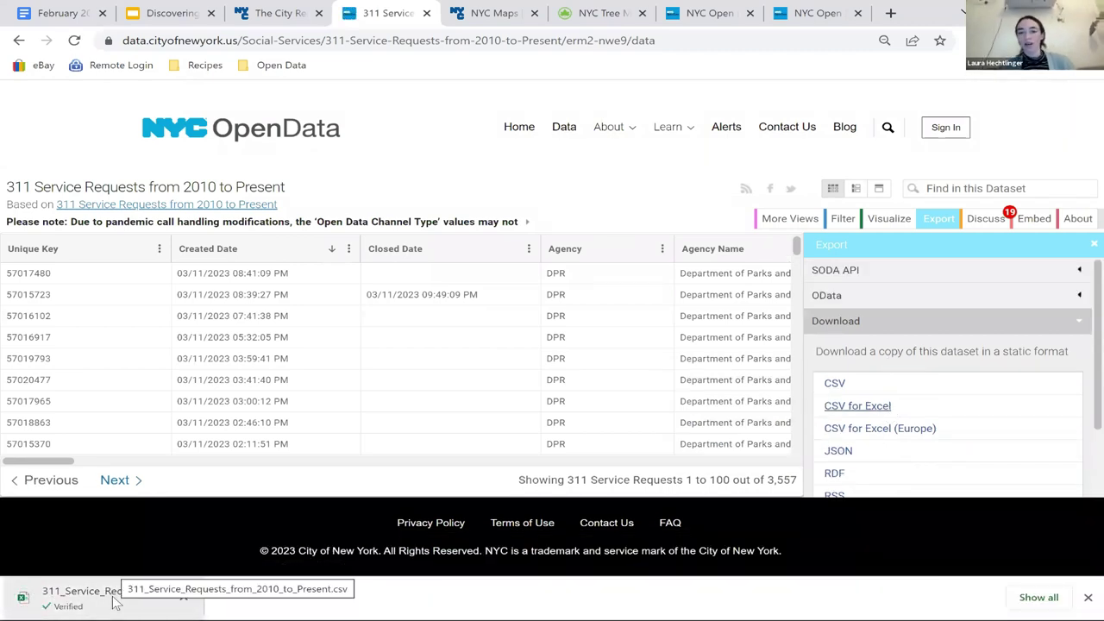
click(1086, 598)
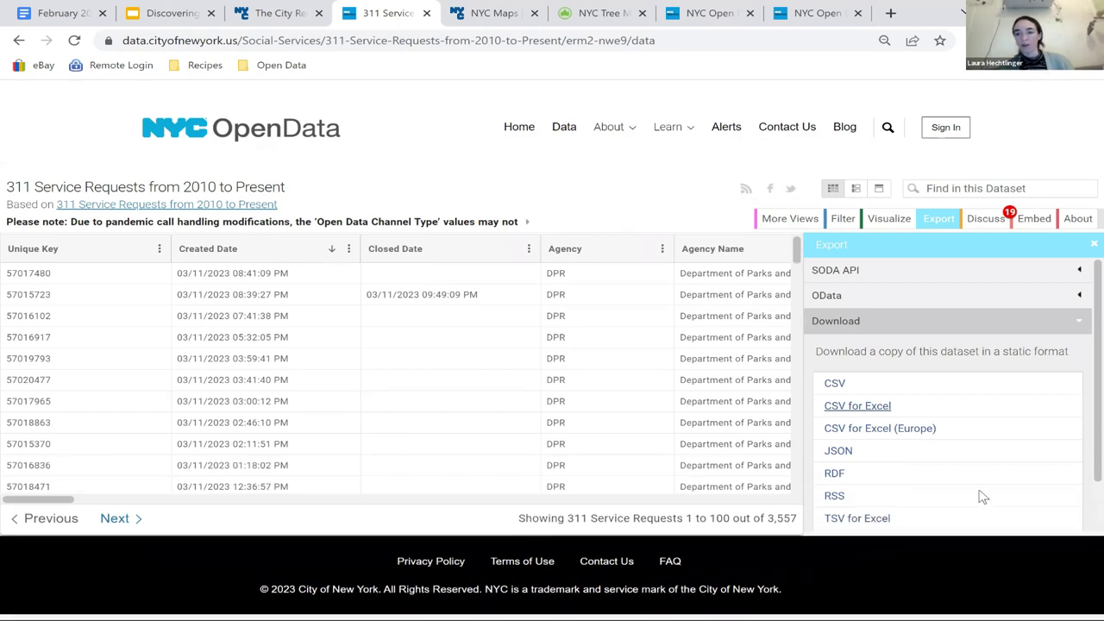
Step: Examine the export formats and the SODA API details, including the API endpoint and field names, and return to the download formats
scroll(948, 350, down, 1)
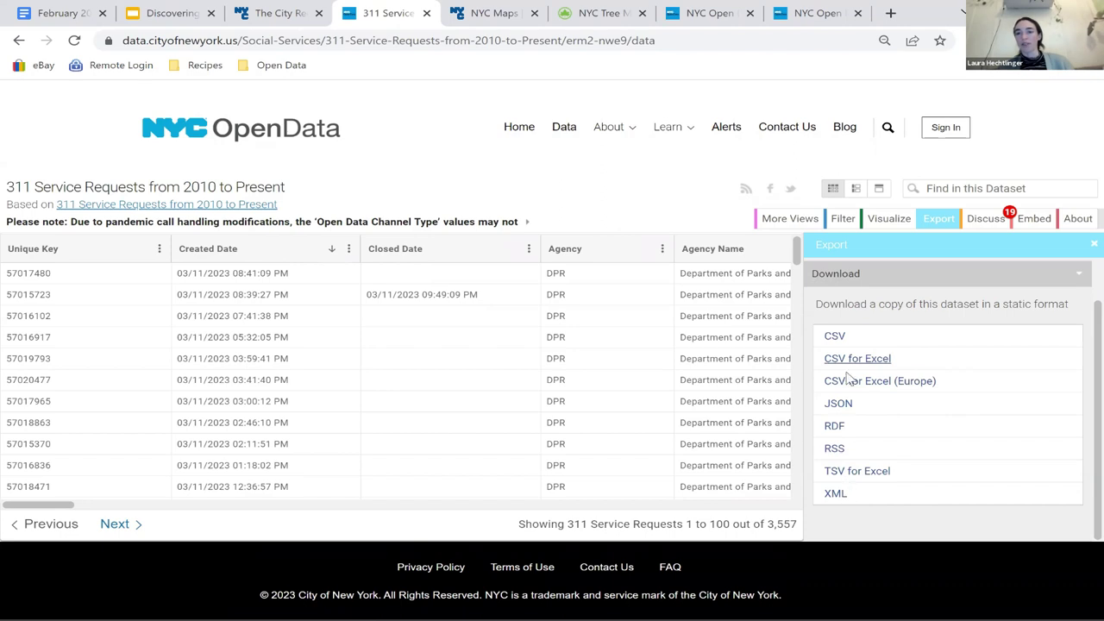
scroll(849, 380, up, 1)
click(979, 282)
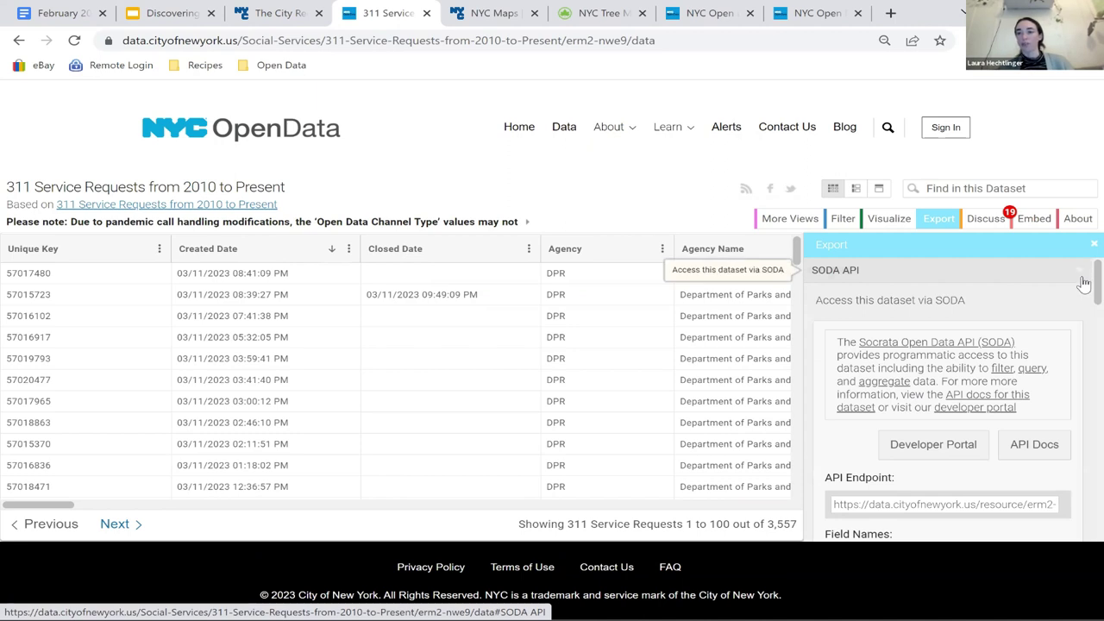
scroll(1034, 399, down, 10)
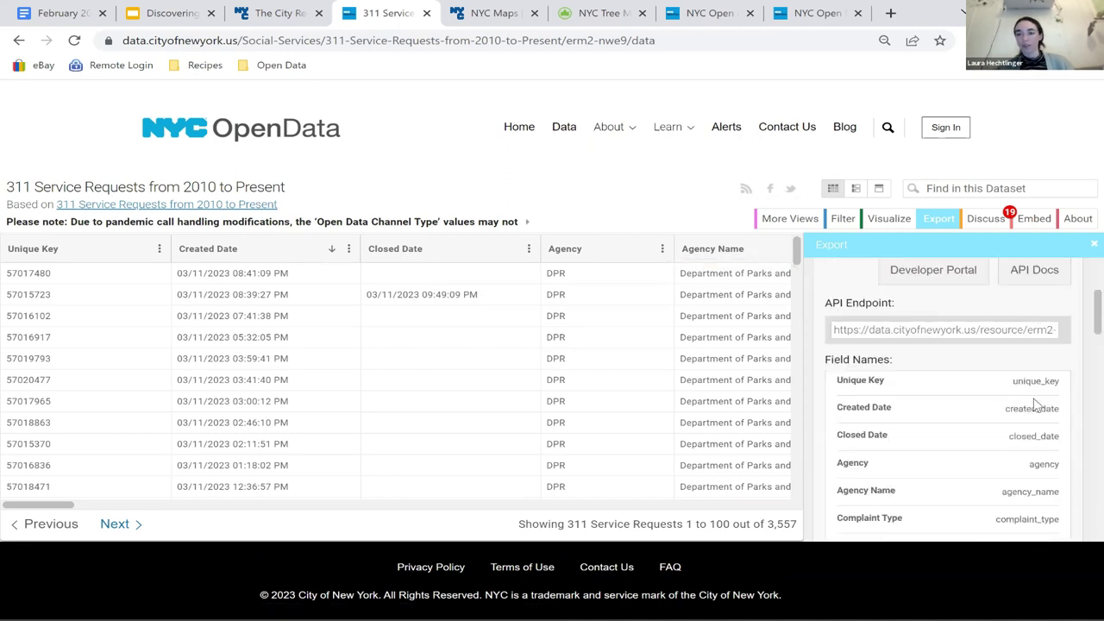
scroll(1033, 398, down, 10)
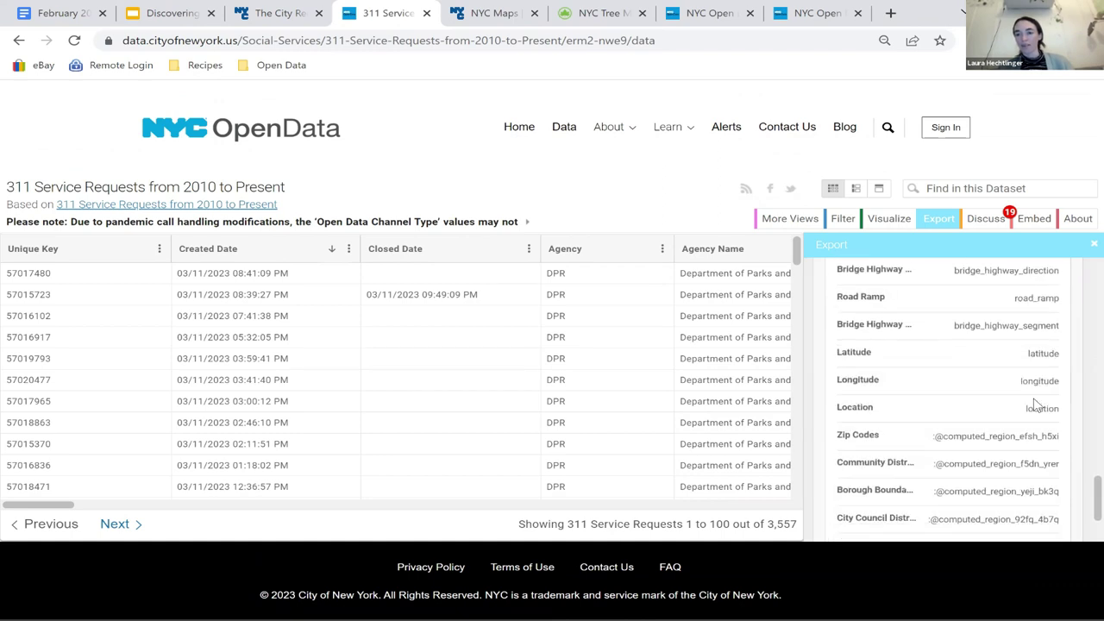
click(949, 528)
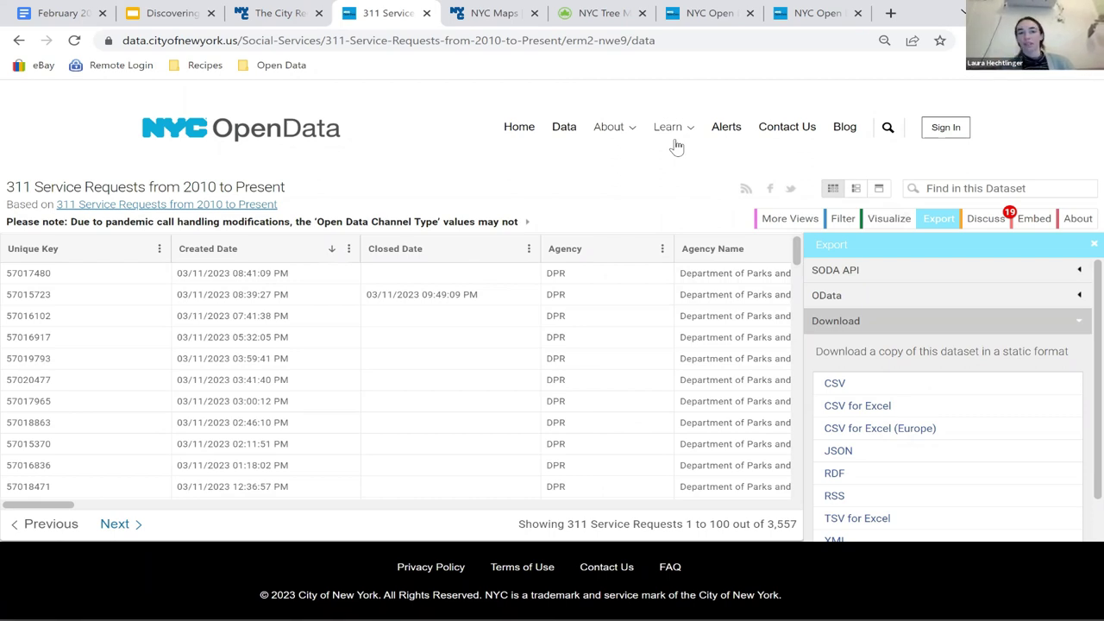
Step: Launch a new visualization from the dataset and continue without signing in
click(881, 225)
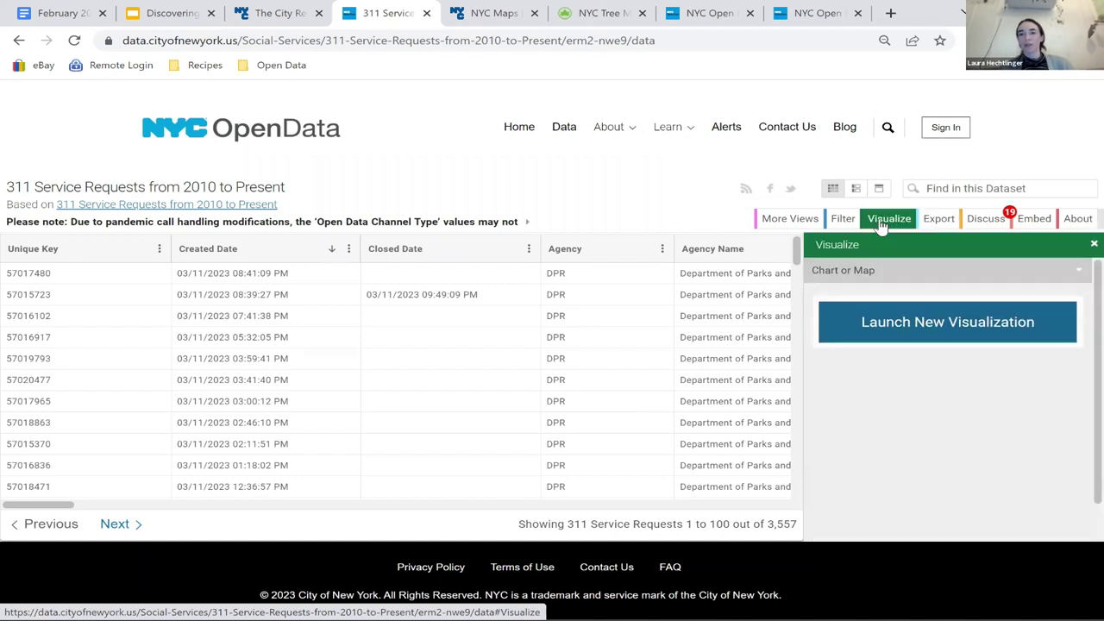
click(907, 321)
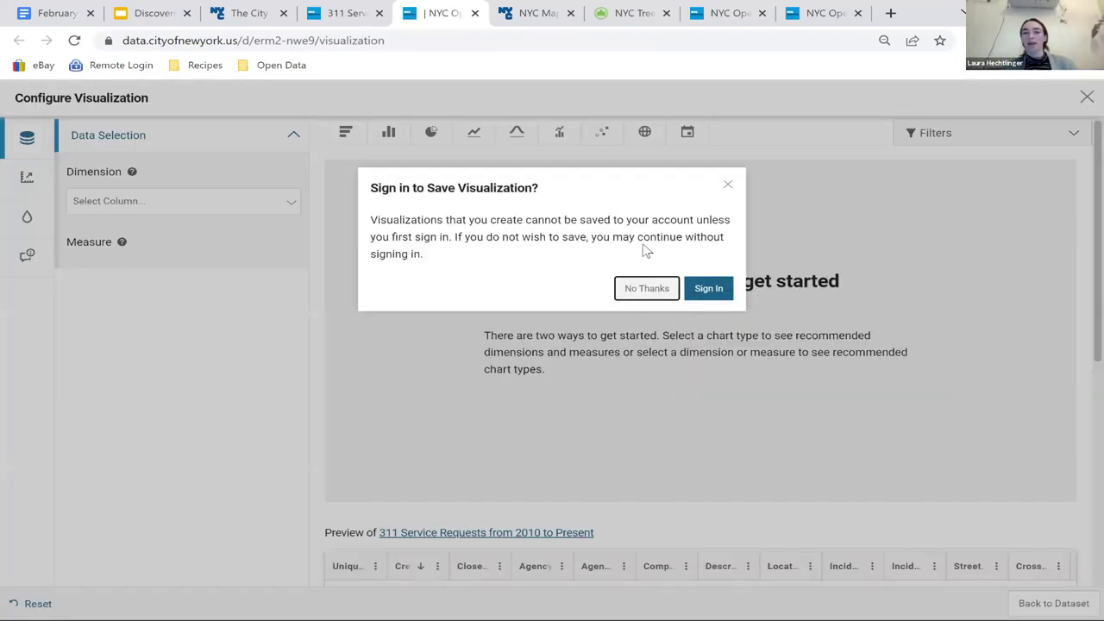
click(729, 187)
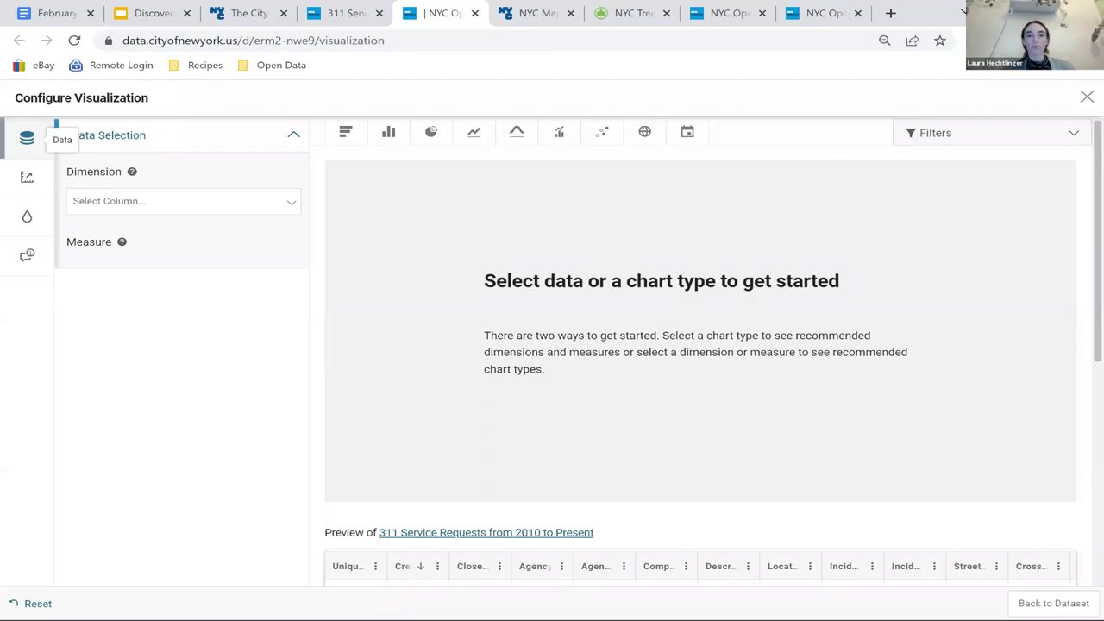
Step: Examine the visualization's data preview table and its row total to see whether the dataset filters carried over
scroll(744, 510, down, 5)
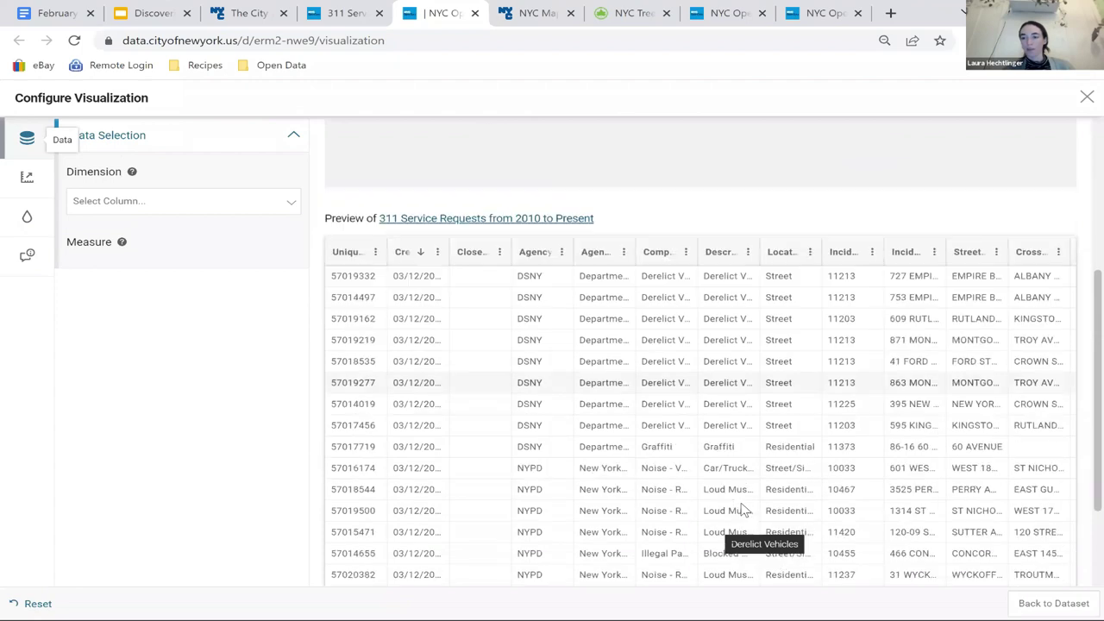
scroll(921, 563, up, 5)
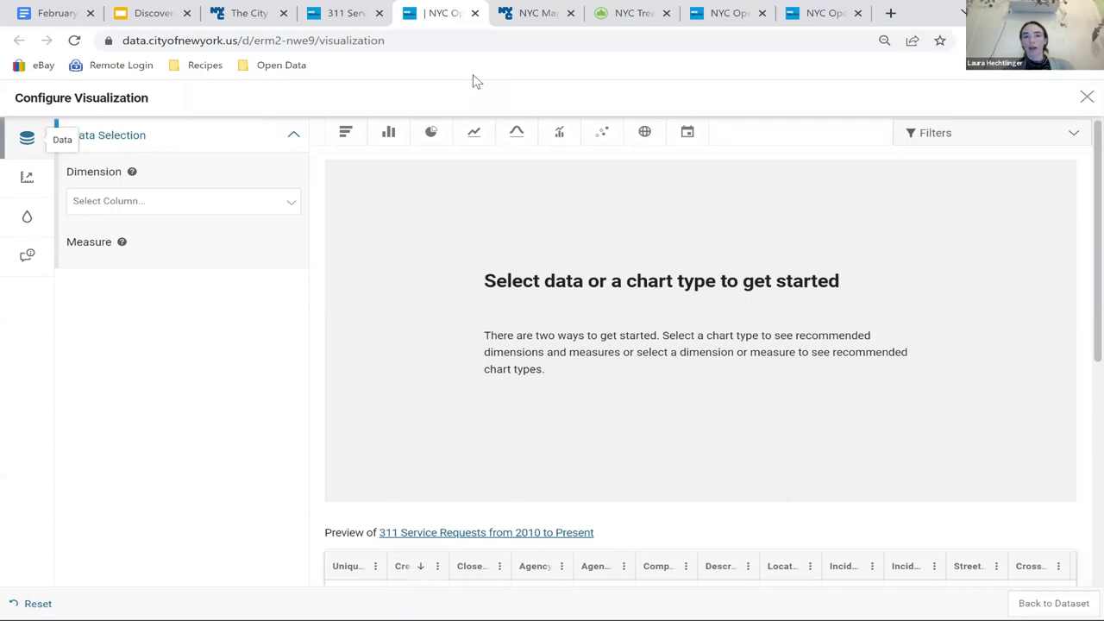
scroll(824, 364, down, 5)
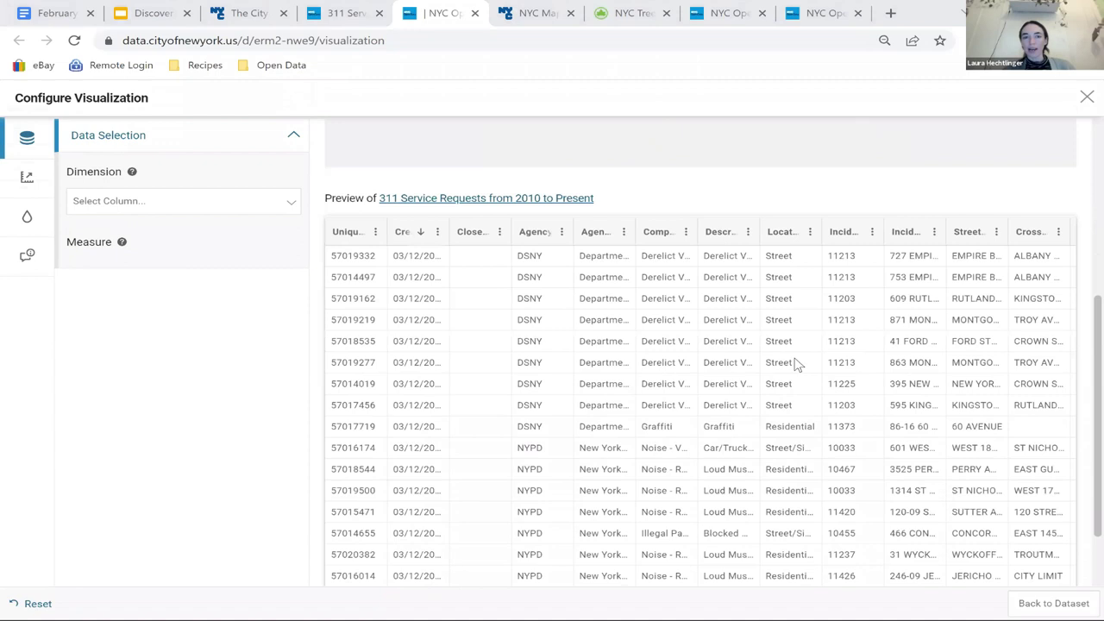
scroll(956, 520, down, 2)
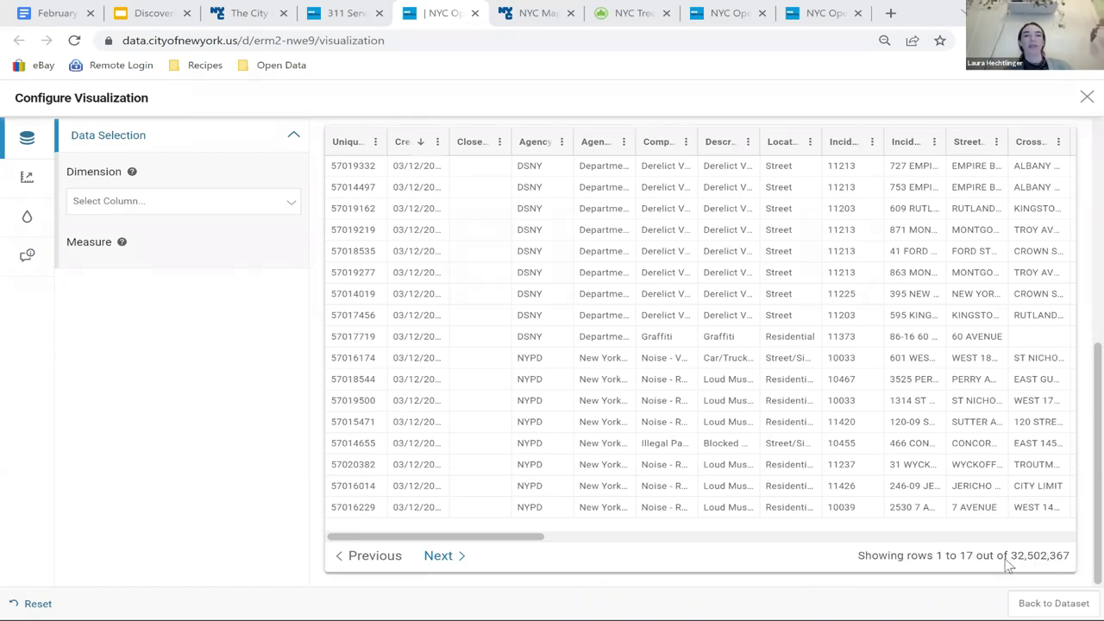
scroll(1009, 562, up, 5)
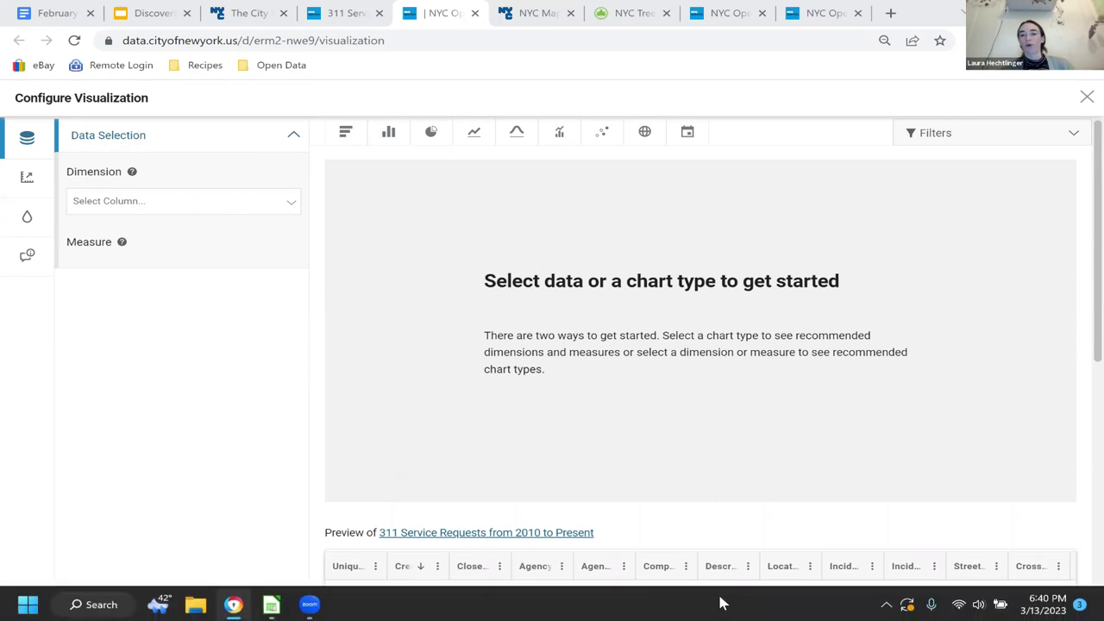
scroll(753, 539, down, 2)
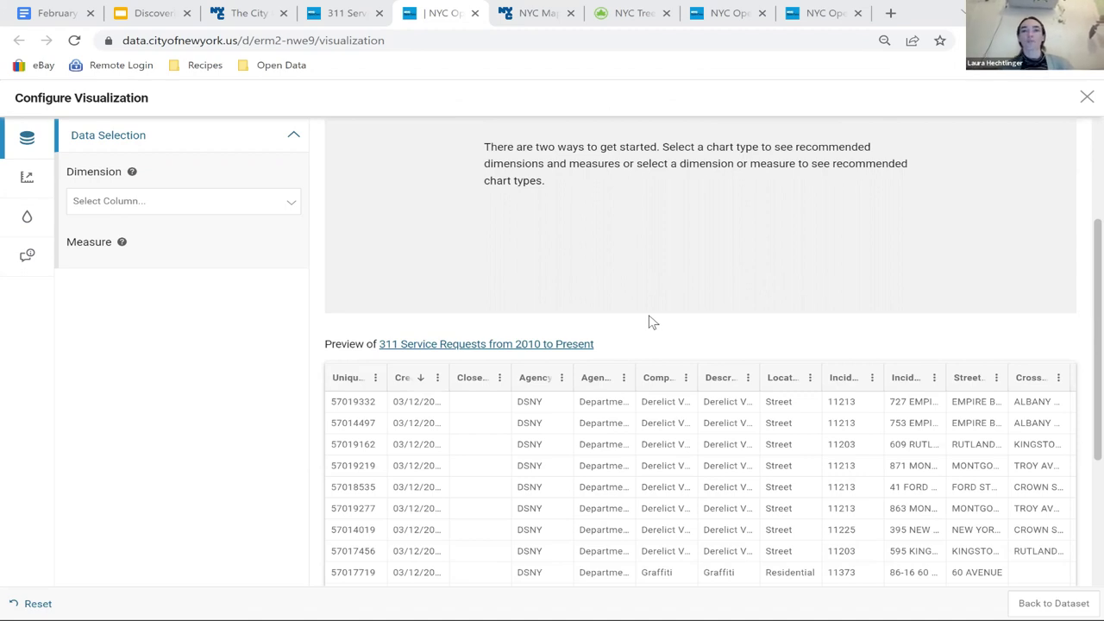
scroll(652, 322, up, 3)
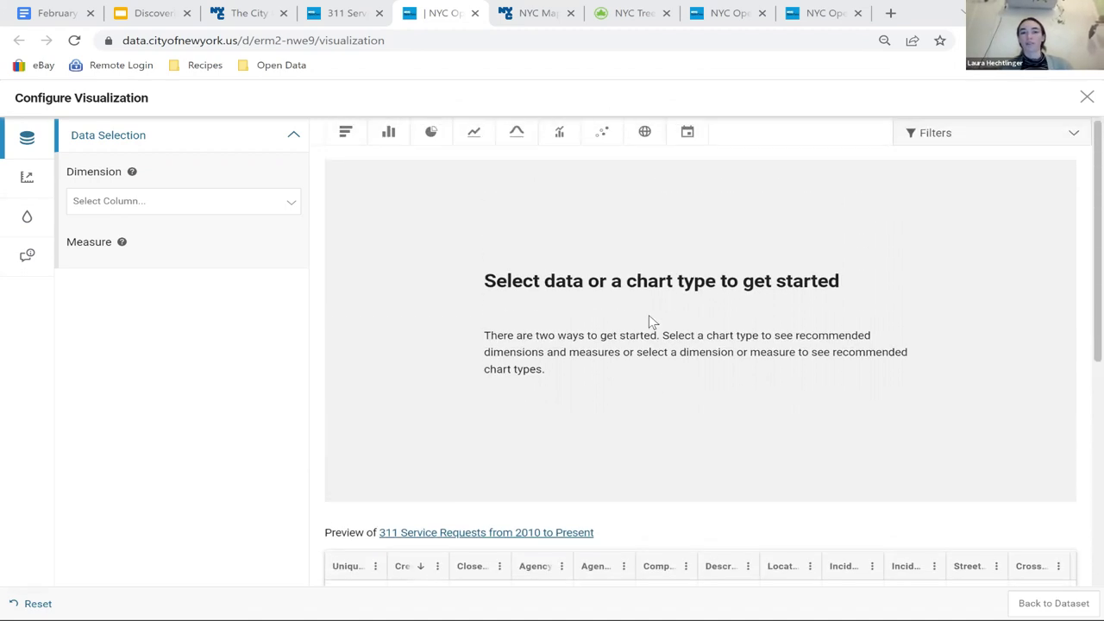
scroll(652, 321, down, 3)
scroll(652, 322, up, 3)
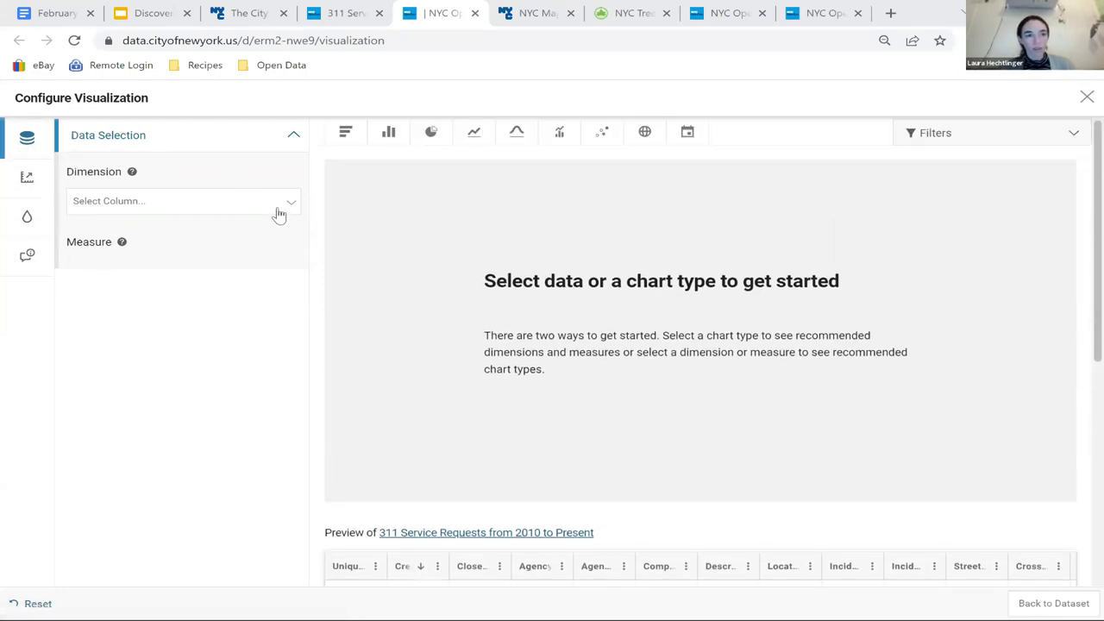
Step: Add a filter on the Created Date column to the visualization
click(1004, 135)
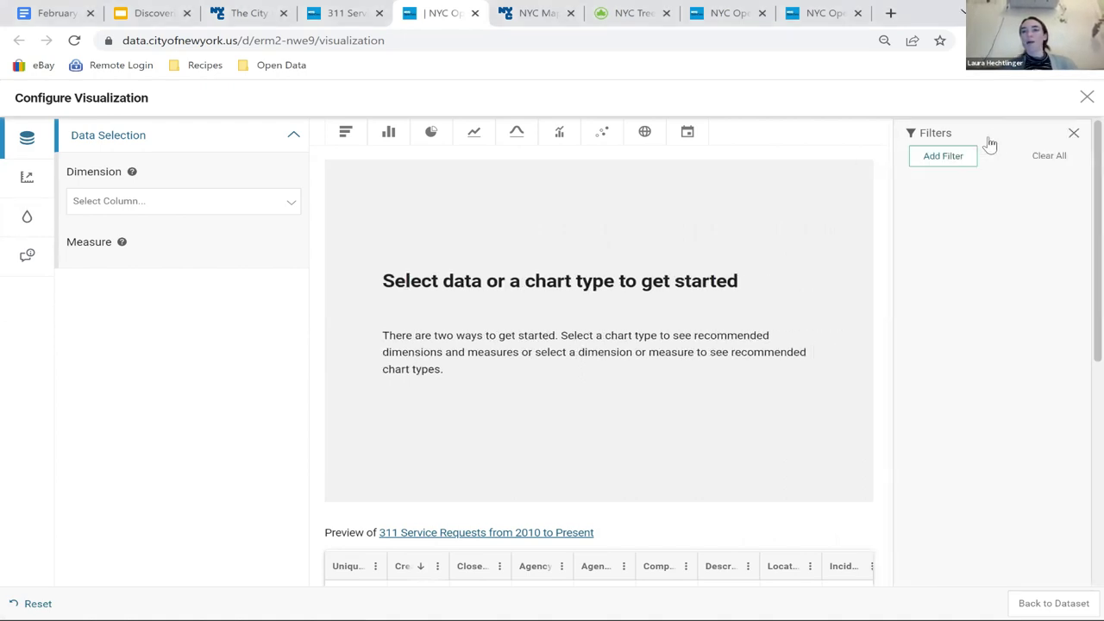
click(955, 159)
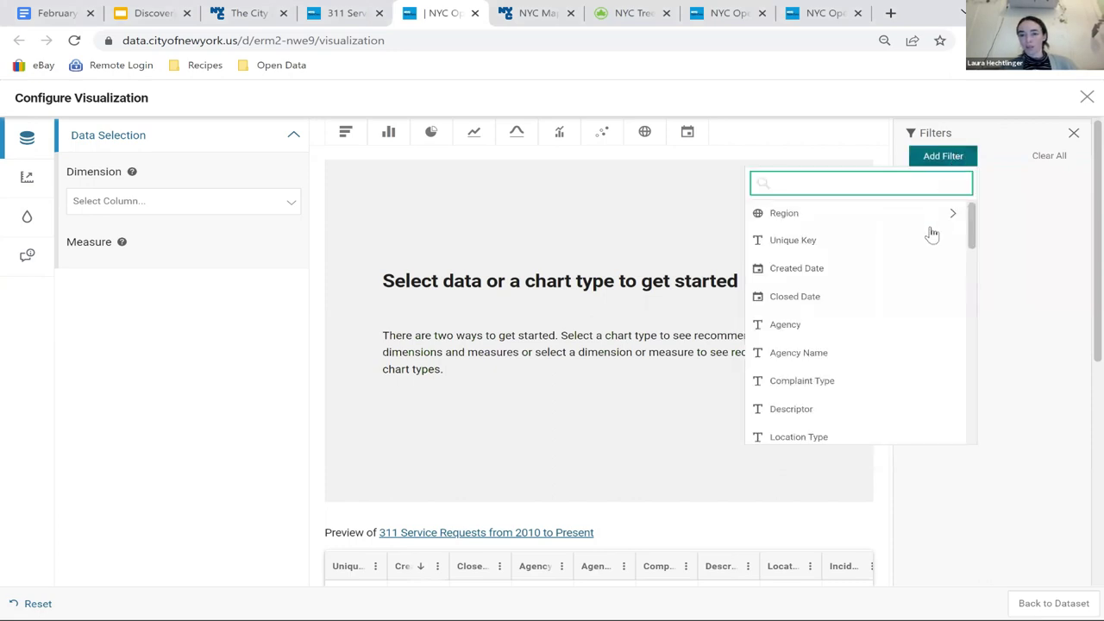
click(897, 274)
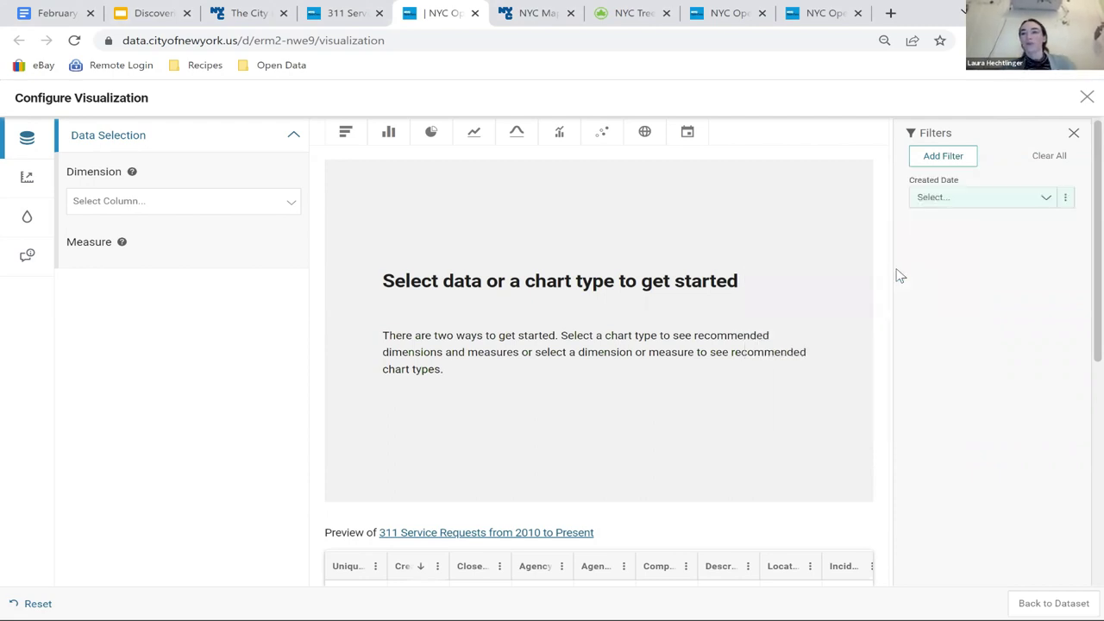
Step: Set the Created Date filter to the relative date This Month, apply it and collapse the filter settings
click(1032, 204)
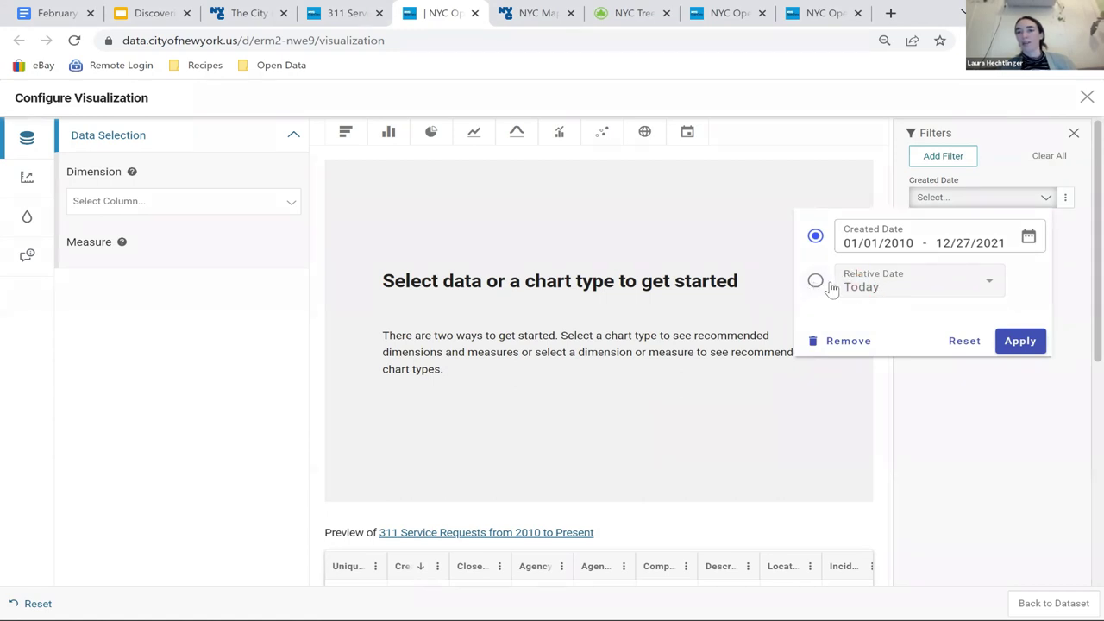
click(1028, 237)
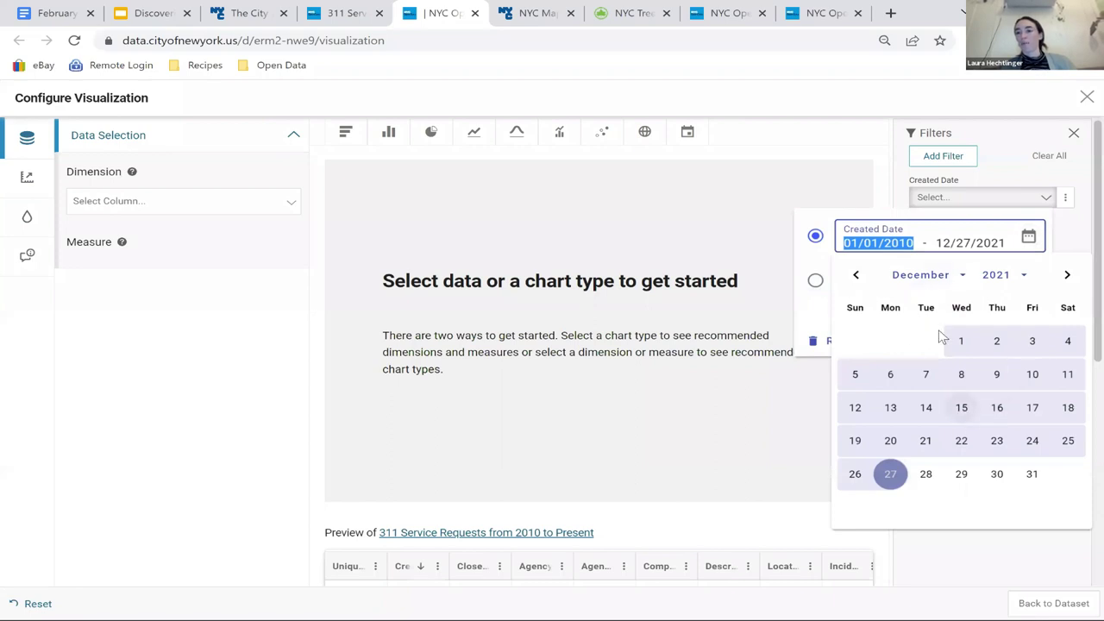
click(815, 237)
click(815, 280)
click(989, 285)
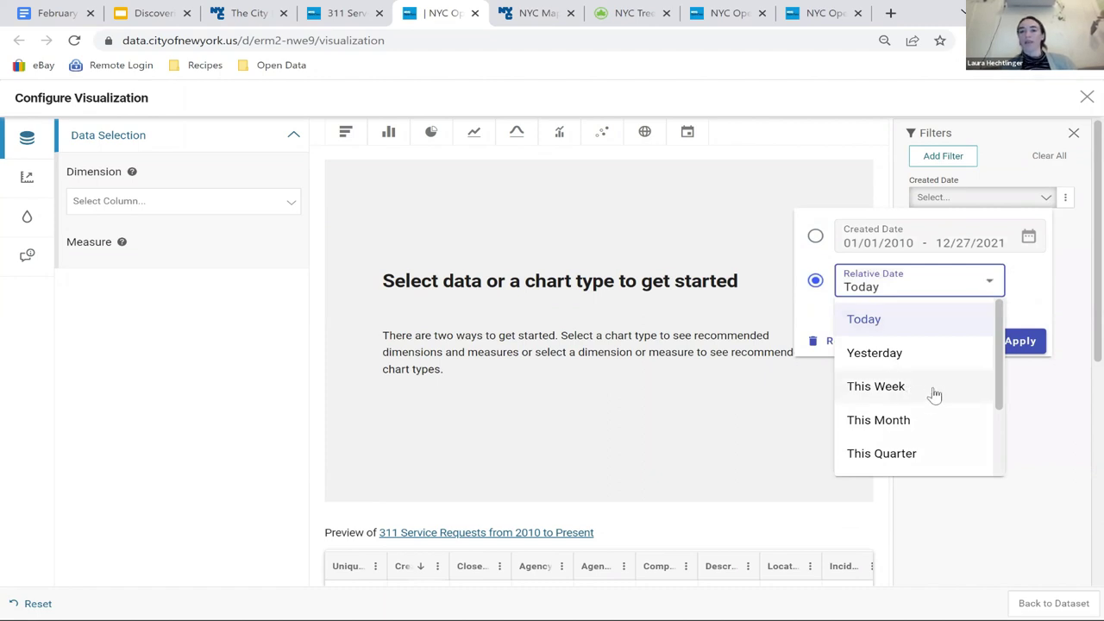
click(878, 426)
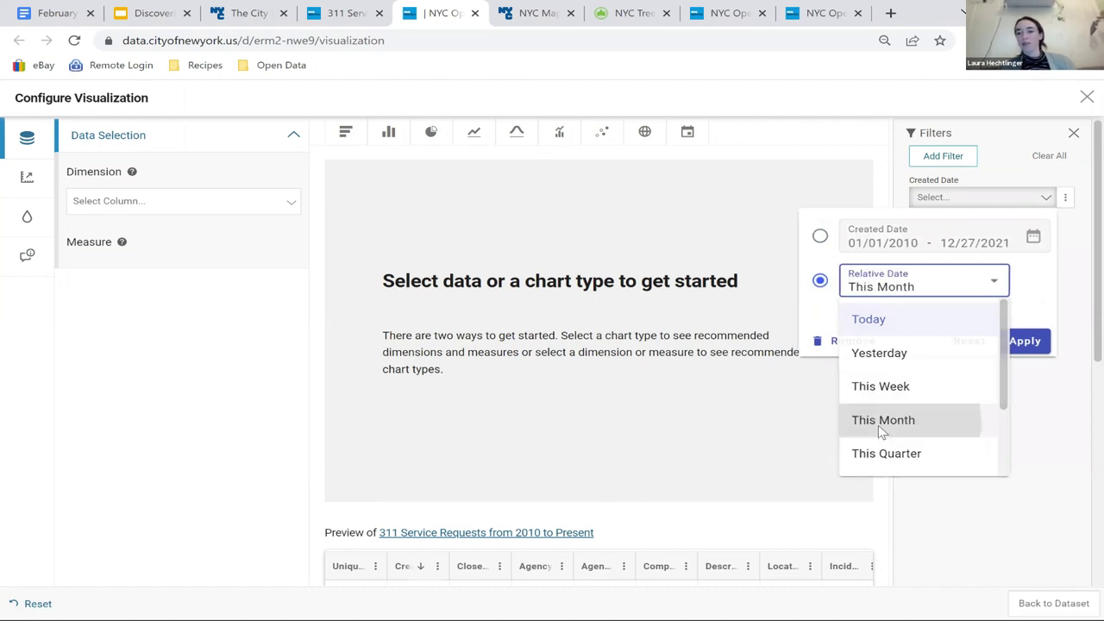
click(1023, 345)
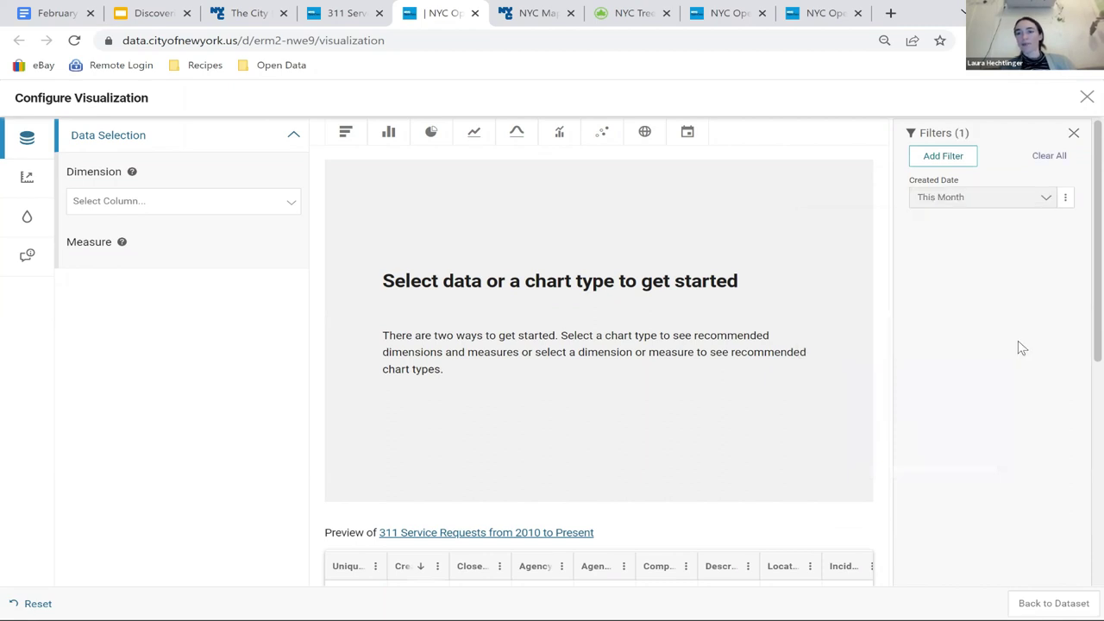
click(1074, 138)
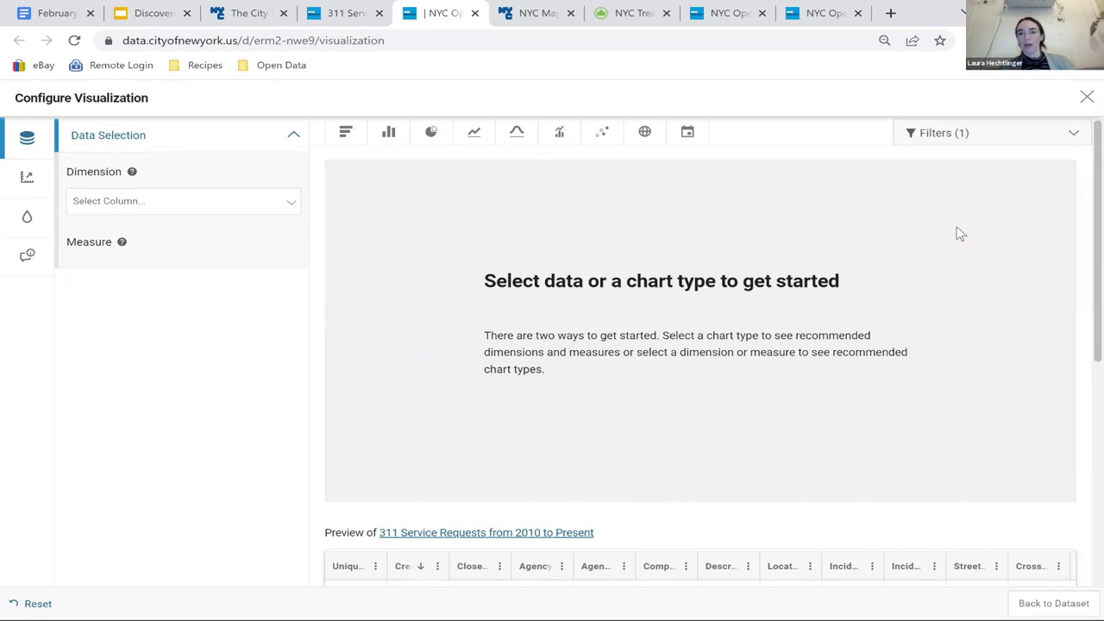
Step: Check the row total of the filtered data preview and look through the columns available as a dimension
scroll(958, 234, down, 5)
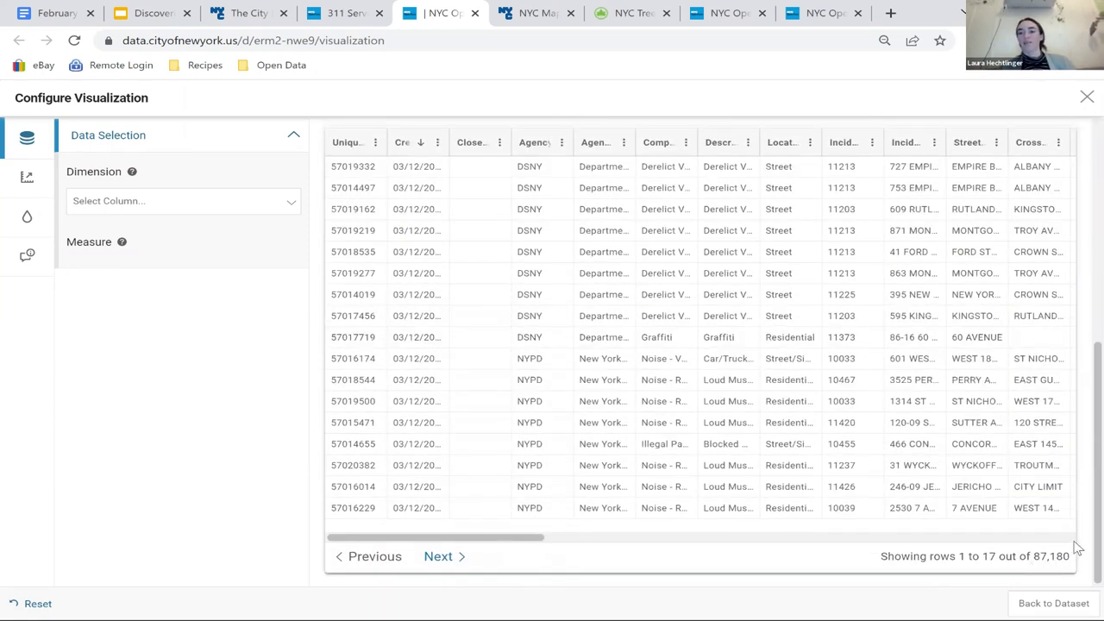
scroll(1080, 542, up, 5)
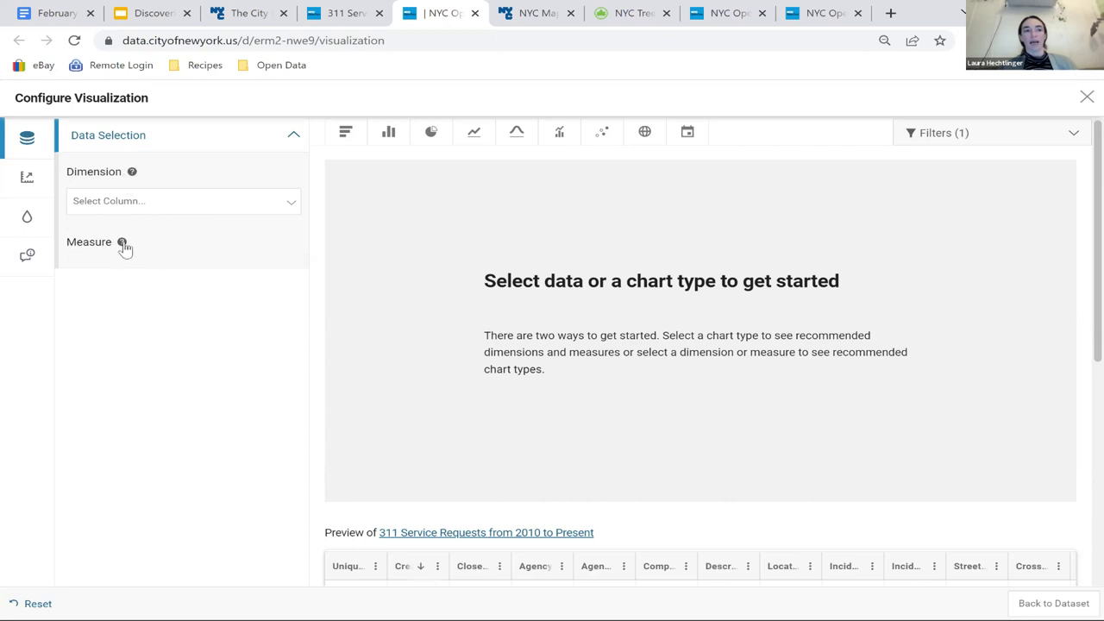
click(301, 201)
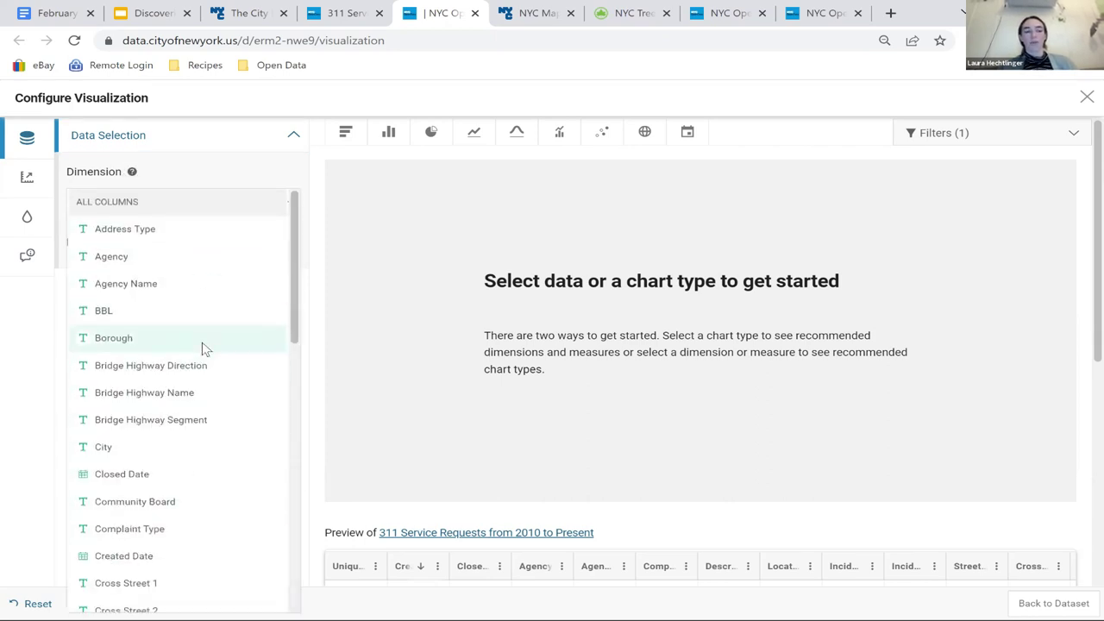
scroll(202, 347, down, 8)
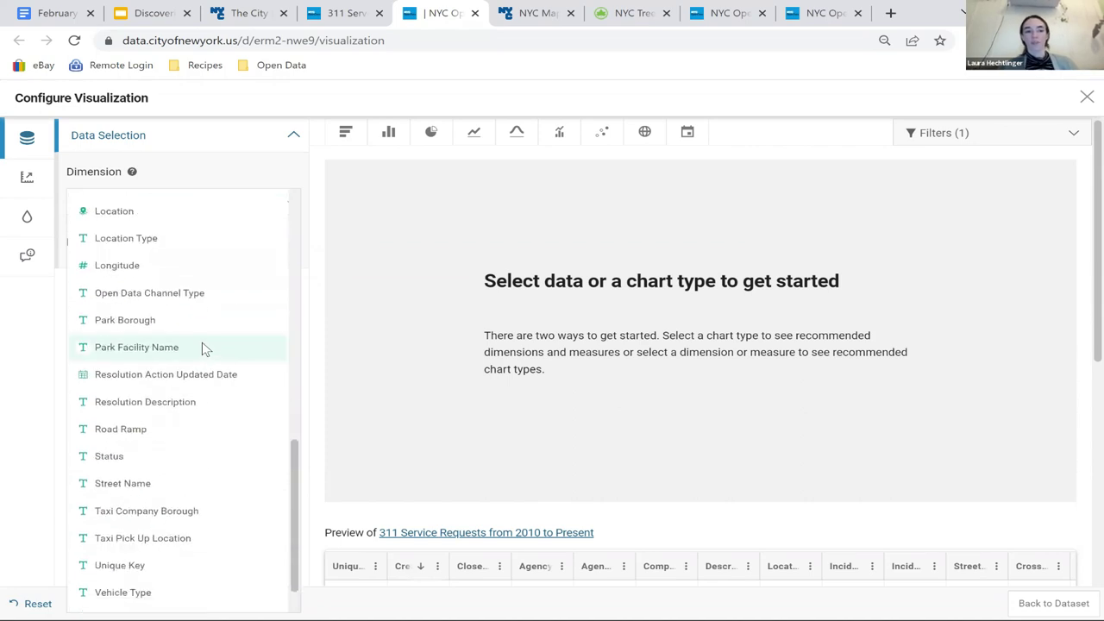
click(247, 177)
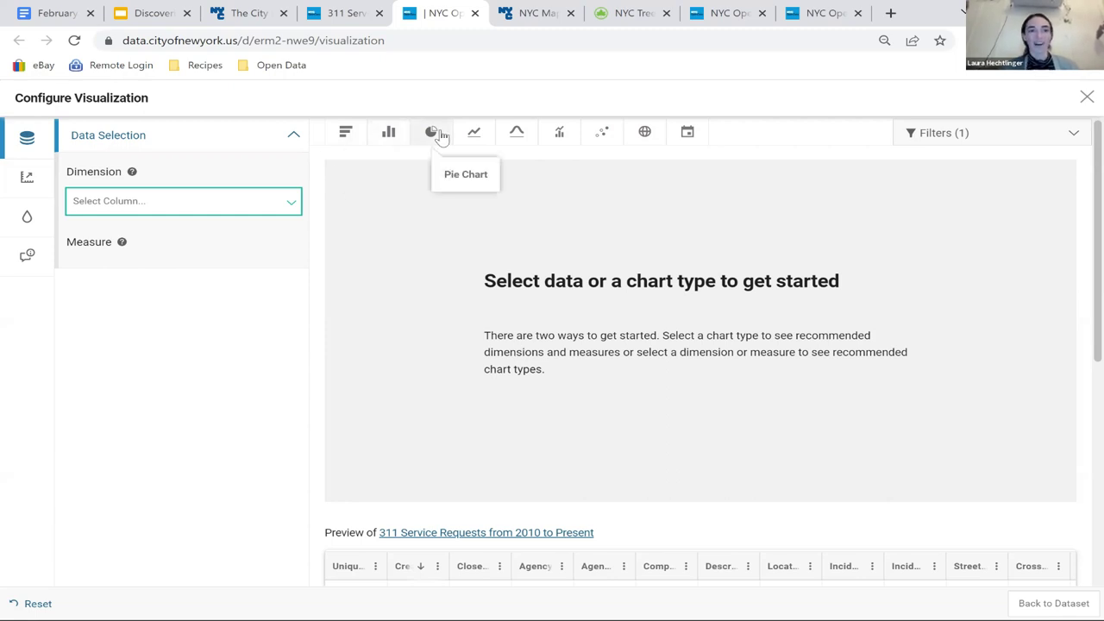
Step: Create a bar chart of the service requests with Borough as its dimension
click(347, 140)
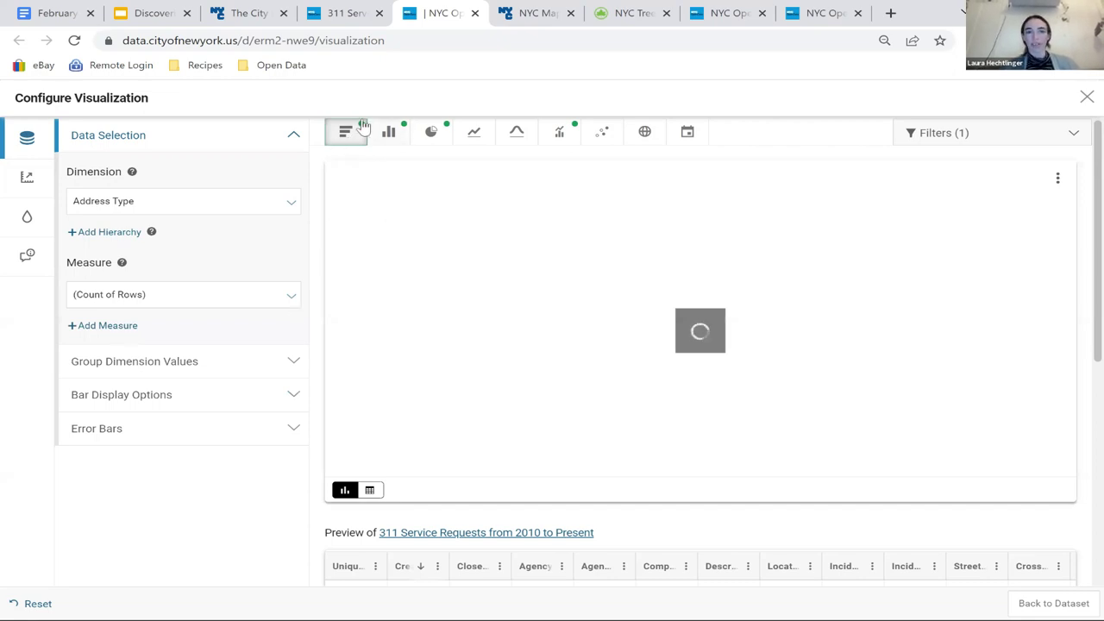
click(244, 205)
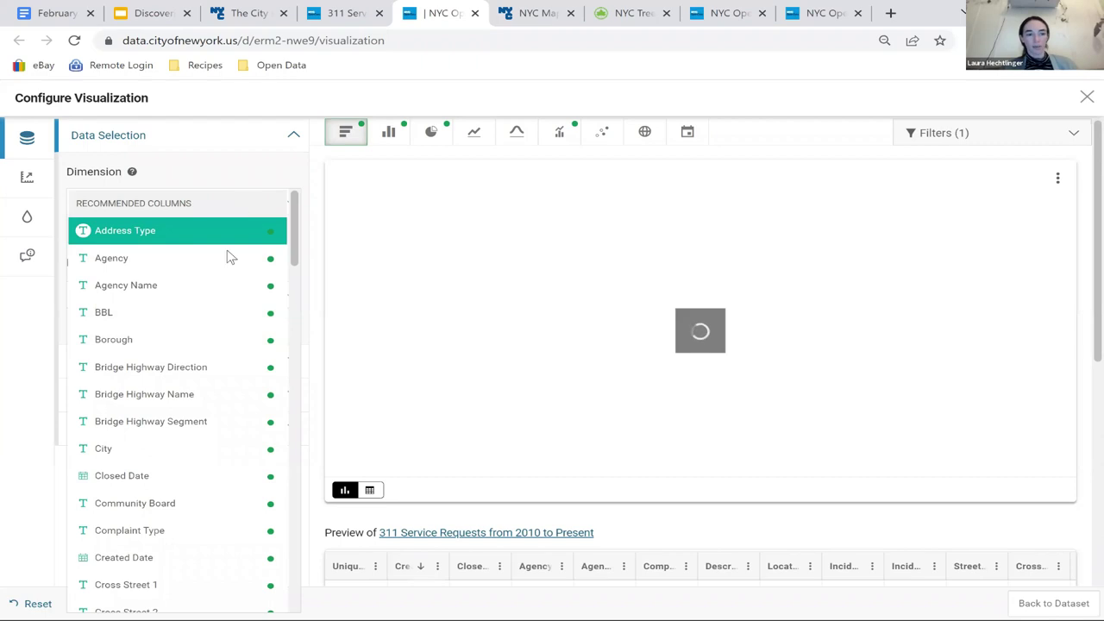
click(158, 345)
Step: Examine the request count of each borough in the bar chart and check which date filter is active
mouse_move(795, 227)
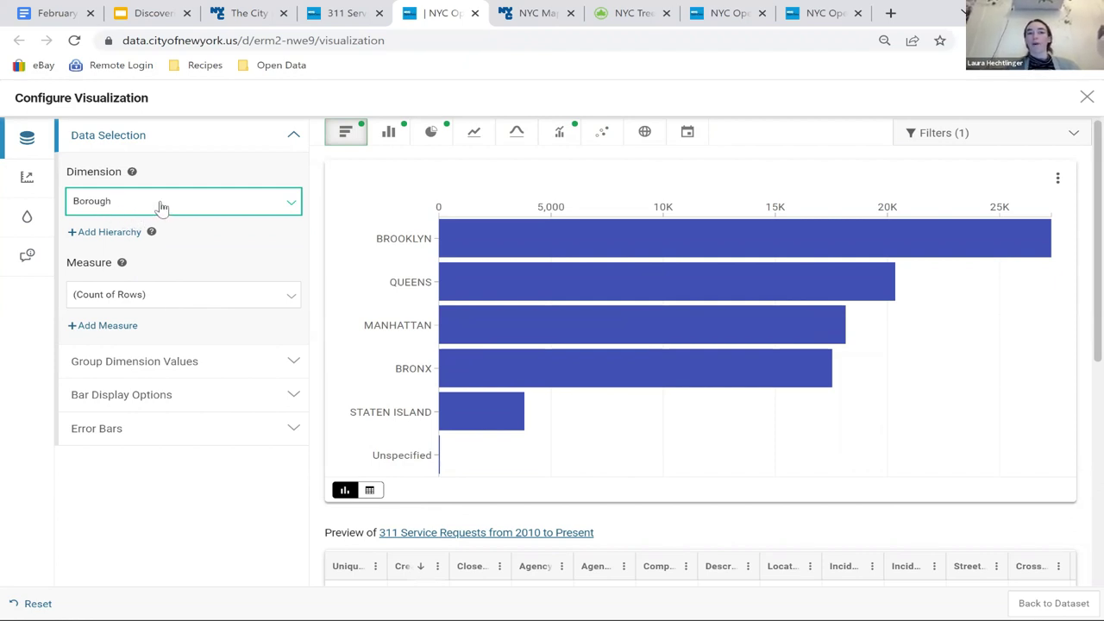
mouse_move(905, 256)
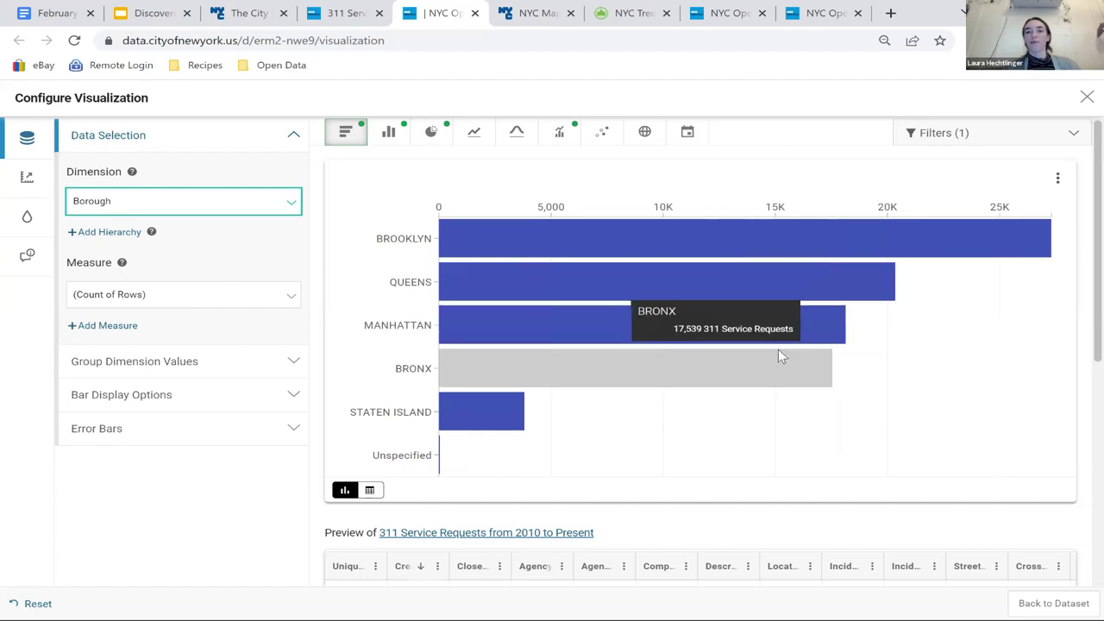
click(1009, 130)
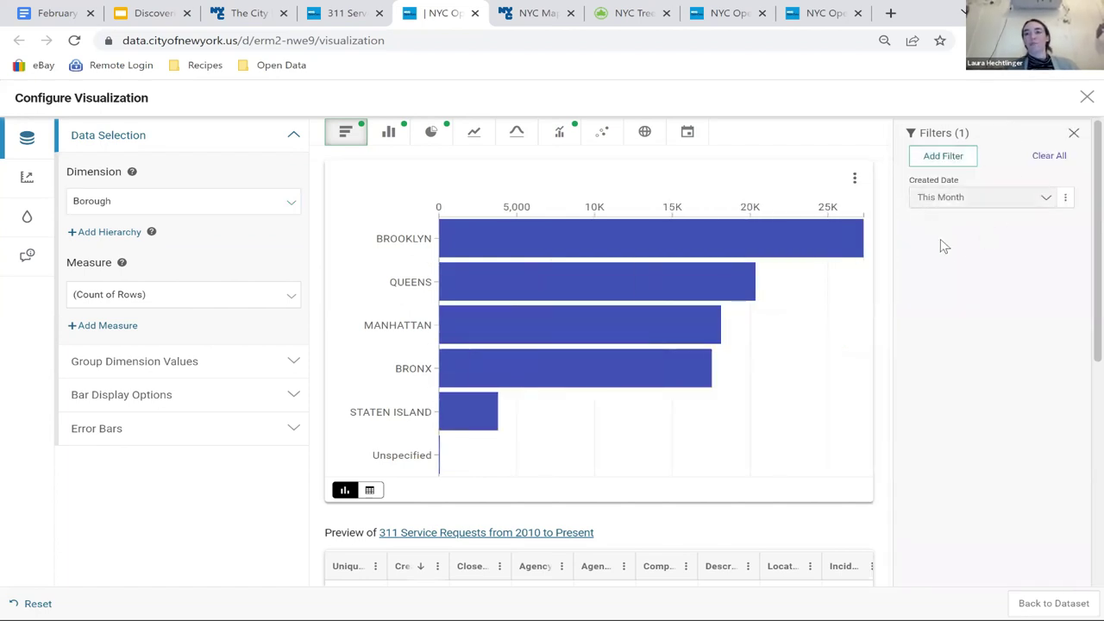
click(1074, 133)
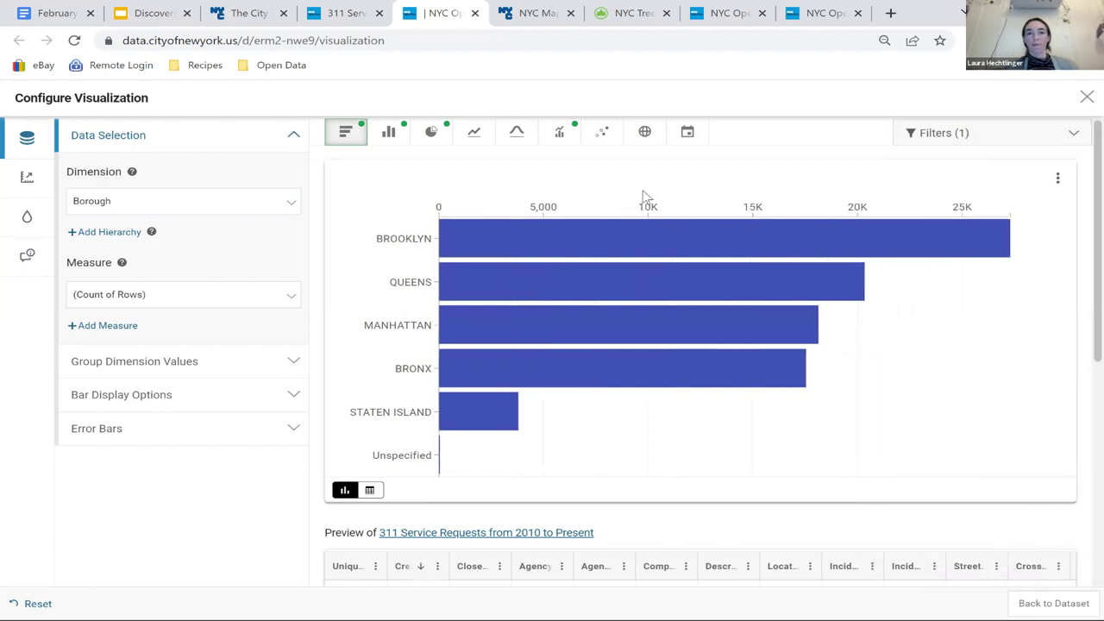
mouse_move(880, 252)
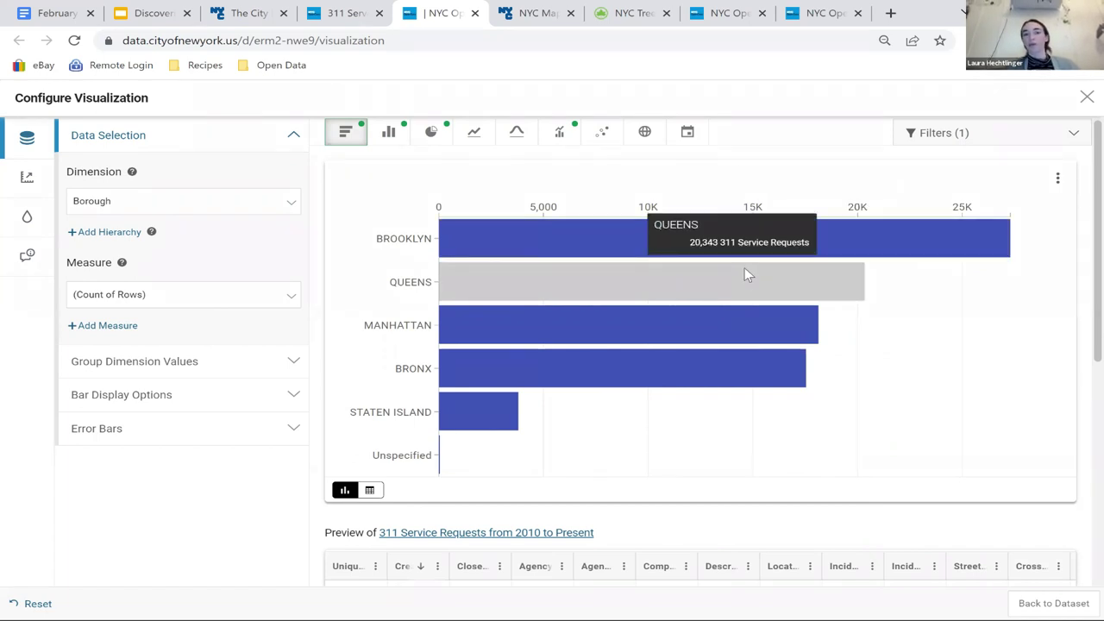
mouse_move(747, 344)
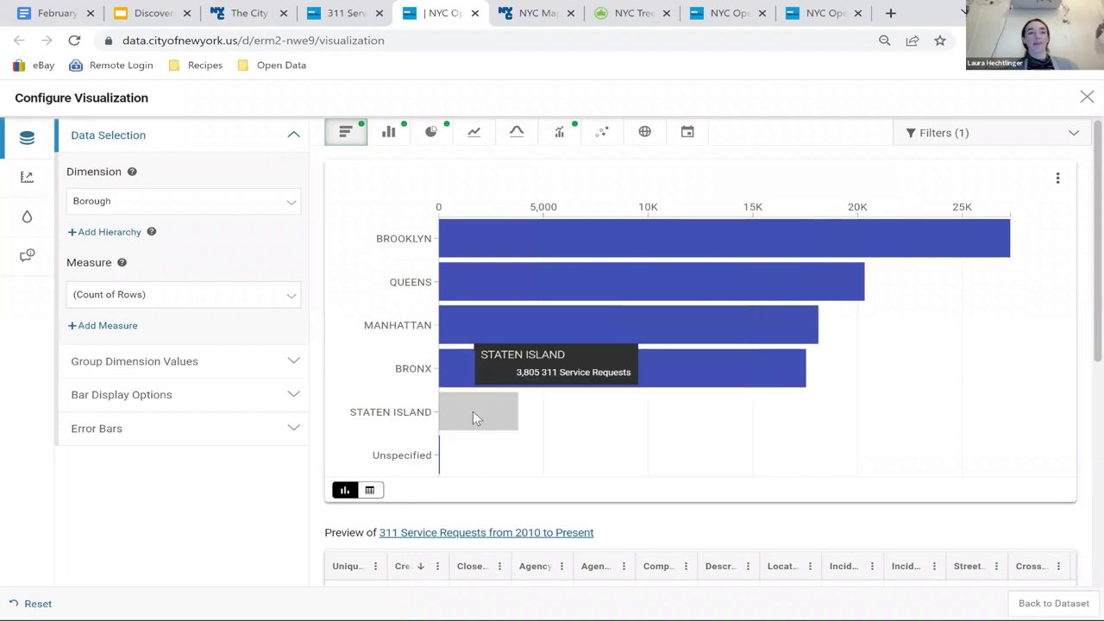
Step: Change the bar chart's dimension to Agency and widen the space for the agency labels
click(195, 205)
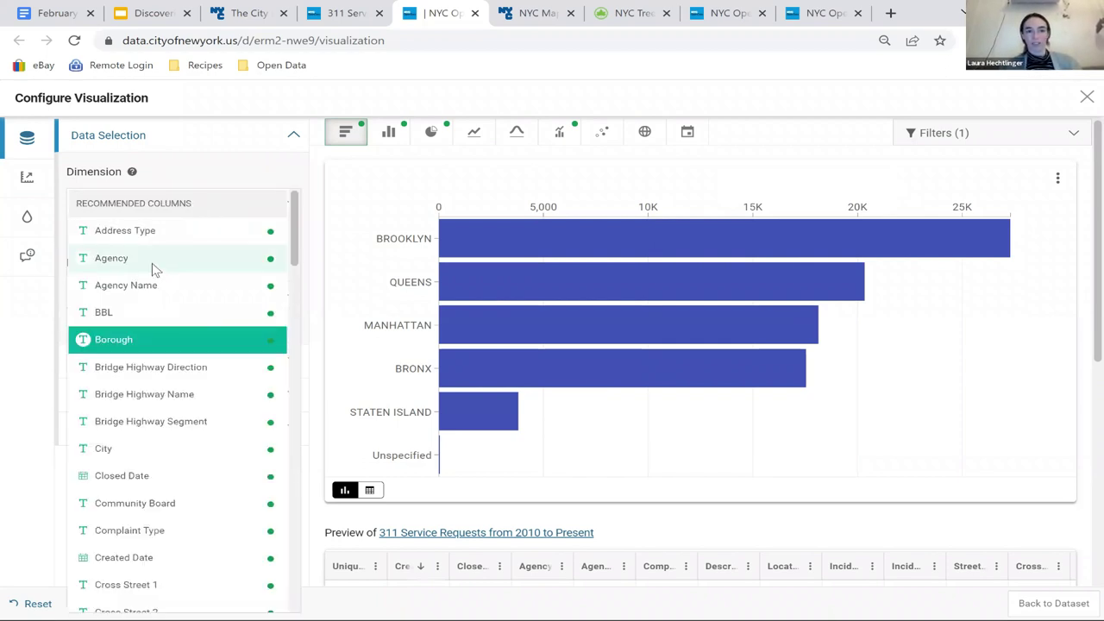
click(153, 269)
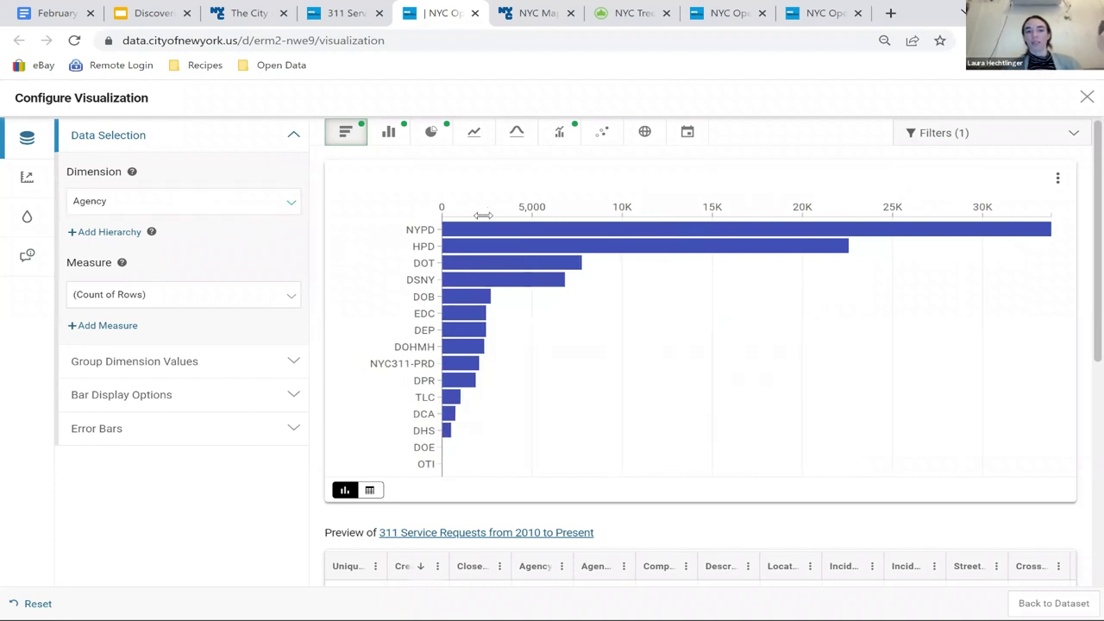
drag(439, 216, 488, 214)
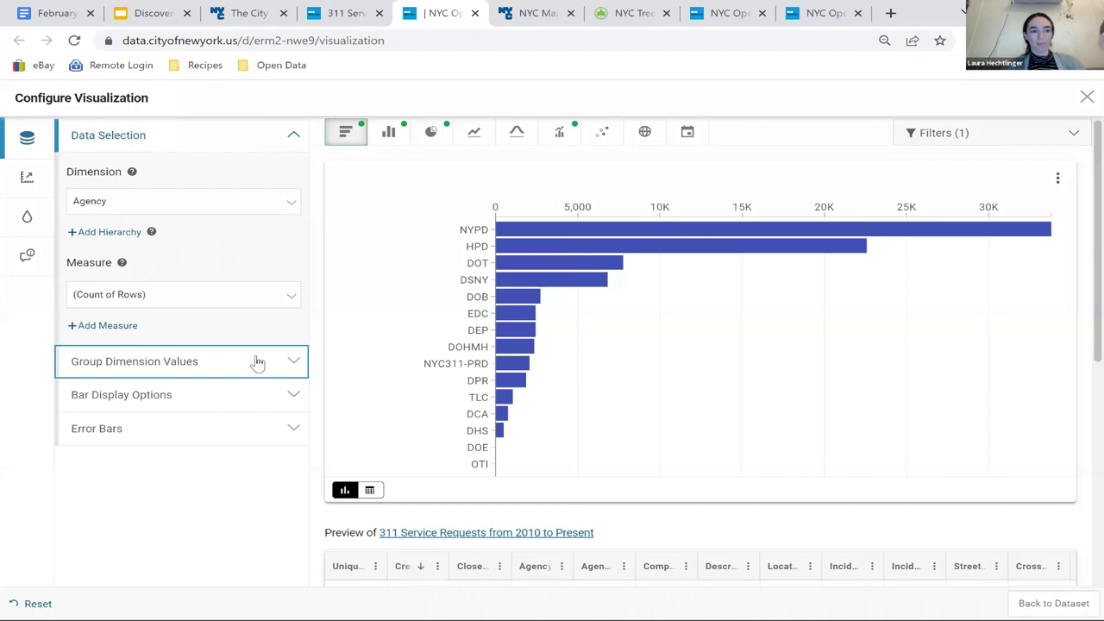
Step: Add a hierarchy level to the bar chart, with Borough as the main dimension and Agency as the level beneath it
click(112, 233)
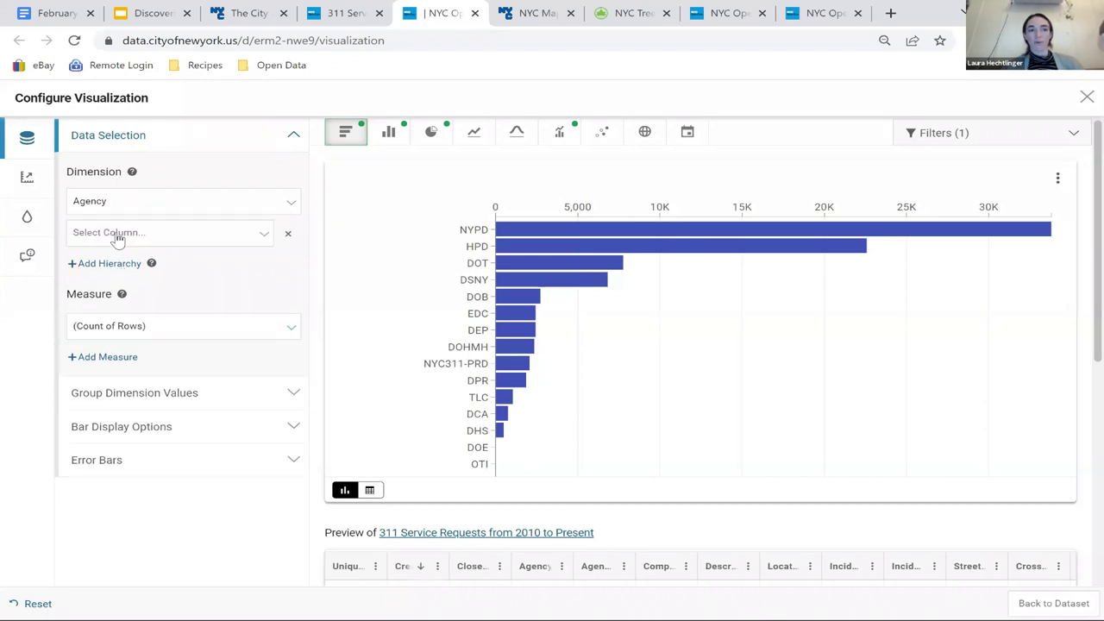
click(255, 237)
click(254, 236)
click(293, 201)
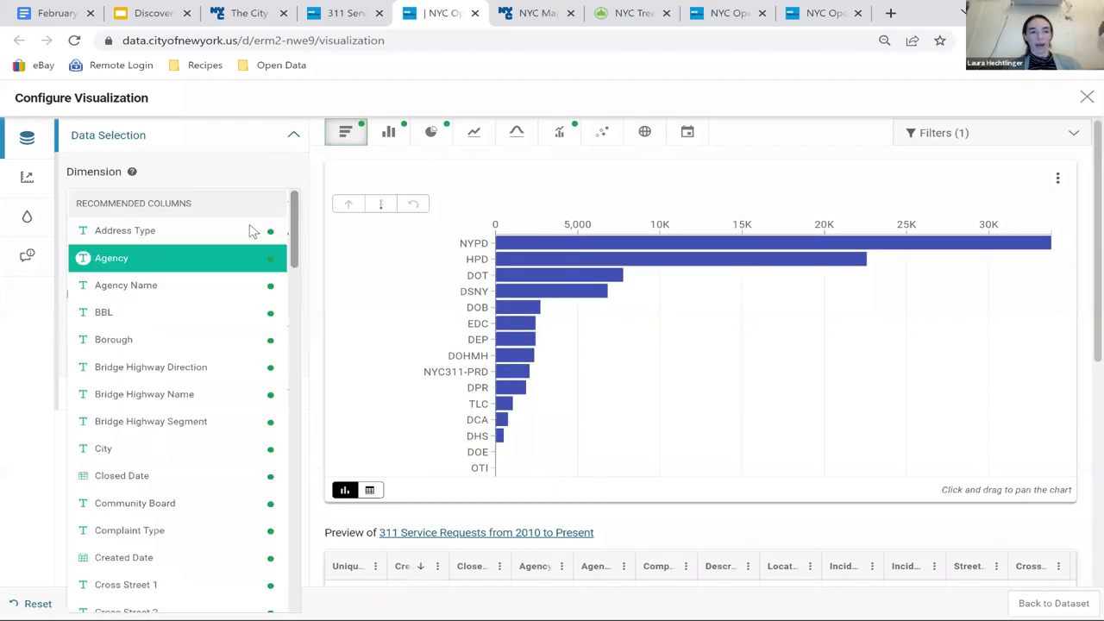
click(135, 349)
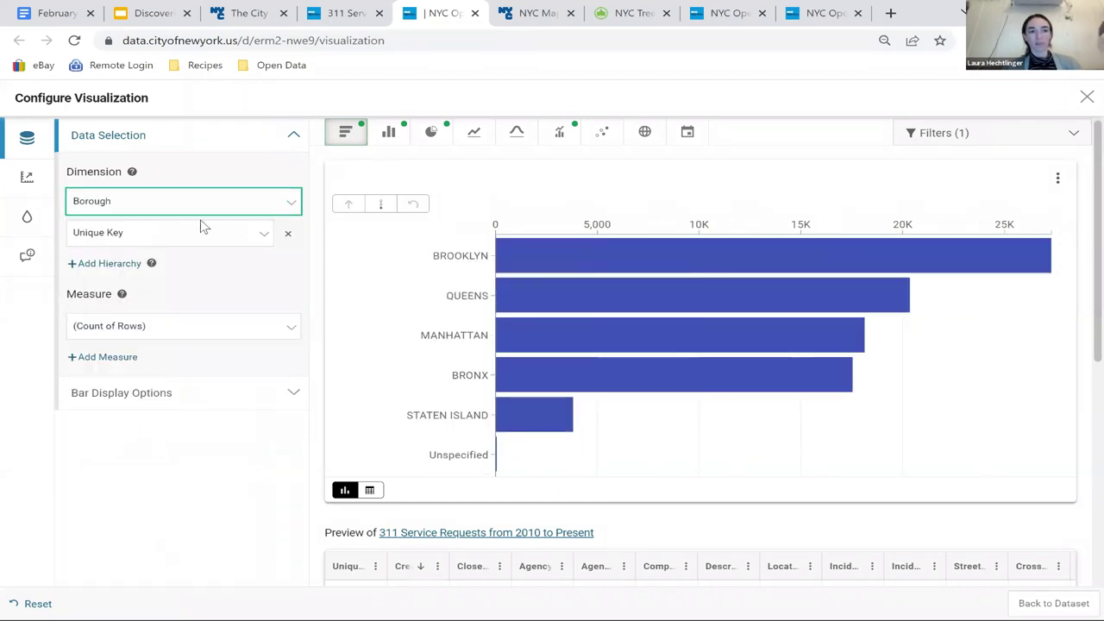
click(267, 239)
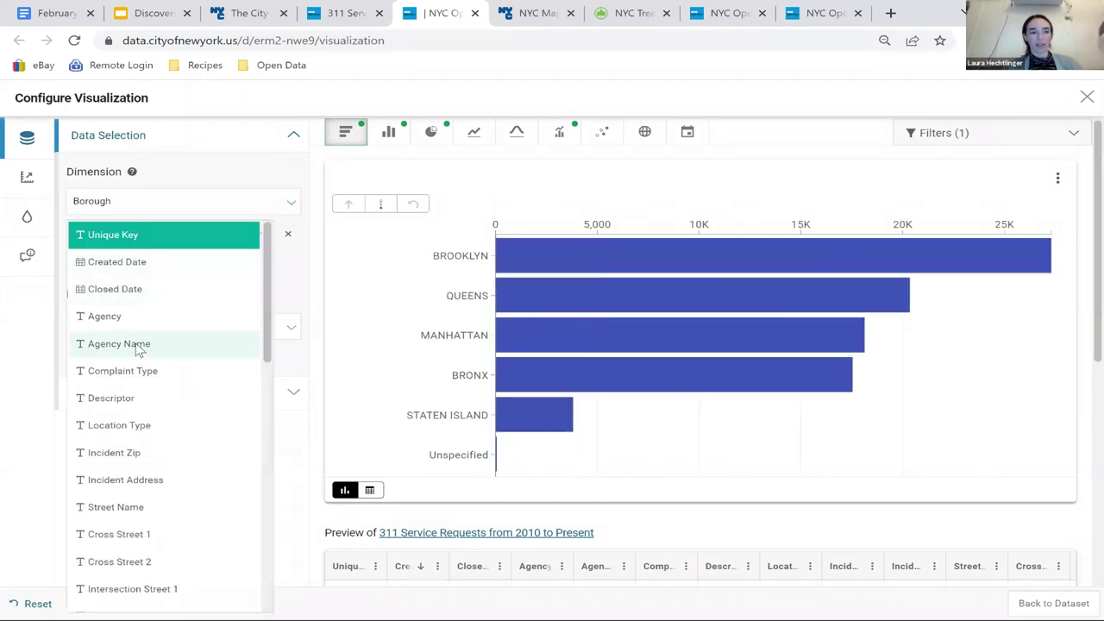
click(127, 319)
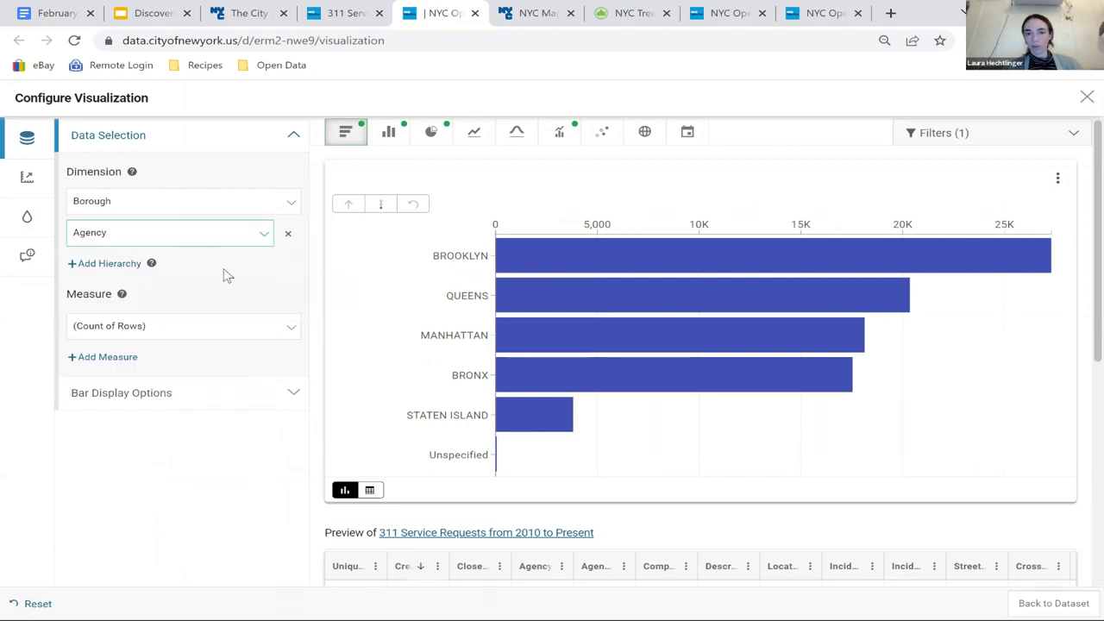
Step: Remove the Agency hierarchy level and collapse the dimension grouping options
click(288, 234)
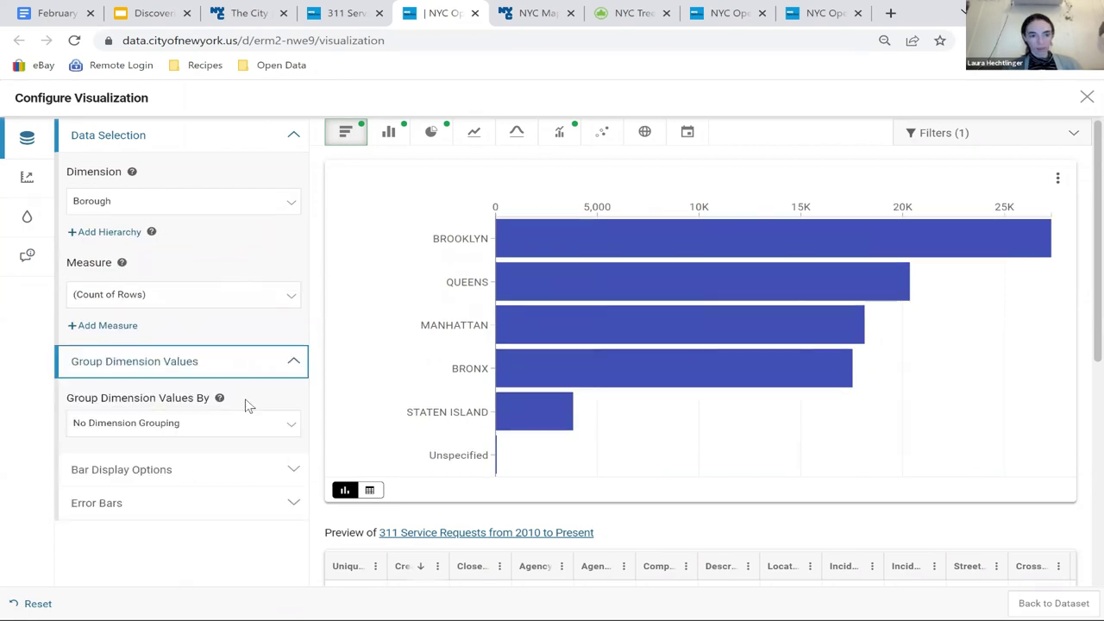
click(133, 361)
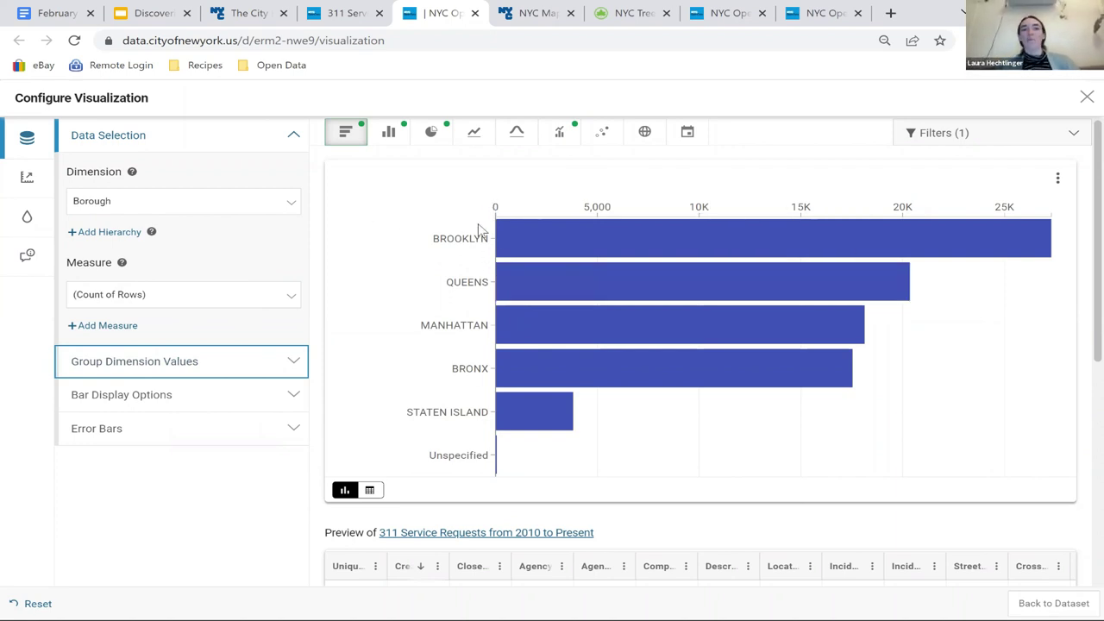
Step: Change the borough visualization from a bar chart to a pie chart
mouse_move(494, 238)
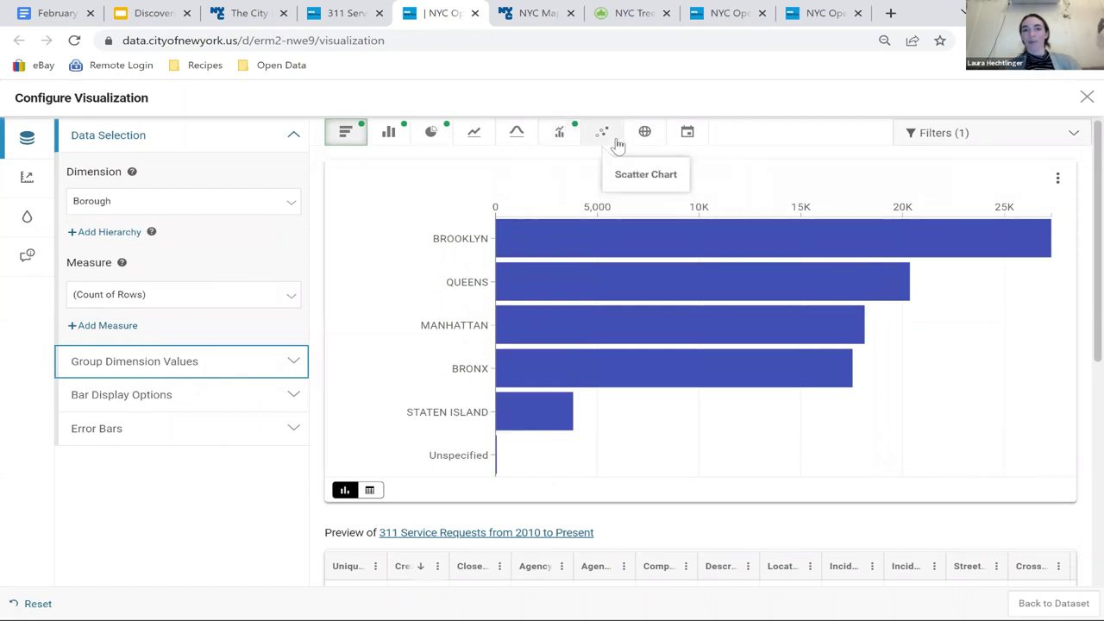
click(434, 133)
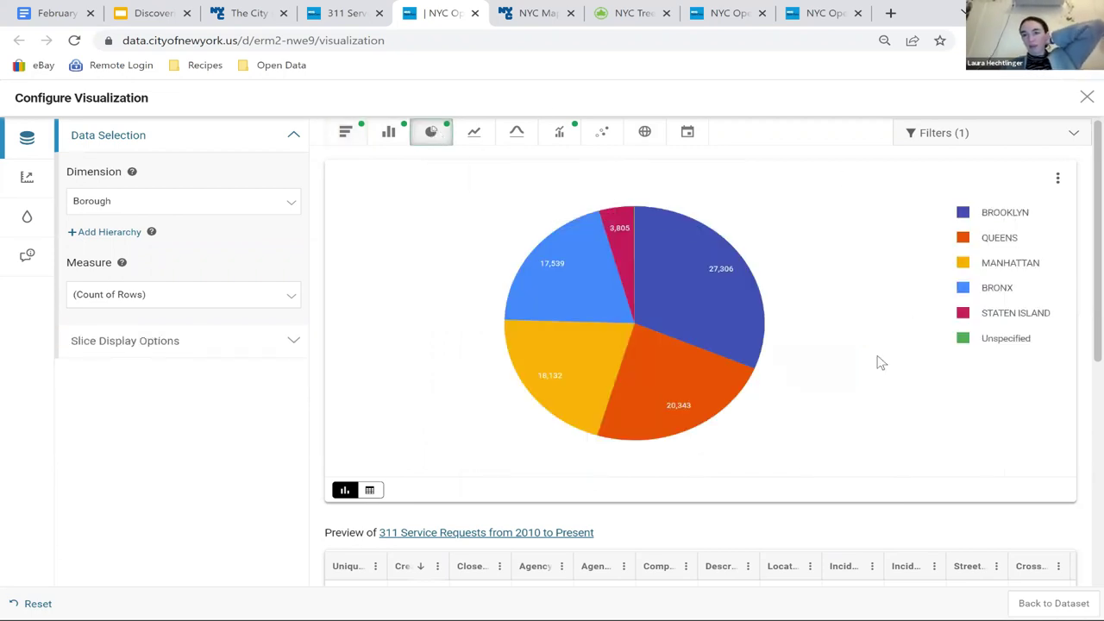
mouse_move(558, 362)
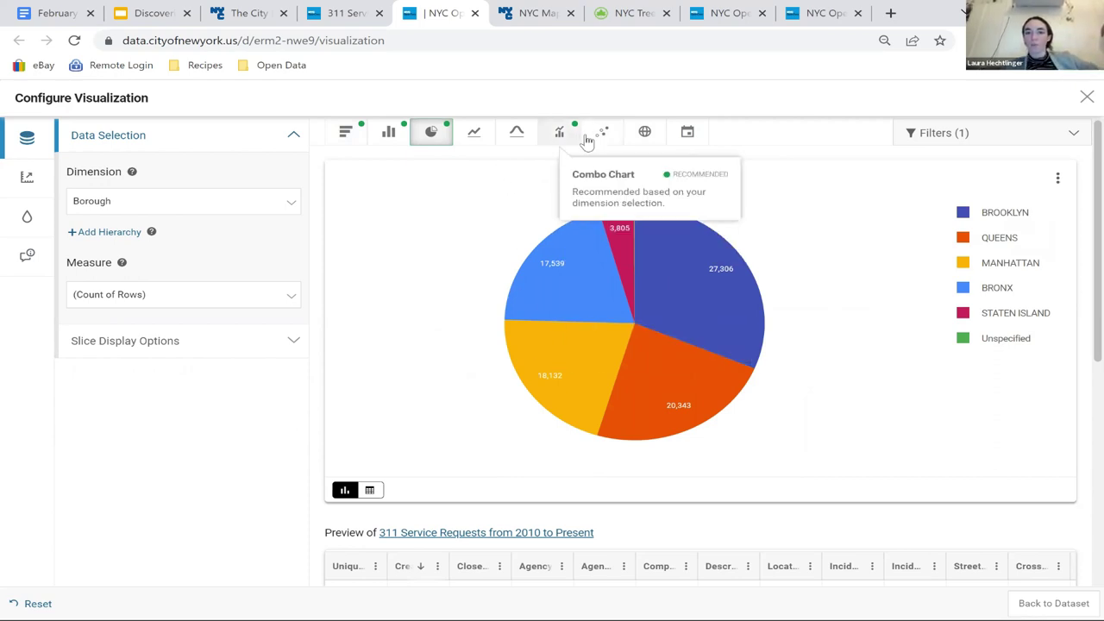
Step: Change the visualization to a map with Location as its geo column and check the data preview's row total
click(631, 137)
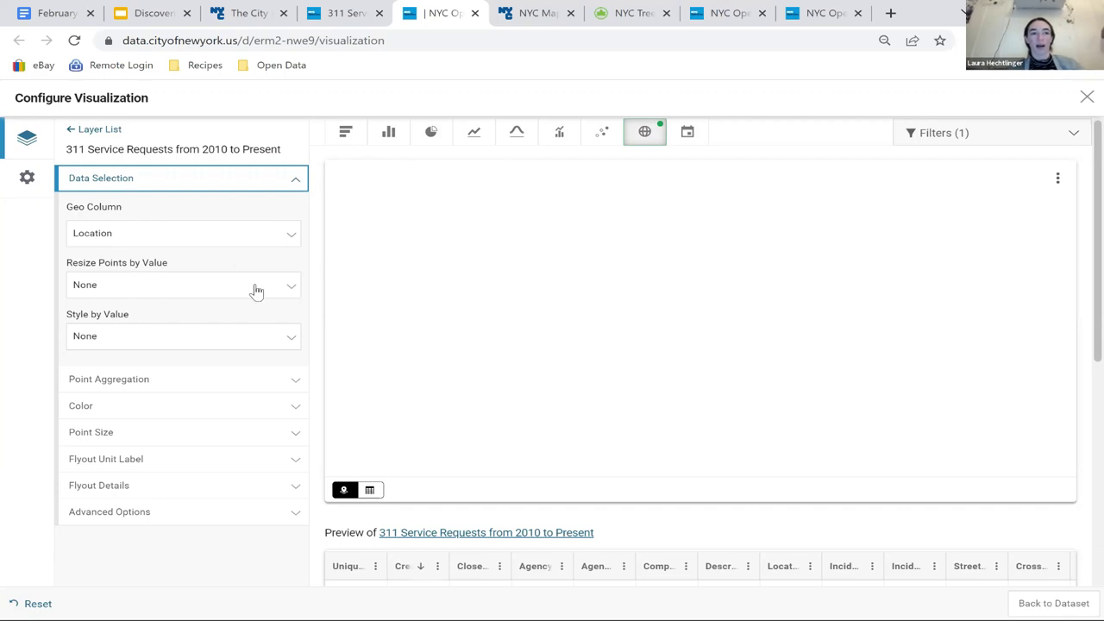
click(285, 230)
scroll(285, 227, down, 3)
click(199, 210)
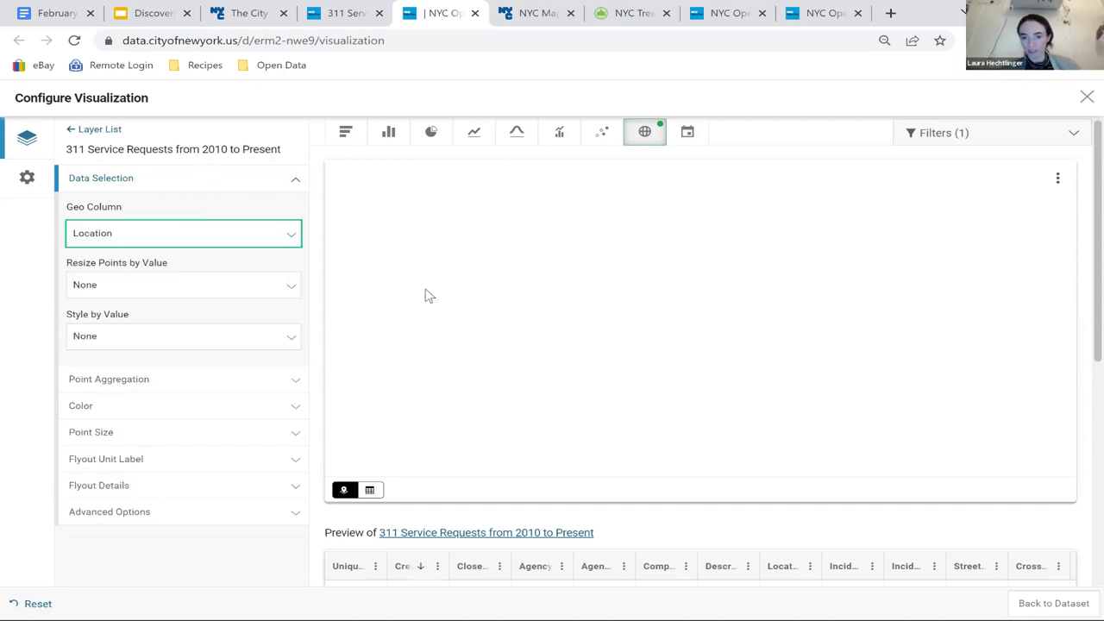
scroll(751, 531, down, 5)
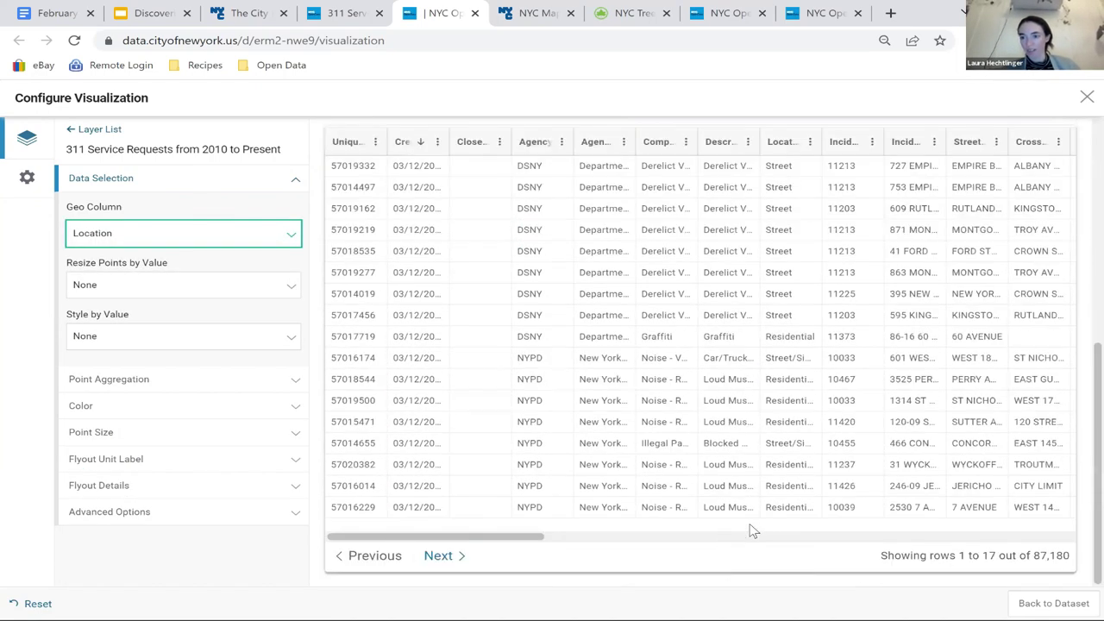
scroll(750, 530, up, 5)
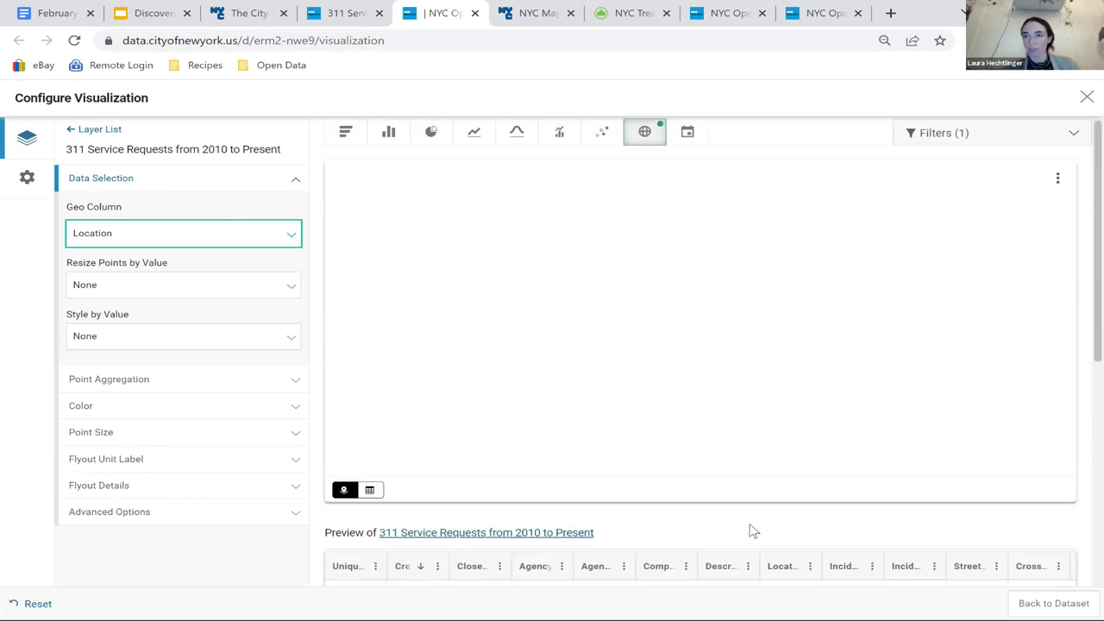
Step: Add a filter on the Agency column to the map and keep the filter settings open
click(980, 132)
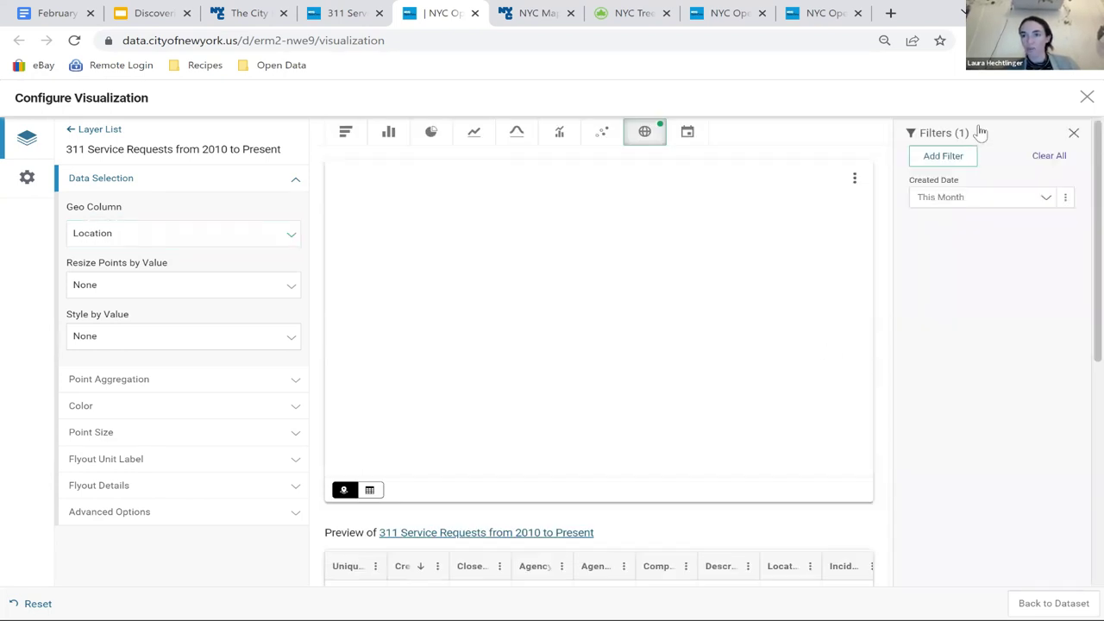
click(940, 157)
text(boro)
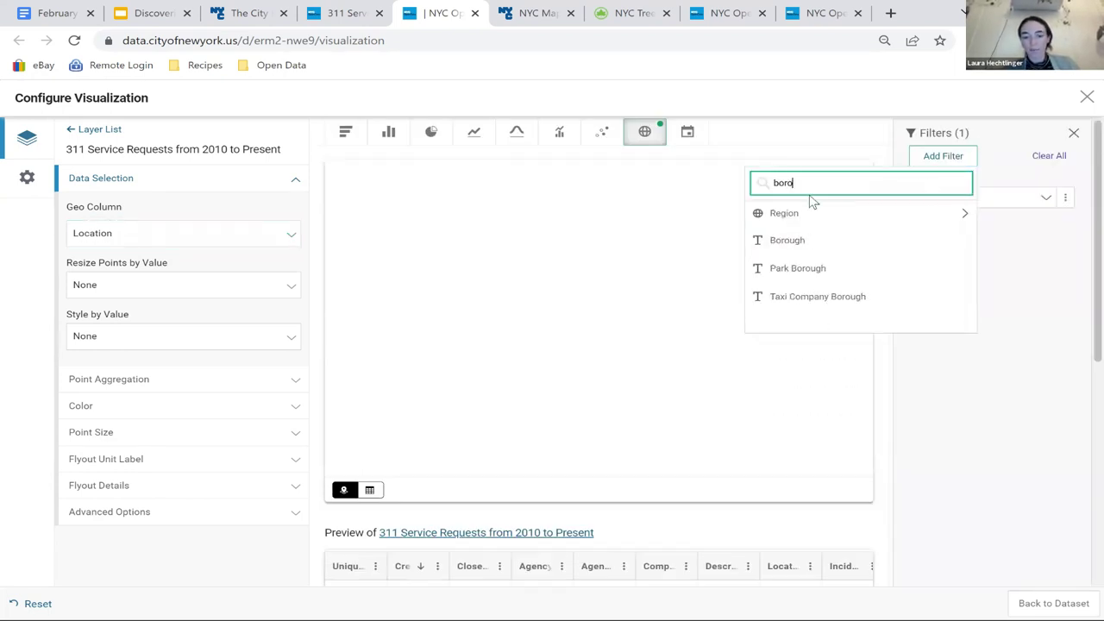
key(BackSpace)
key(BackSpace)
key(BackSpace)
key(BackSpace)
text(agency)
click(807, 240)
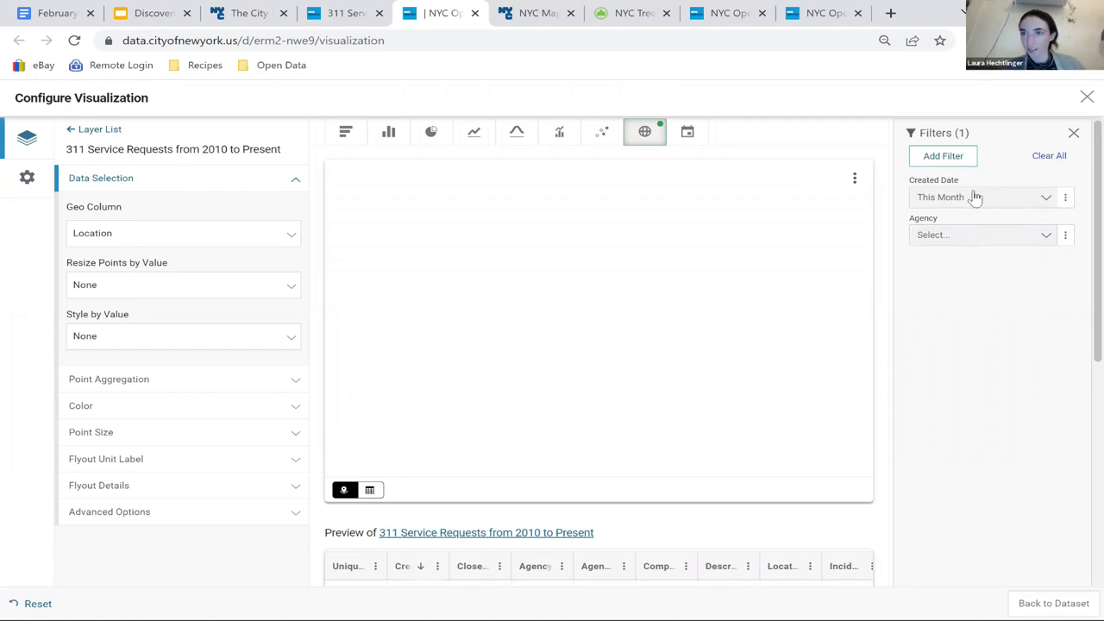
click(1074, 134)
click(1023, 138)
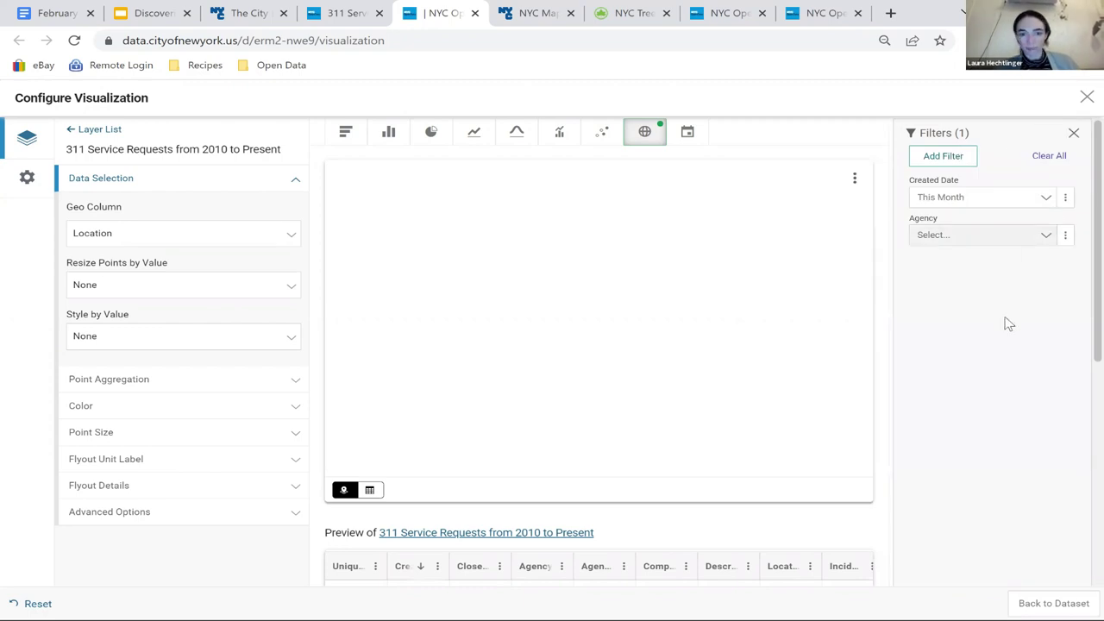
scroll(1003, 320, down, 1)
scroll(1003, 320, up, 1)
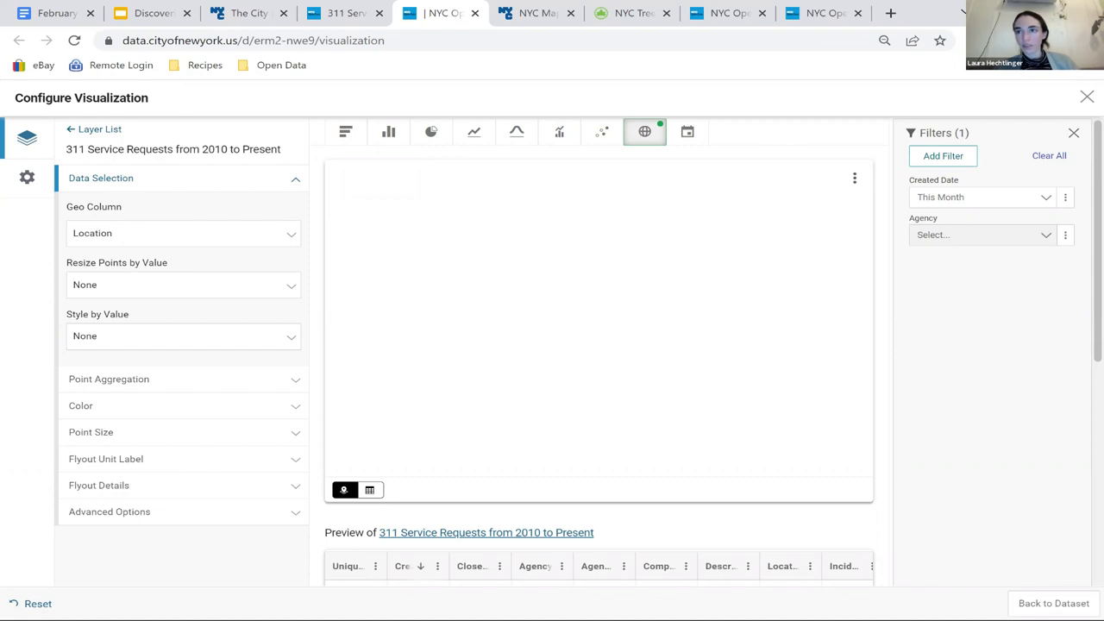
Step: Open a fresh copy of the 311 visualization page in a new browser tab and dismiss the sign-in prompt
click(1040, 12)
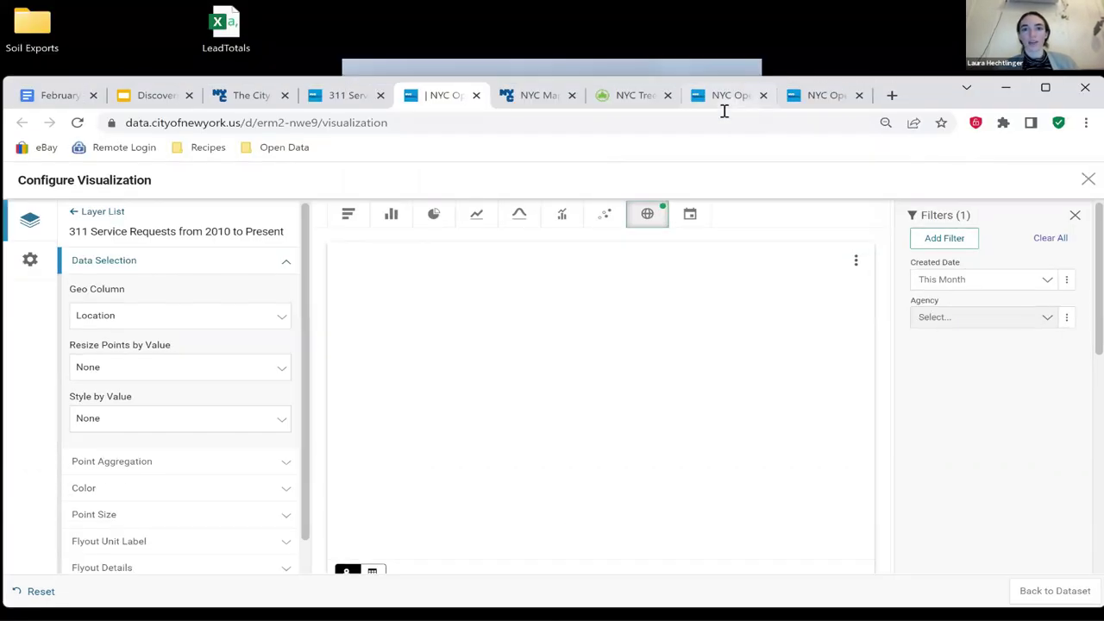
click(693, 123)
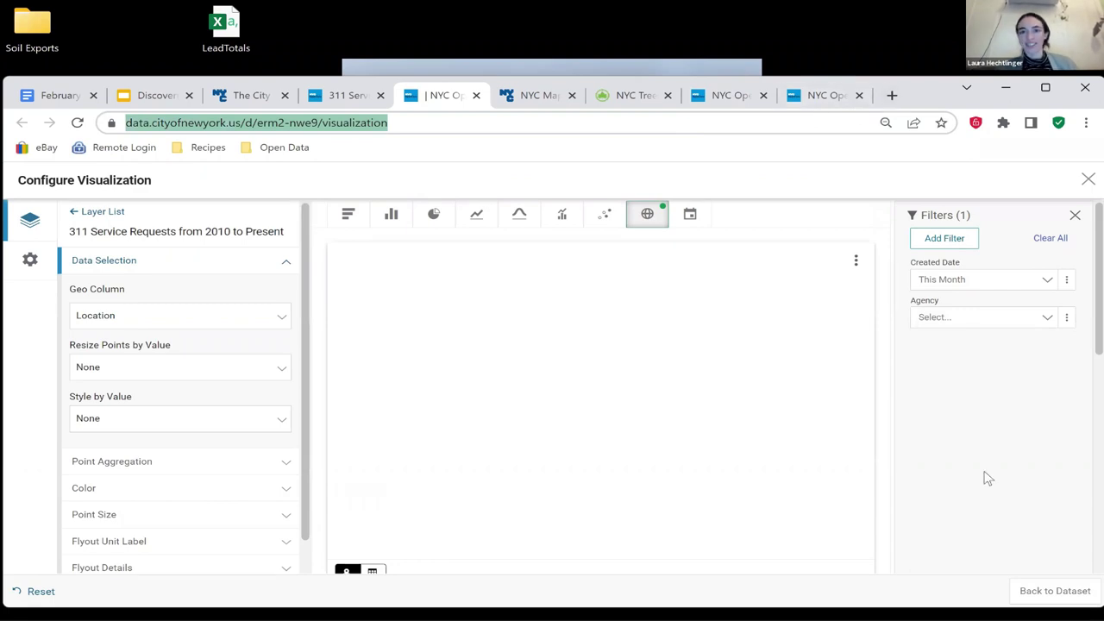
scroll(986, 475, down, 4)
scroll(513, 313, up, 4)
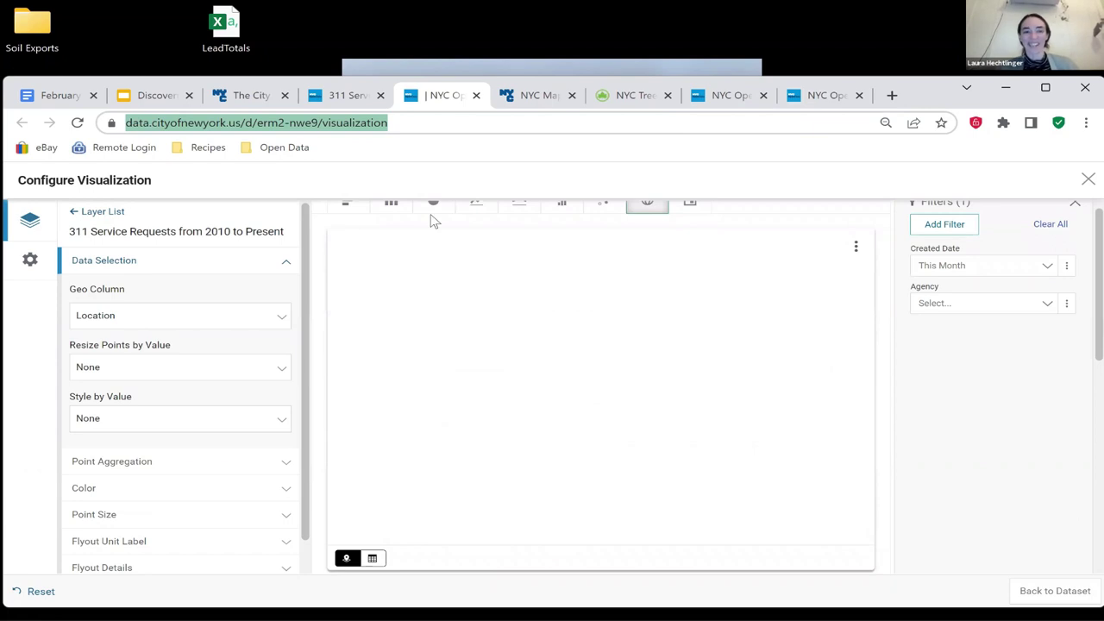
key(ctrl+c)
key(ctrl+t)
key(ctrl+v)
key(Return)
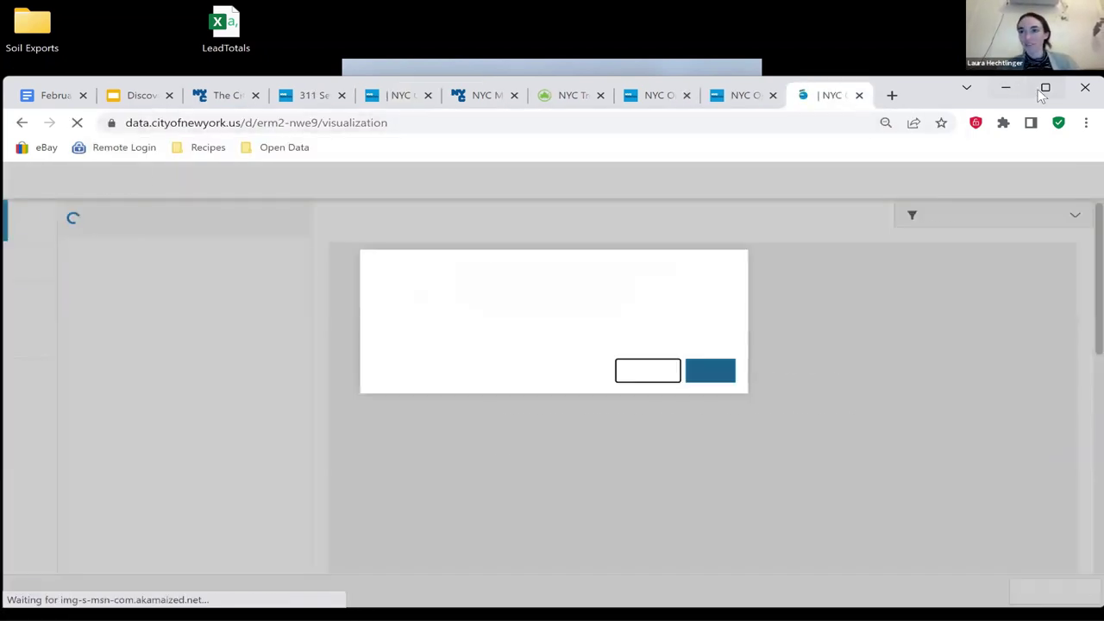
click(1046, 87)
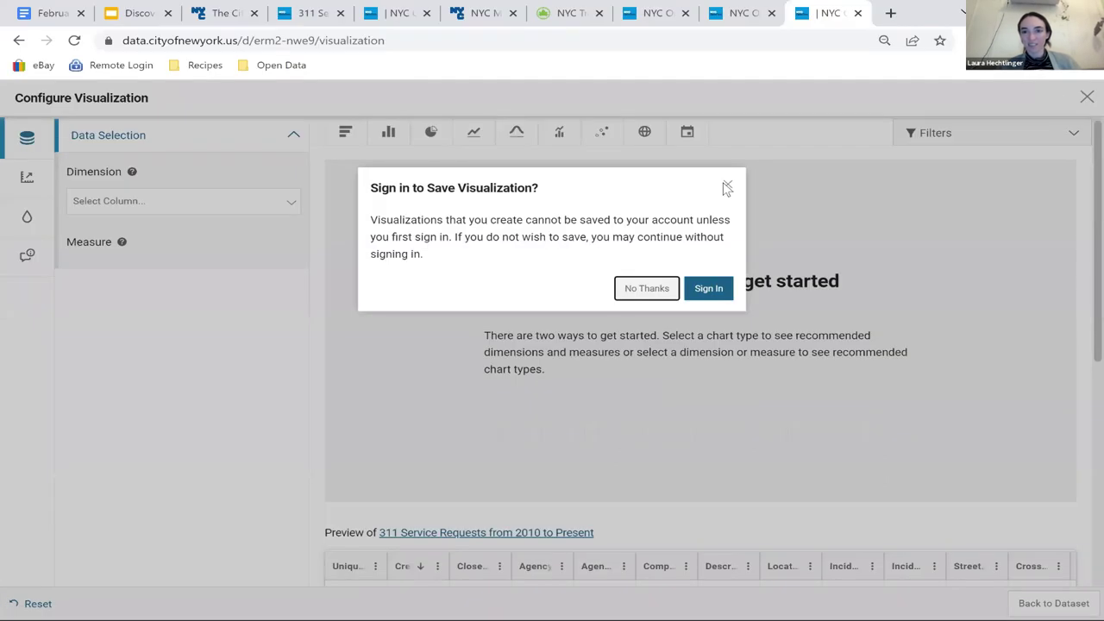
click(728, 185)
Step: Add a Created Date filter to the new visualization and apply the relative date This Month
click(1038, 136)
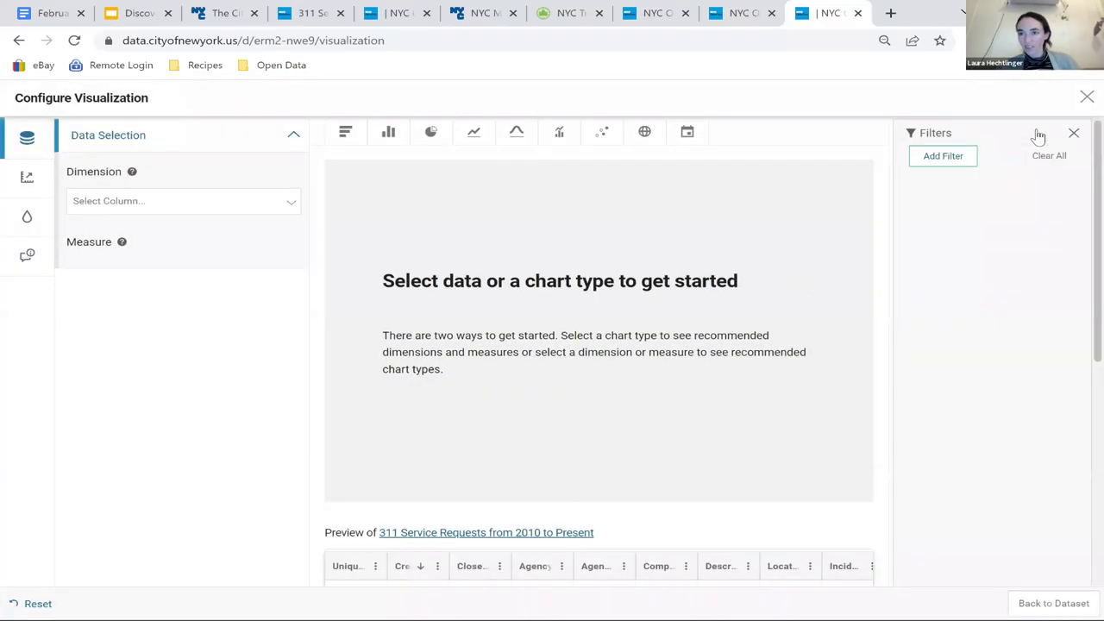
click(943, 160)
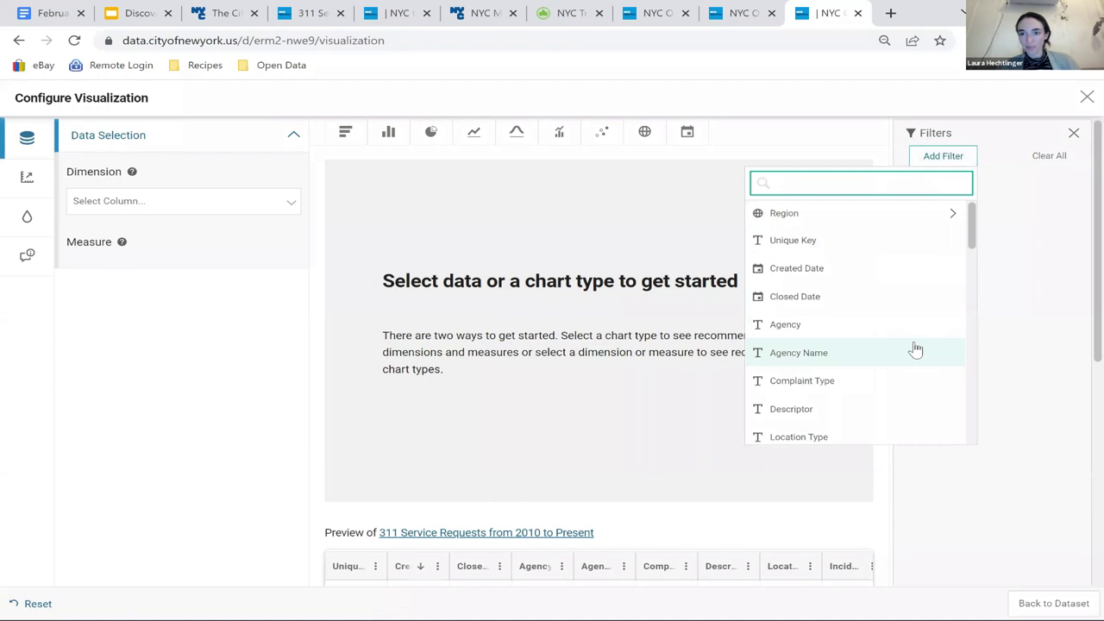
click(825, 268)
click(1046, 199)
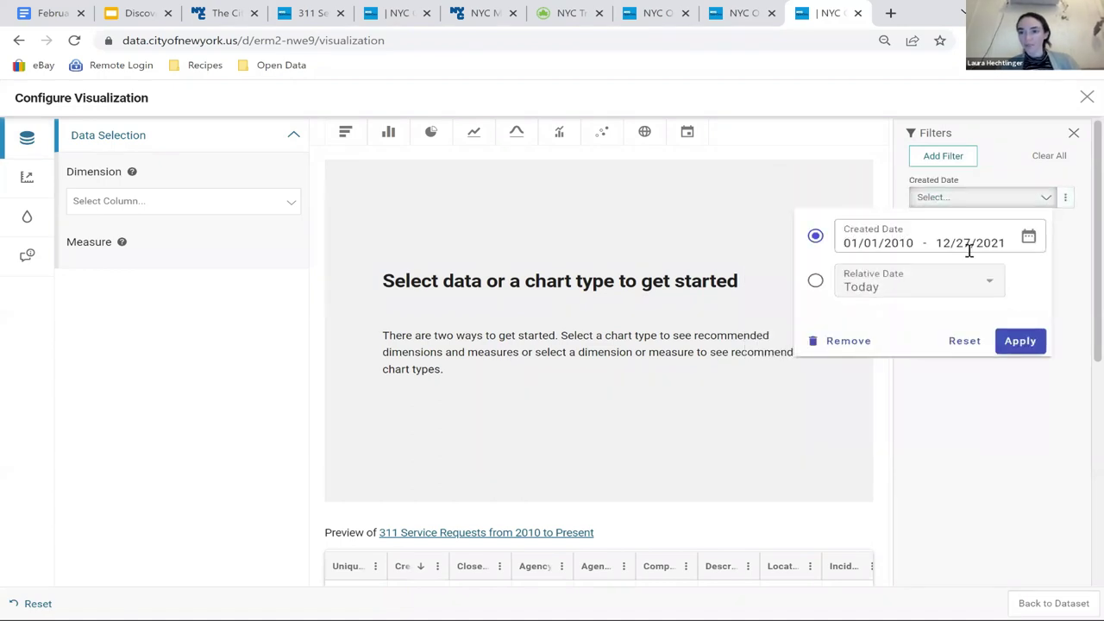
click(815, 280)
click(907, 288)
click(901, 422)
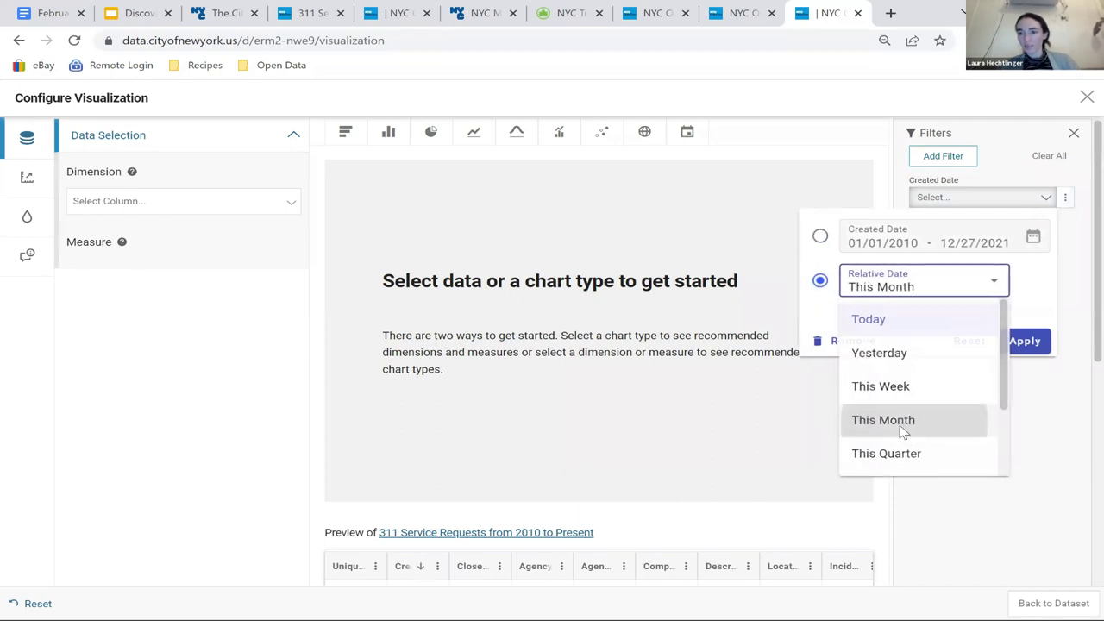
click(1028, 340)
Step: Add an Agency filter set to DPR and check the row total in the data preview
click(961, 164)
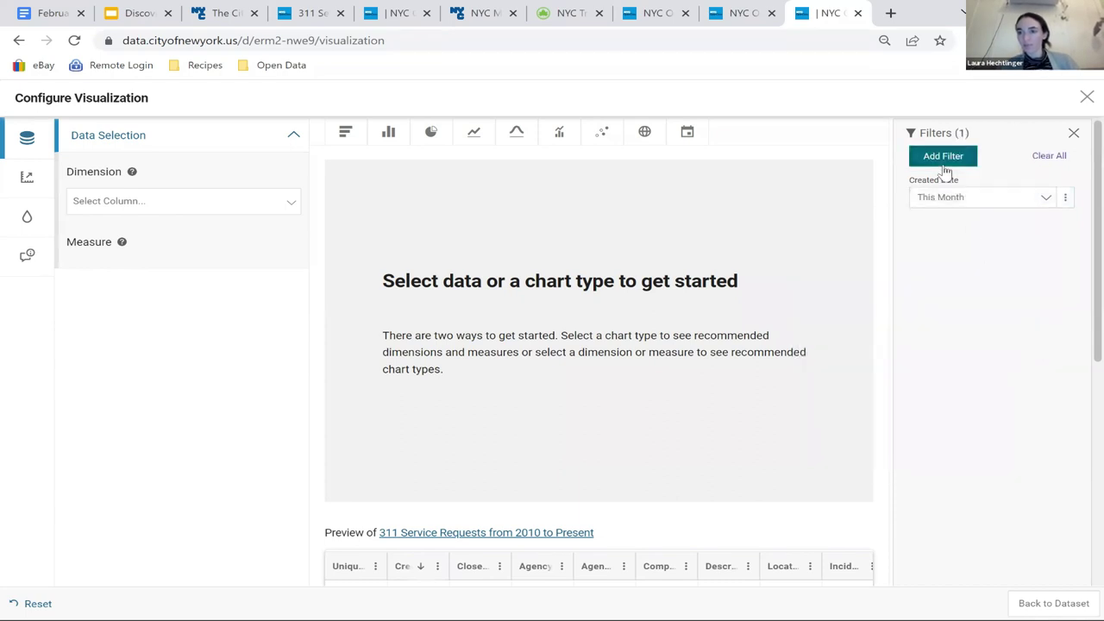
text(agency)
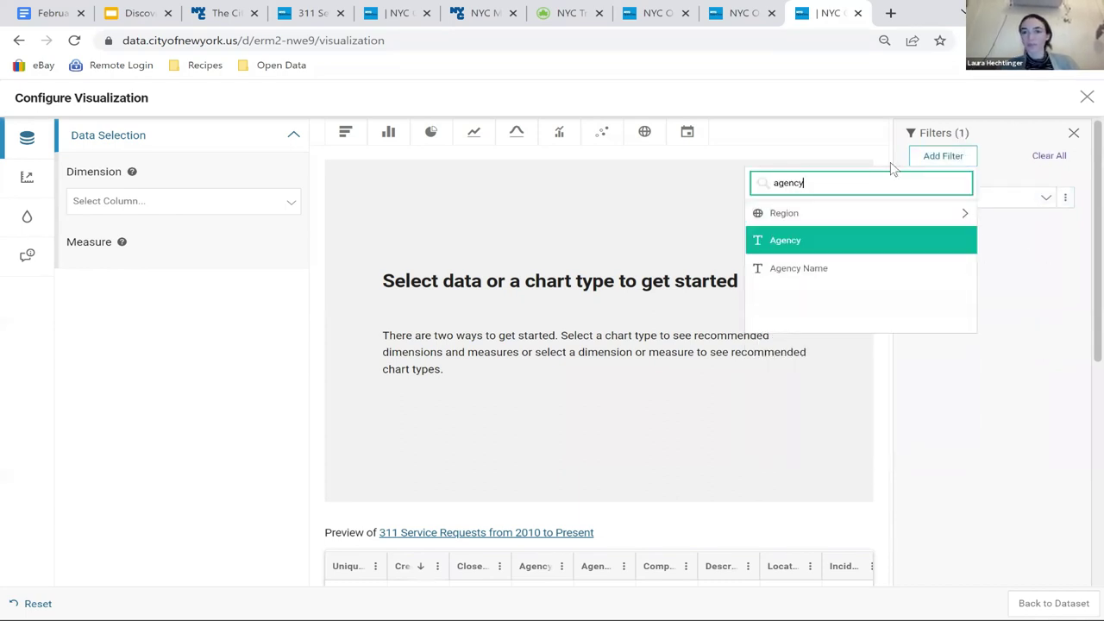
click(778, 238)
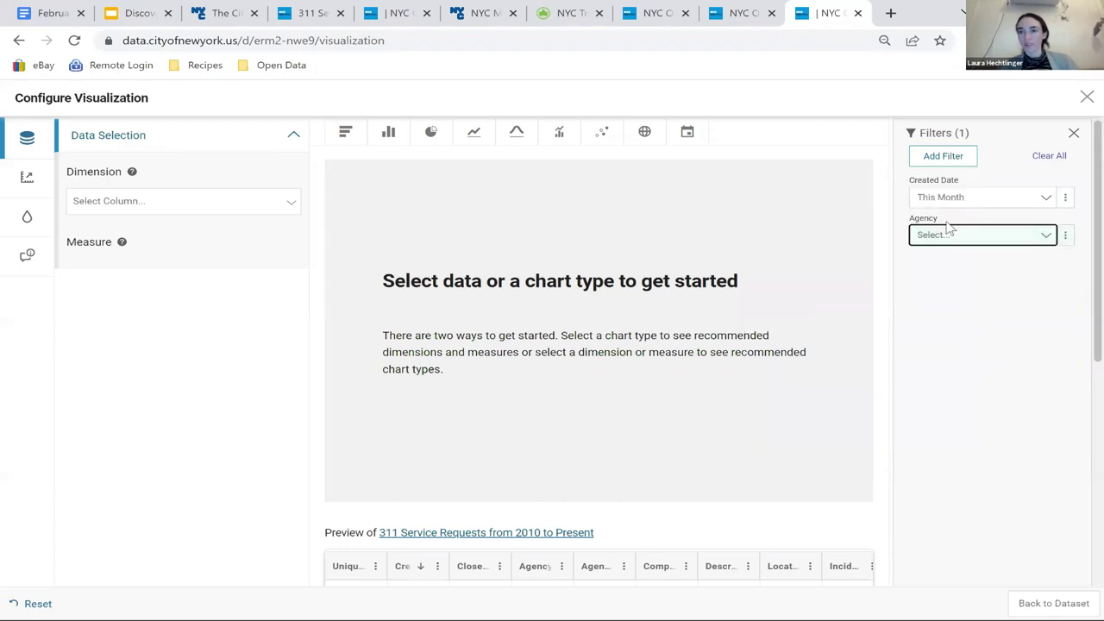
click(1041, 238)
text(dpr)
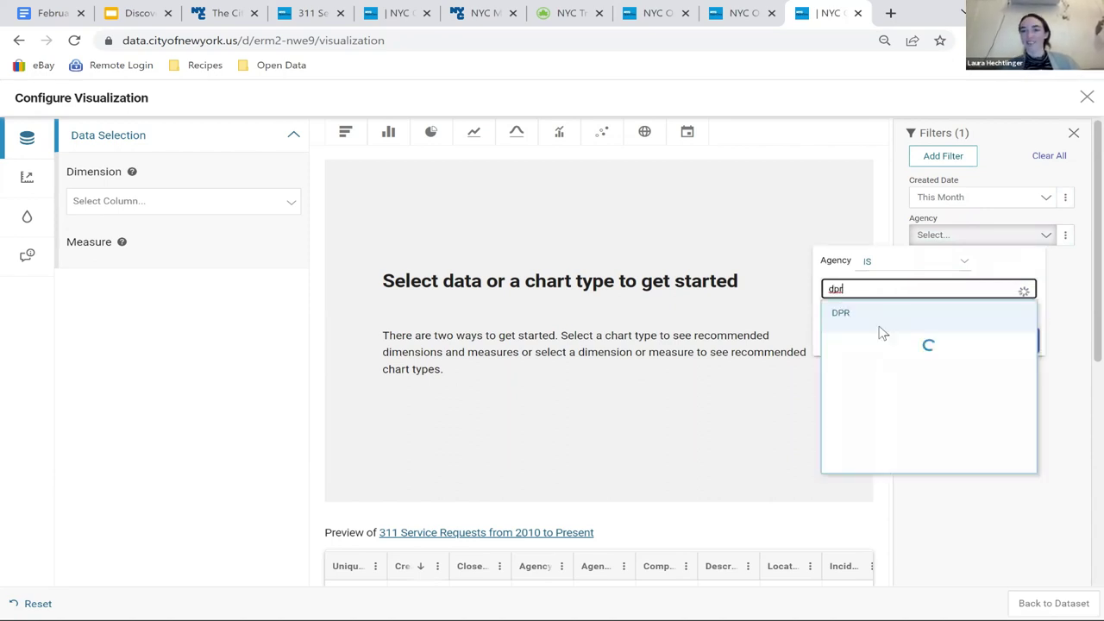
click(875, 323)
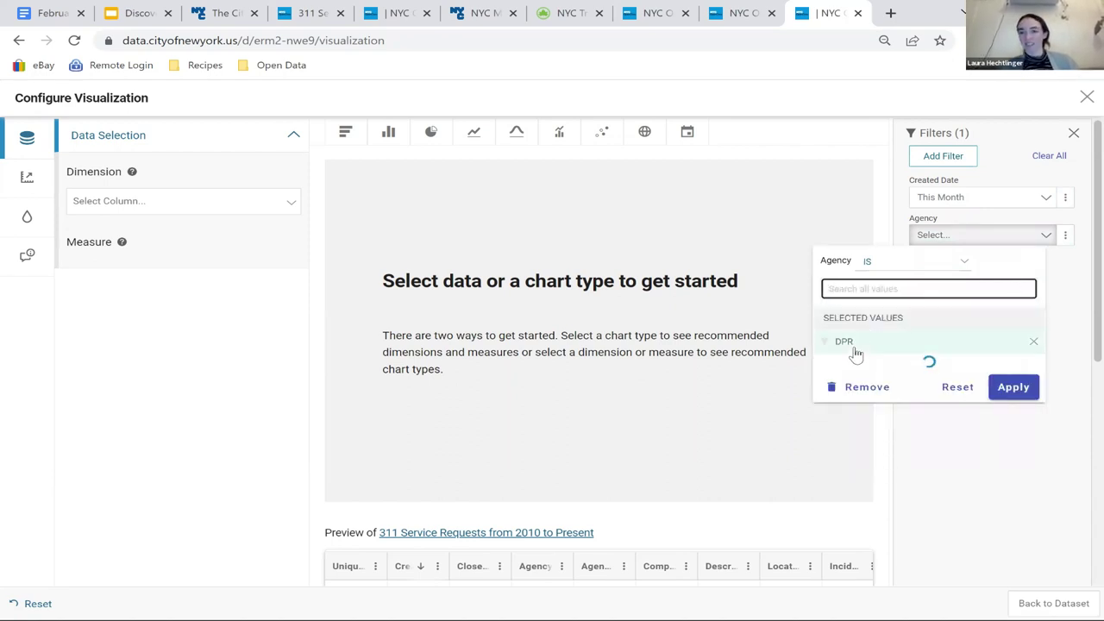
click(907, 343)
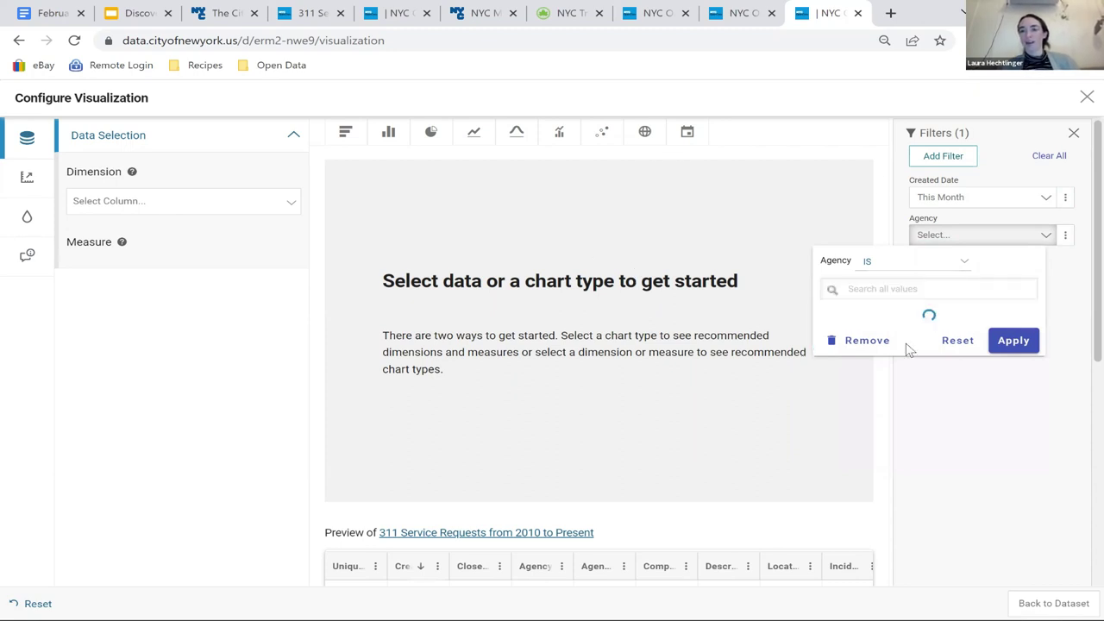
click(1012, 340)
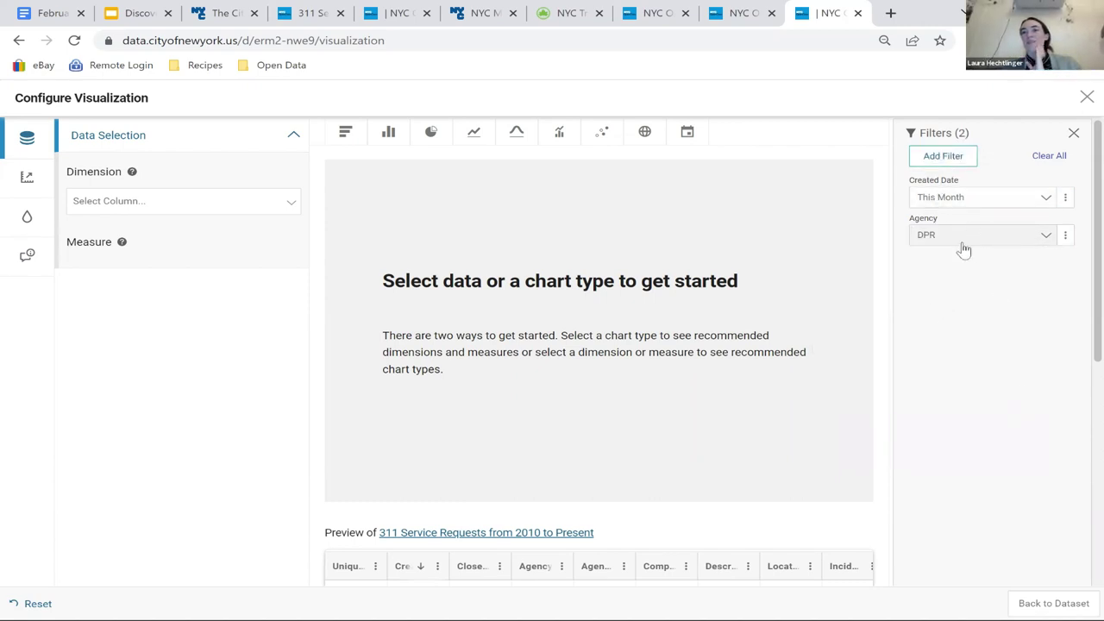
scroll(769, 380, down, 5)
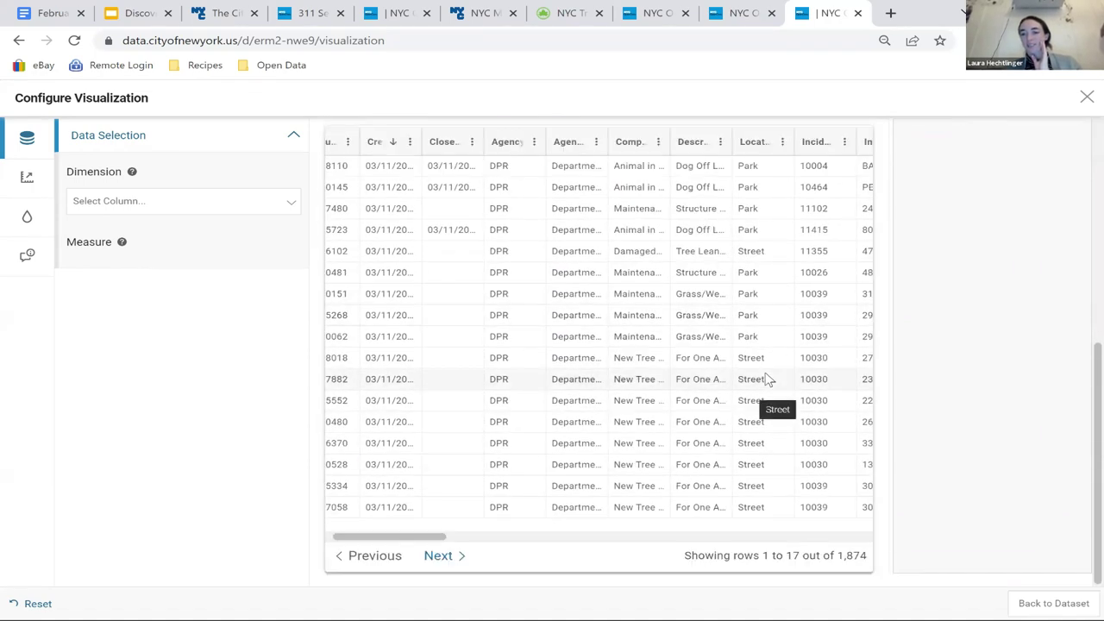
scroll(831, 394, up, 5)
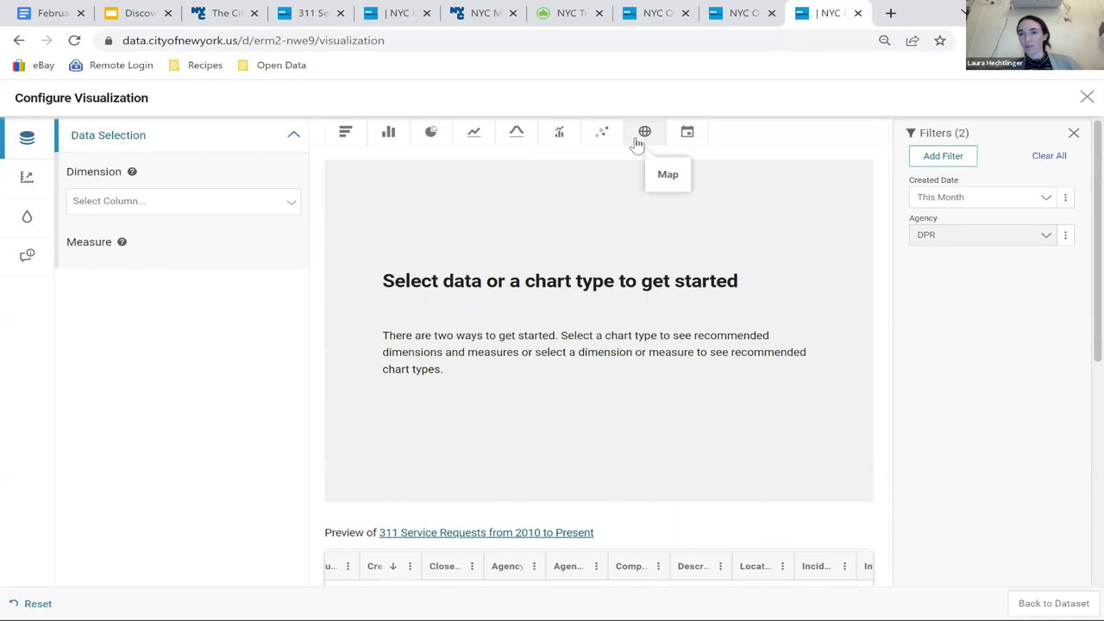
Step: Add a Borough filter and limit the requests to QUEENS
click(943, 159)
text(boroug)
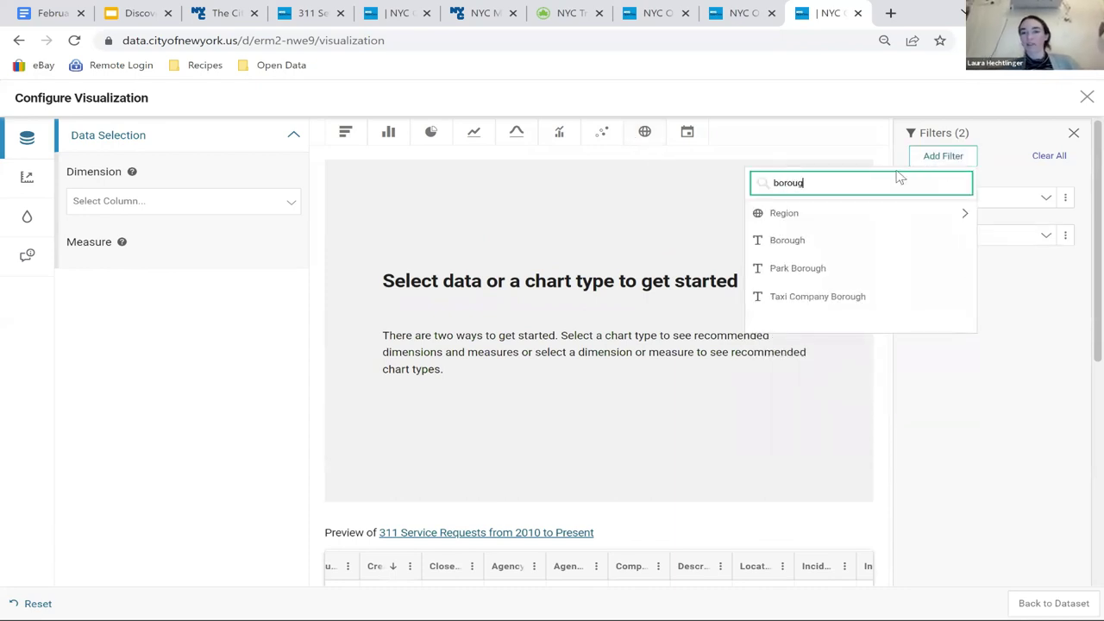
text(h)
click(815, 243)
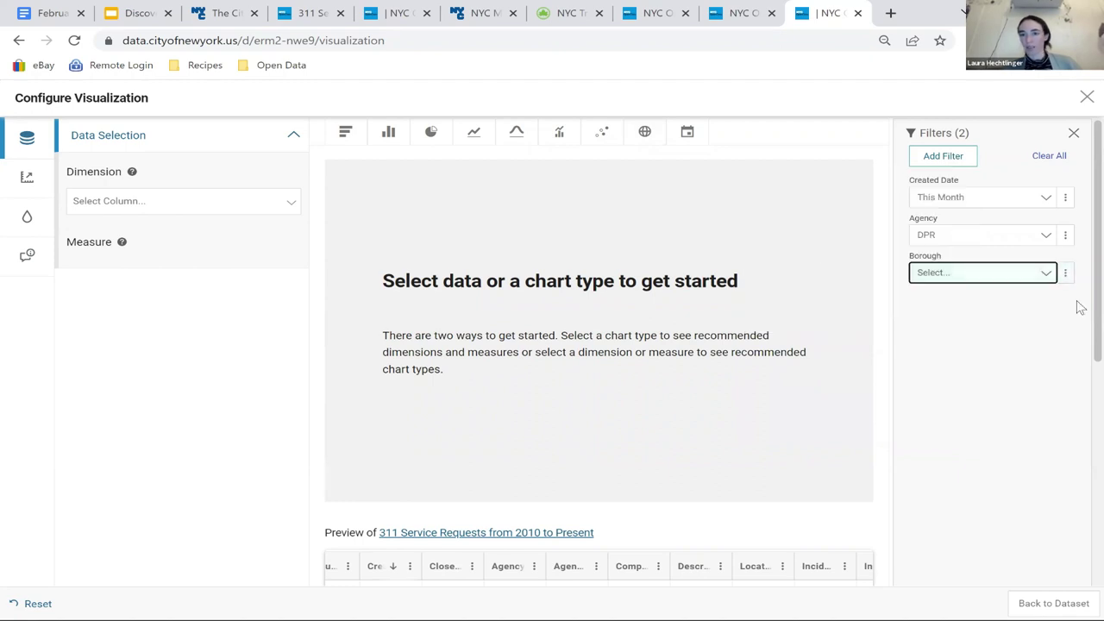
click(1035, 272)
text(q)
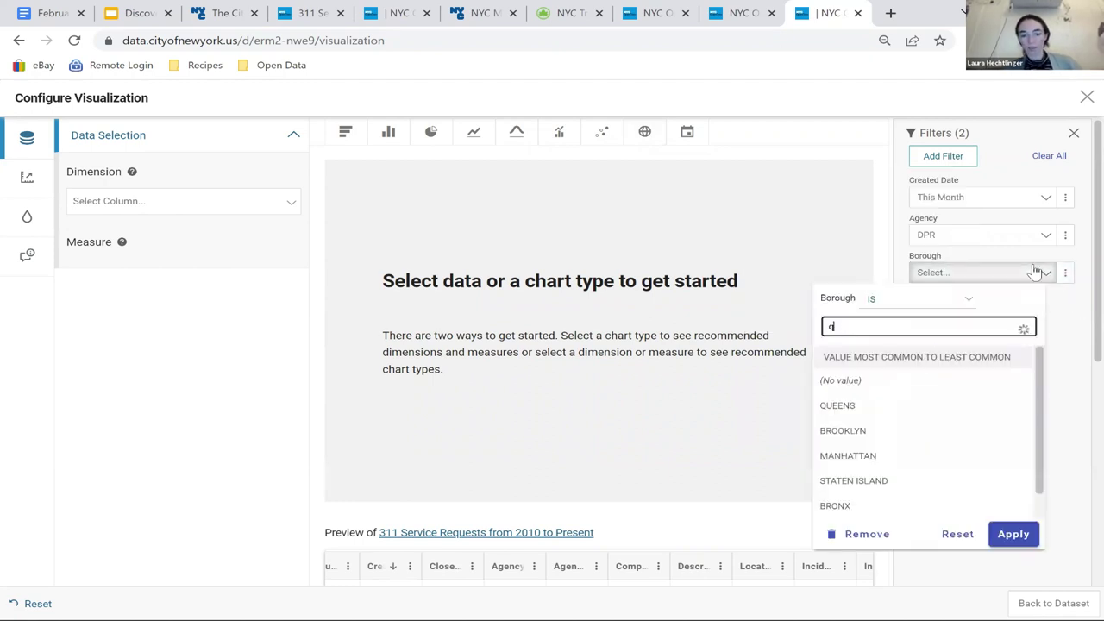
text(ueens)
click(866, 361)
click(1017, 534)
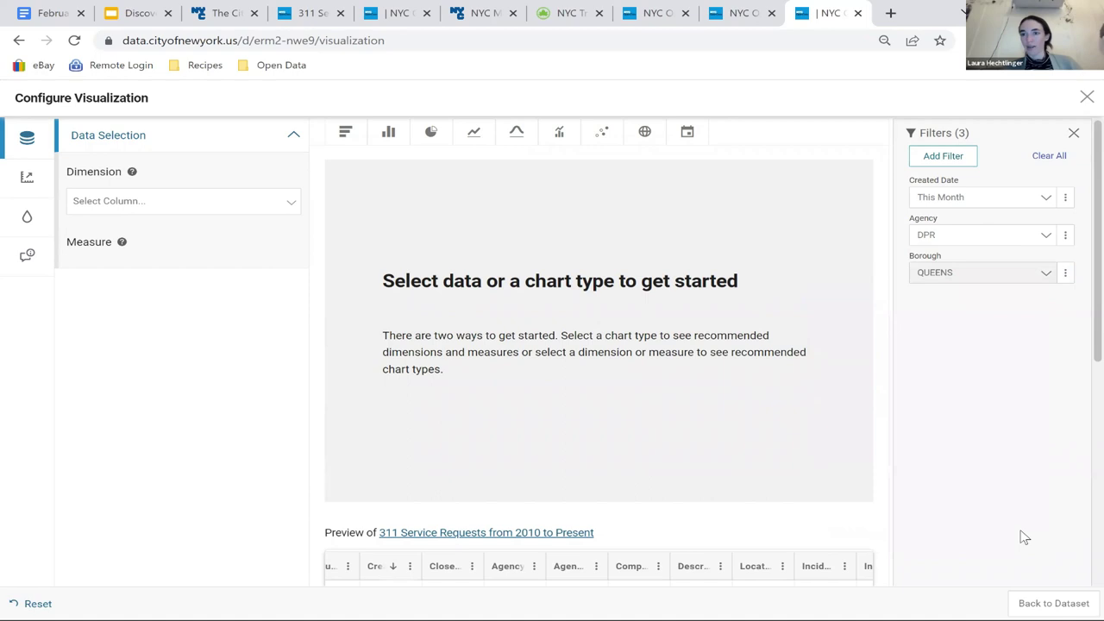
Step: Check the filtered data preview's row total and set the visualization type to a map
scroll(837, 530, down, 5)
scroll(839, 529, right, 1)
scroll(840, 530, down, 1)
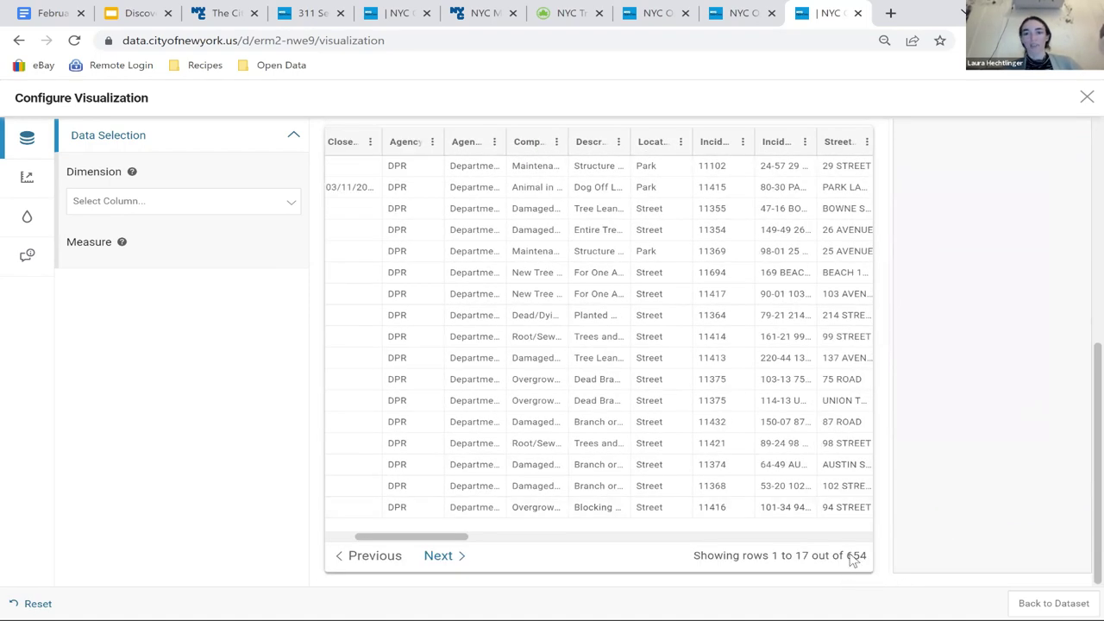
scroll(850, 557, up, 5)
click(645, 135)
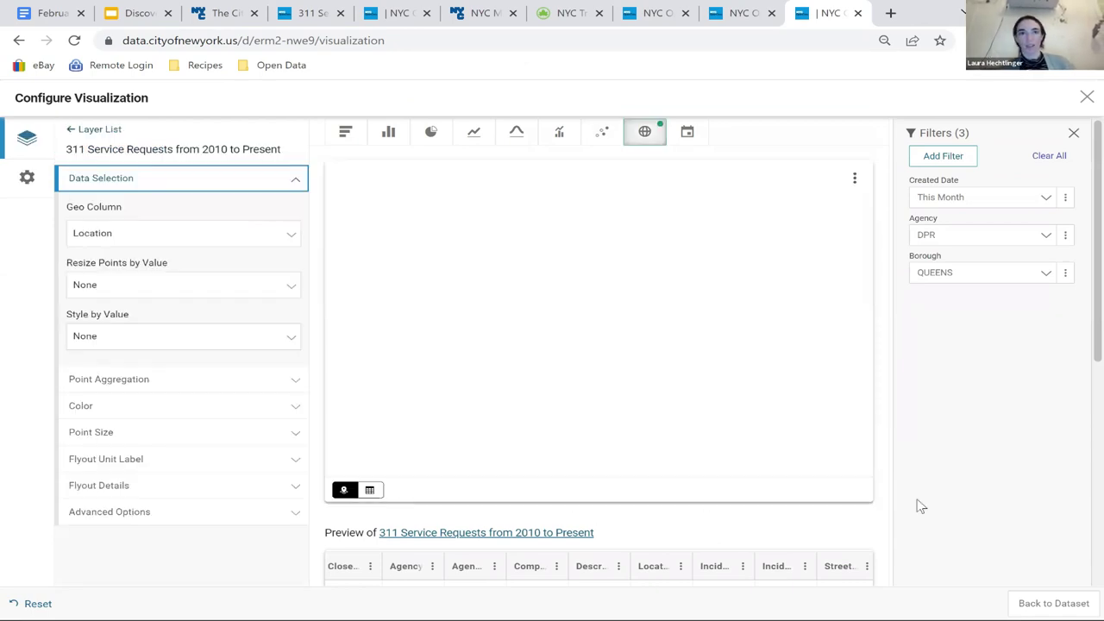
Step: Close the extra NYC Open Data tab next to the 311 Service Requests tab and return the browser window to full size
drag(752, 16, 755, 98)
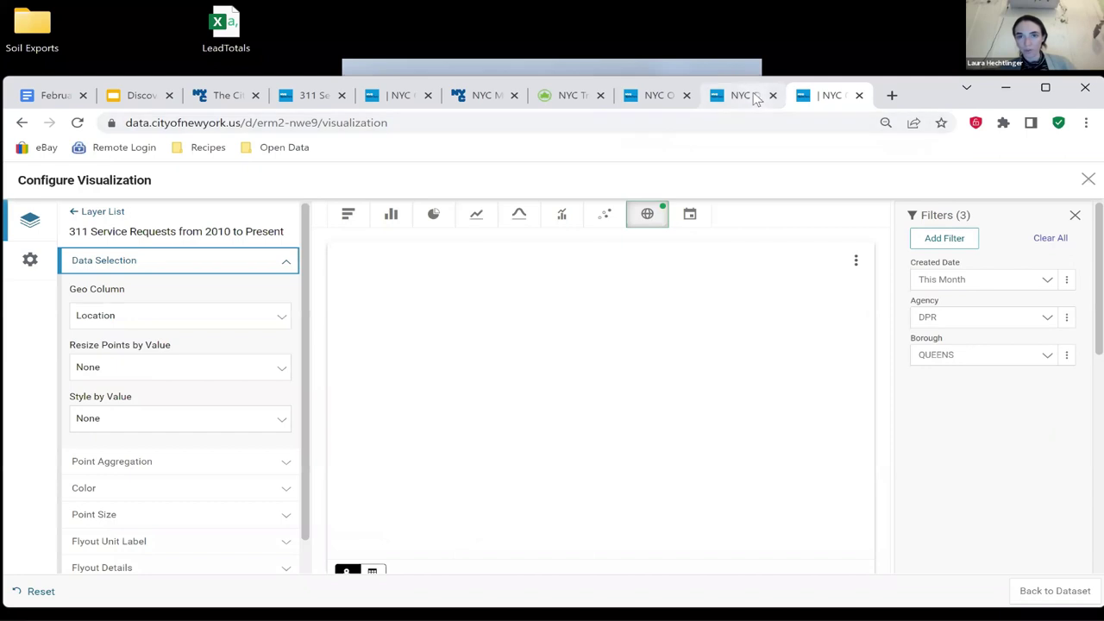
click(427, 96)
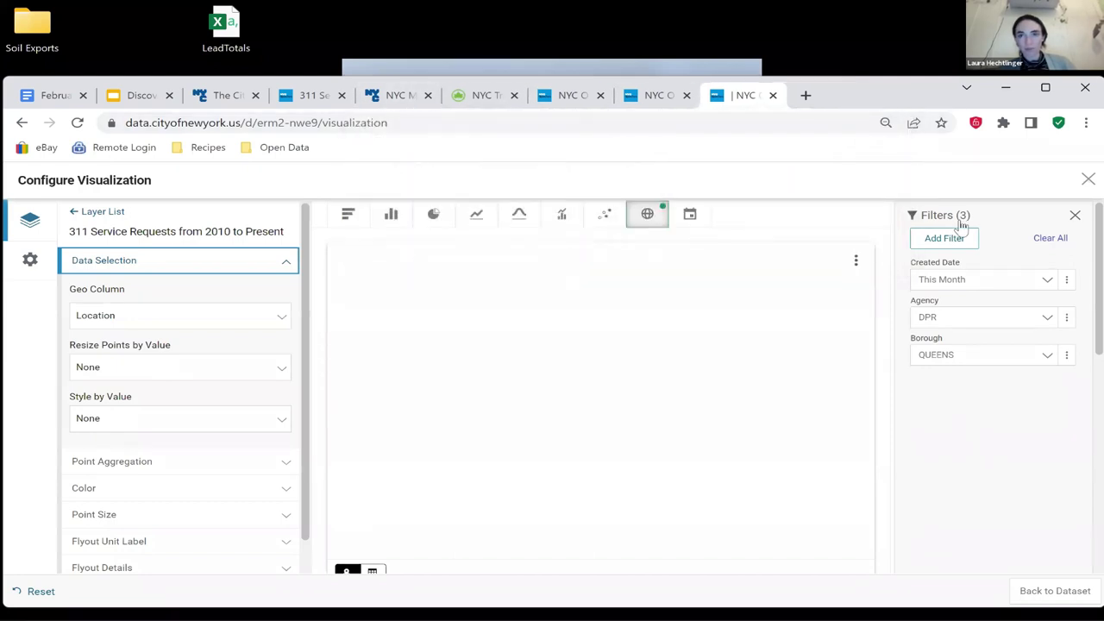
click(1047, 88)
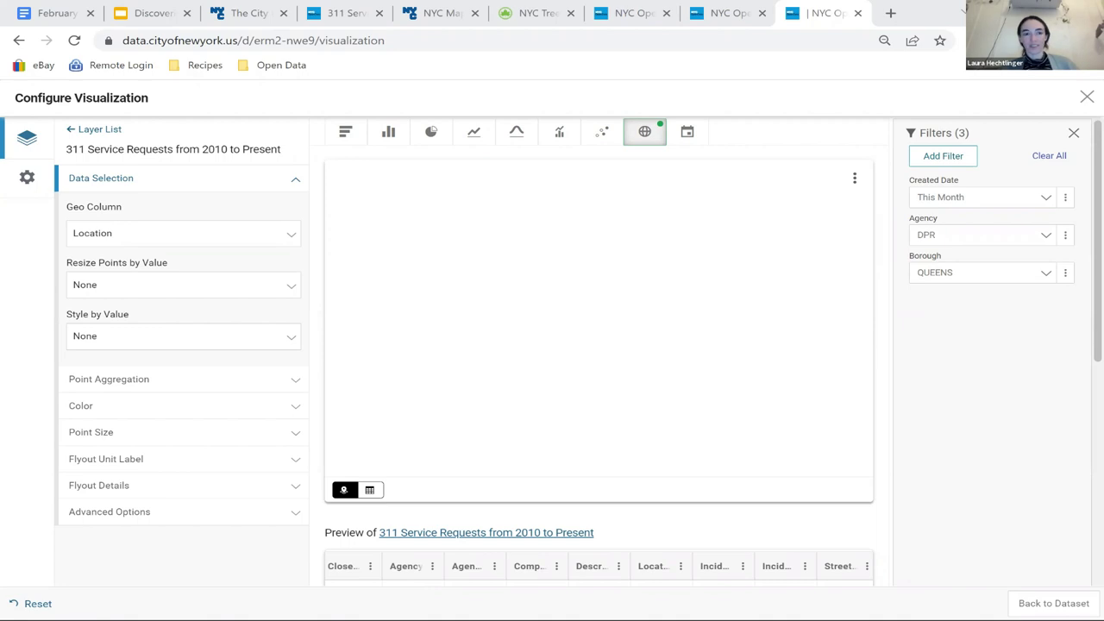
mouse_move(1044, 12)
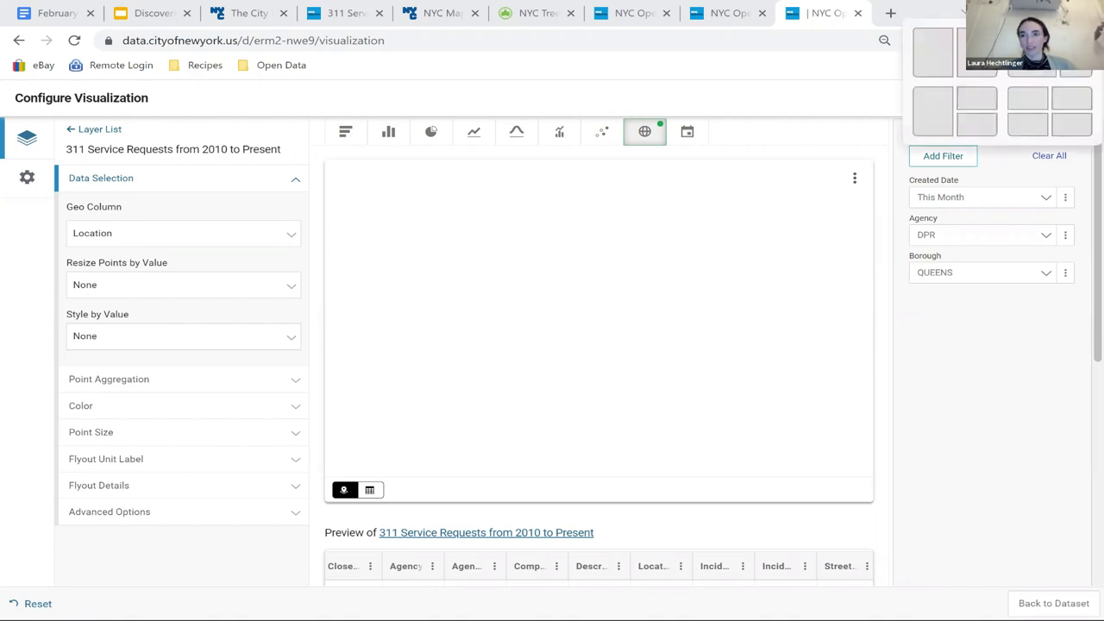
click(1044, 12)
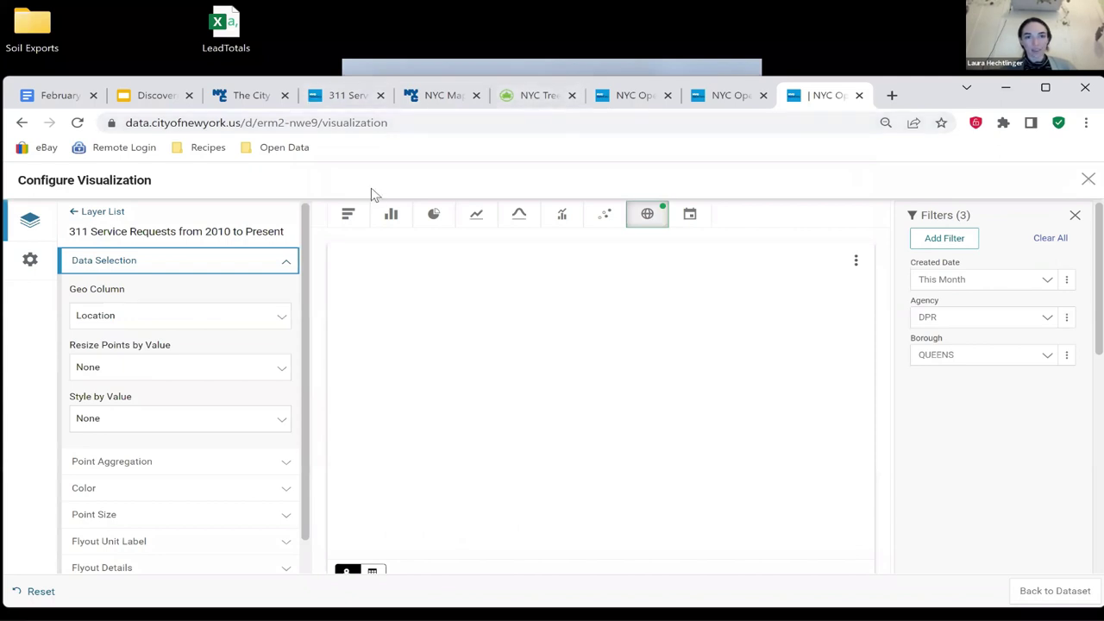
scroll(303, 242, down, 1)
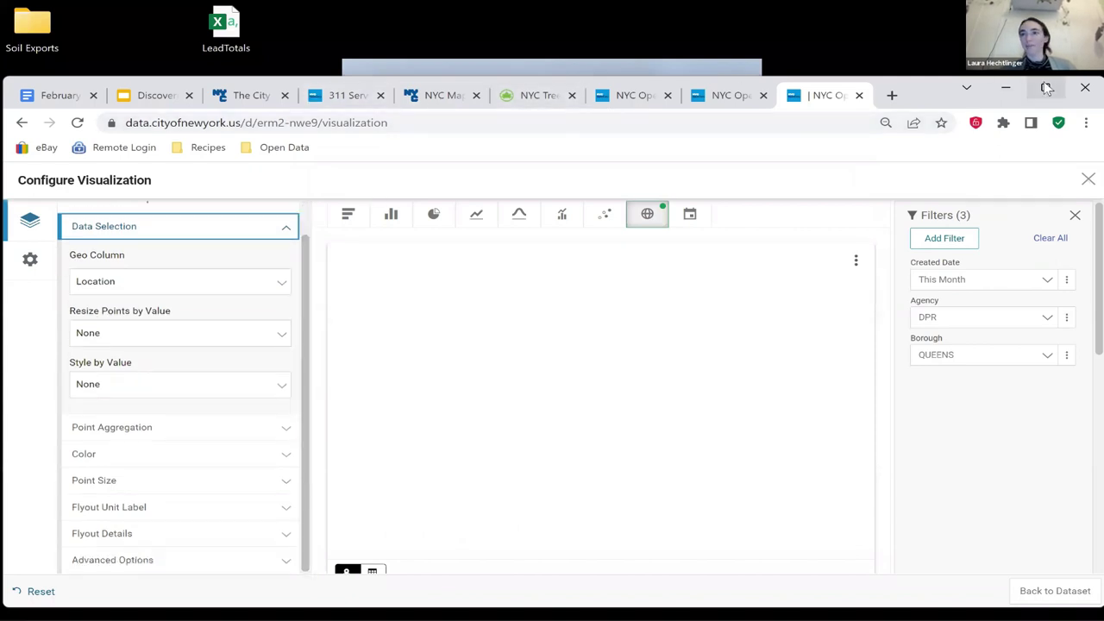
double_click(742, 85)
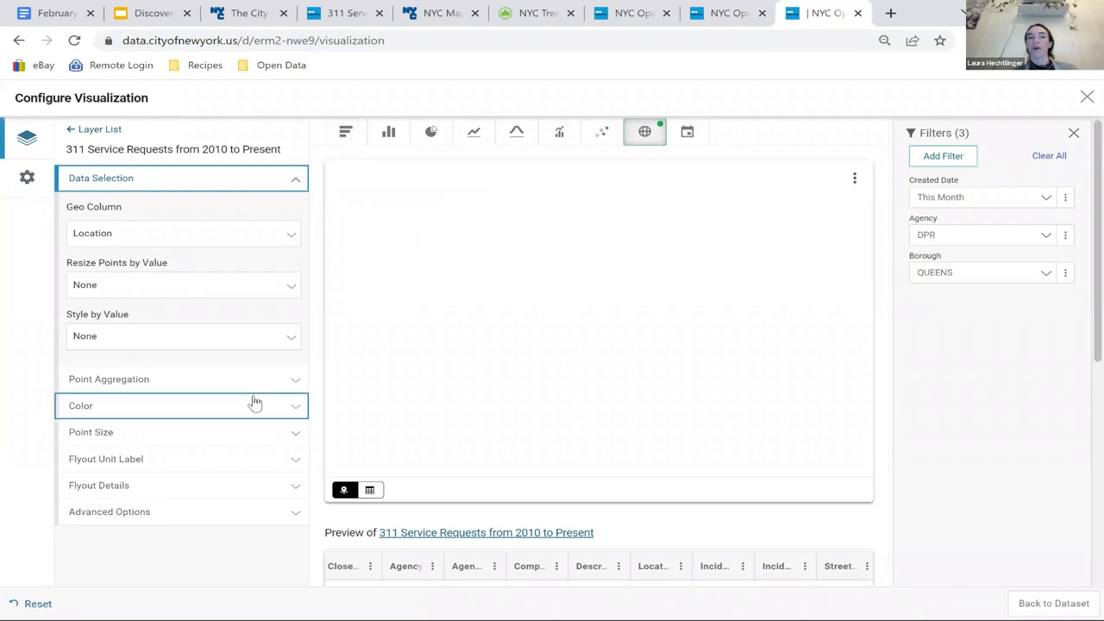
click(143, 434)
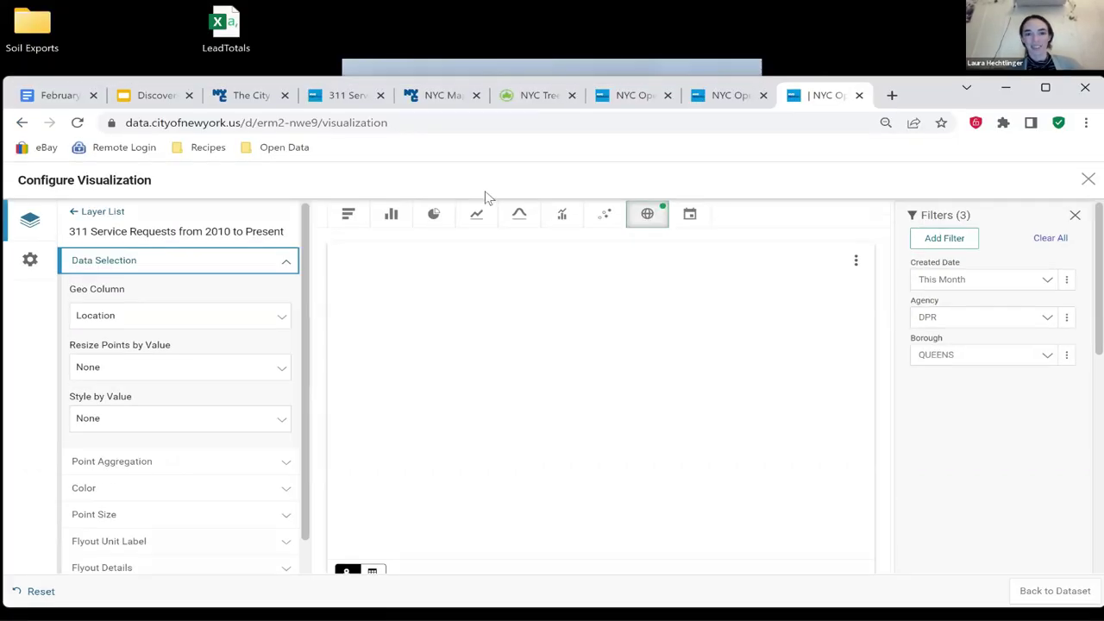
Step: Switch to the Discovering NYC Open Data slide deck and start the slideshow from slide 42, Tools that Use Open Data
click(158, 102)
scroll(88, 449, down, 15)
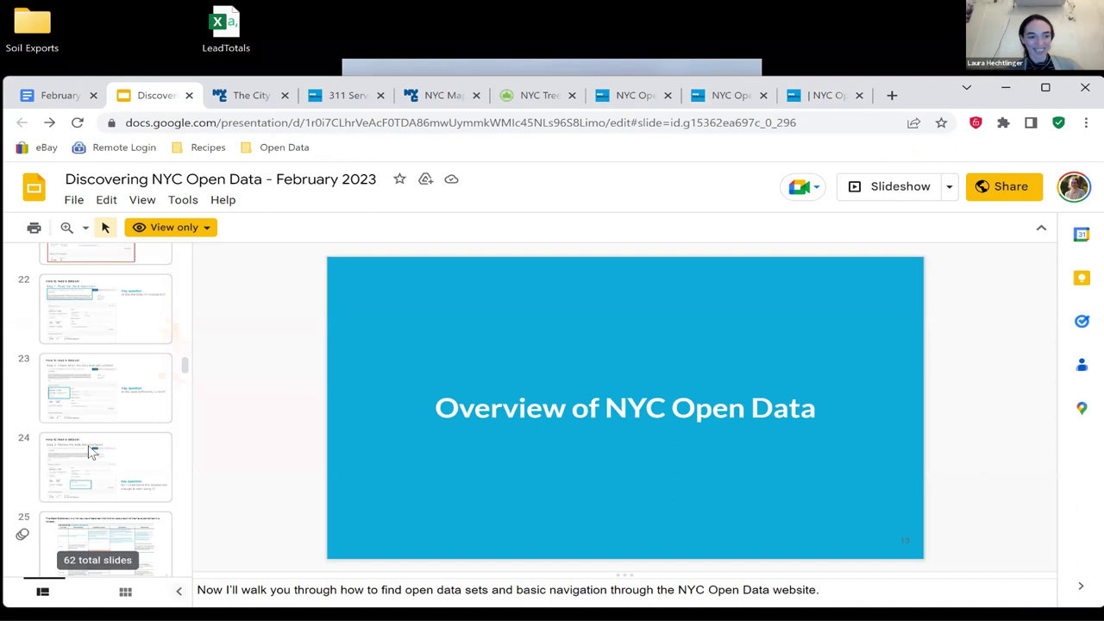
scroll(88, 445, down, 13)
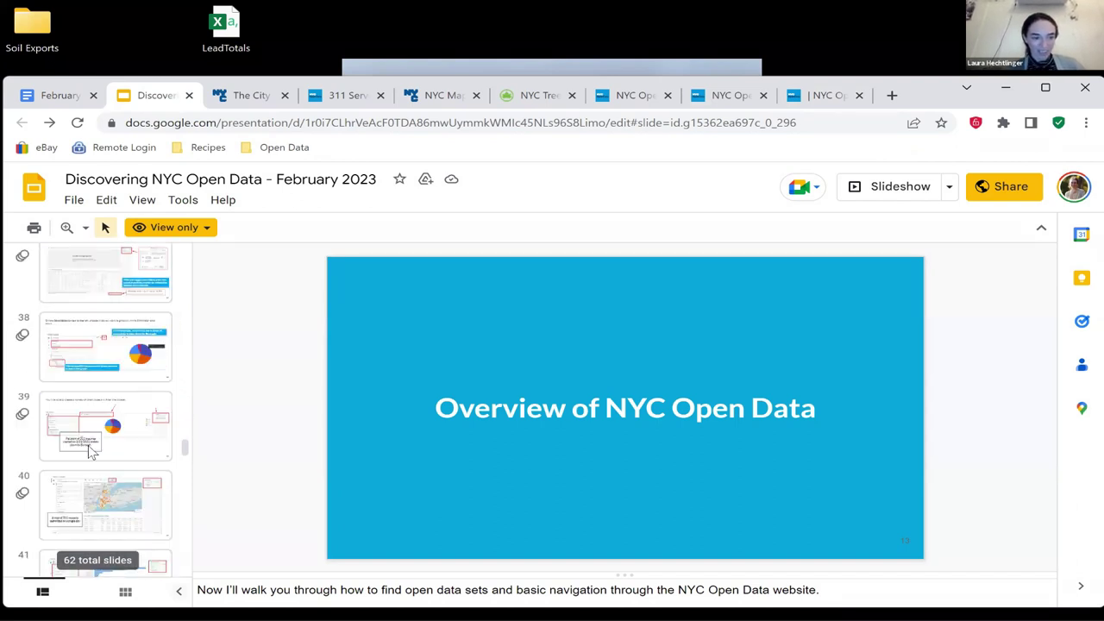
click(95, 356)
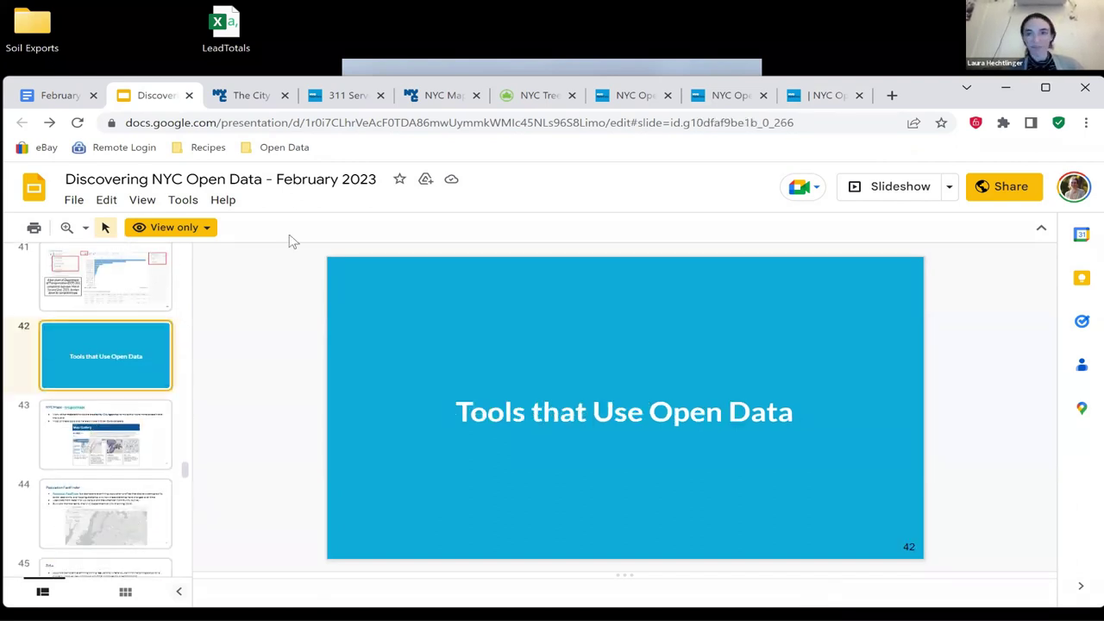
click(854, 188)
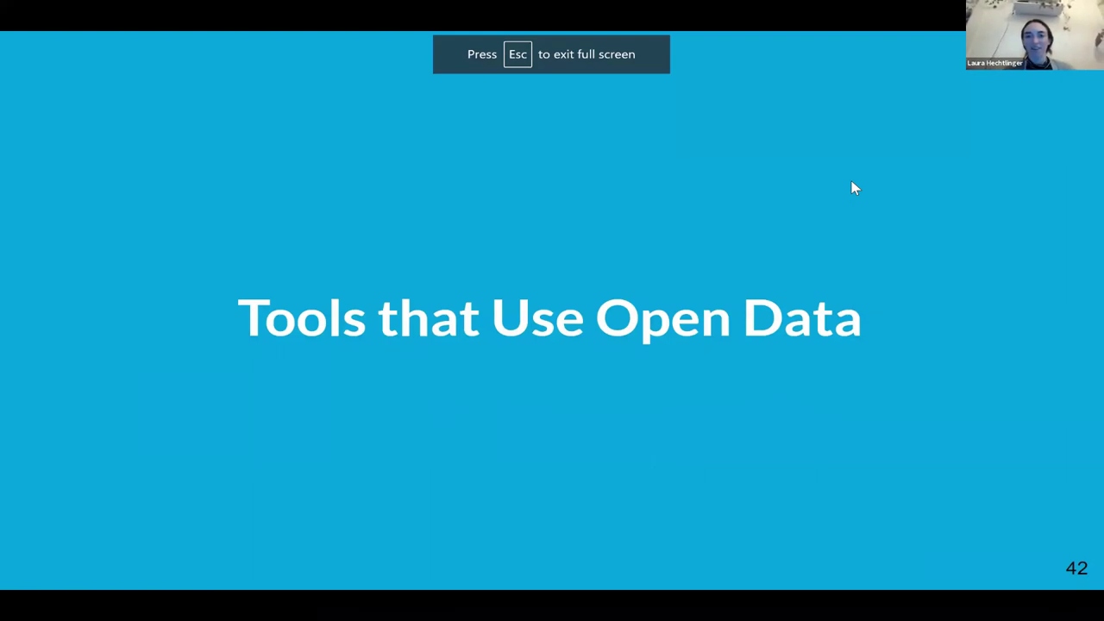
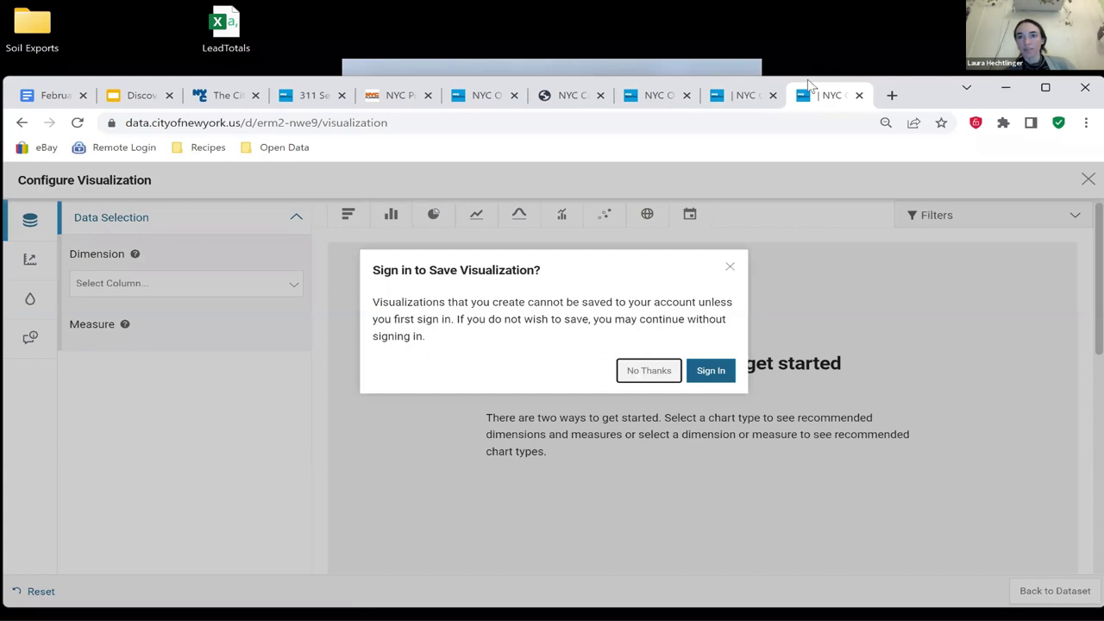
Step: Continue without signing in, maximize the window and add an Agency filter to the 311 Service Requests visualization
click(648, 370)
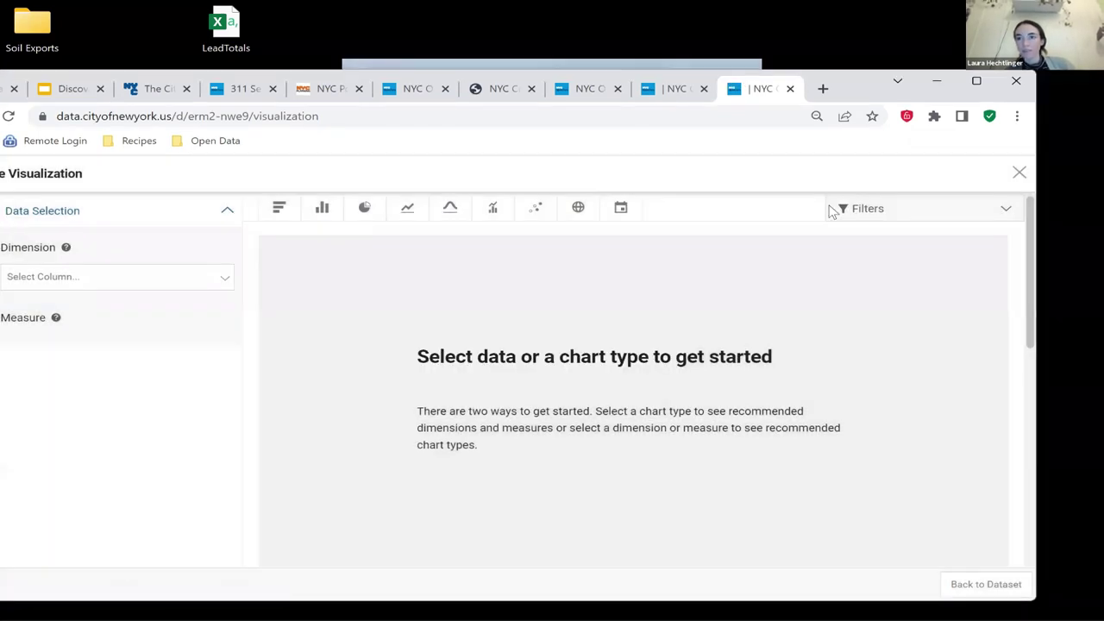
key(super+Up)
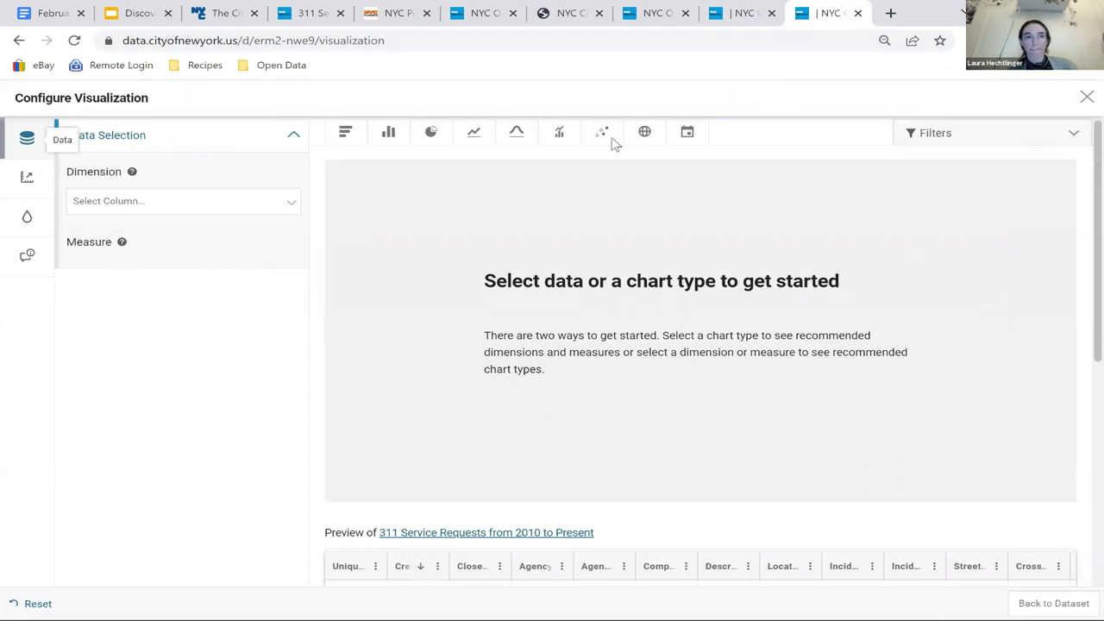
click(998, 135)
click(935, 164)
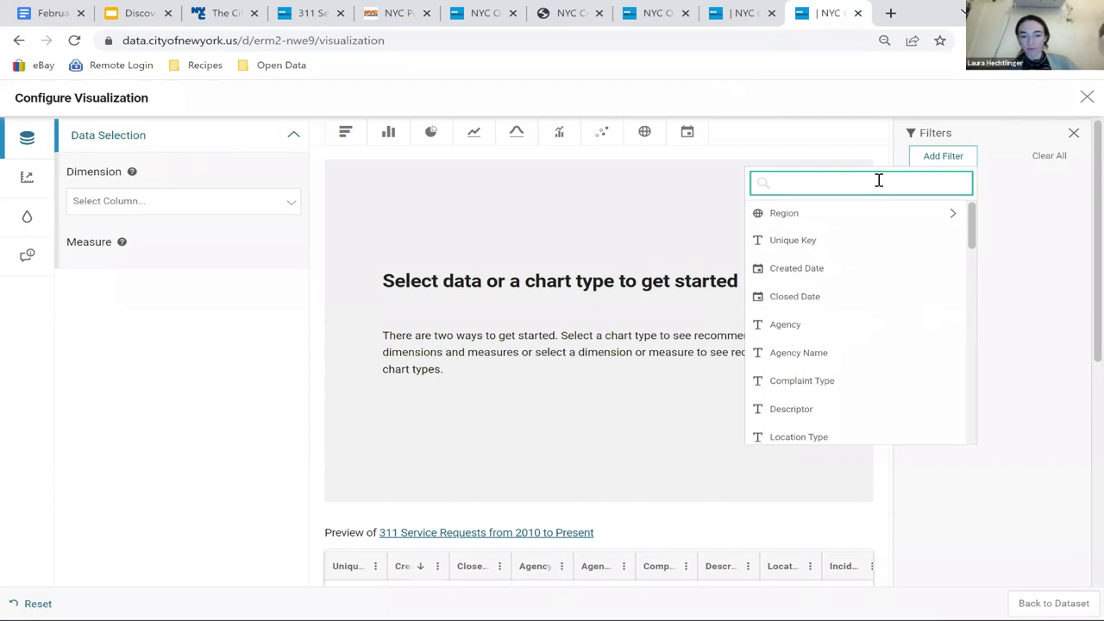
text(agenc)
click(872, 239)
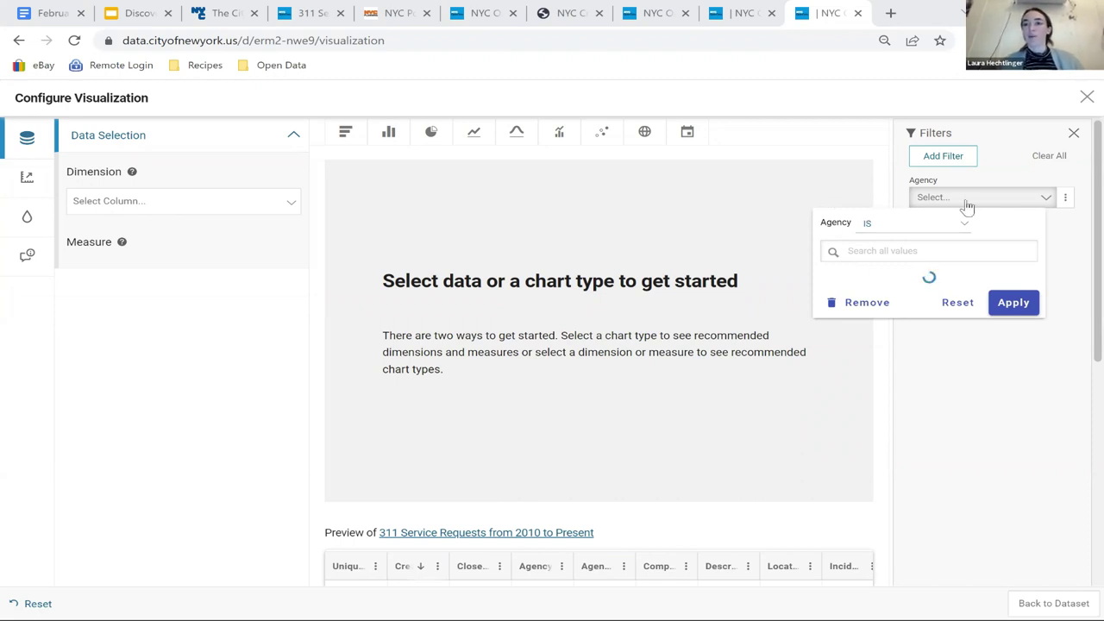
Step: Try to find dpr among the Agency filter's values, then close the value list and shrink the browser window
click(900, 249)
text(dpr)
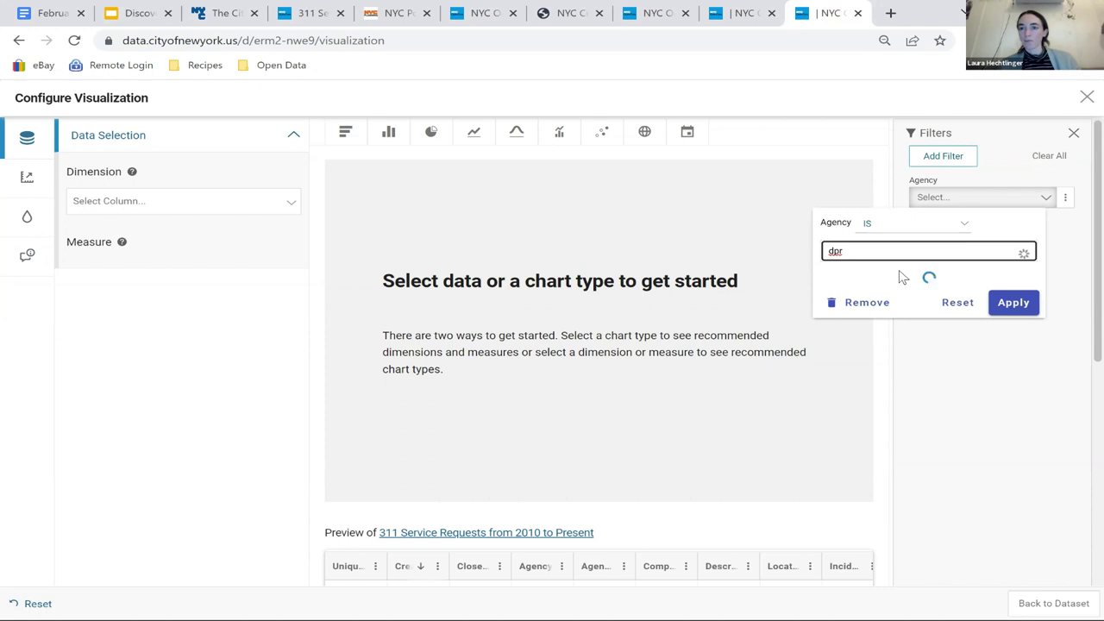
click(1015, 222)
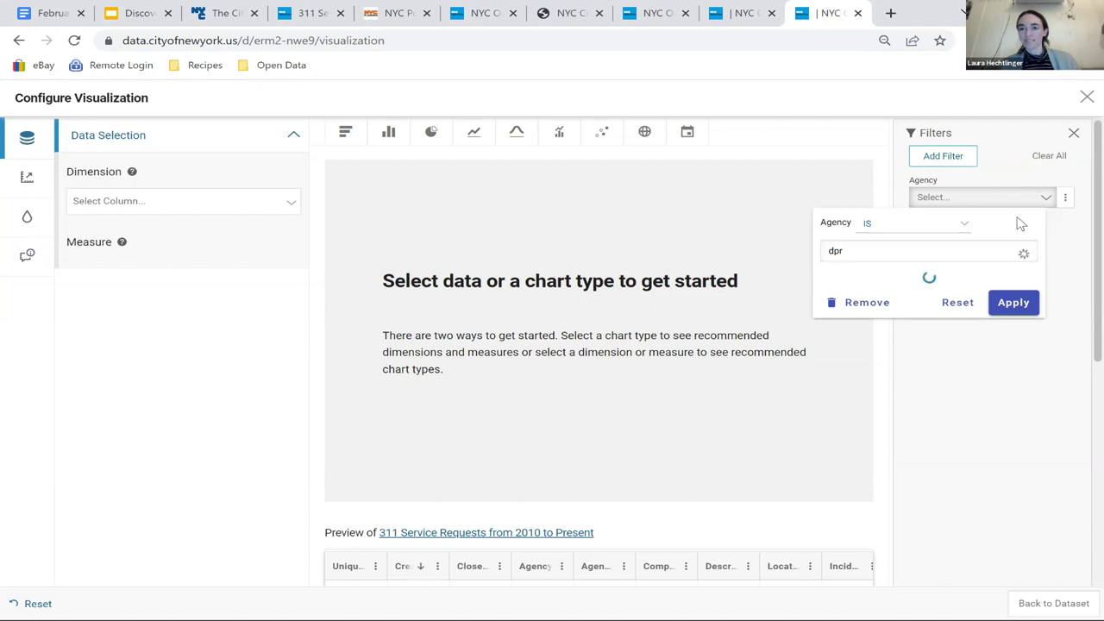
click(986, 343)
key(super+Down)
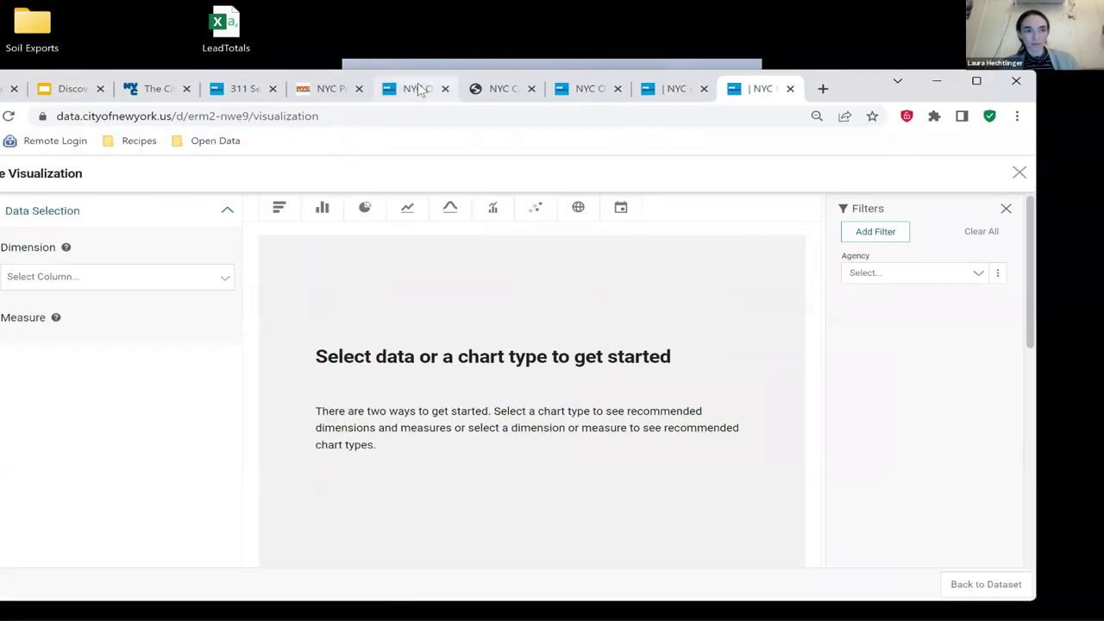
Step: Reload the 311 visualization page, close the two neighbouring NYC Open Data tabs and maximize the browser window
click(8, 114)
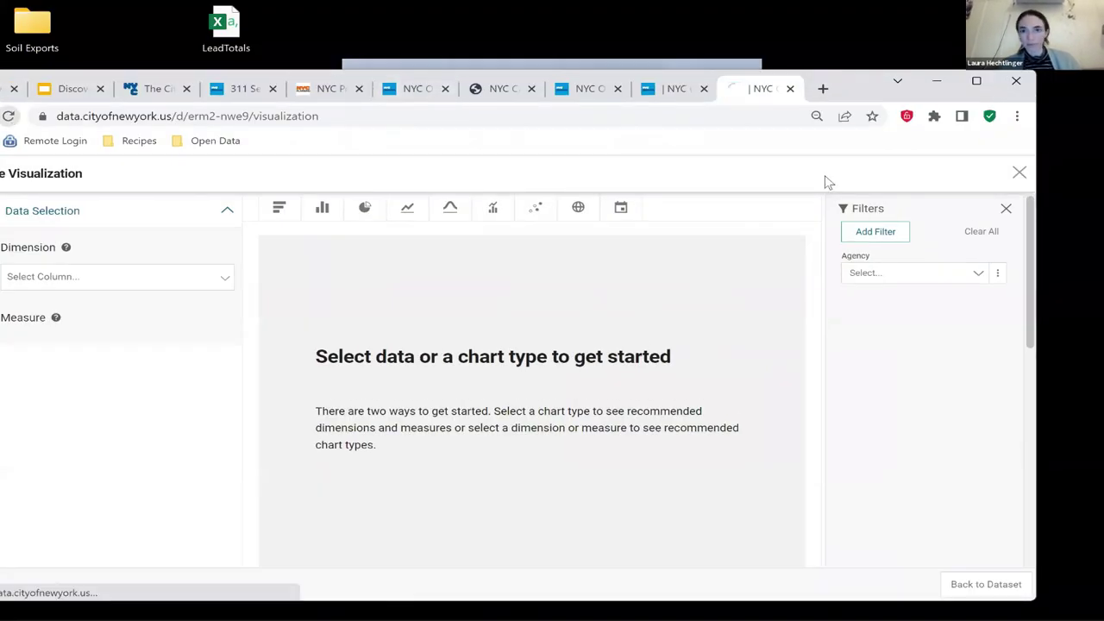
click(704, 88)
click(617, 89)
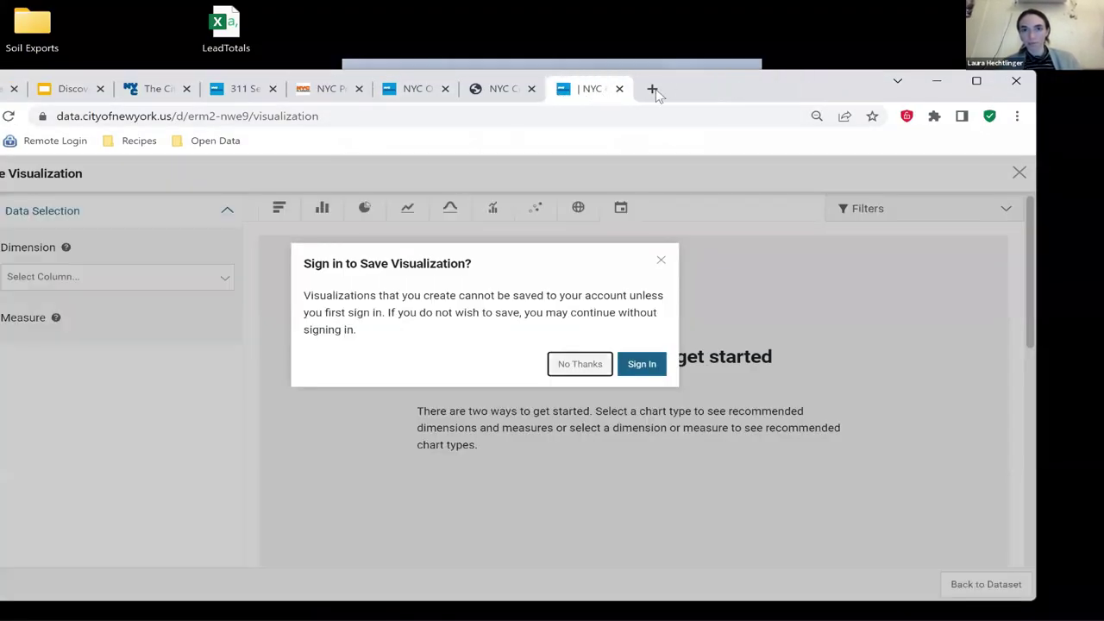
click(977, 81)
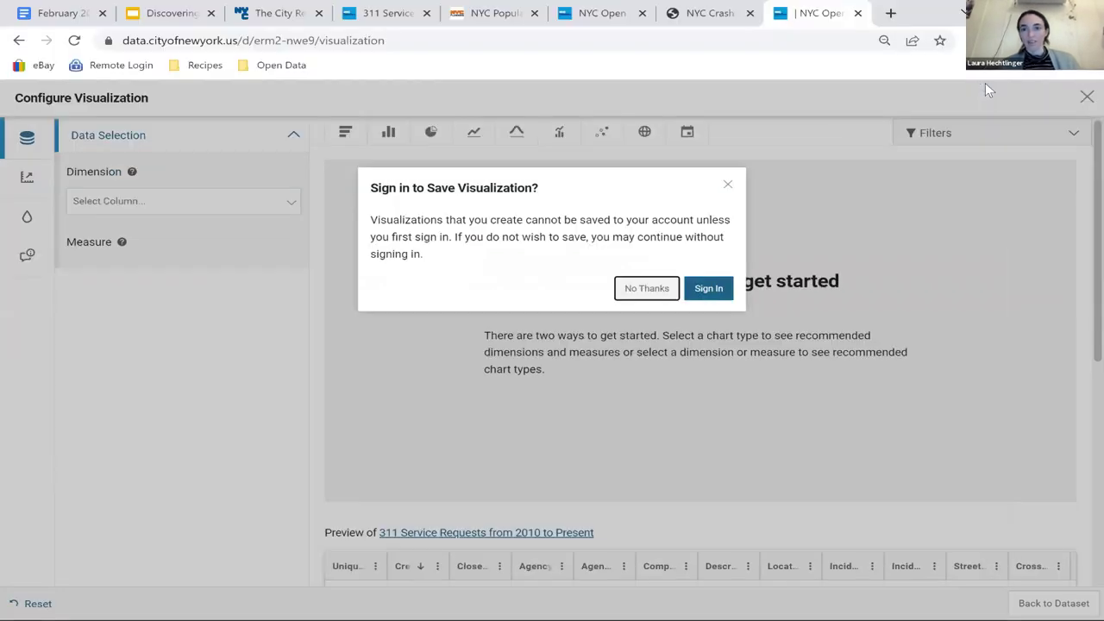
Step: Dismiss the sign-in prompt, add an Agency filter and apply the value DPR
click(727, 185)
click(974, 140)
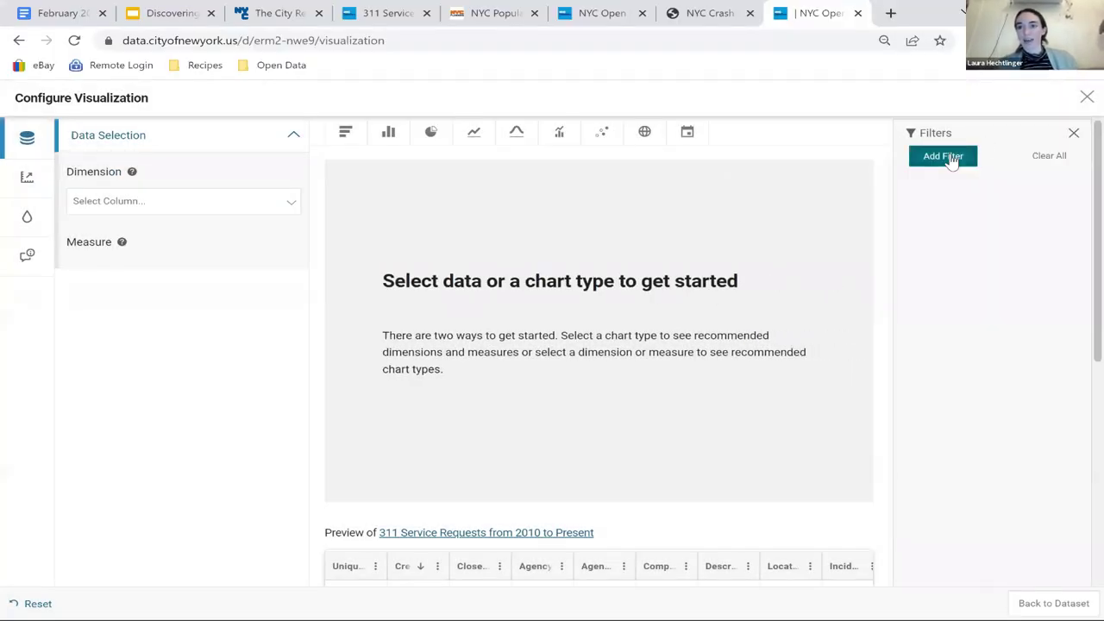
click(950, 162)
text(agency)
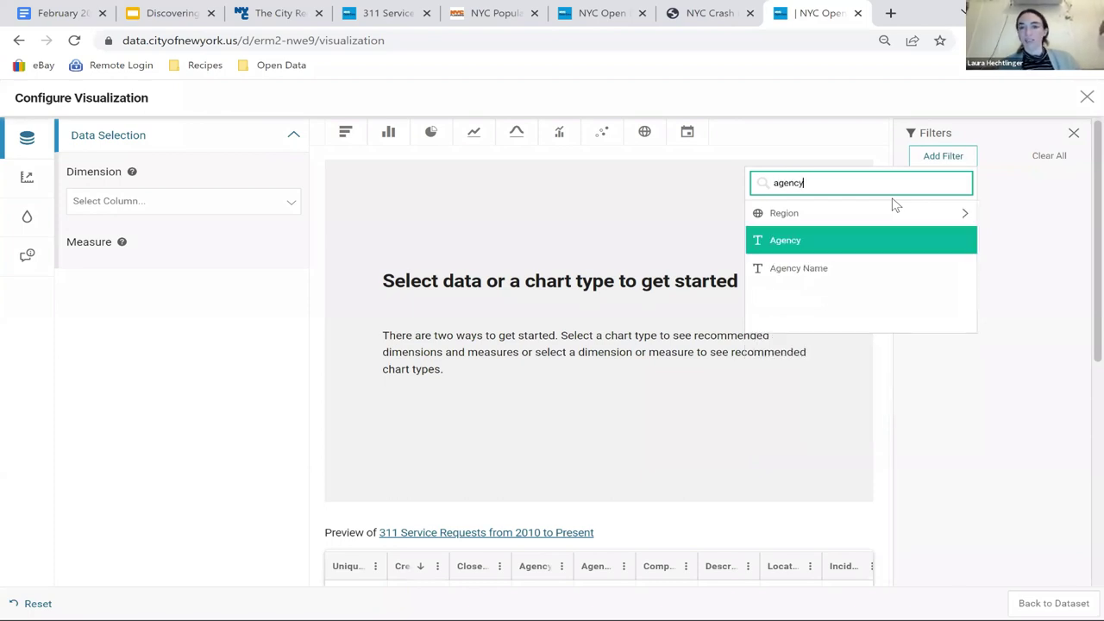
key(Return)
text(dpr)
scroll(864, 417, down, 2)
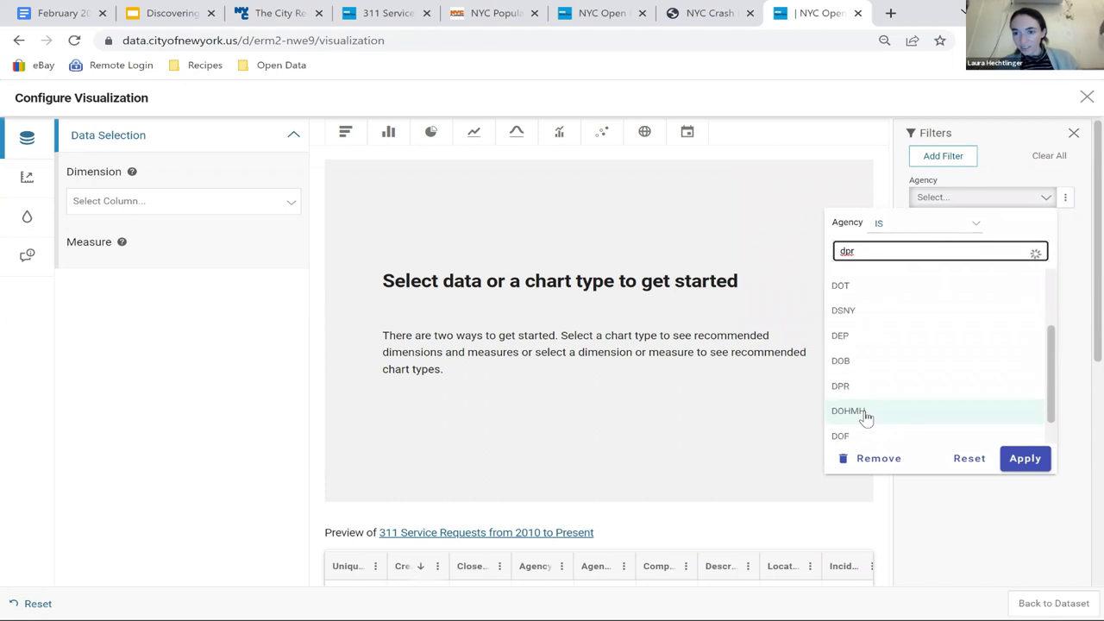
click(1023, 459)
Step: Add a filter on the Incident Zip column
click(971, 164)
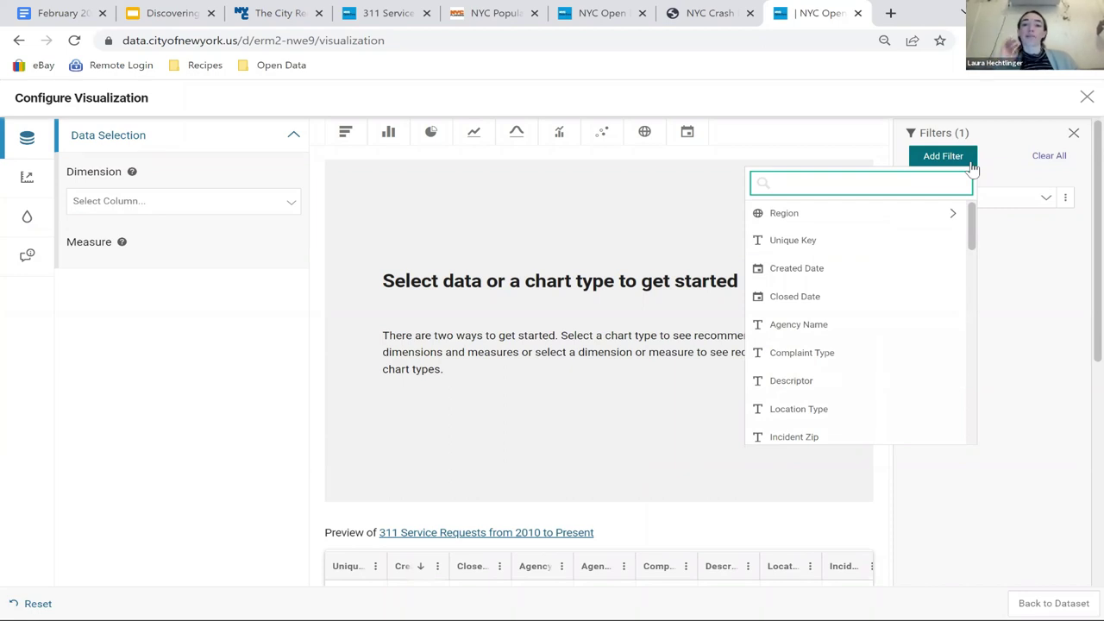
scroll(973, 270, down, 1)
scroll(971, 265, down, 2)
scroll(971, 264, up, 1)
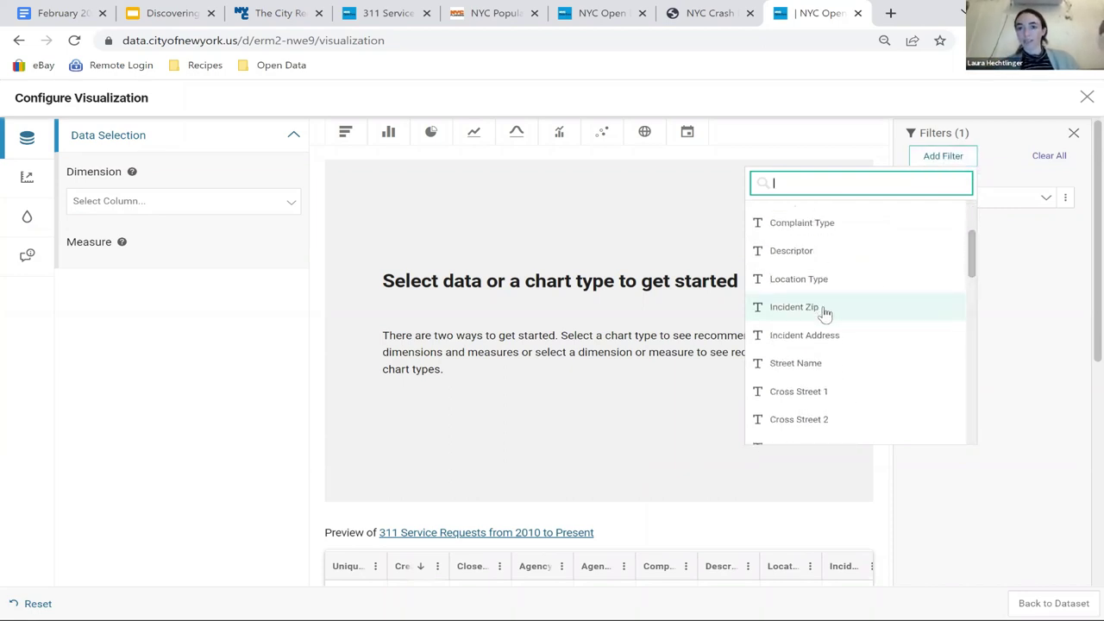
click(825, 312)
Step: Try to find zip code 11101 among the Incident Zip filter's values
click(1025, 248)
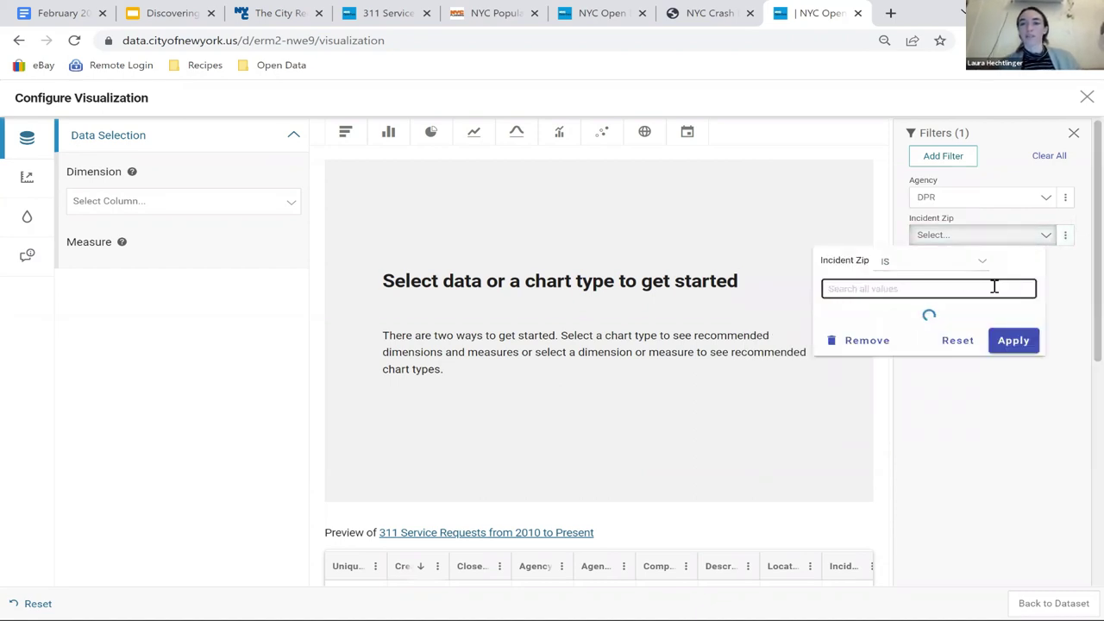
text(11101)
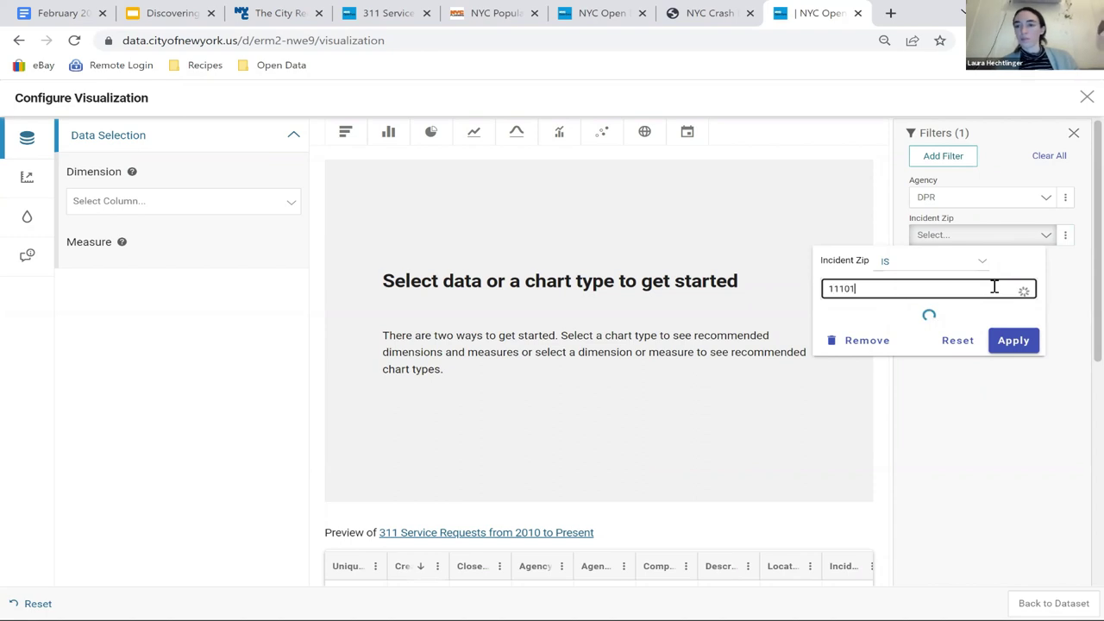
click(1024, 351)
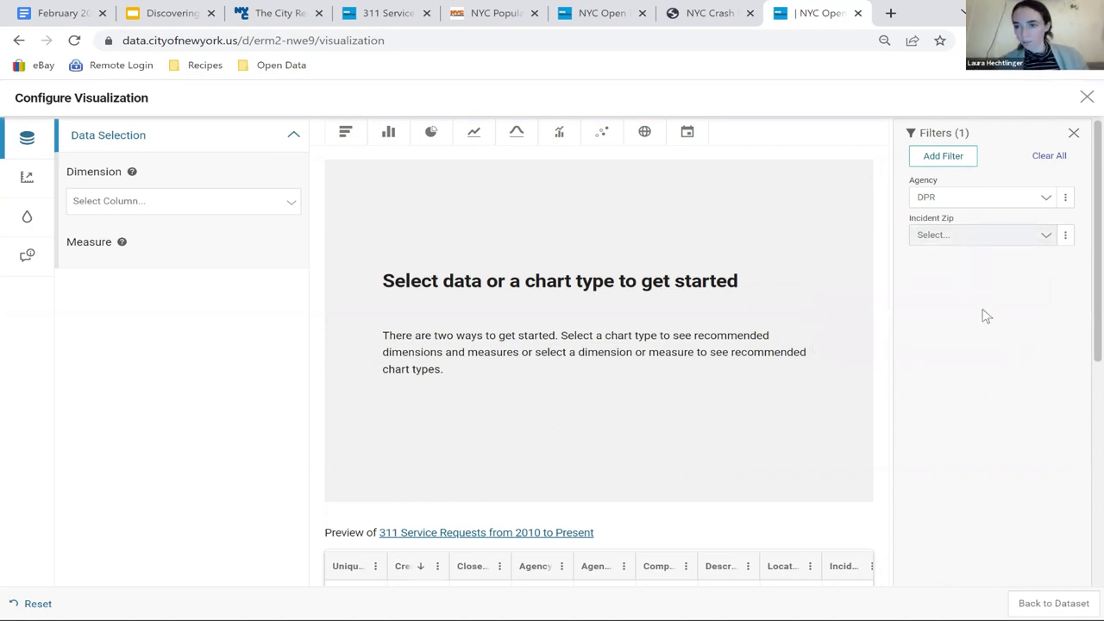
click(992, 236)
text(11101)
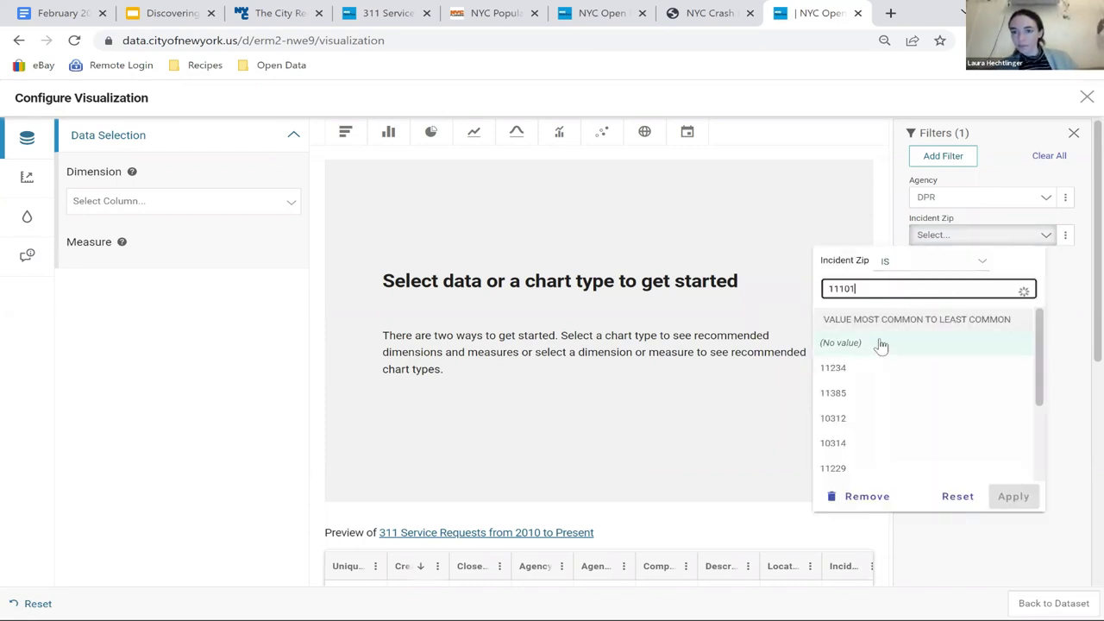
Step: Try zip code 11222 in the Incident Zip value search and close the value list
key(BackSpace)
key(BackSpace)
key(BackSpace)
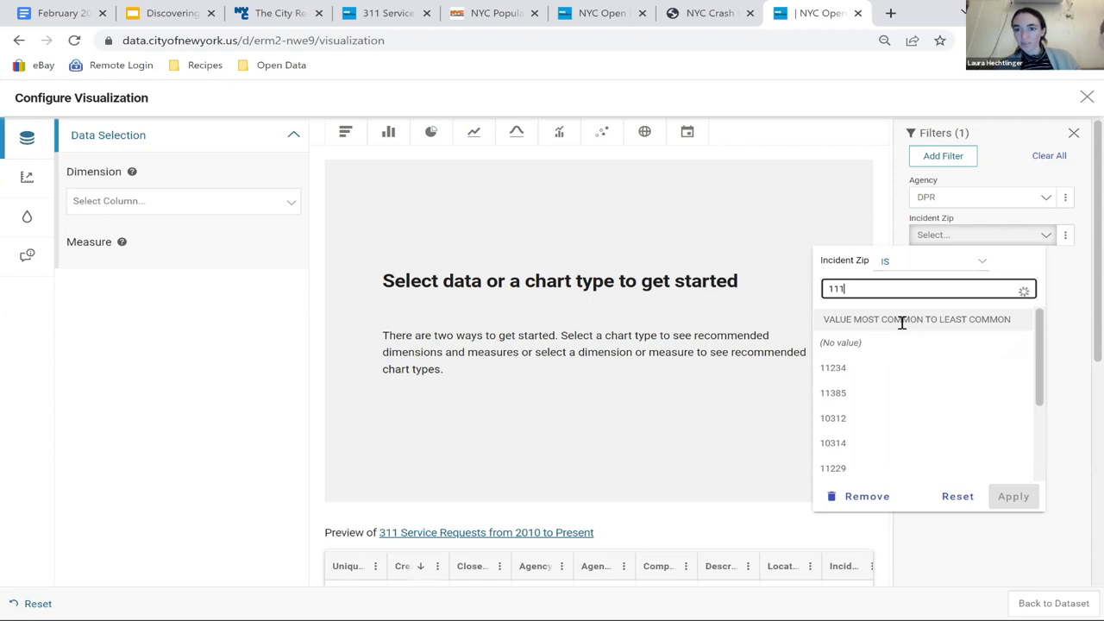
text(222)
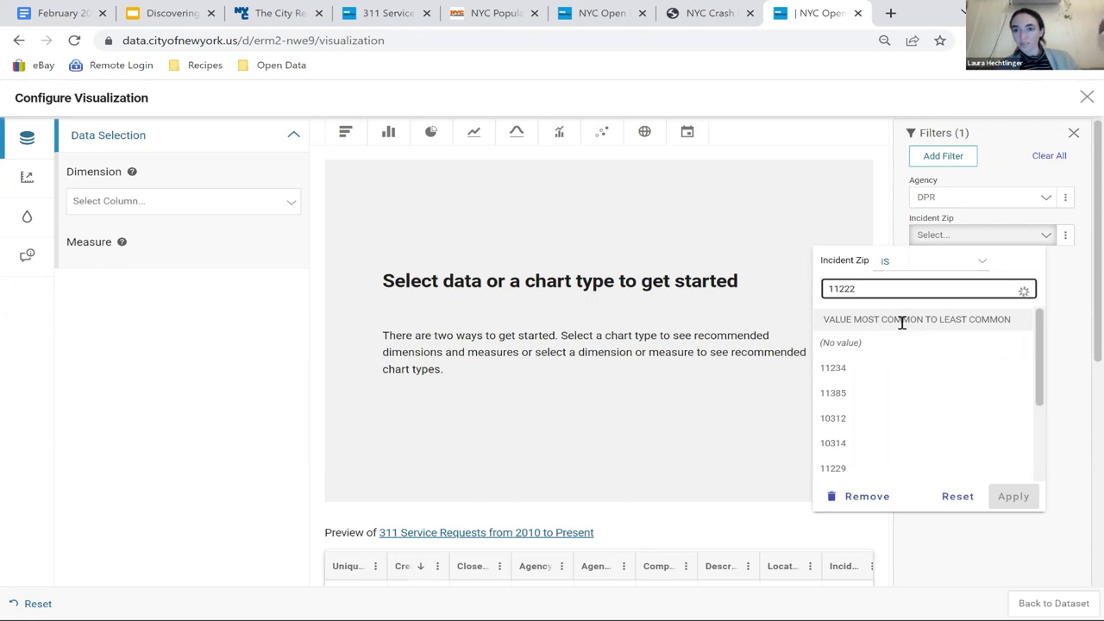
click(973, 539)
Step: Add a Created Date filter and apply the relative date This Week
click(954, 165)
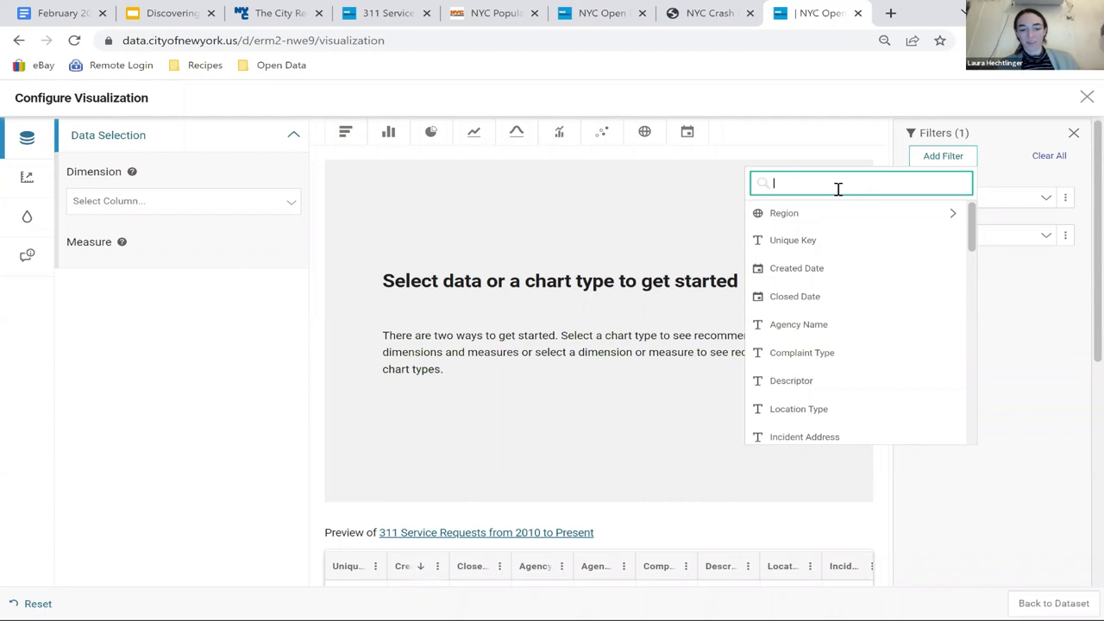
text(created)
click(795, 240)
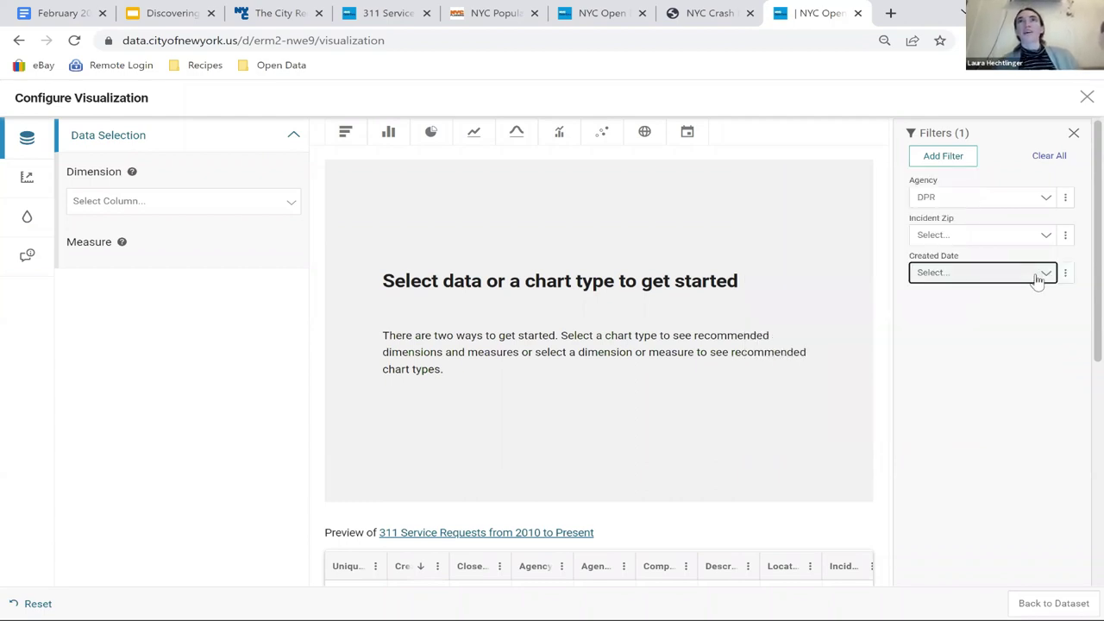
click(1038, 274)
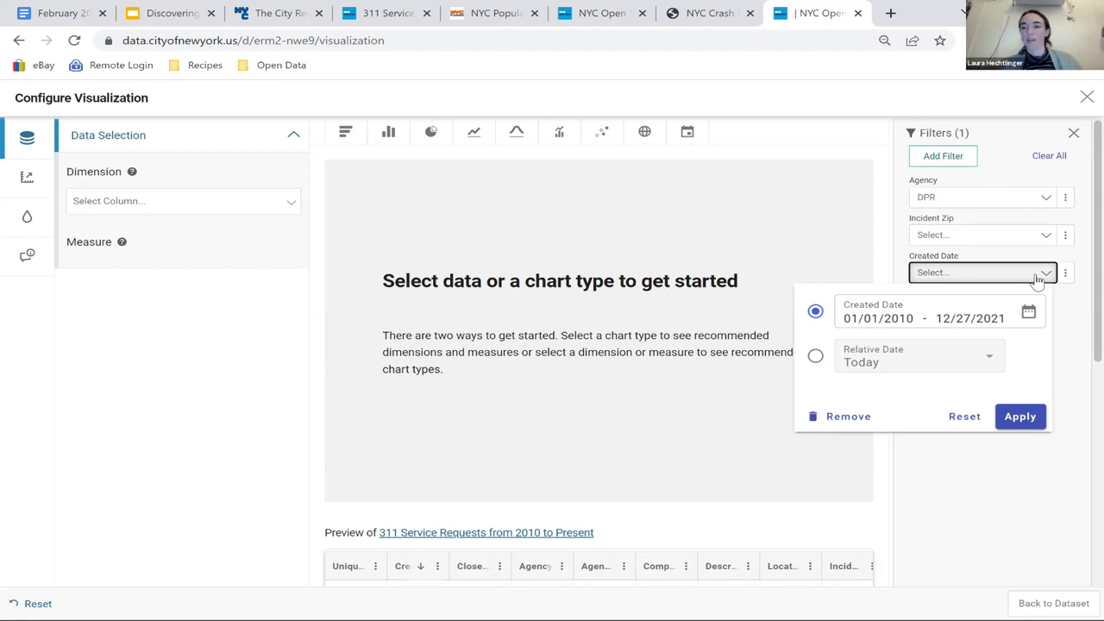
click(814, 356)
click(864, 363)
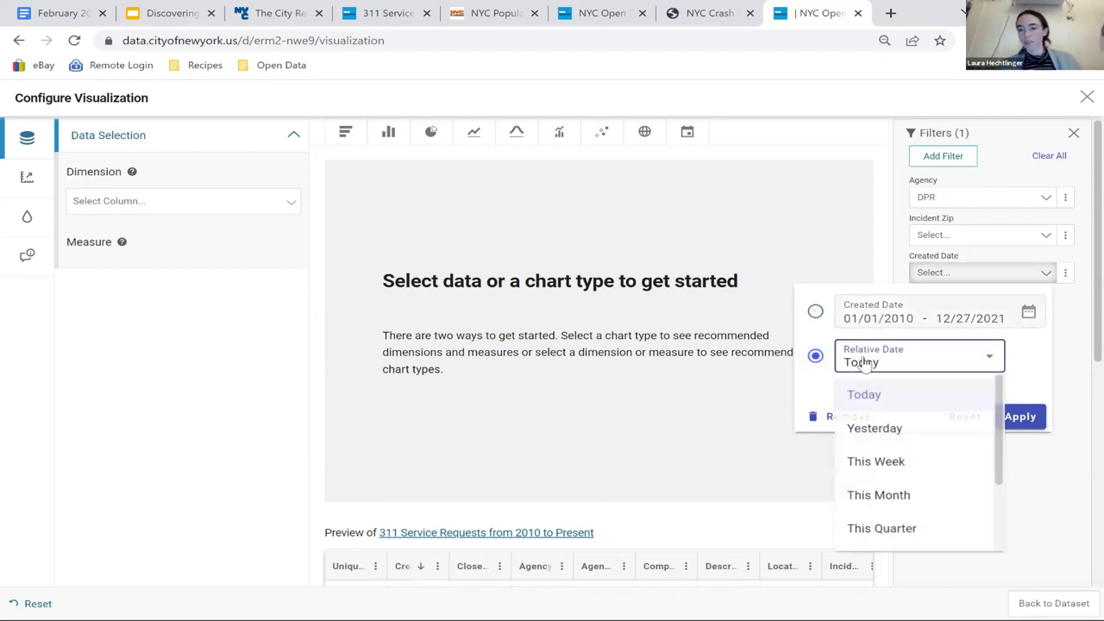
click(922, 461)
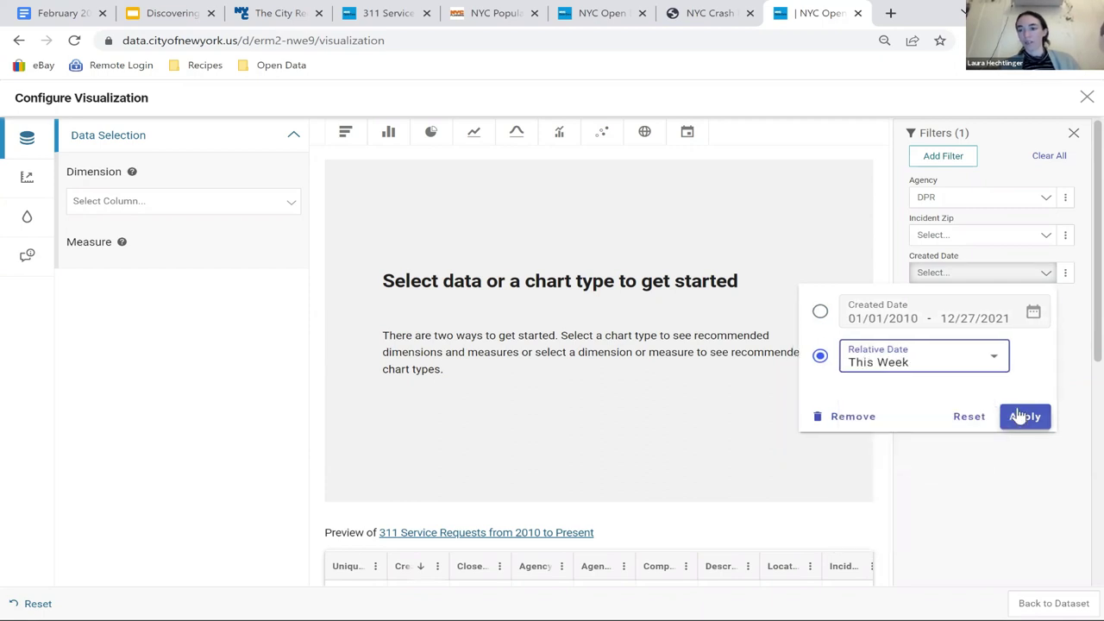
click(1021, 416)
Step: Recreate the Incident Zip filter, try the value 11101 in it and remove the filter
click(1004, 242)
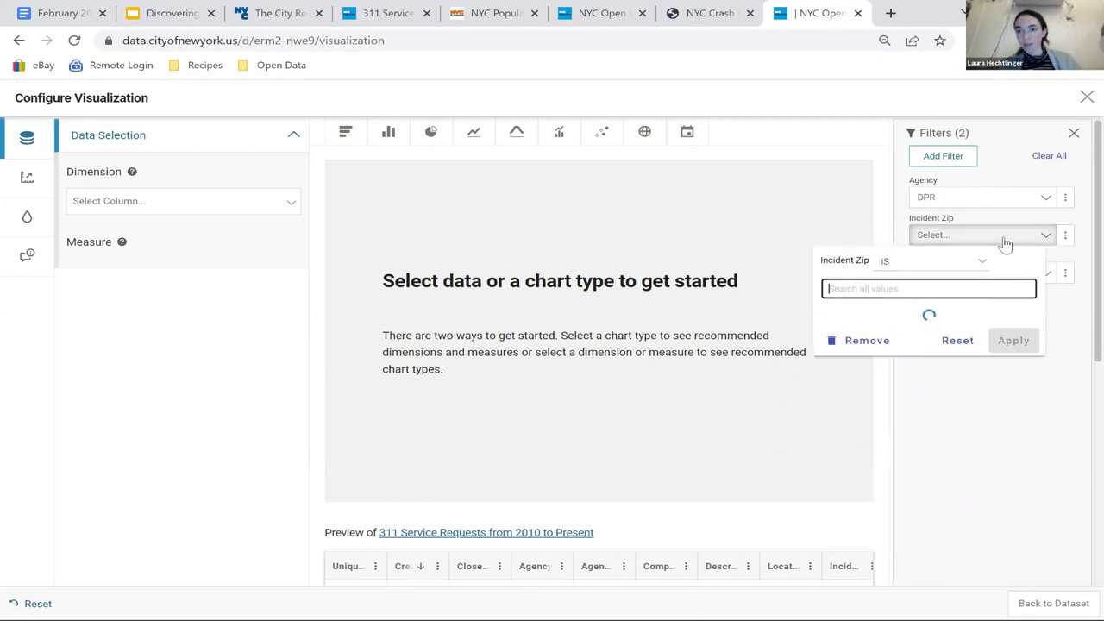
click(867, 342)
click(944, 155)
click(863, 402)
text(11101)
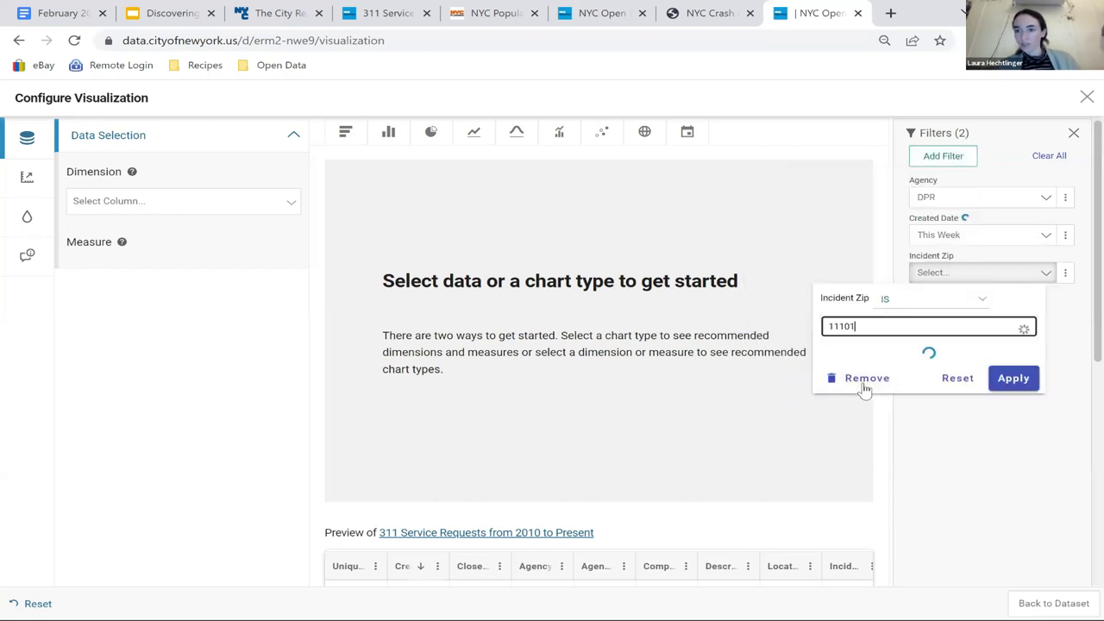
click(865, 381)
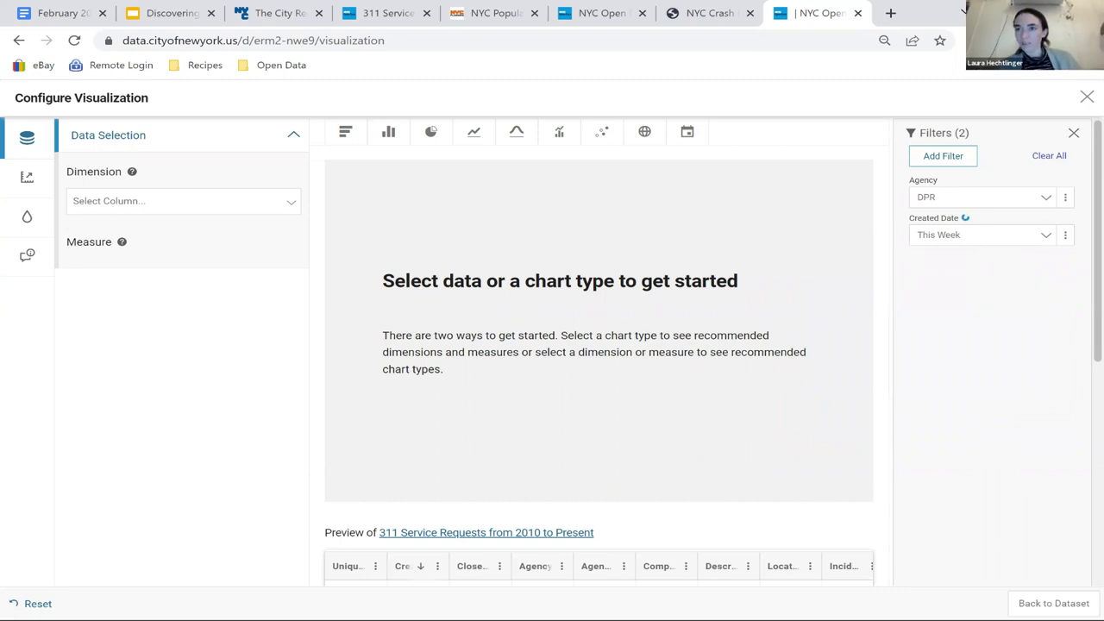
Step: Check the data preview table for the rows matching the Agency and Created Date filters
mouse_move(1042, 12)
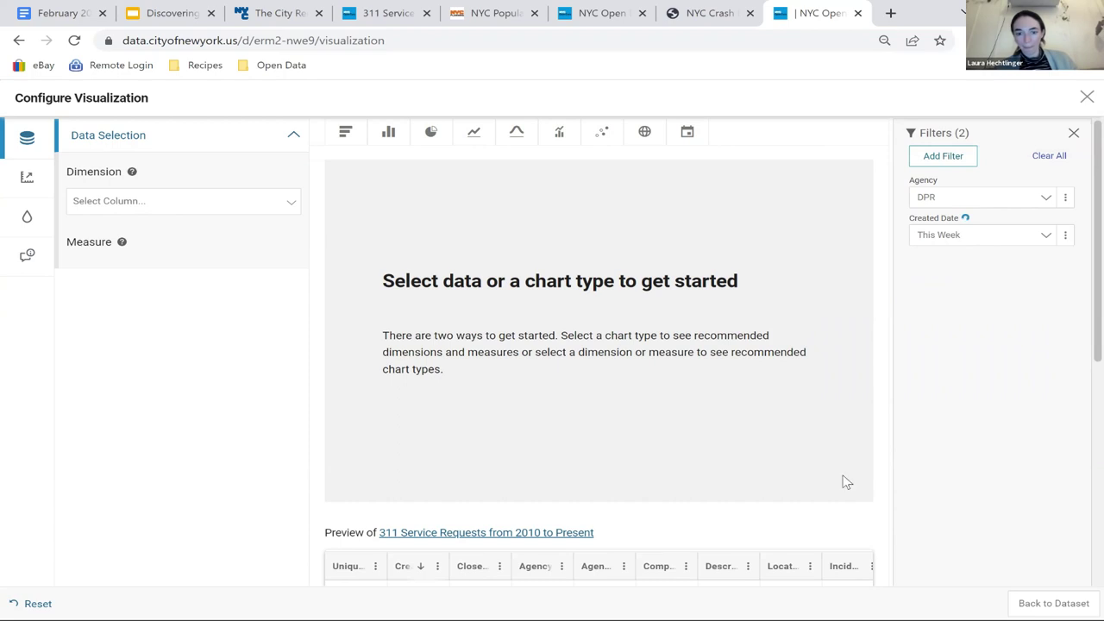
scroll(842, 540, down, 5)
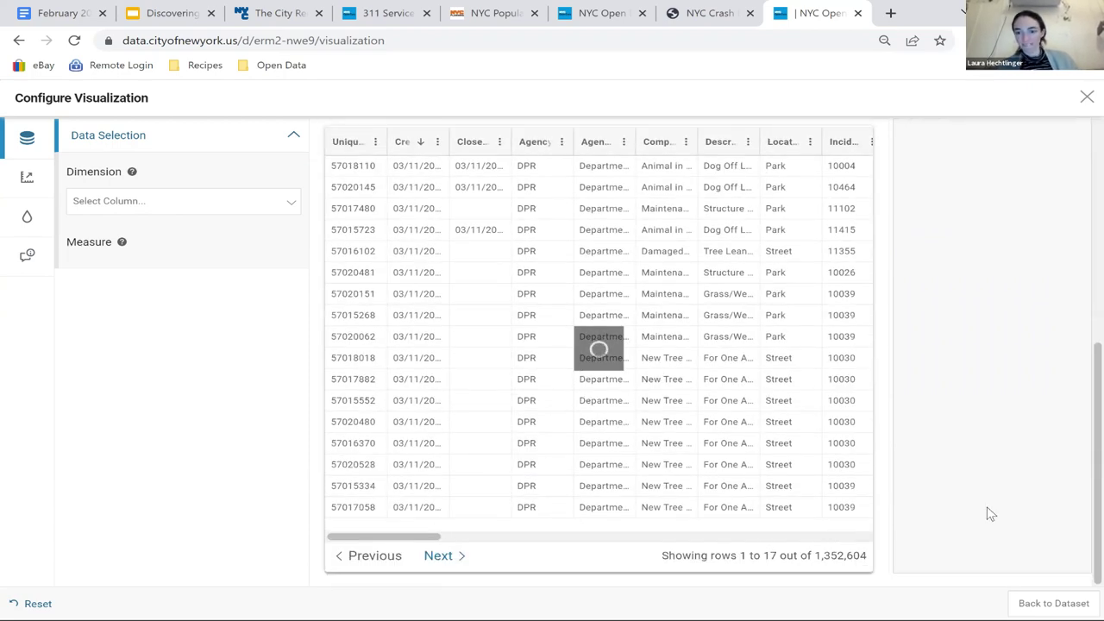
scroll(991, 514, up, 5)
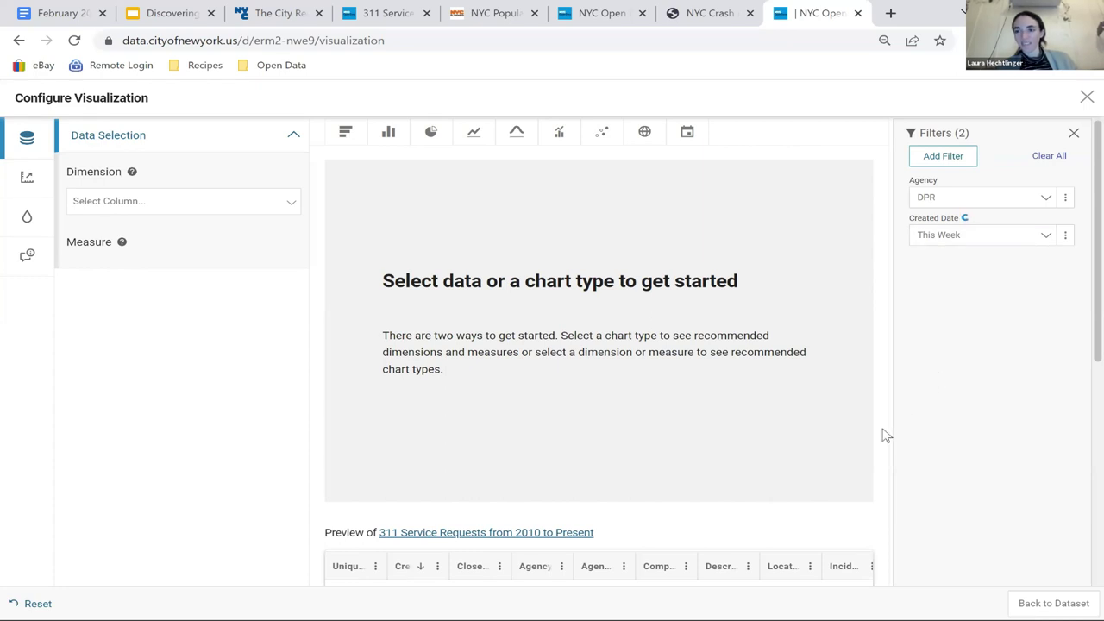
scroll(886, 435, down, 5)
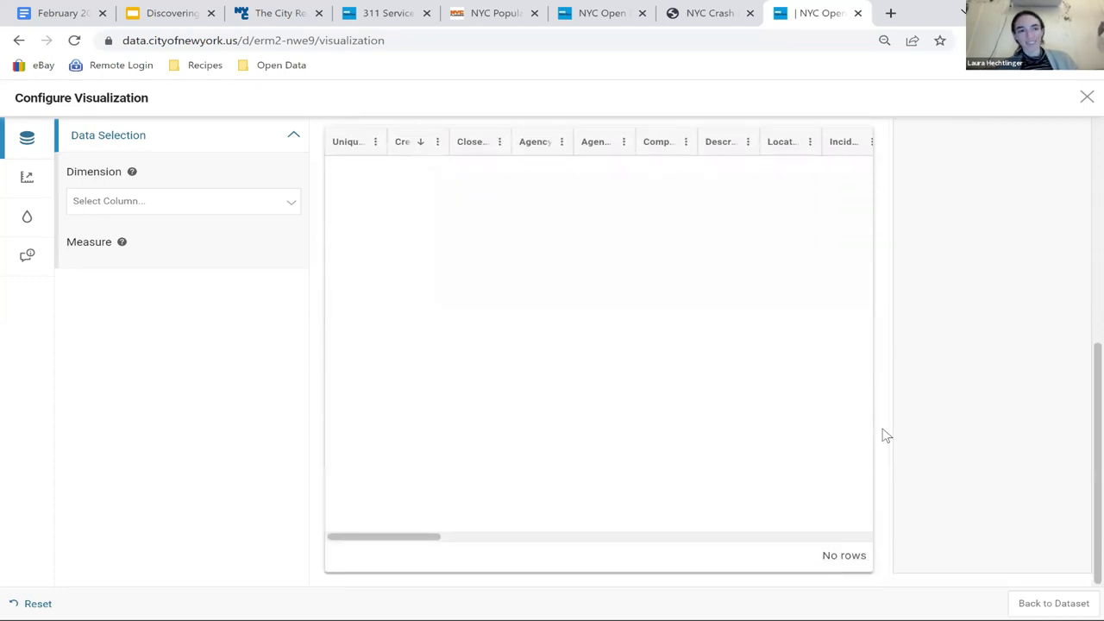
scroll(885, 436, up, 3)
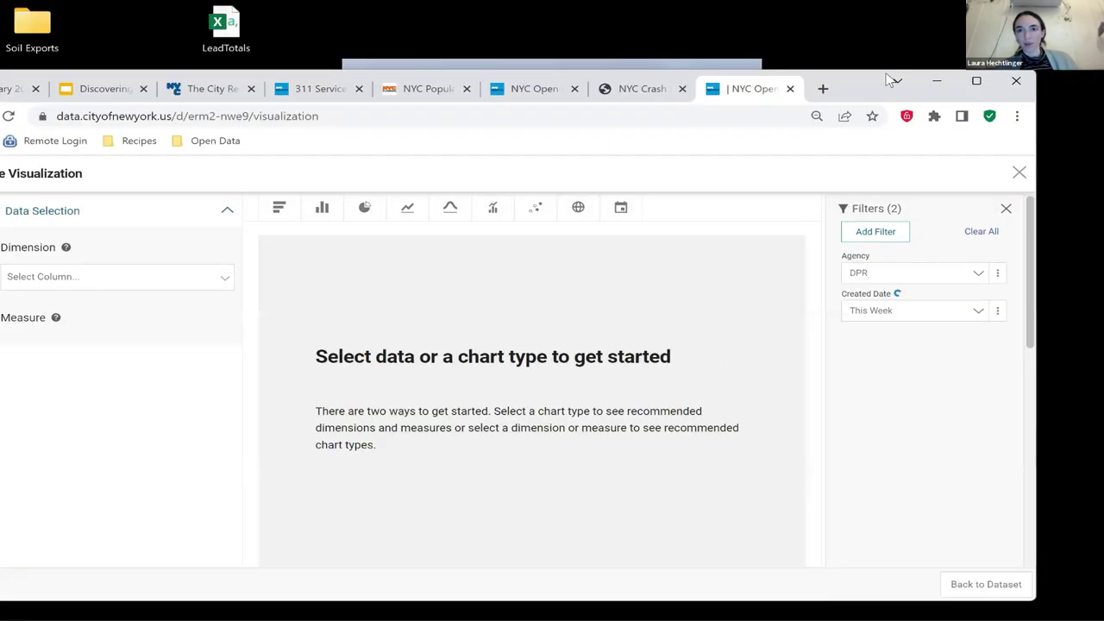
Step: Reload the visualization page and decline the prompt to sign in for saving
click(817, 40)
key(Return)
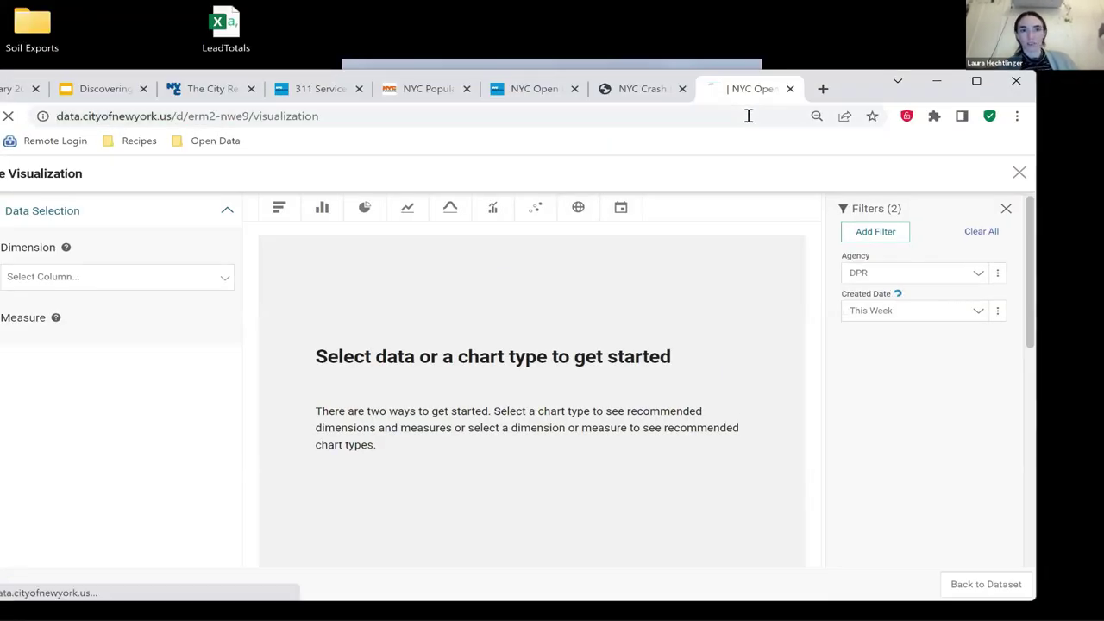
mouse_move(975, 83)
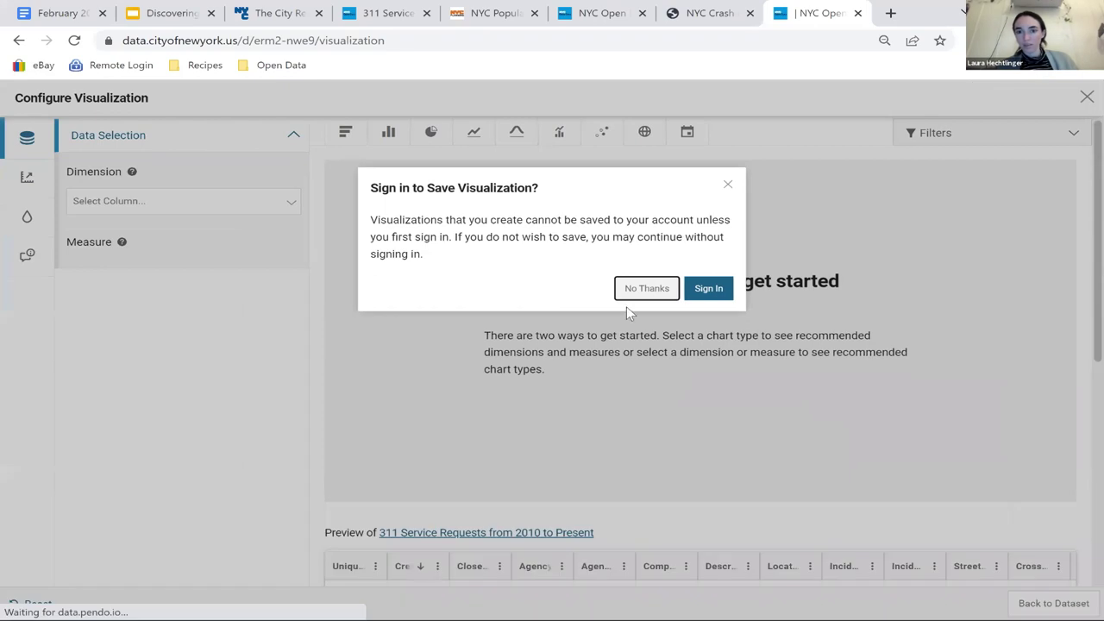
click(661, 260)
Step: Add a Created Date filter with the relative date This Month and check the preview table
click(1000, 145)
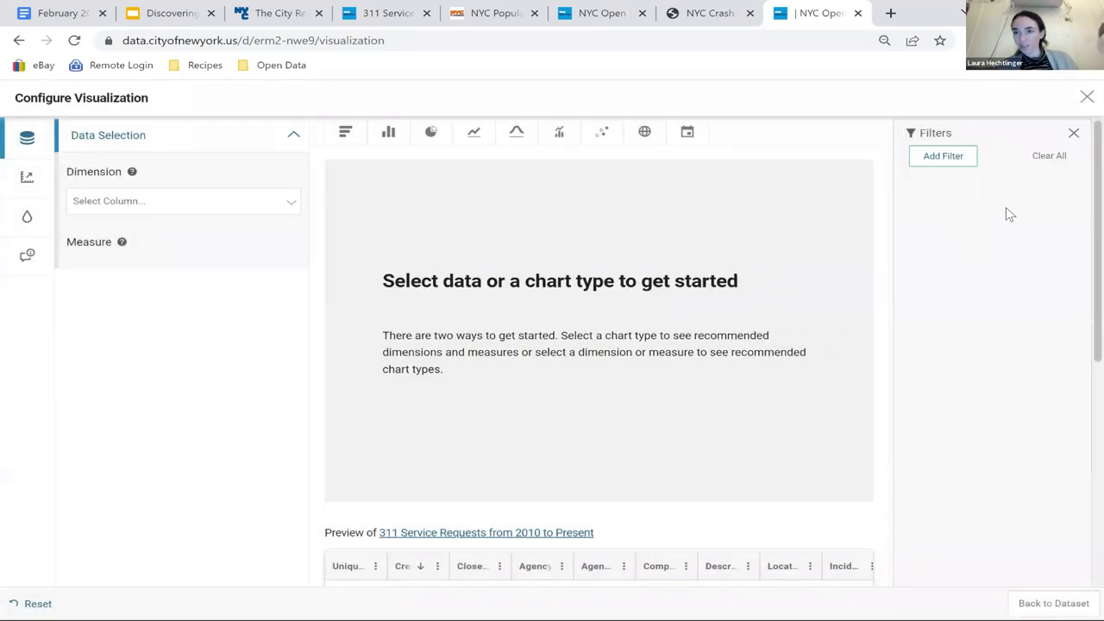
click(943, 157)
text(creat)
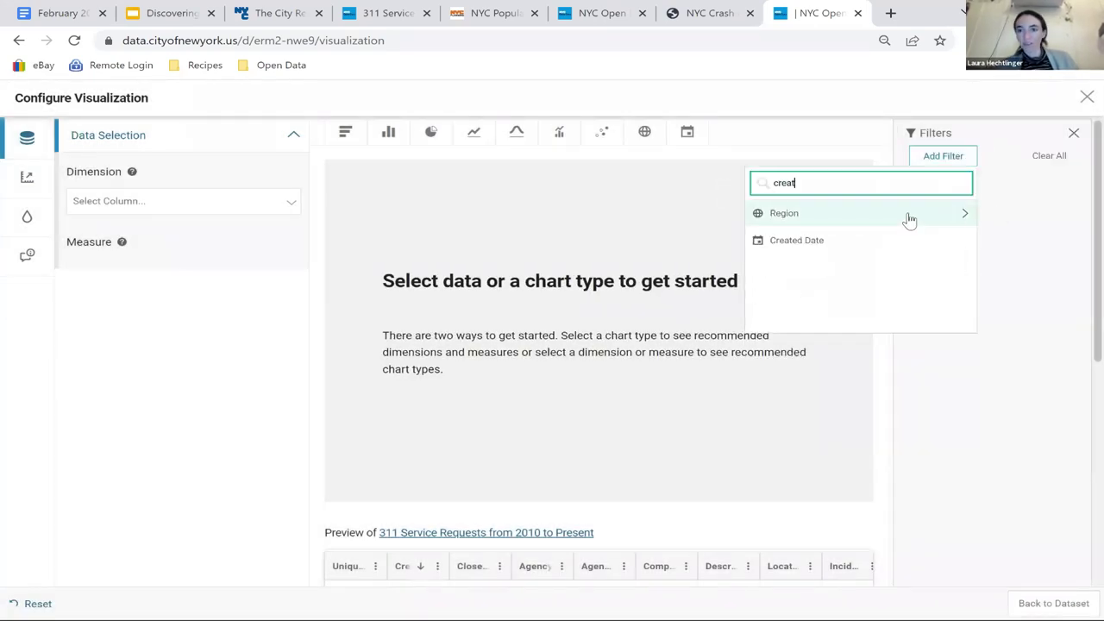
click(863, 239)
click(1010, 197)
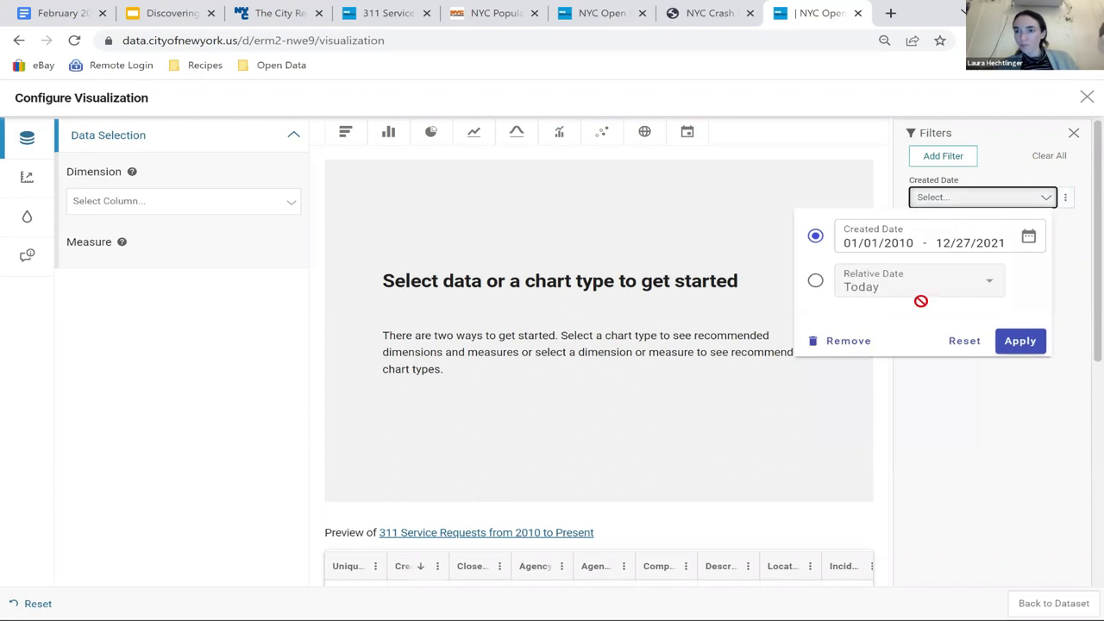
click(815, 281)
click(906, 294)
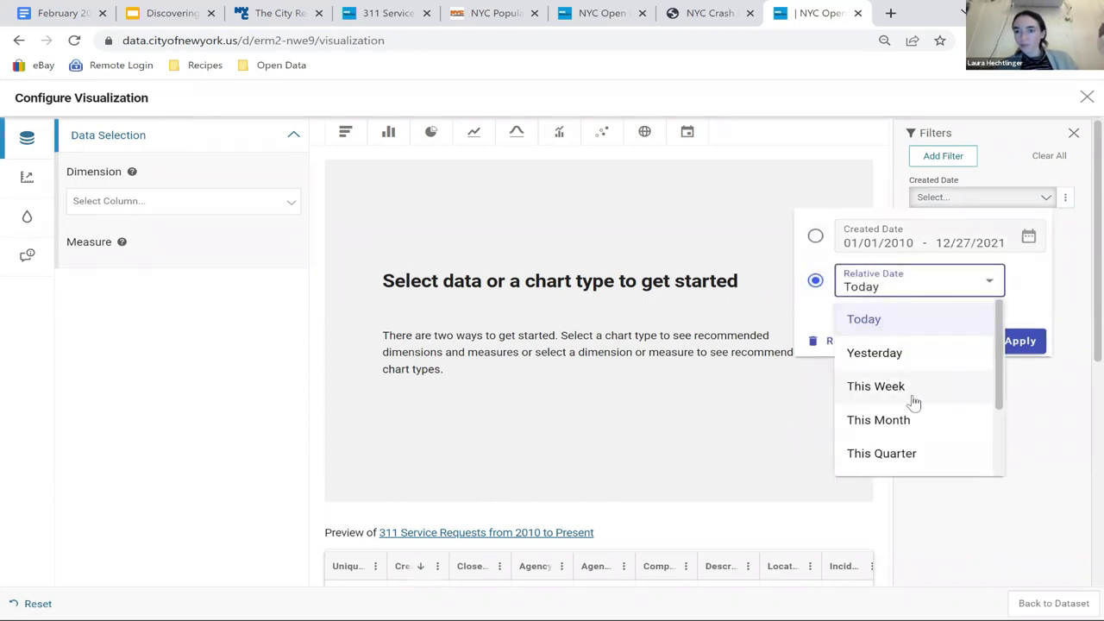
scroll(897, 439, down, 5)
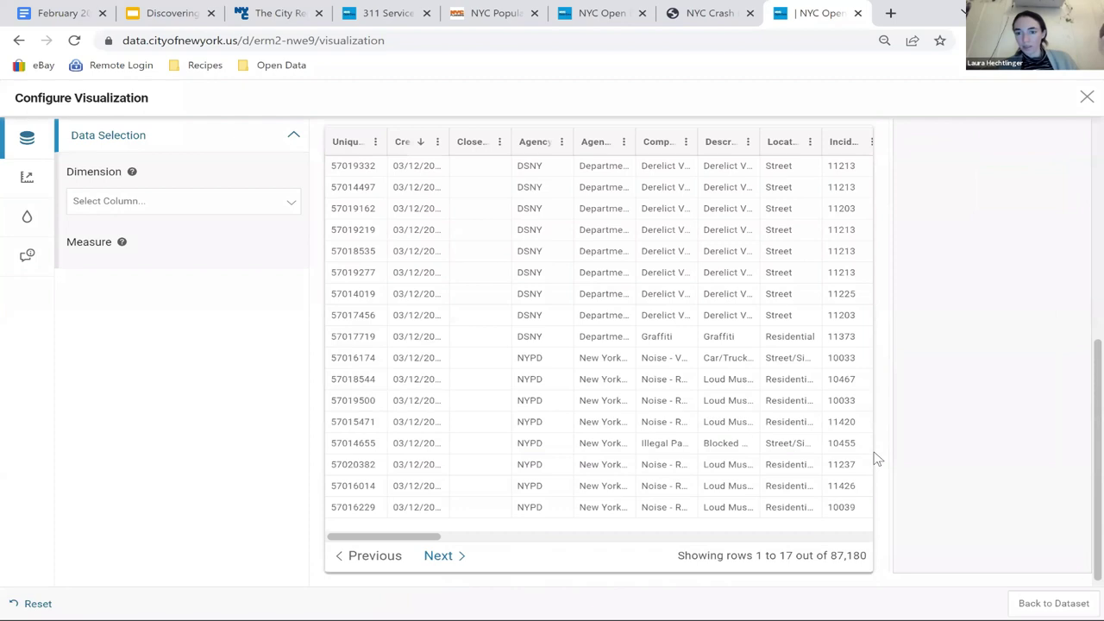
scroll(873, 457, up, 5)
Step: Add an Agency filter with the value DPR and check the filtered rows in the preview table
click(931, 156)
text(dpr)
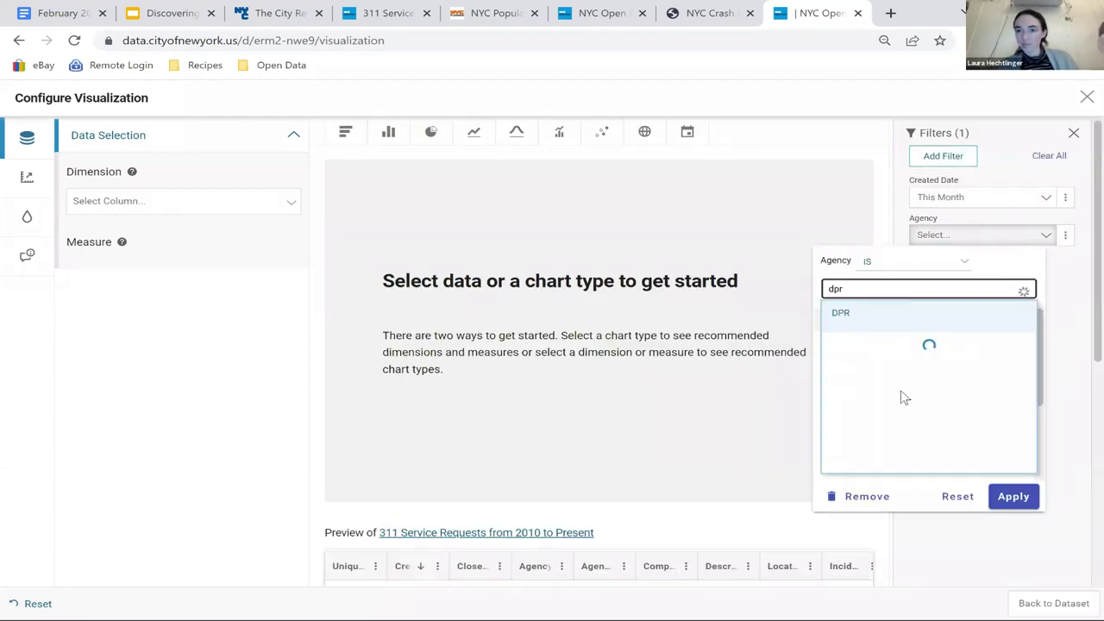
click(873, 316)
scroll(858, 505, down, 5)
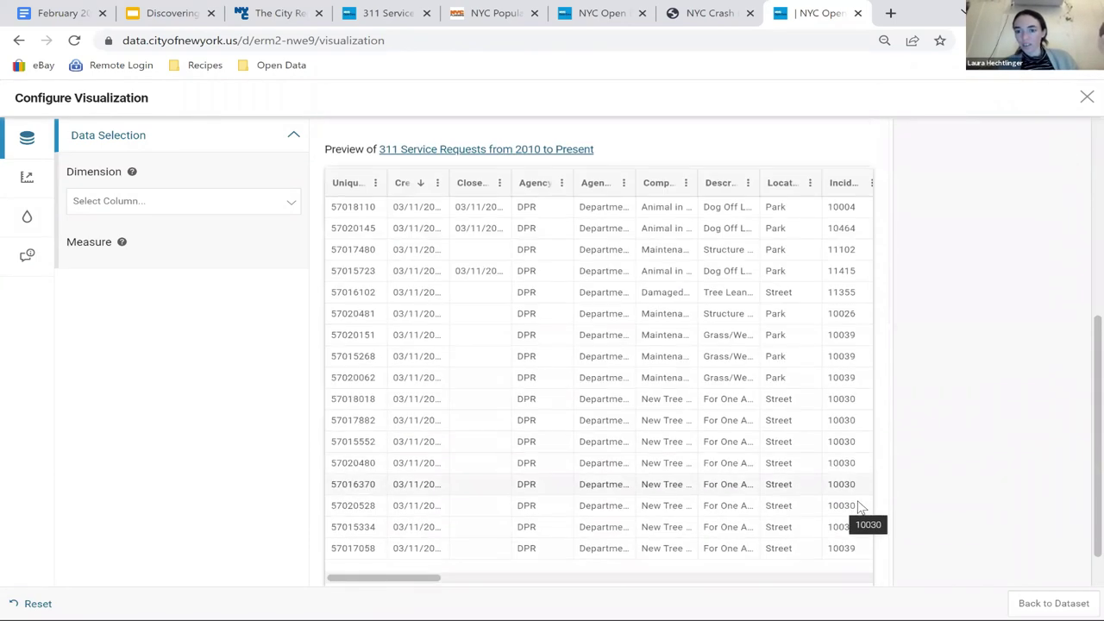
scroll(863, 535, down, 2)
scroll(885, 540, up, 5)
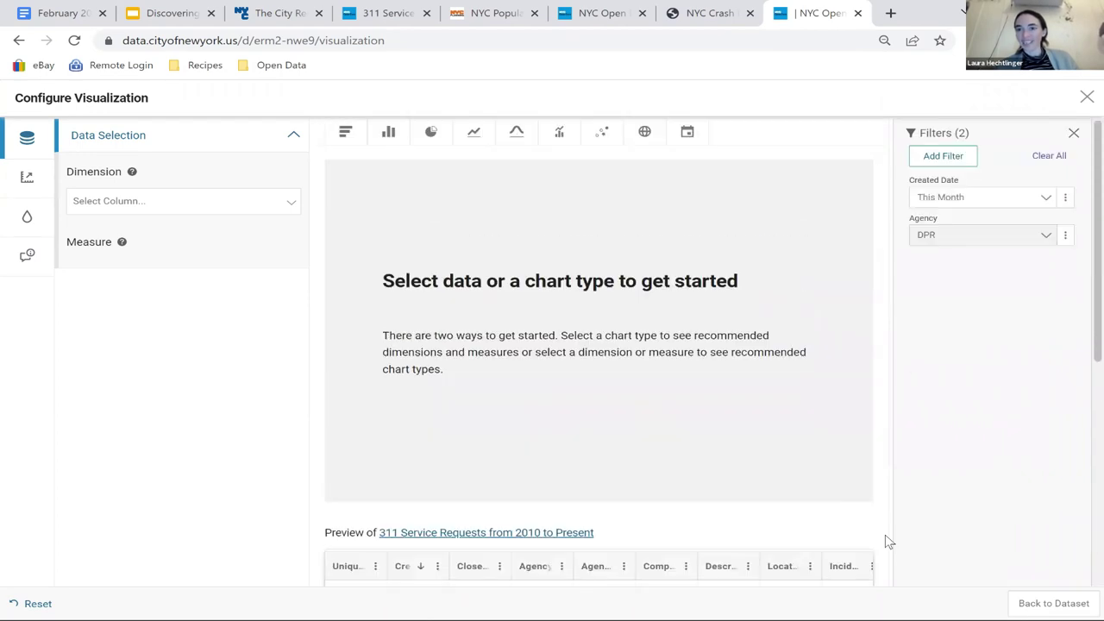
Step: Add a Complaint Type filter, view its available values and remove the filter
click(934, 164)
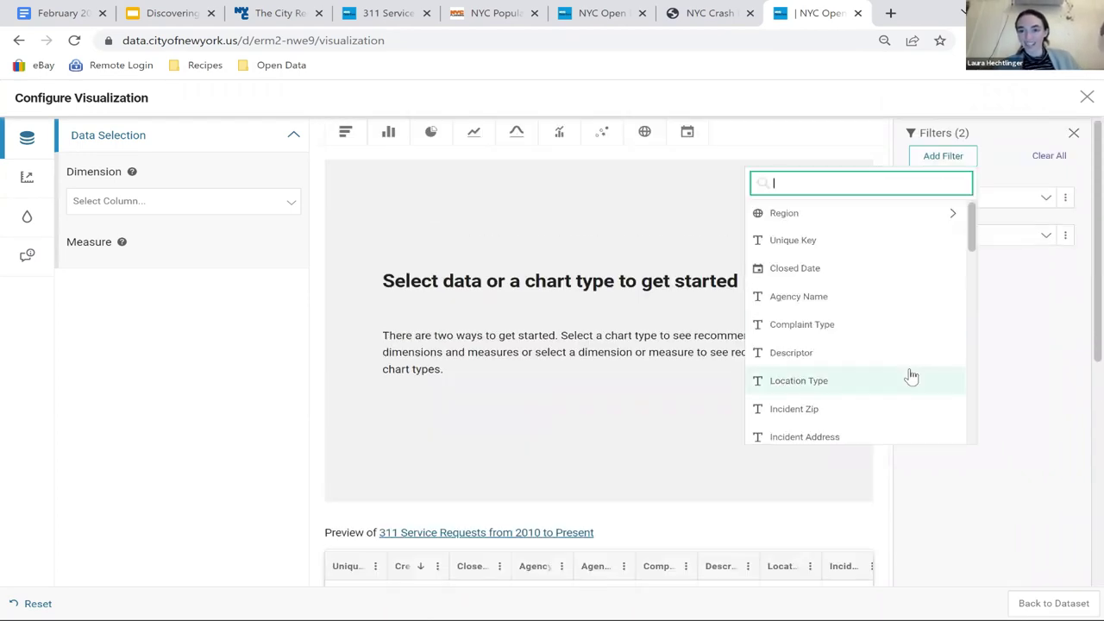
click(884, 329)
click(992, 275)
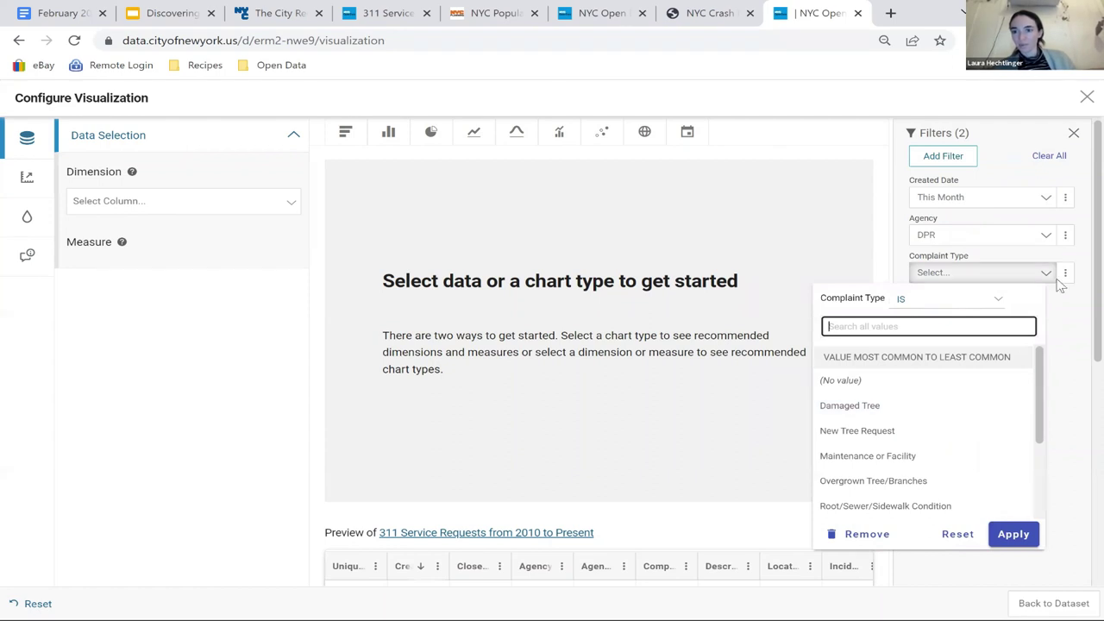
click(886, 534)
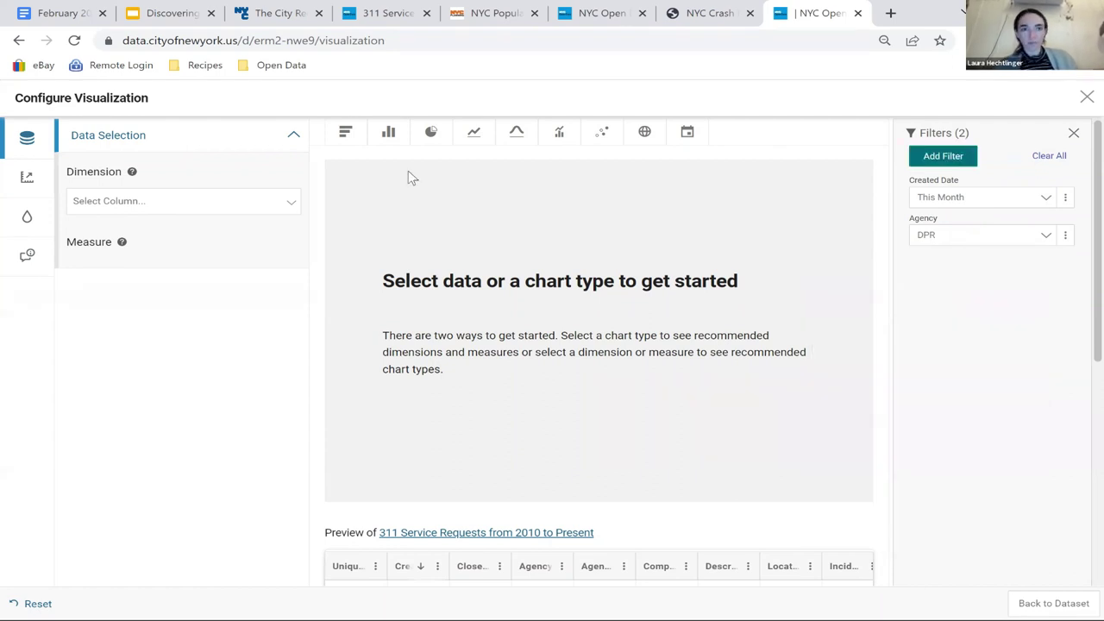
Step: Create a horizontal bar chart of the row counts with Complaint Type as the dimension
click(347, 137)
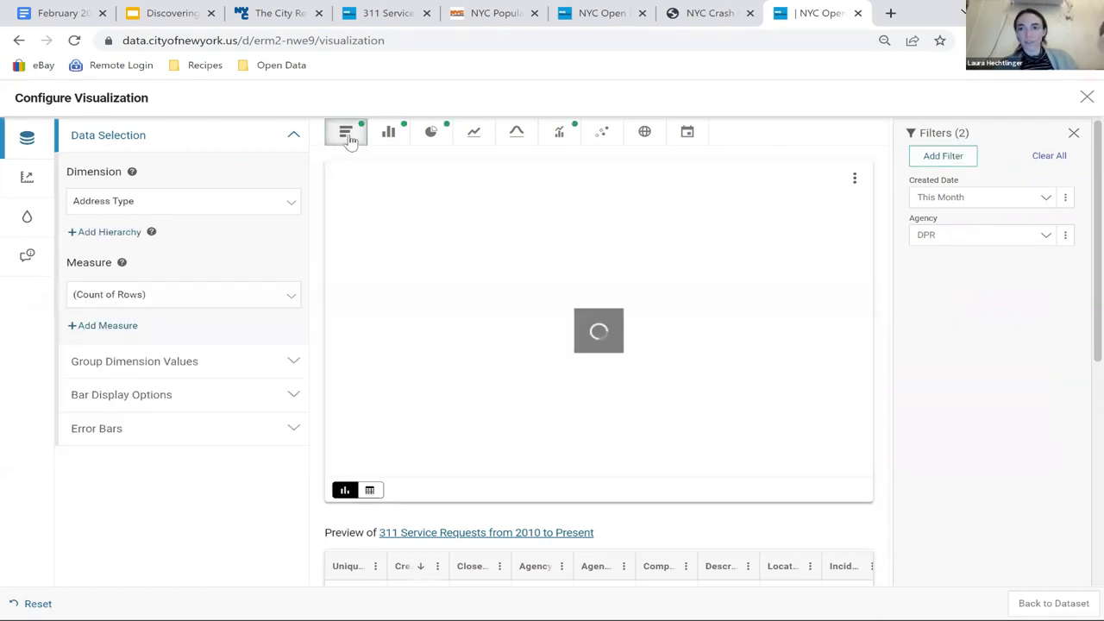
click(288, 201)
scroll(189, 405, down, 2)
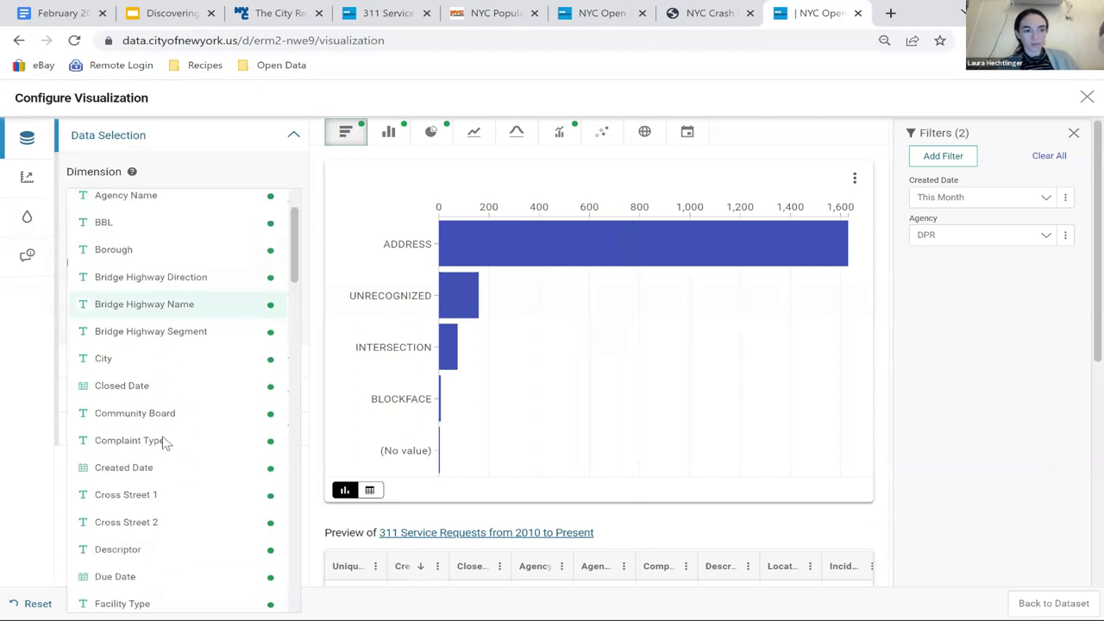
click(163, 438)
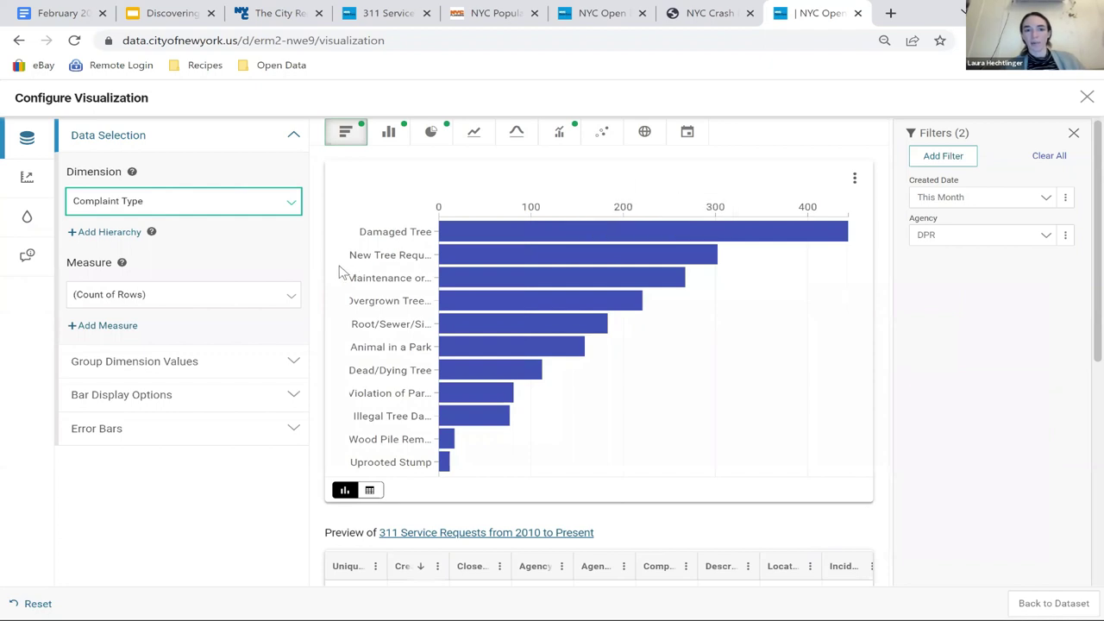
Step: Widen the chart's label area to fit the full complaint type names and collapse the filter settings
drag(433, 219, 514, 250)
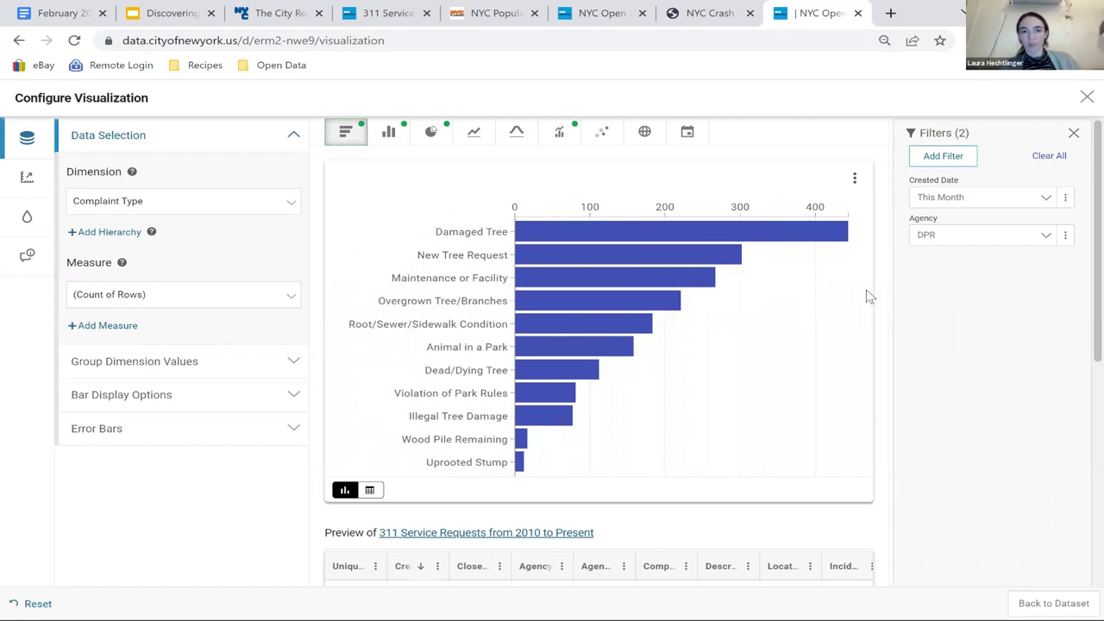
mouse_move(809, 242)
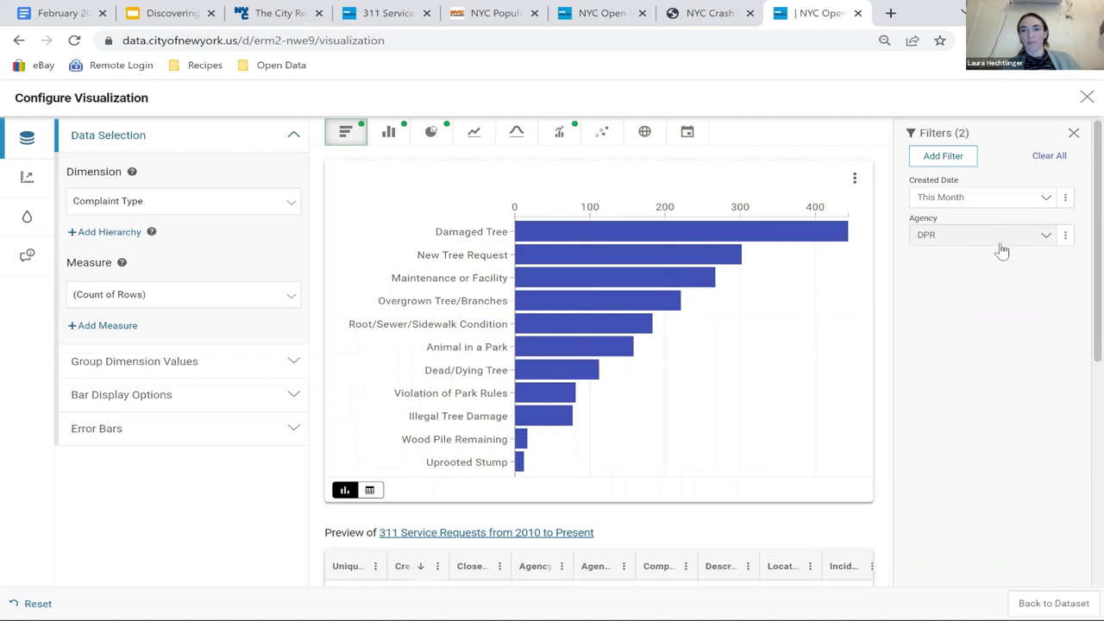
mouse_move(651, 239)
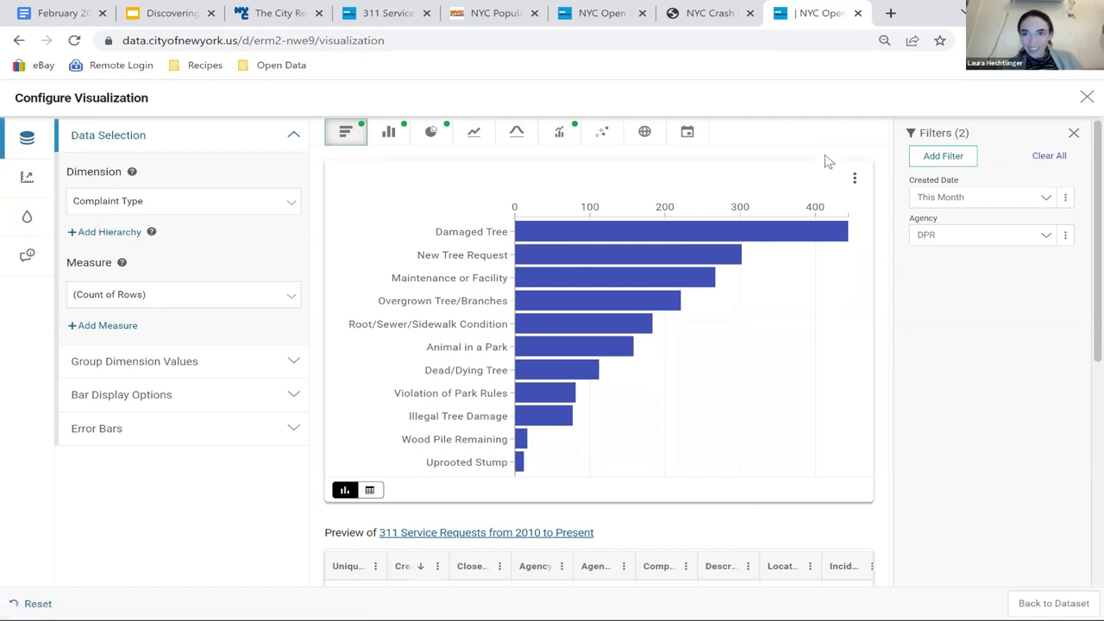
click(1074, 133)
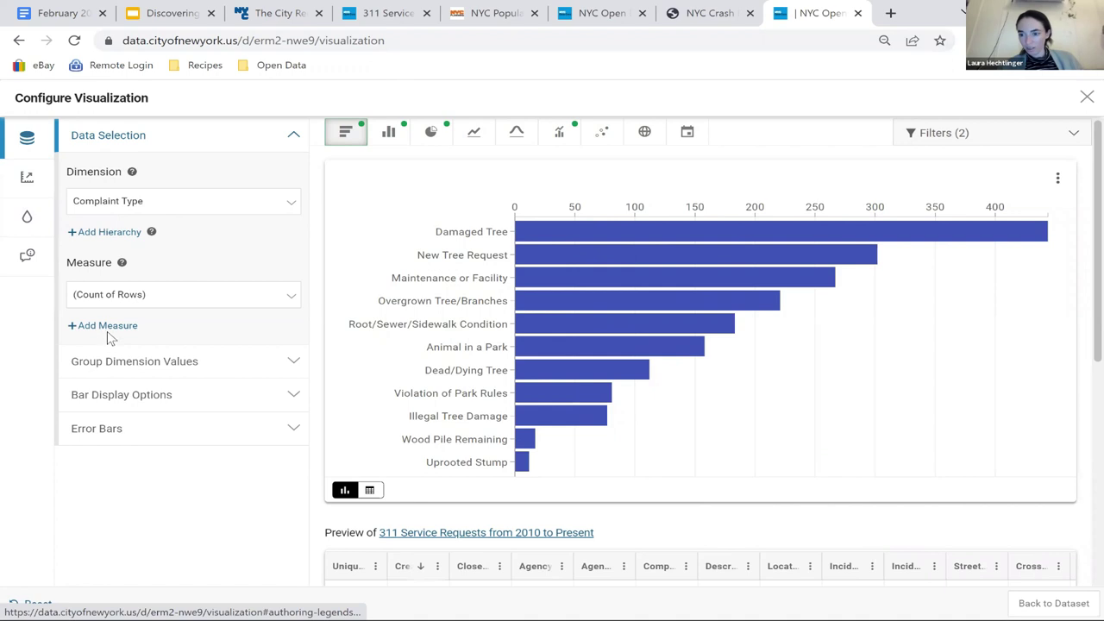
Step: Title the chart "Chart of Complaints to DPR" and give it the description "Description"
click(23, 222)
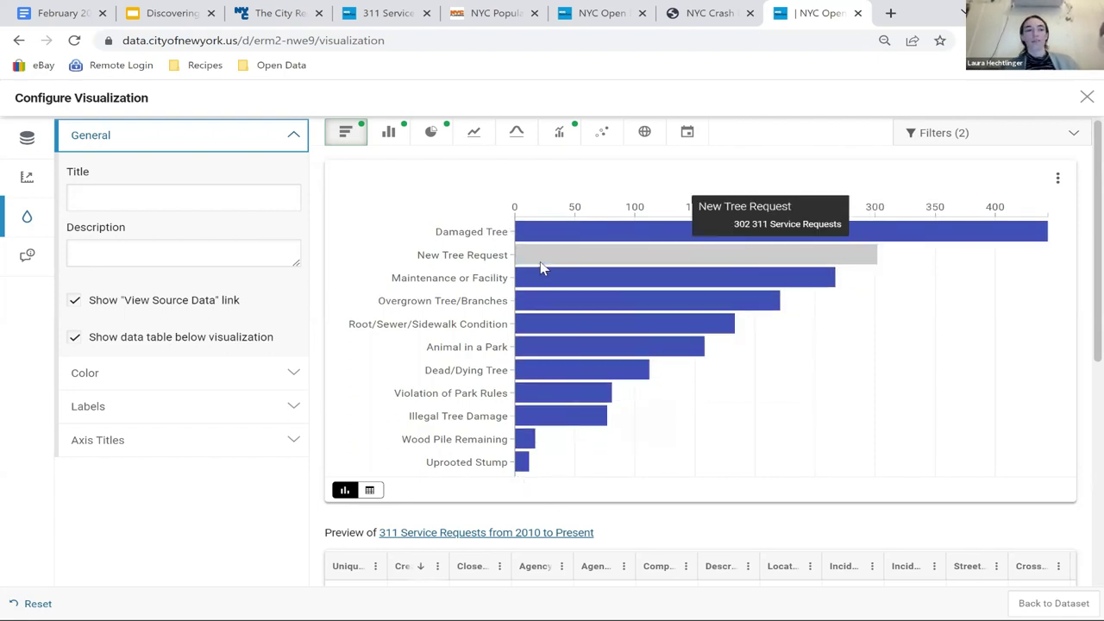
click(182, 203)
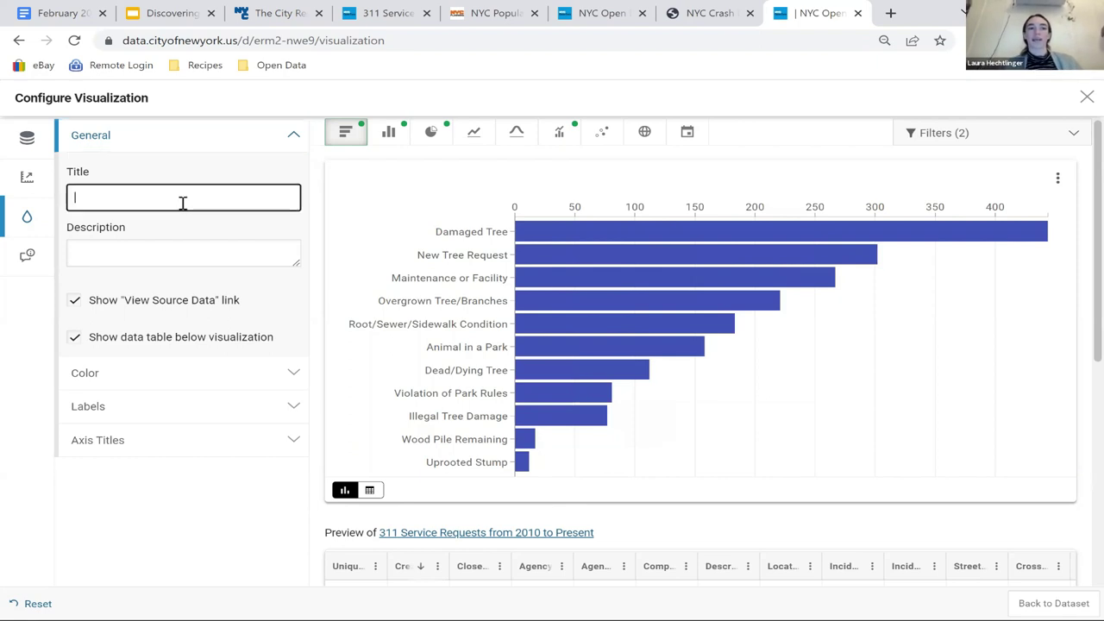
text(Chart of Complaints to DPR)
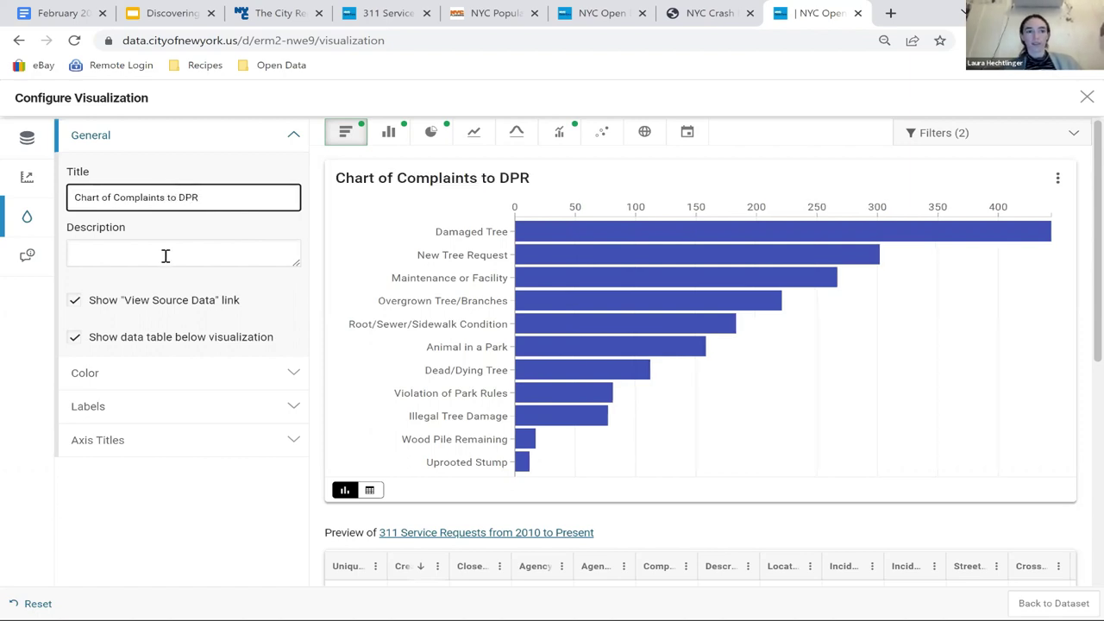
click(165, 255)
text(Description)
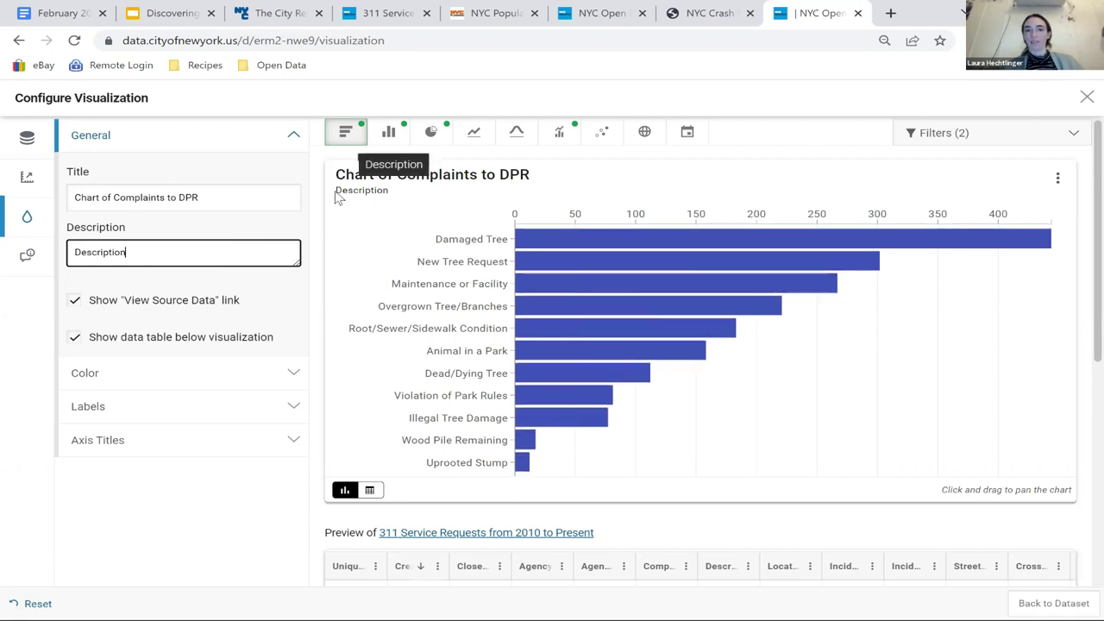
Step: Change the chart's bar color to green and collapse the color settings
click(167, 374)
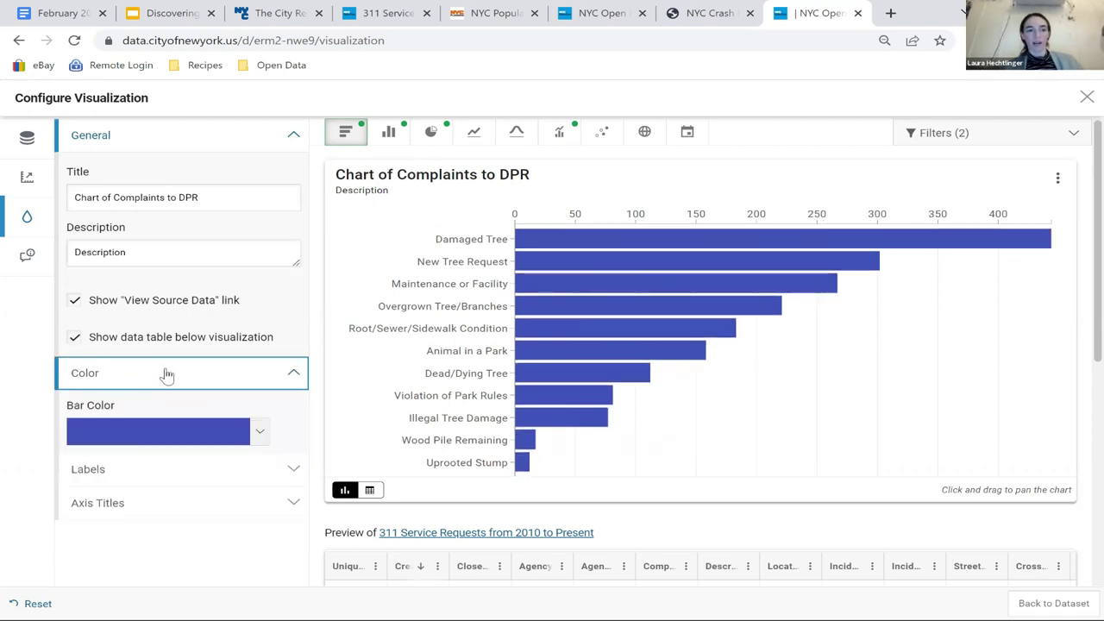
click(259, 432)
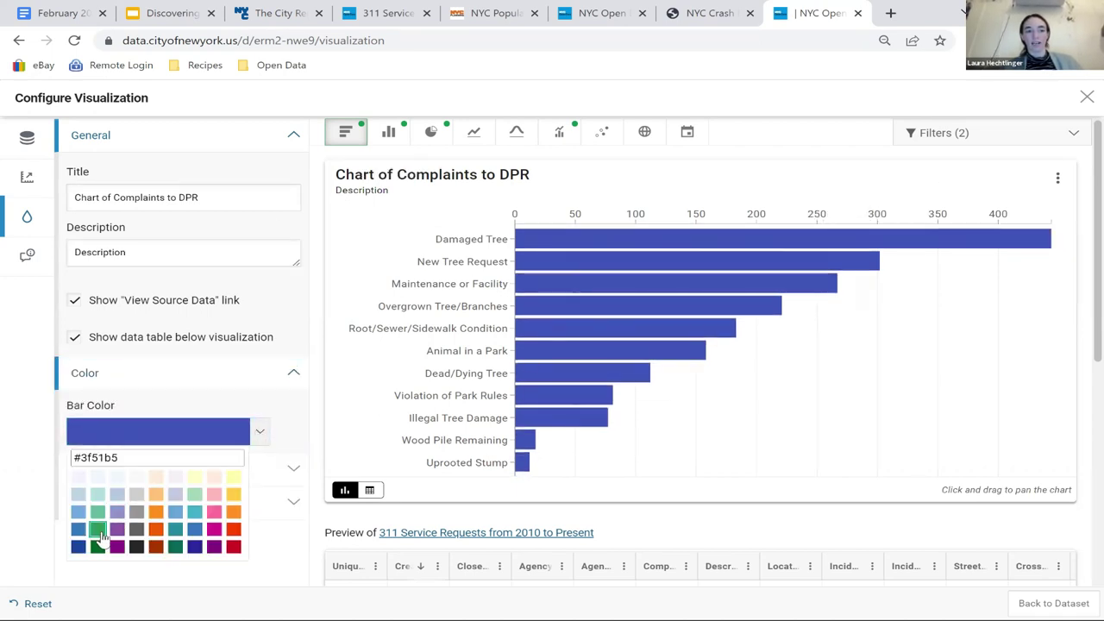
click(99, 533)
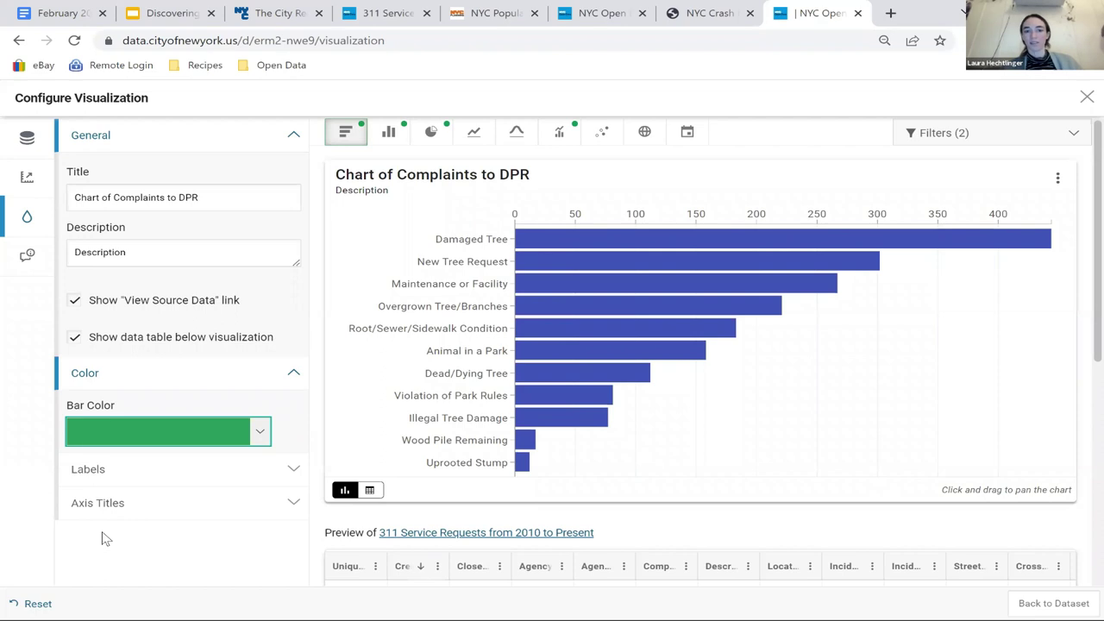
click(294, 376)
Step: Look through the chart's label settings and its legend and flyout settings, and return to the data selection
click(292, 405)
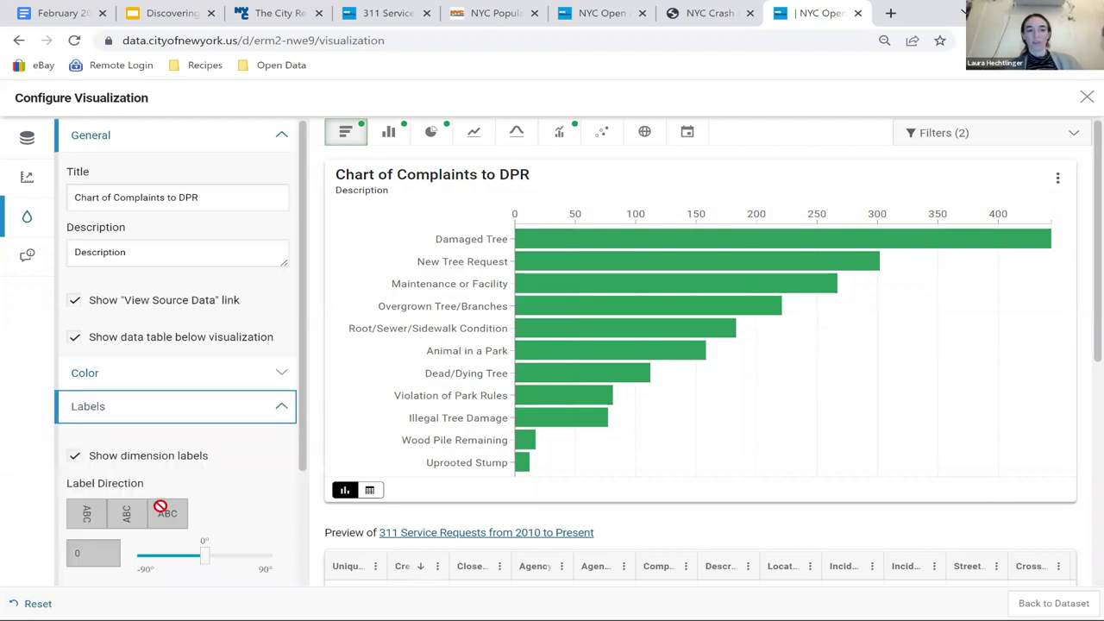
click(274, 411)
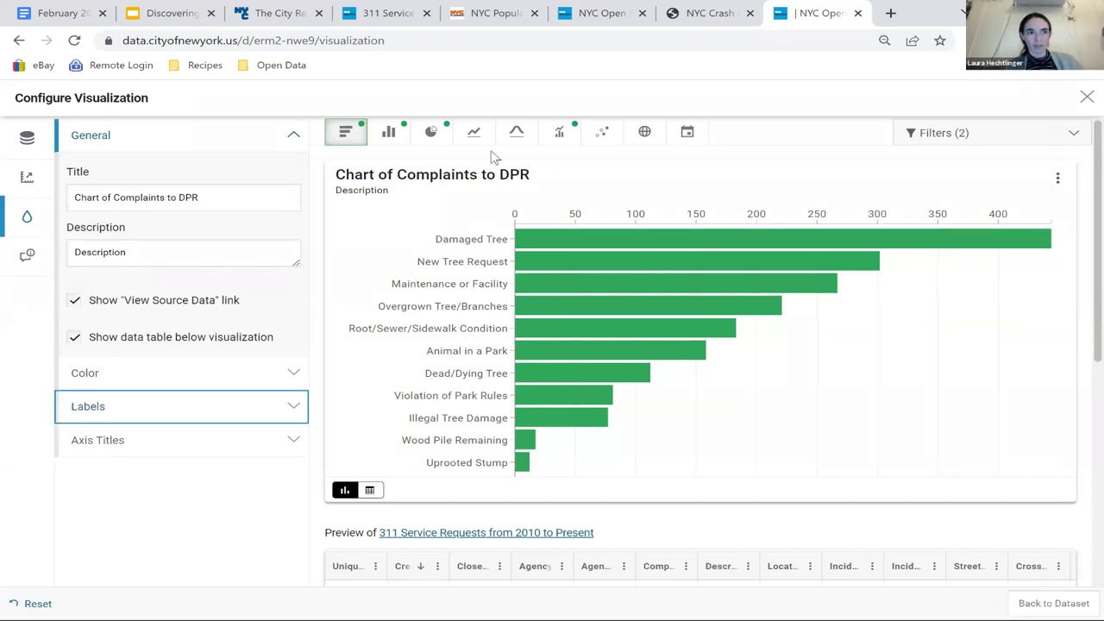
click(27, 255)
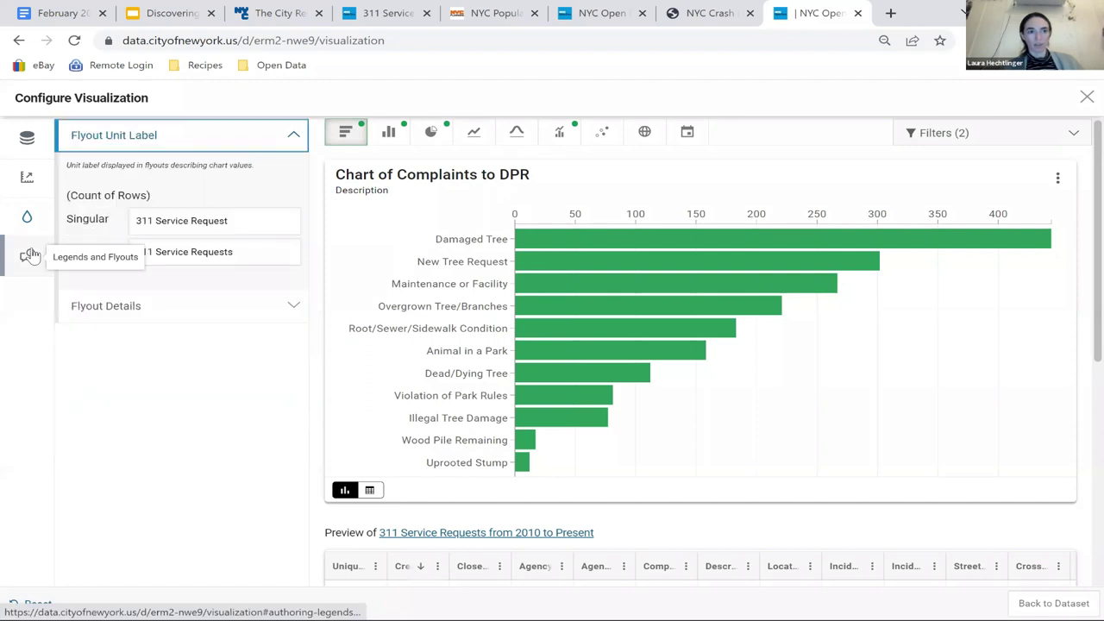
click(24, 177)
click(26, 138)
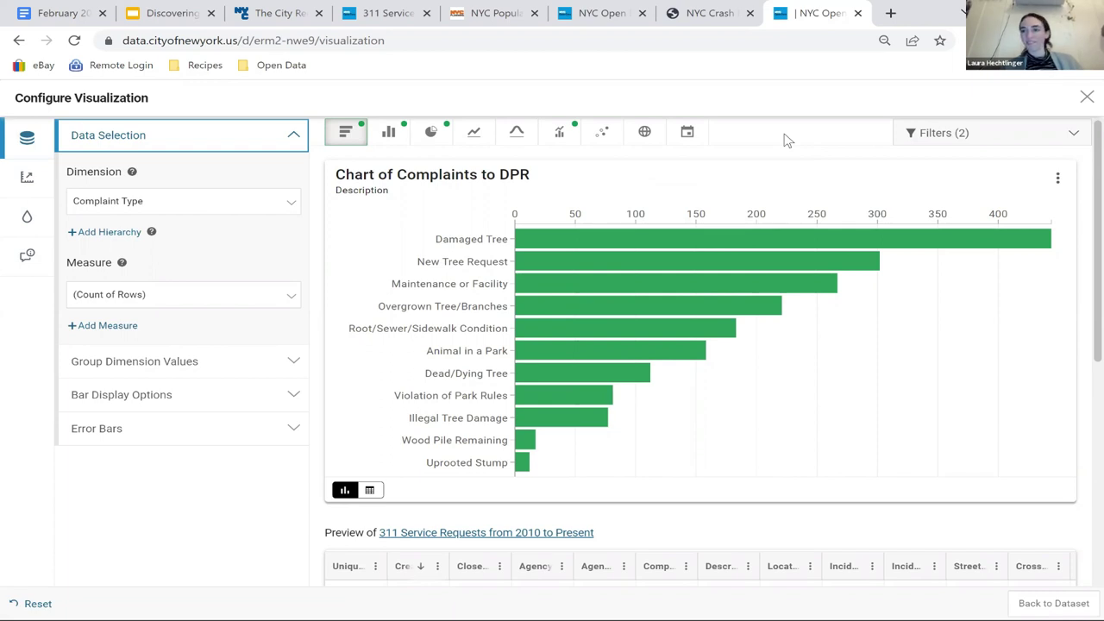
Step: Check the chart's options menu and the browser's context menu for ways to save the chart
click(1057, 178)
click(1056, 178)
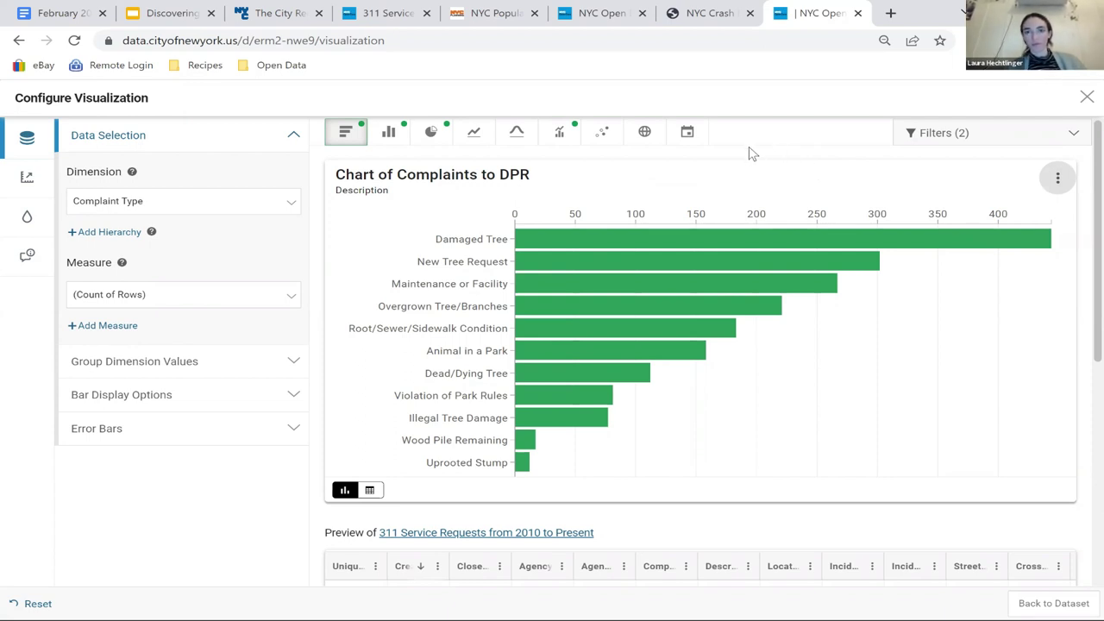
right_click(738, 180)
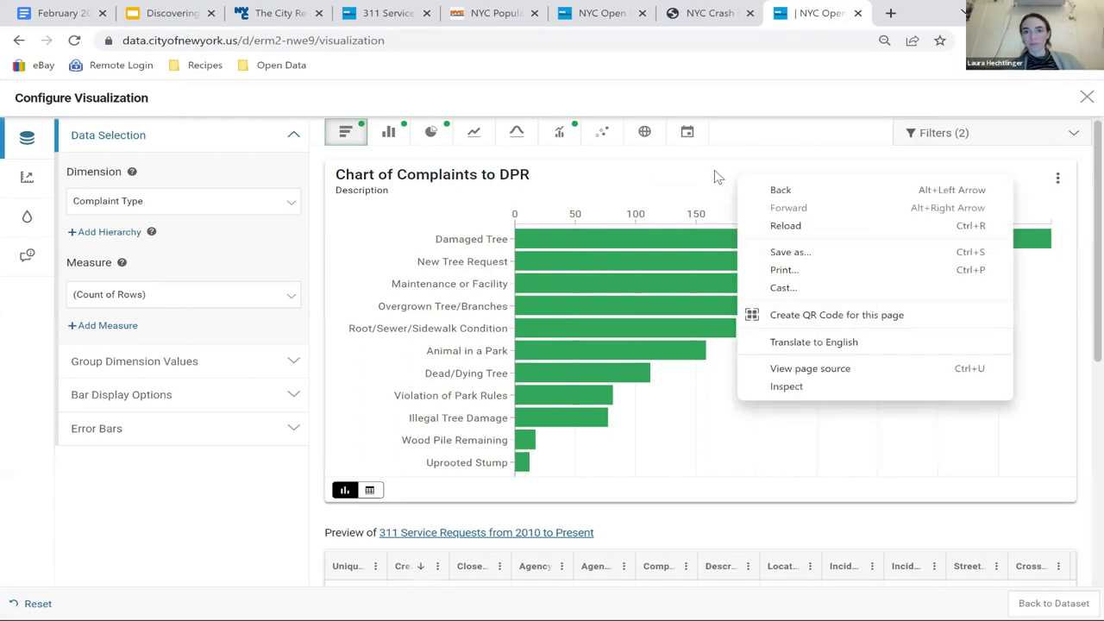
click(714, 172)
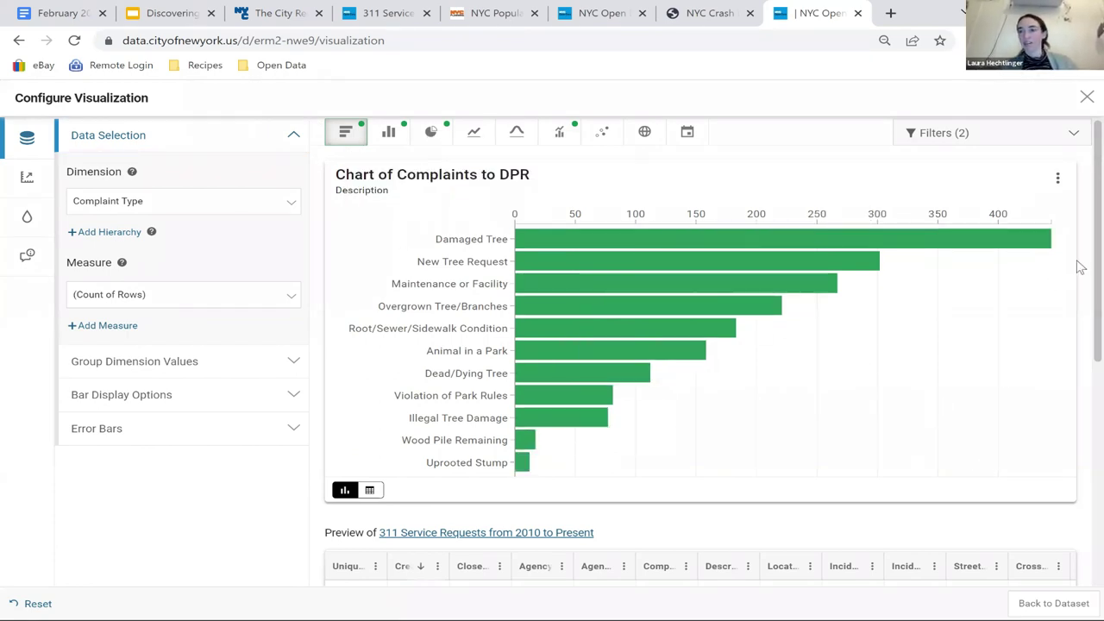
Step: Review the filtered rows in the preview table below the chart and check the chart's own menu options again
scroll(1080, 362, down, 1)
scroll(1080, 362, down, 4)
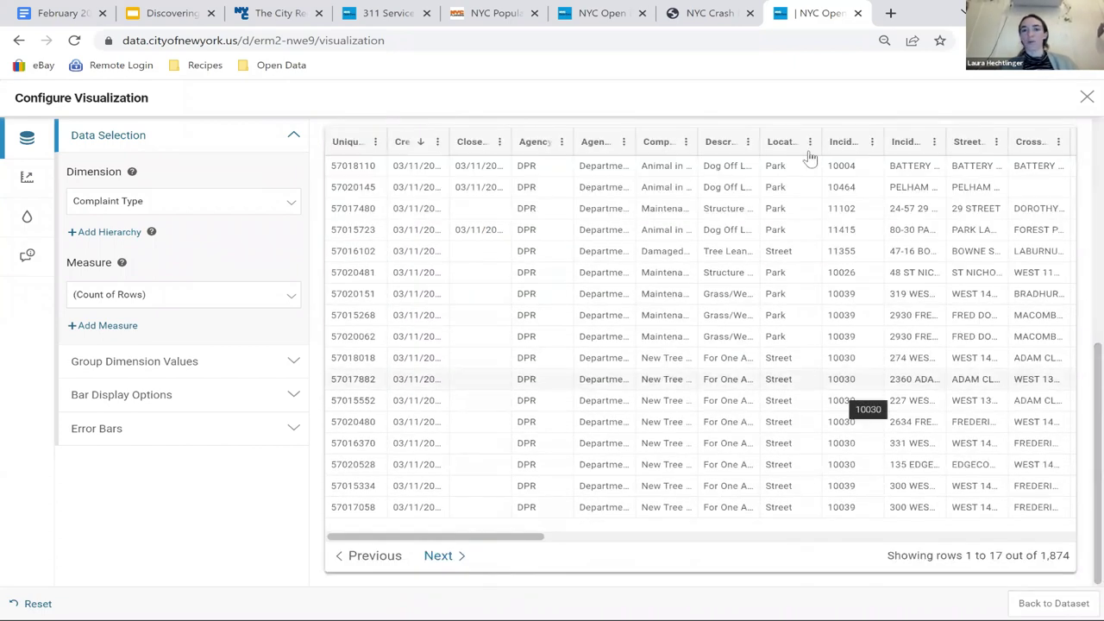
scroll(962, 414, up, 5)
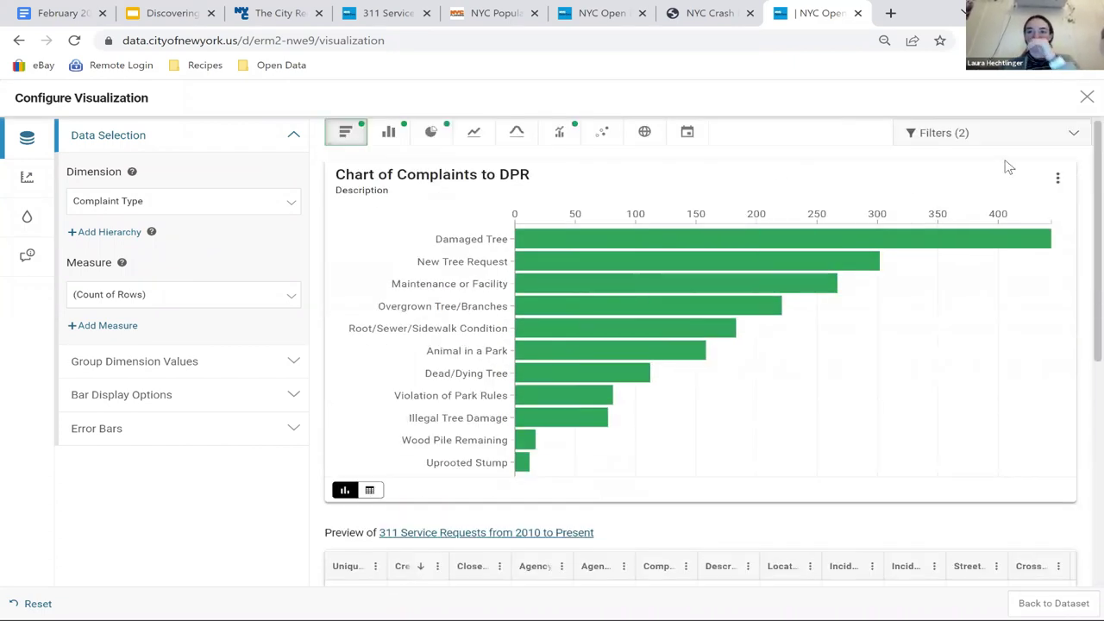
click(1057, 179)
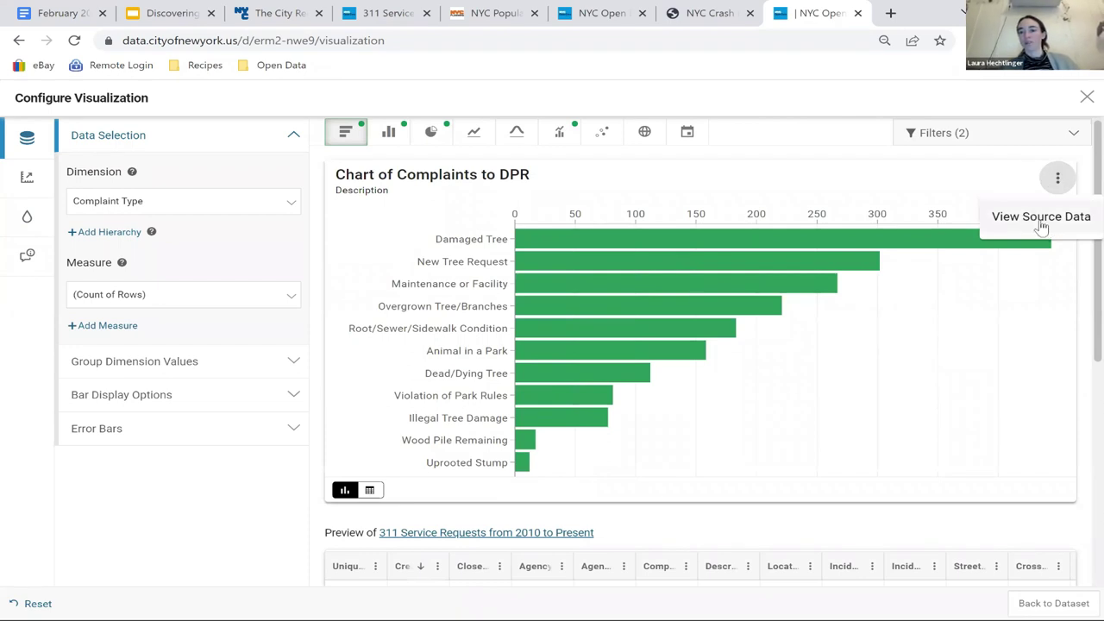
click(802, 190)
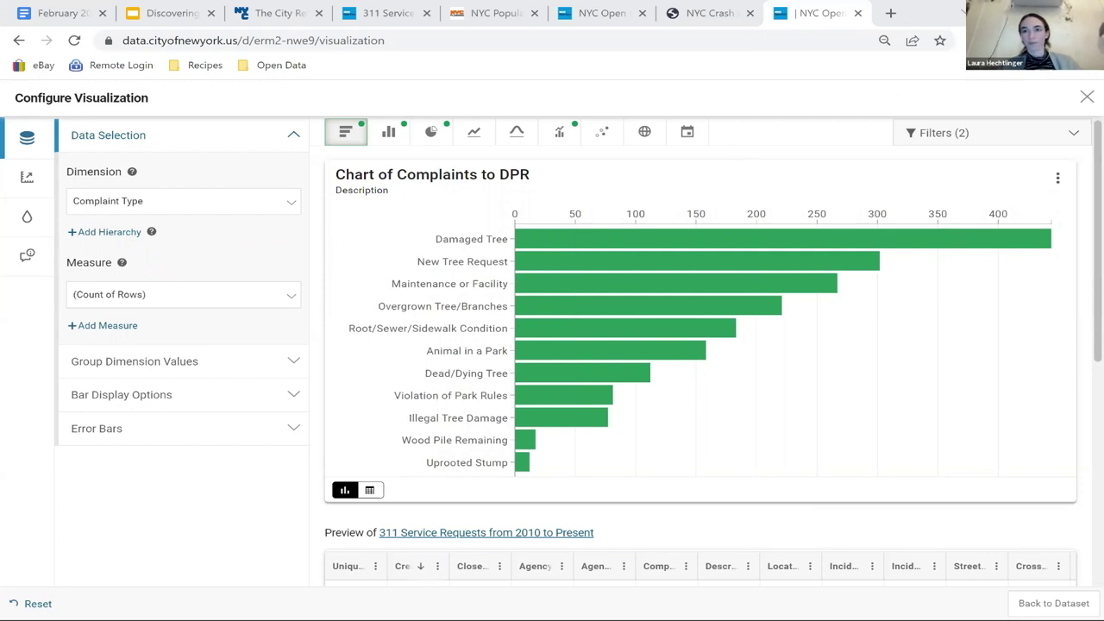
Step: Switch to the 311 Service Requests dataset and go to the site's Data page from there
key(super+Down)
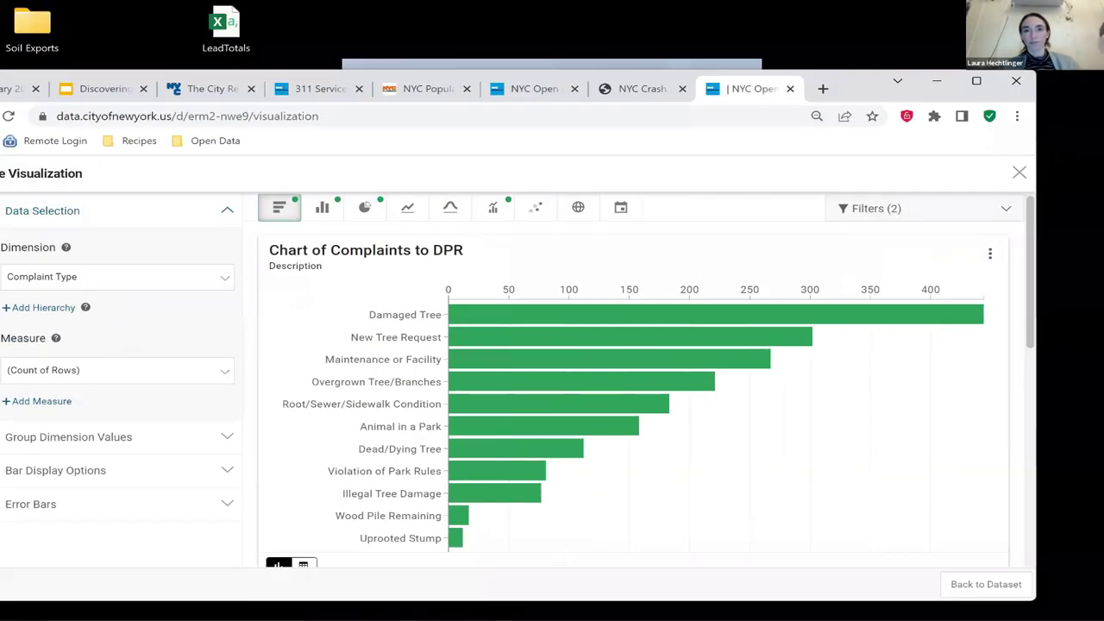
click(322, 96)
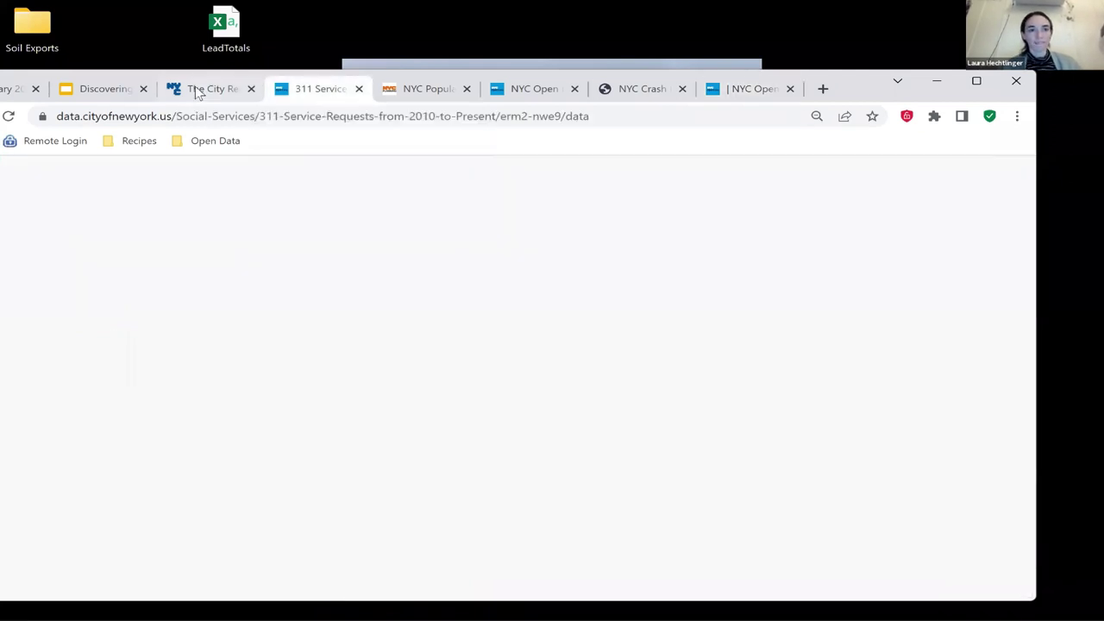
click(983, 86)
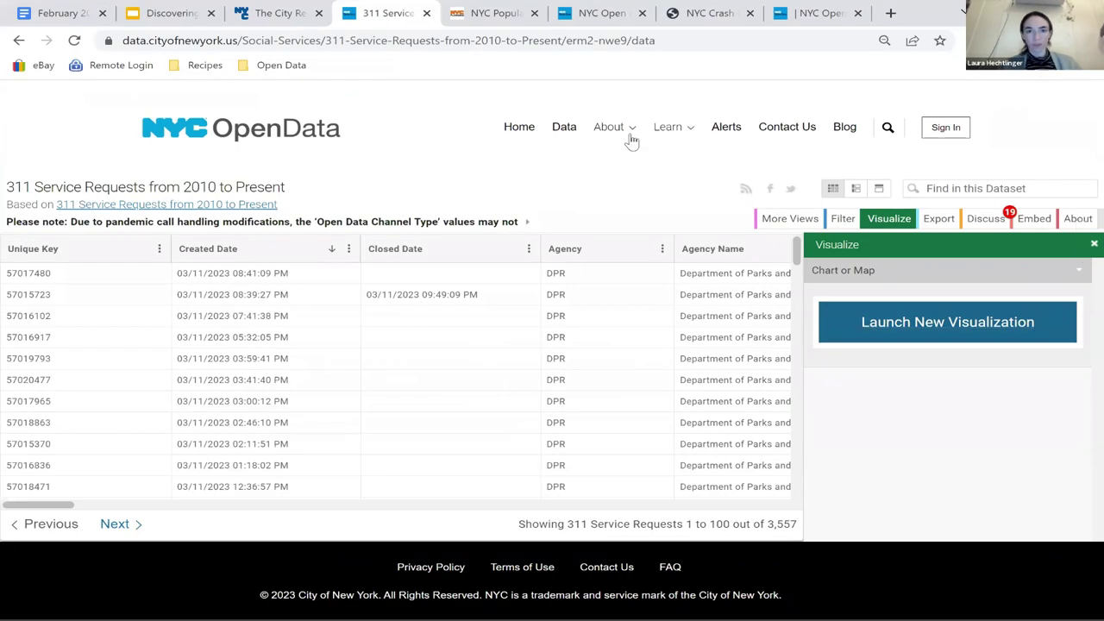
click(572, 131)
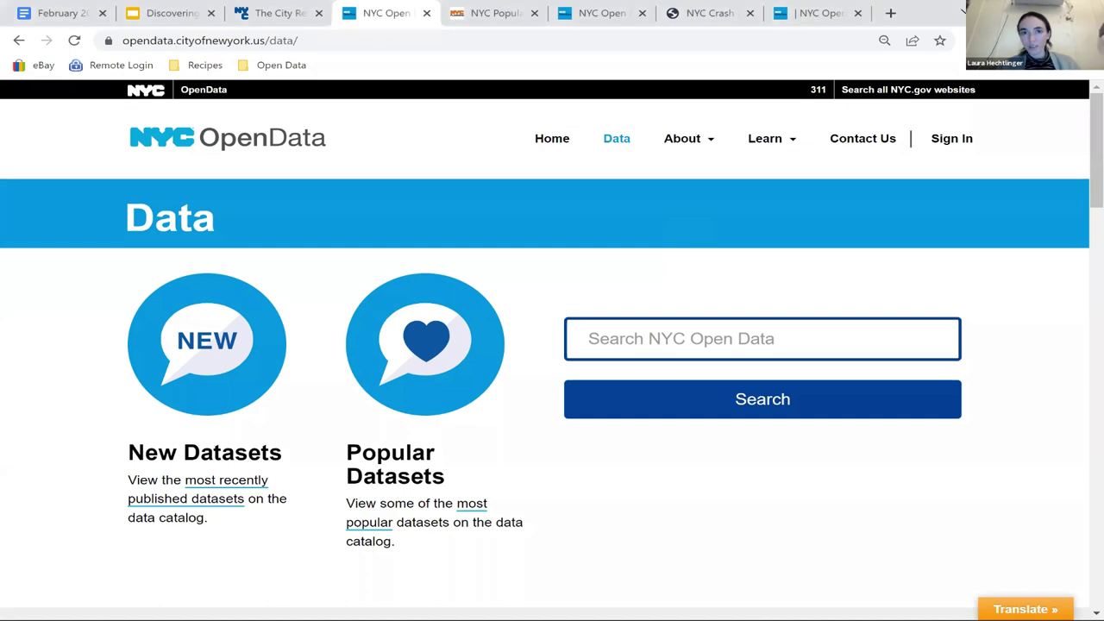
Step: Close the NYC Population, City Record and extra NYC Open Data pages, and maximize the browser window with the Data page
key(super+Down)
click(466, 89)
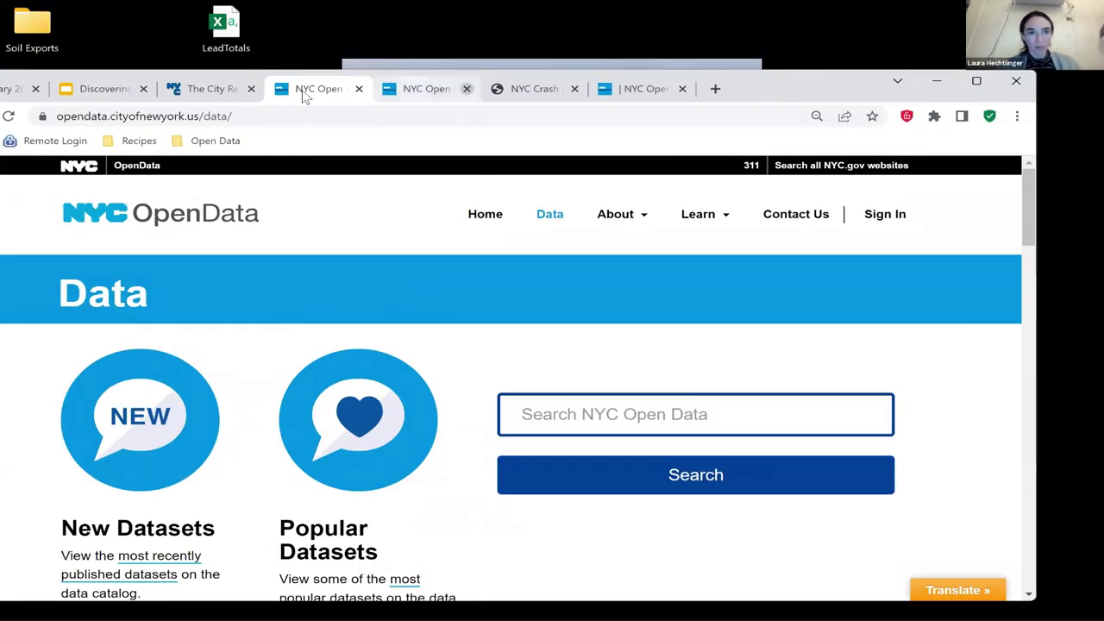
click(251, 88)
click(358, 89)
click(976, 80)
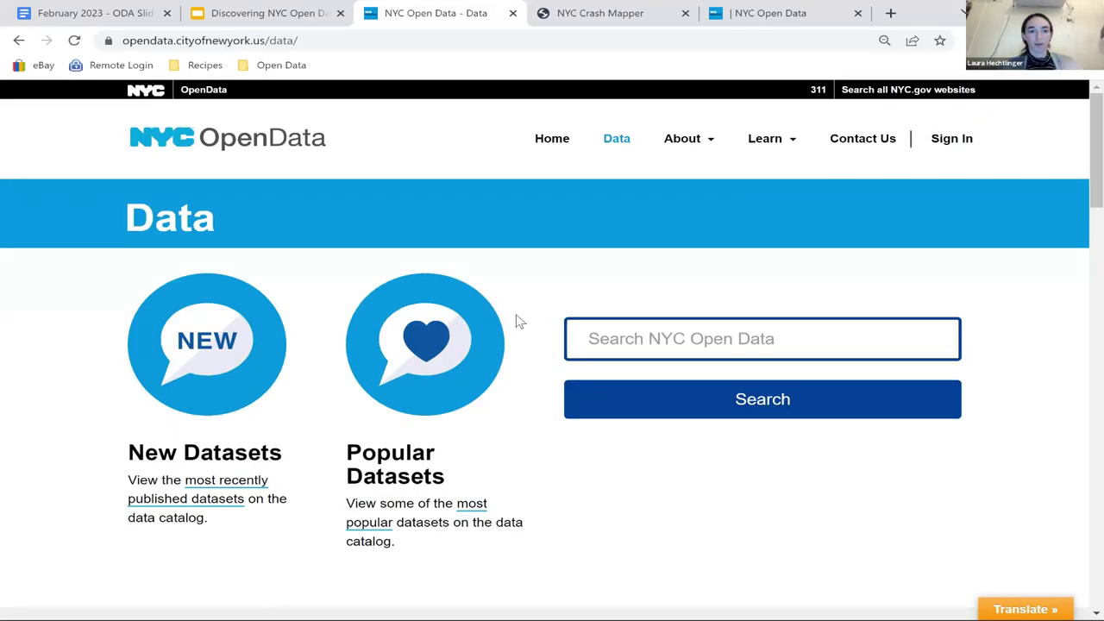
Step: Look over the Data page's dataset sections and open the catalog of most popular datasets
scroll(518, 321, down, 5)
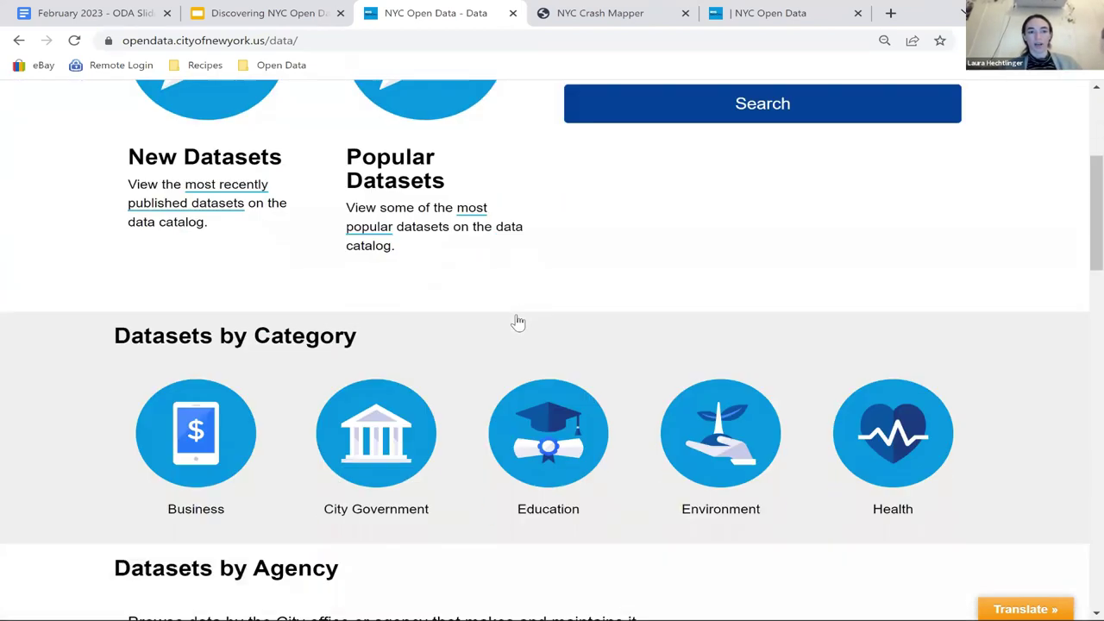
scroll(515, 321, up, 5)
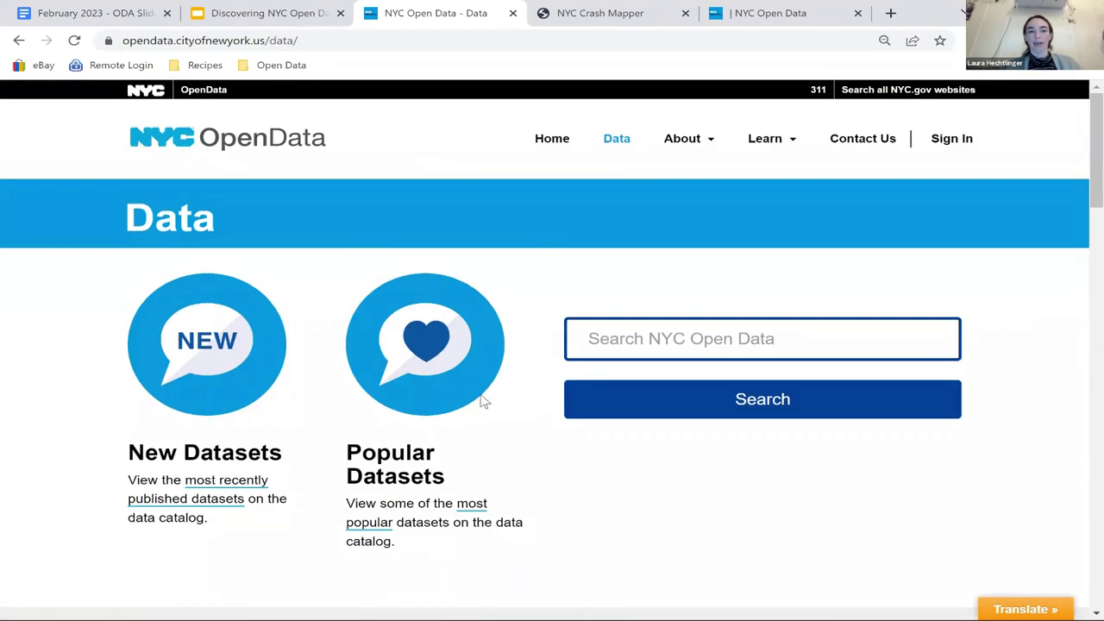
scroll(486, 402, down, 2)
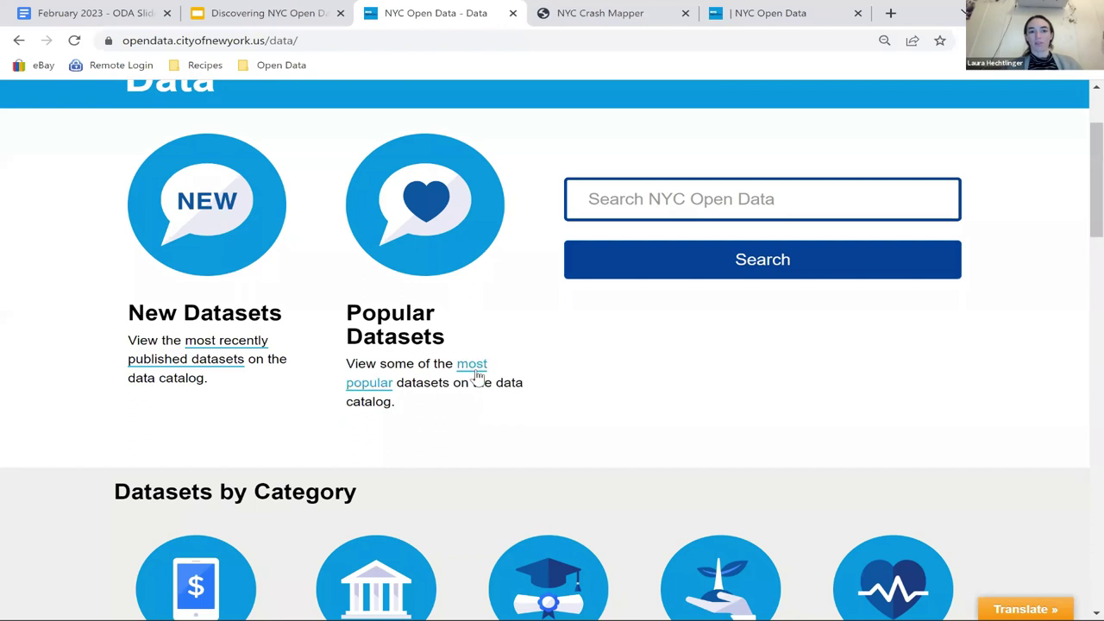
click(473, 374)
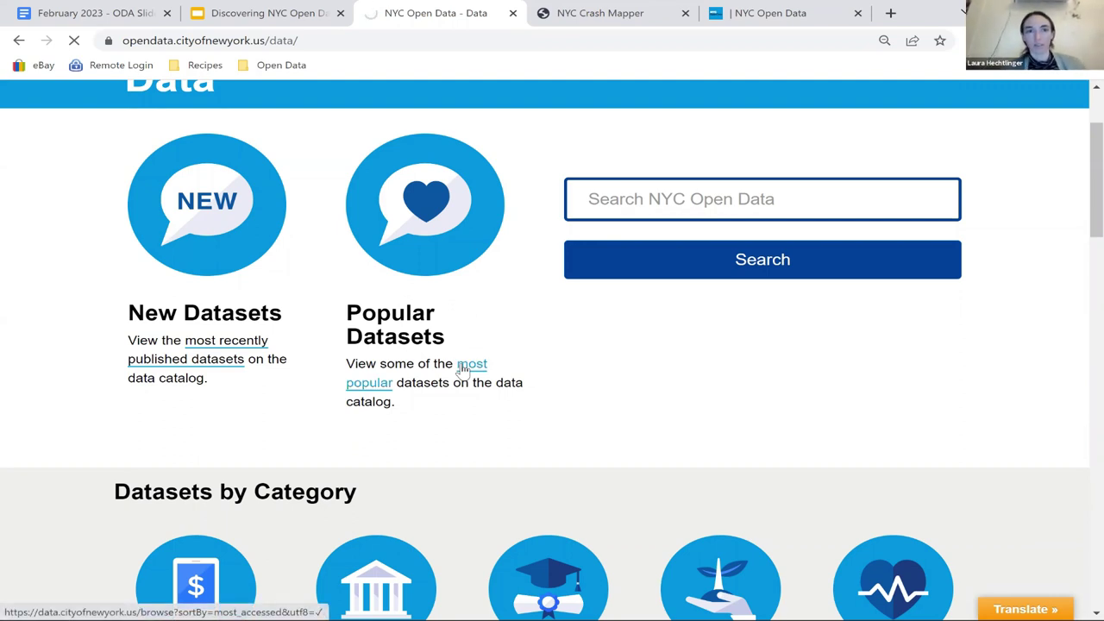
Step: Review the most accessed datasets, the available sort orders, and the category, view type and data collection filters
scroll(770, 199, down, 4)
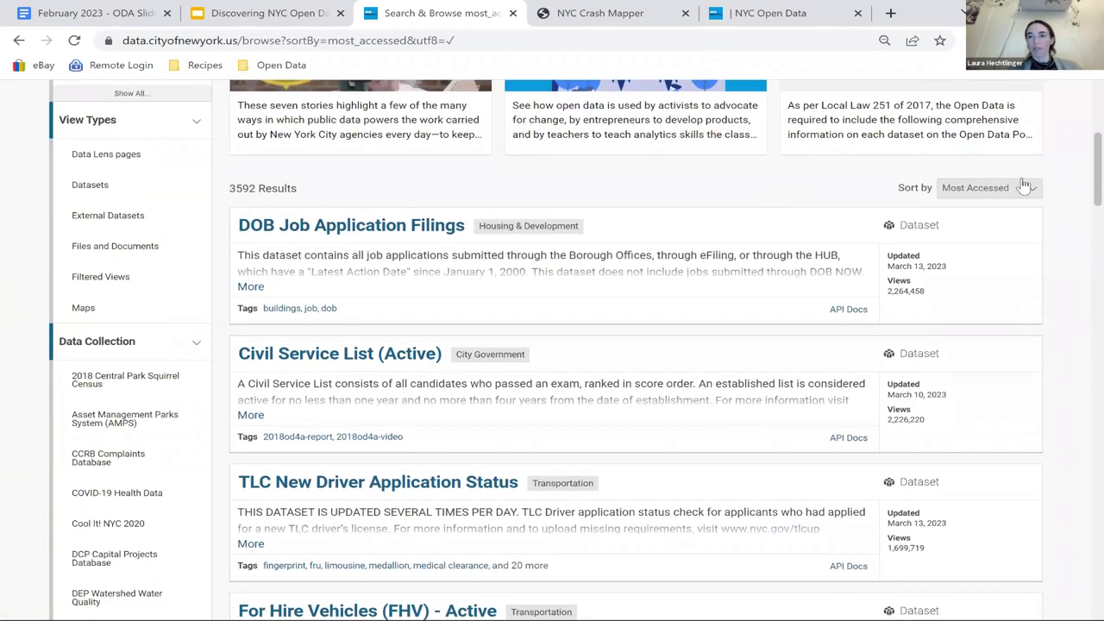
click(1011, 190)
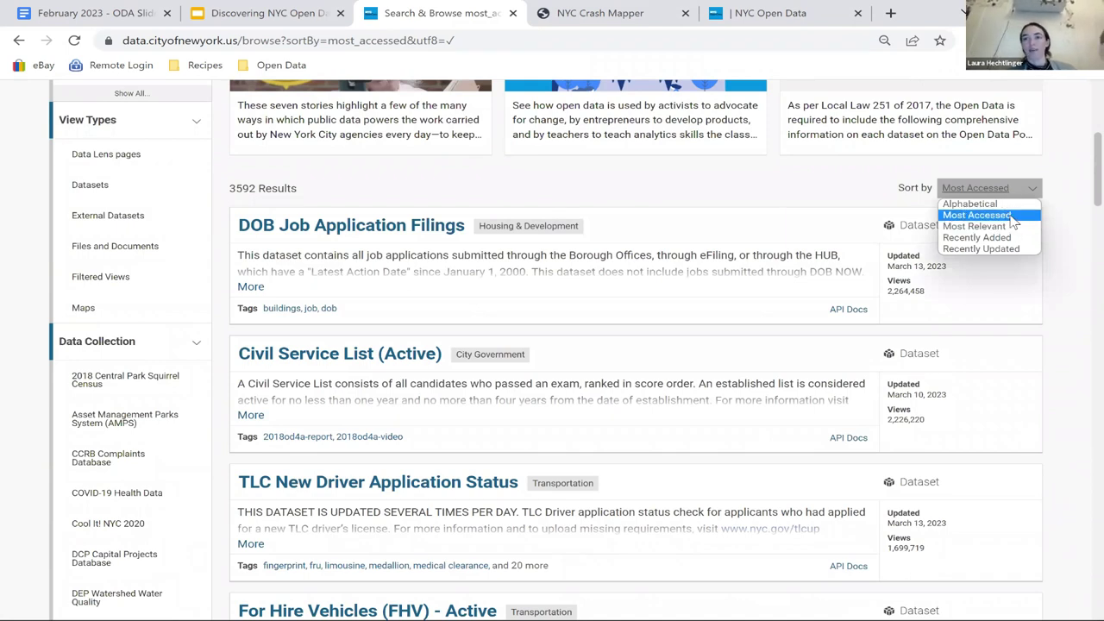
click(622, 181)
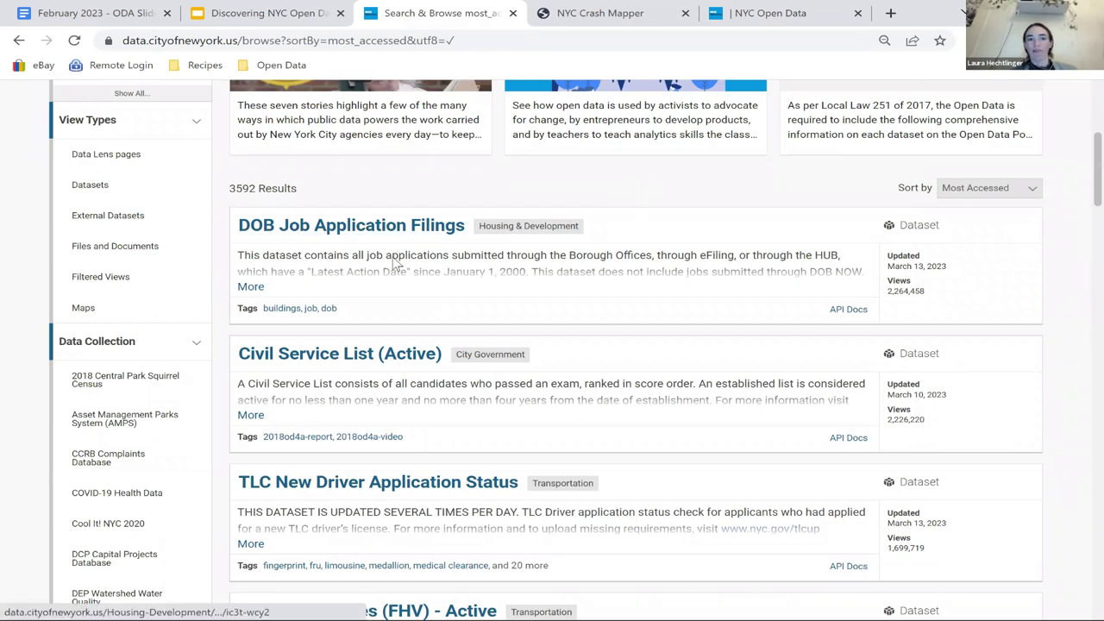
scroll(386, 369, down, 1)
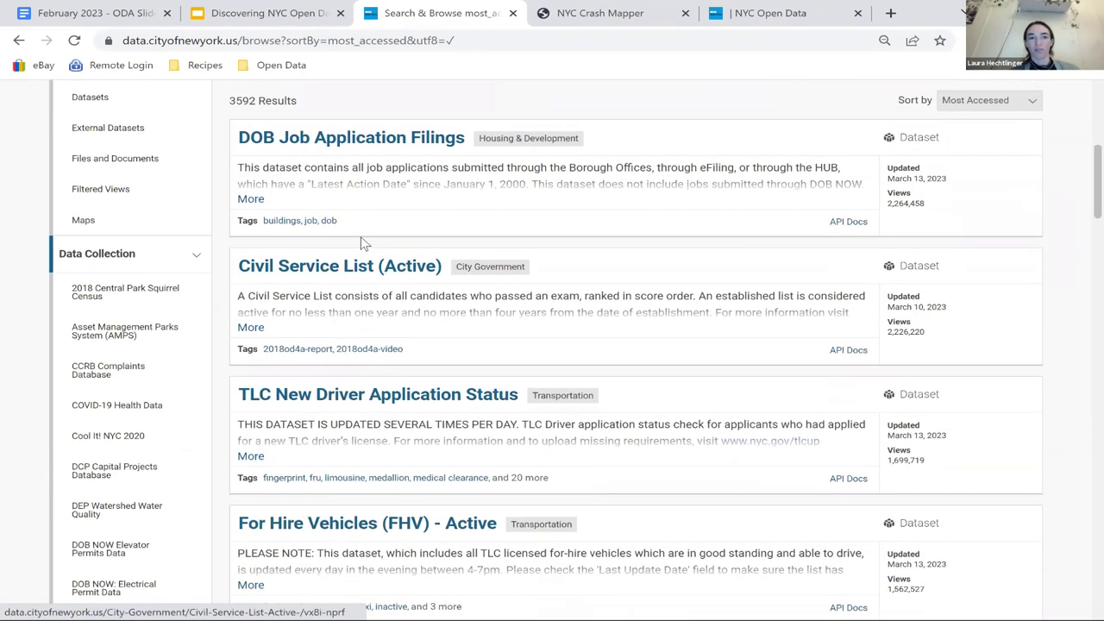
scroll(259, 401, up, 3)
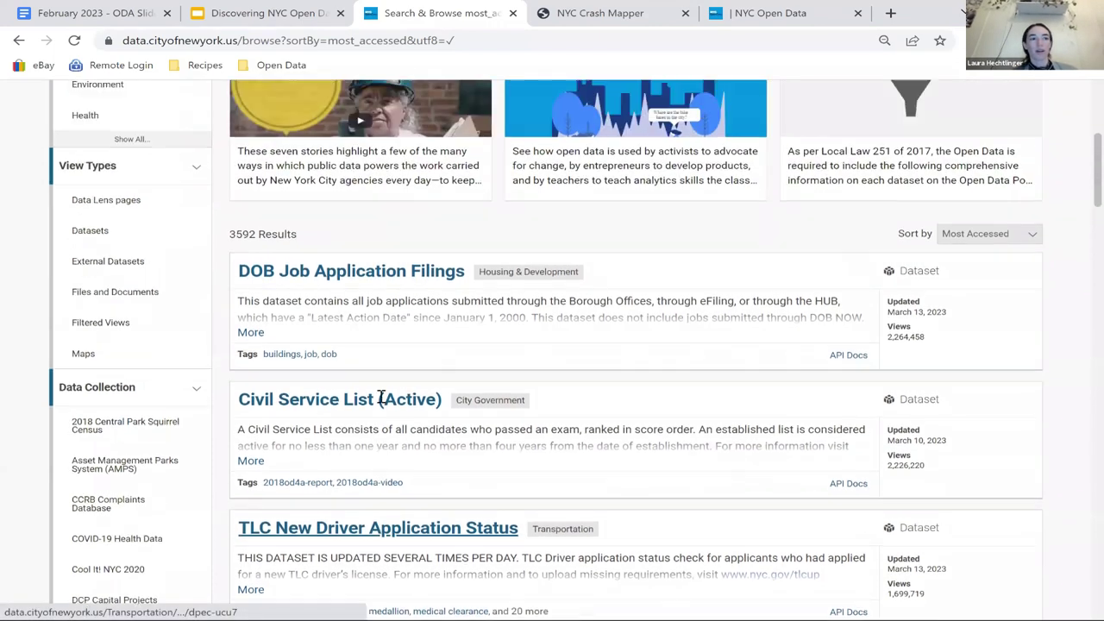
scroll(141, 320, up, 1)
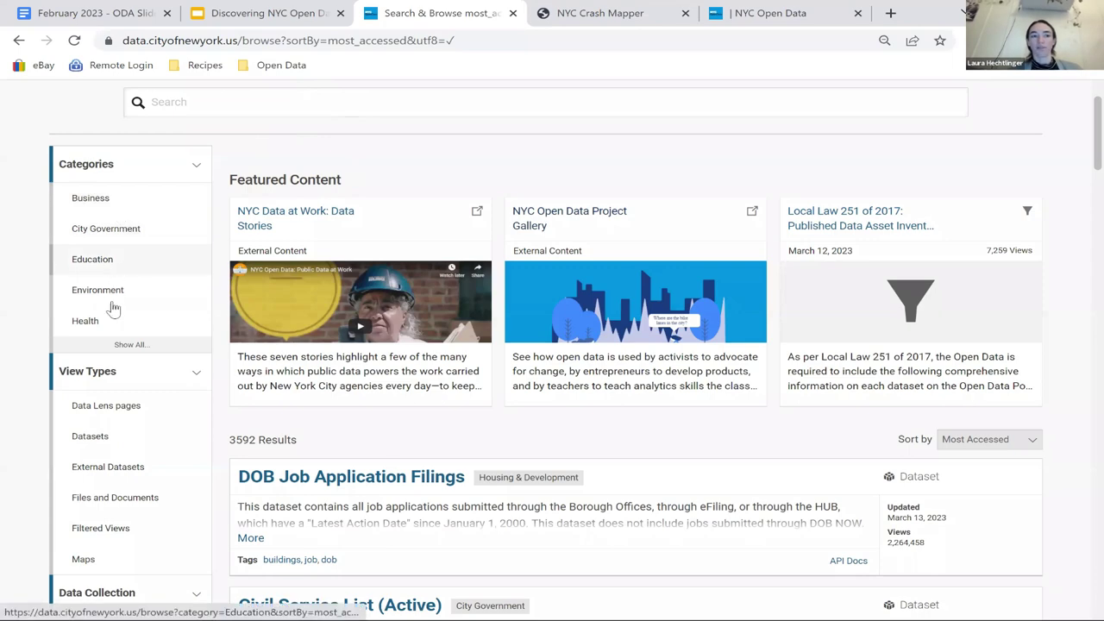
scroll(127, 311, down, 7)
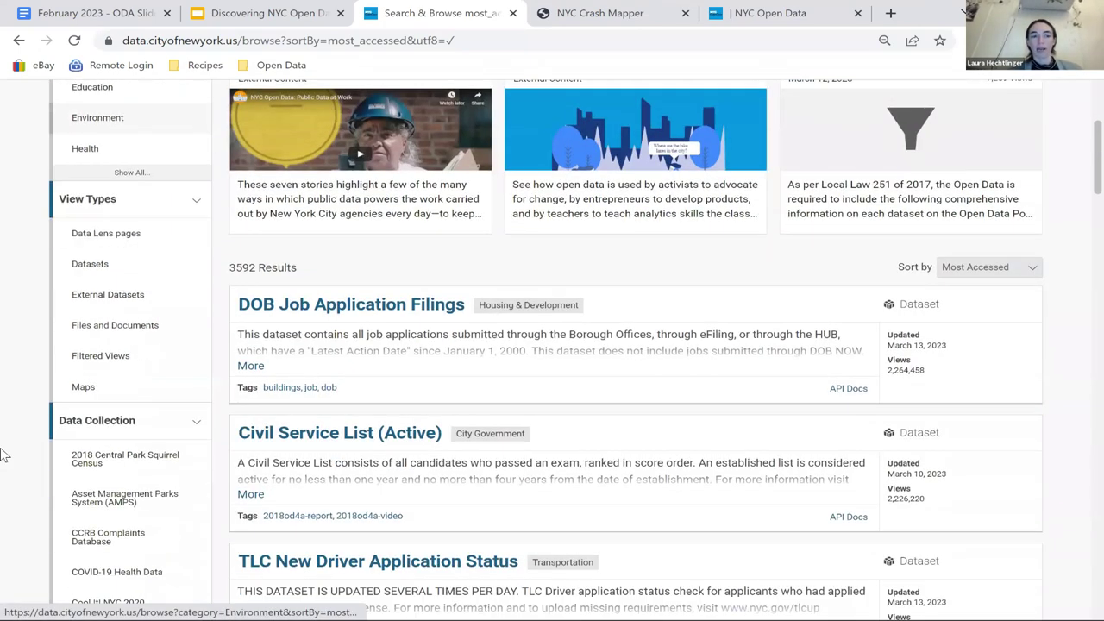
Step: Filter the most accessed datasets by the Environment category
scroll(4, 498, up, 8)
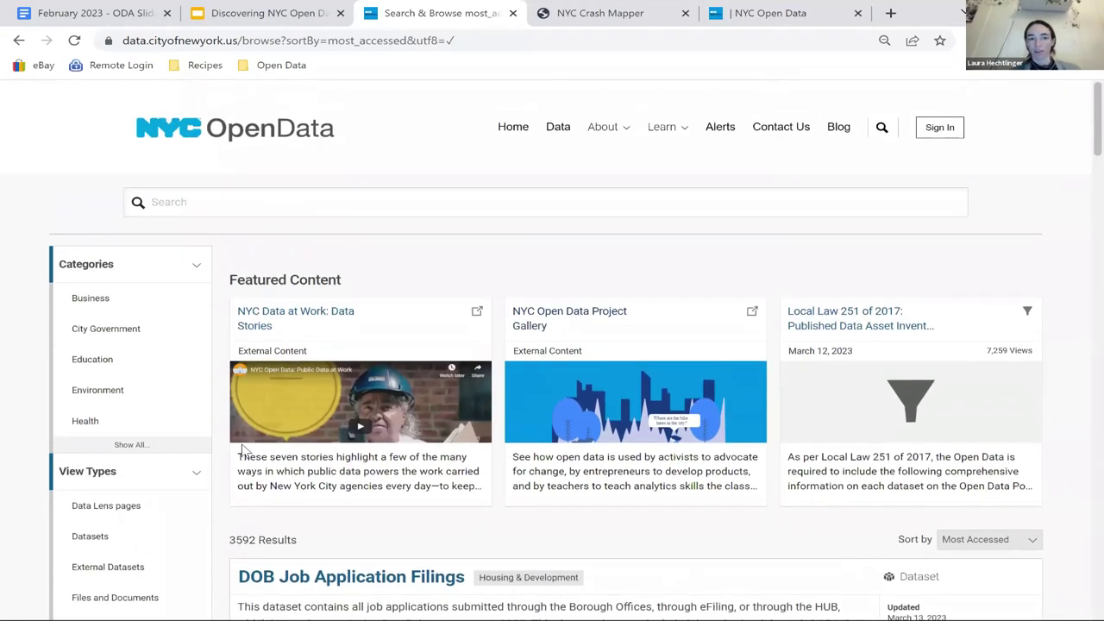
click(94, 395)
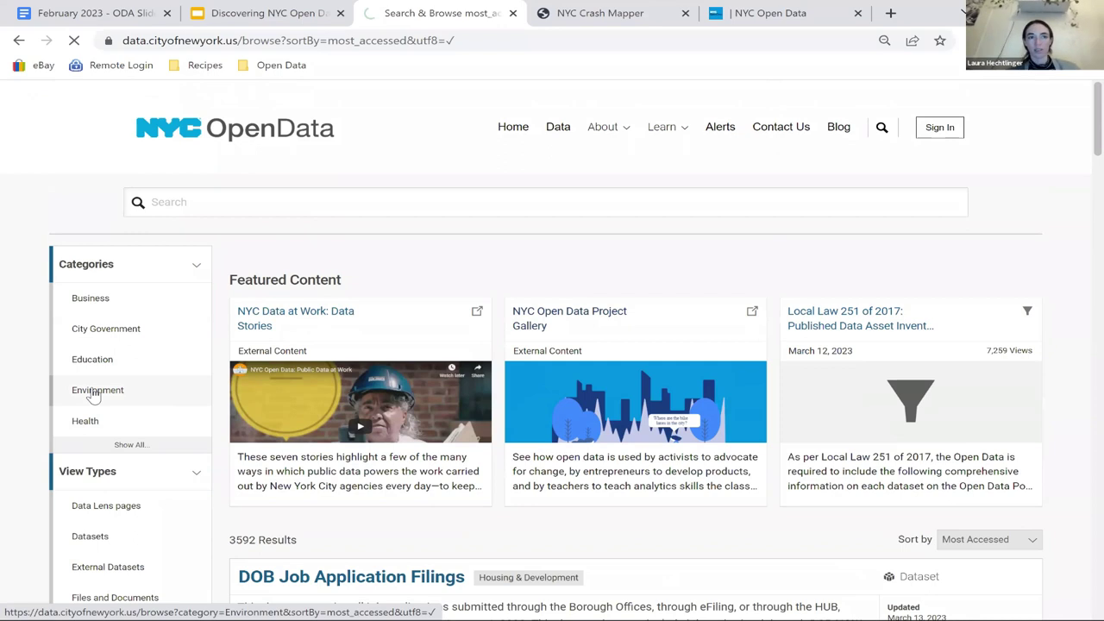
scroll(1057, 328, down, 1)
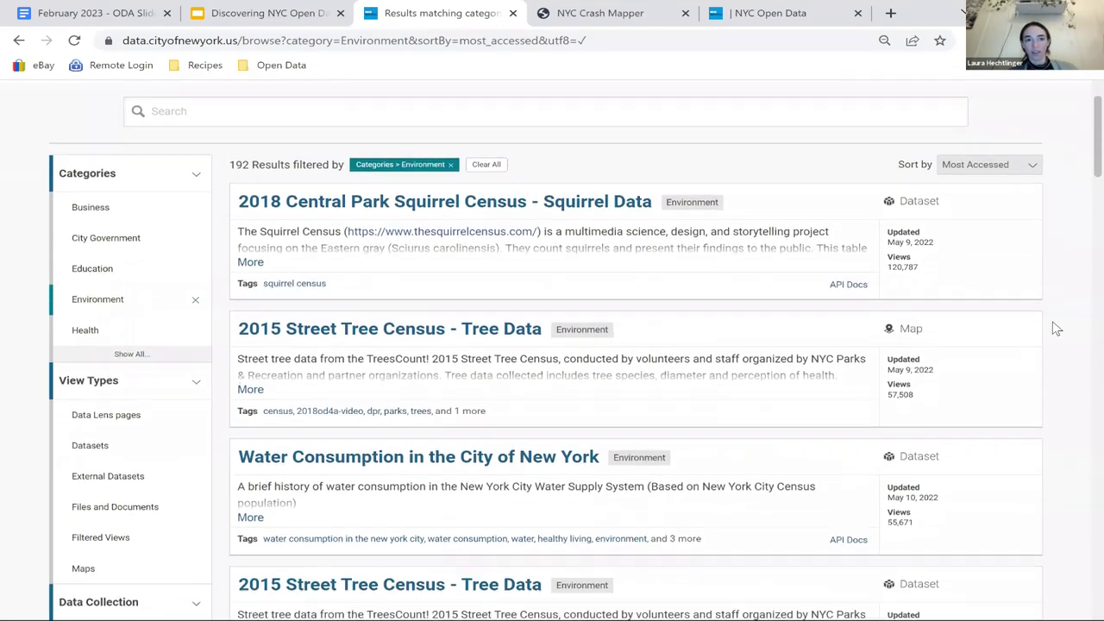
scroll(1057, 328, down, 1)
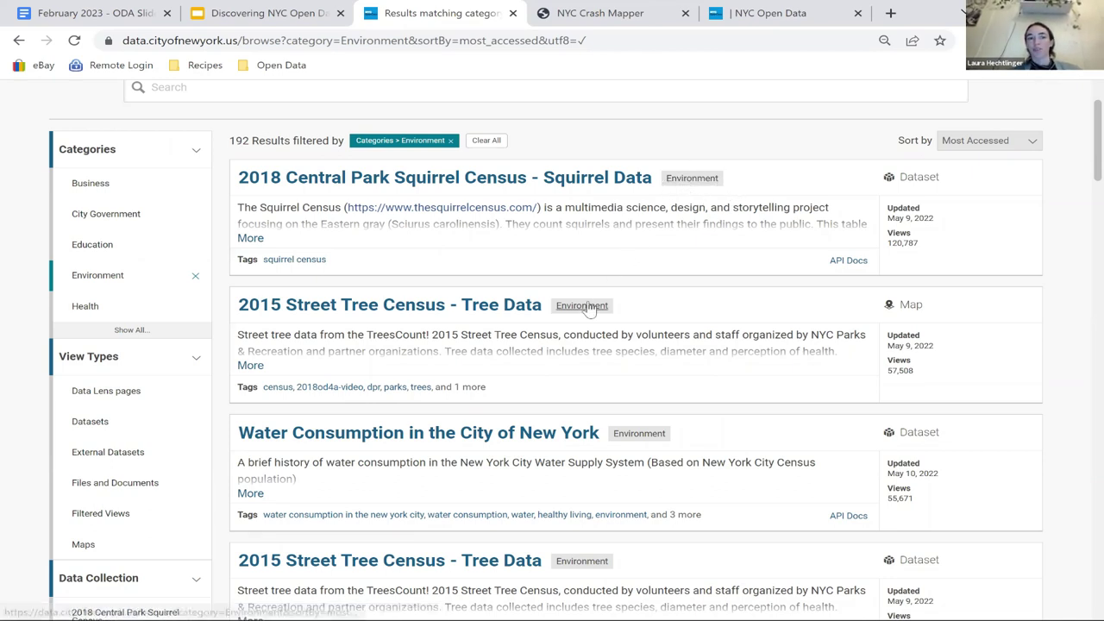
Step: Browse the Environment results and open the Air Quality dataset's page
scroll(699, 431, down, 8)
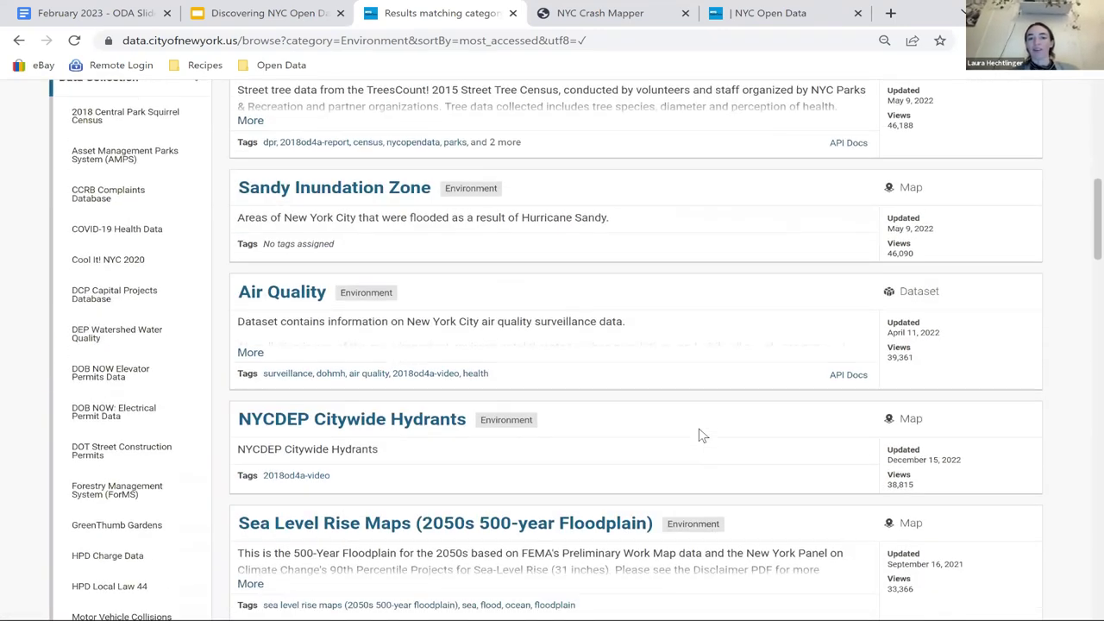
scroll(702, 435, down, 3)
scroll(701, 435, up, 7)
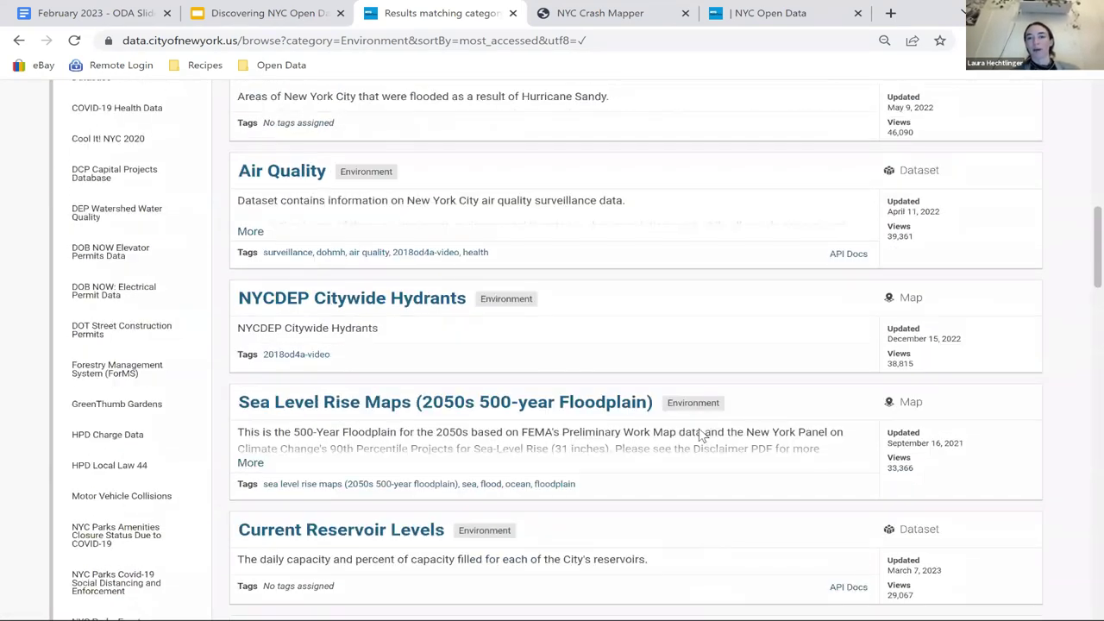
scroll(701, 435, up, 1)
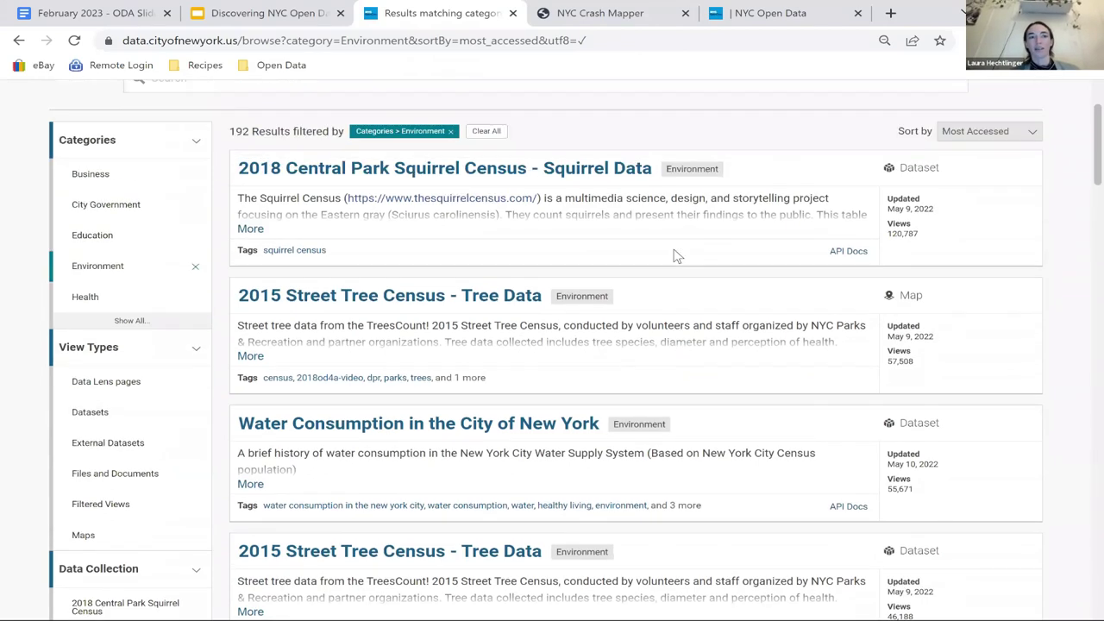
scroll(702, 214, up, 2)
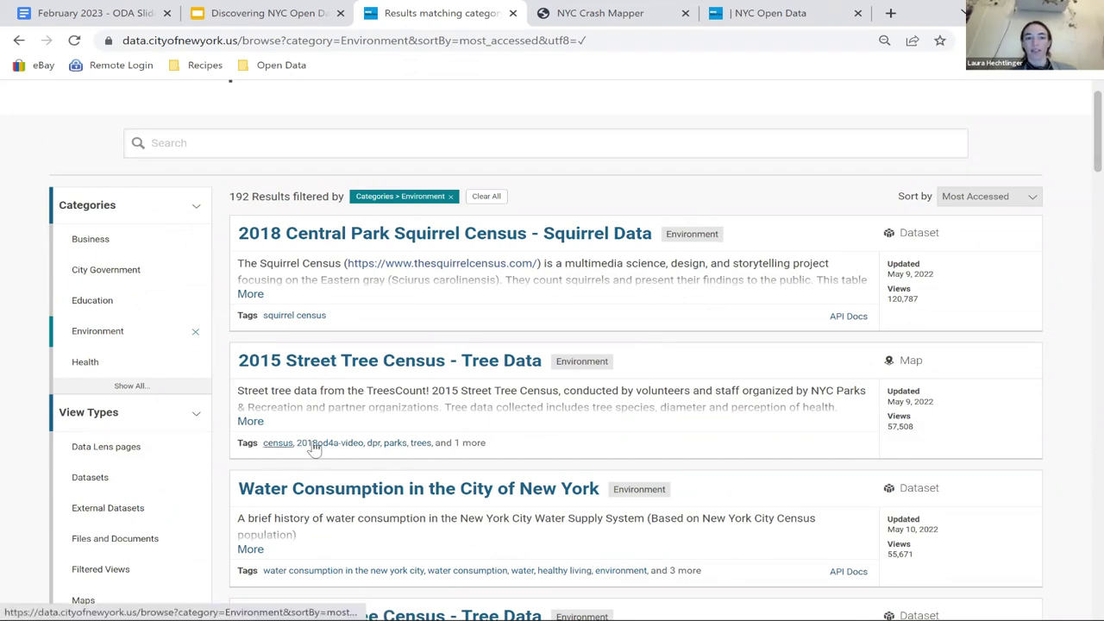
scroll(777, 568, down, 2)
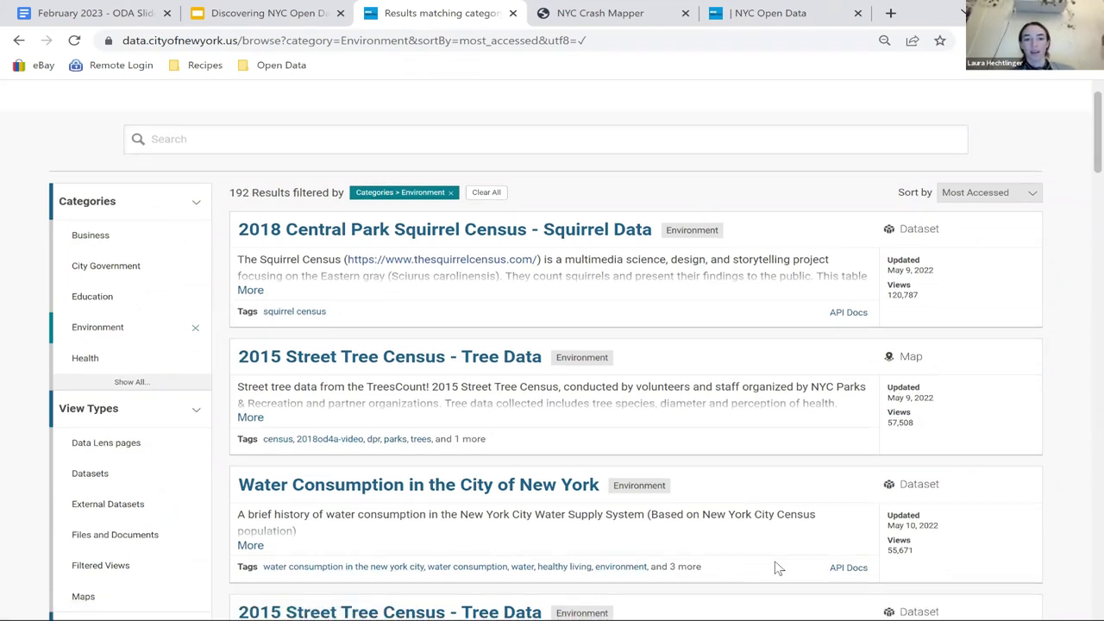
scroll(776, 567, down, 3)
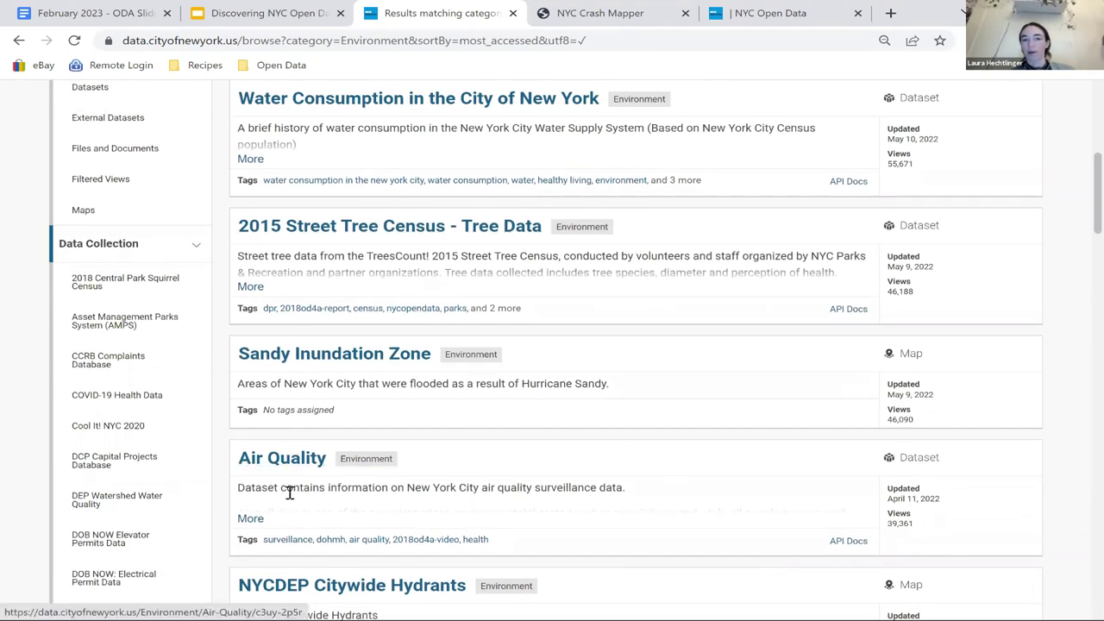
click(270, 465)
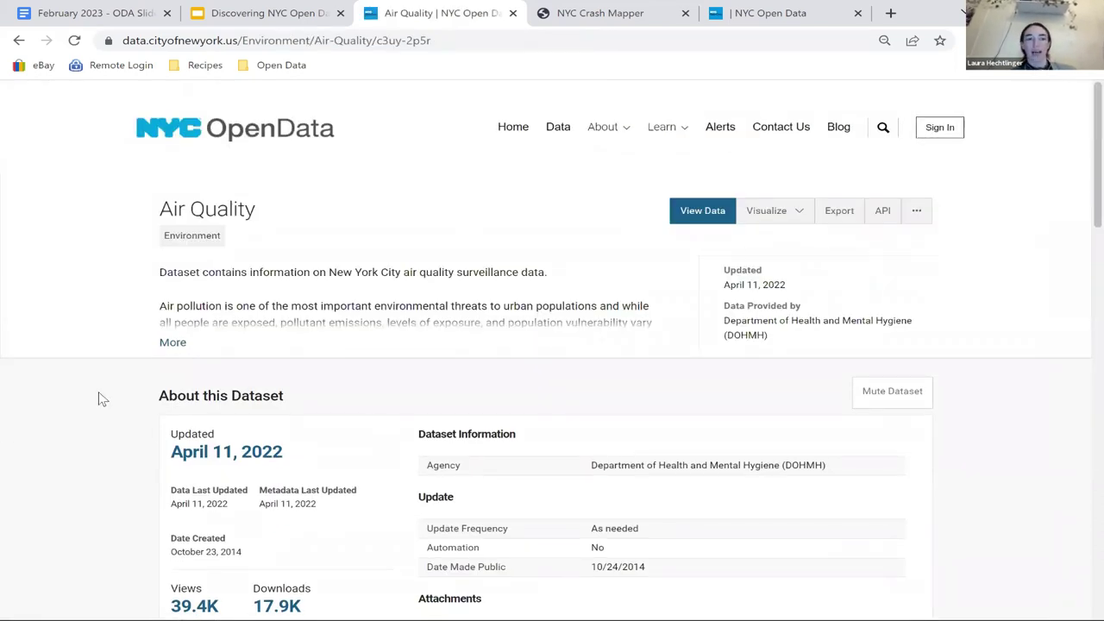
Step: Expand the Air Quality dataset's full description and read through the paragraph on air pollution
click(173, 342)
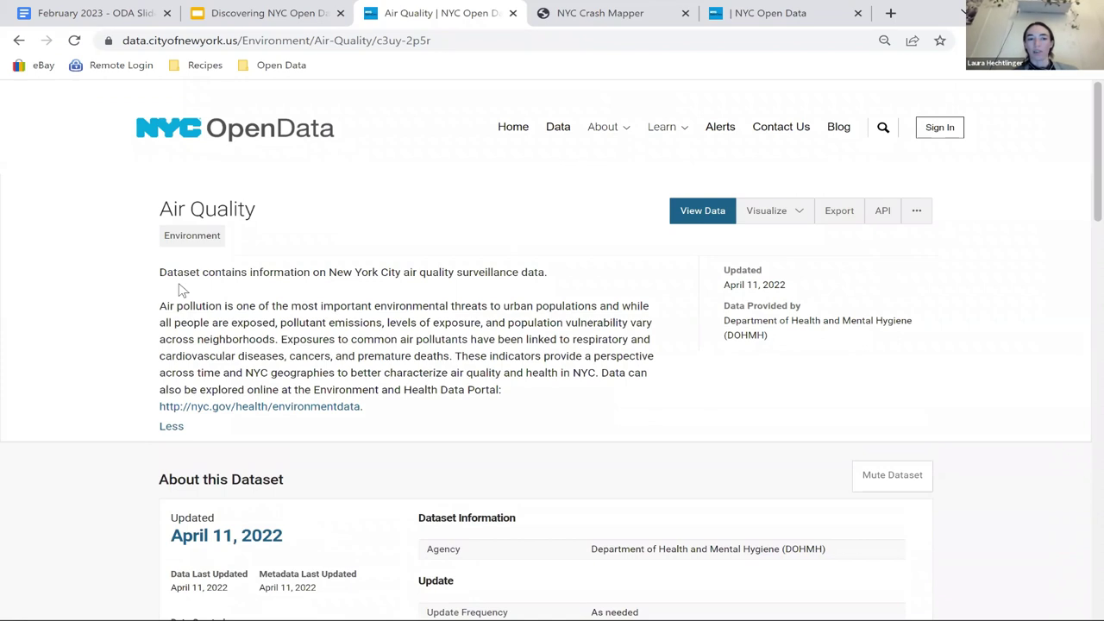
drag(224, 298, 526, 398)
click(531, 405)
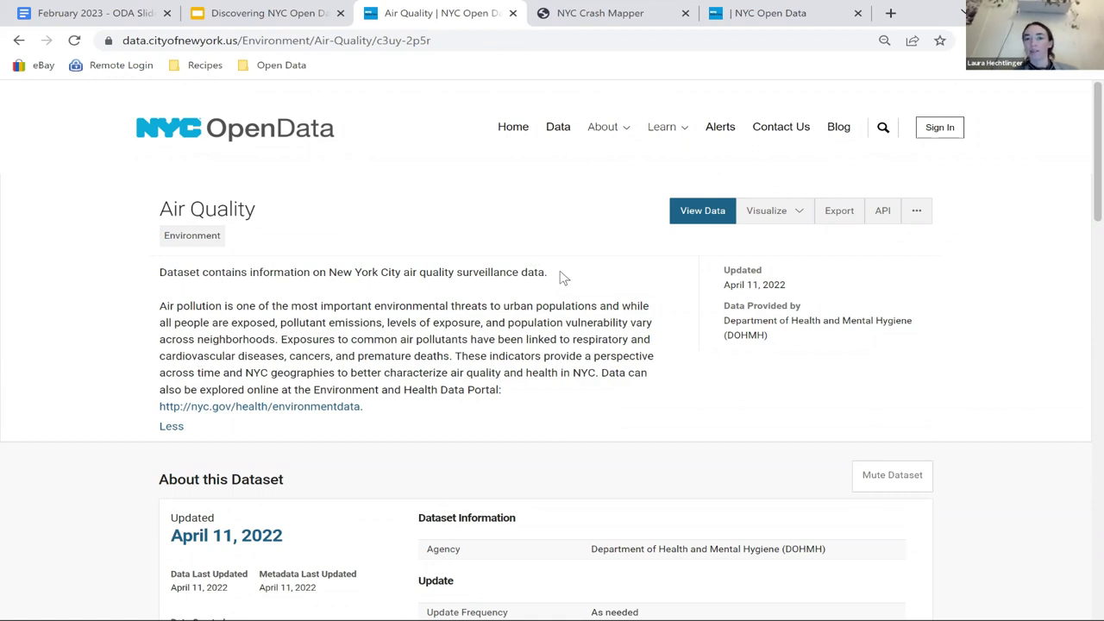
Step: Review the Air Quality dataset's update details, agency, attachments, topics, row and column summary, and column descriptions
scroll(561, 276, down, 3)
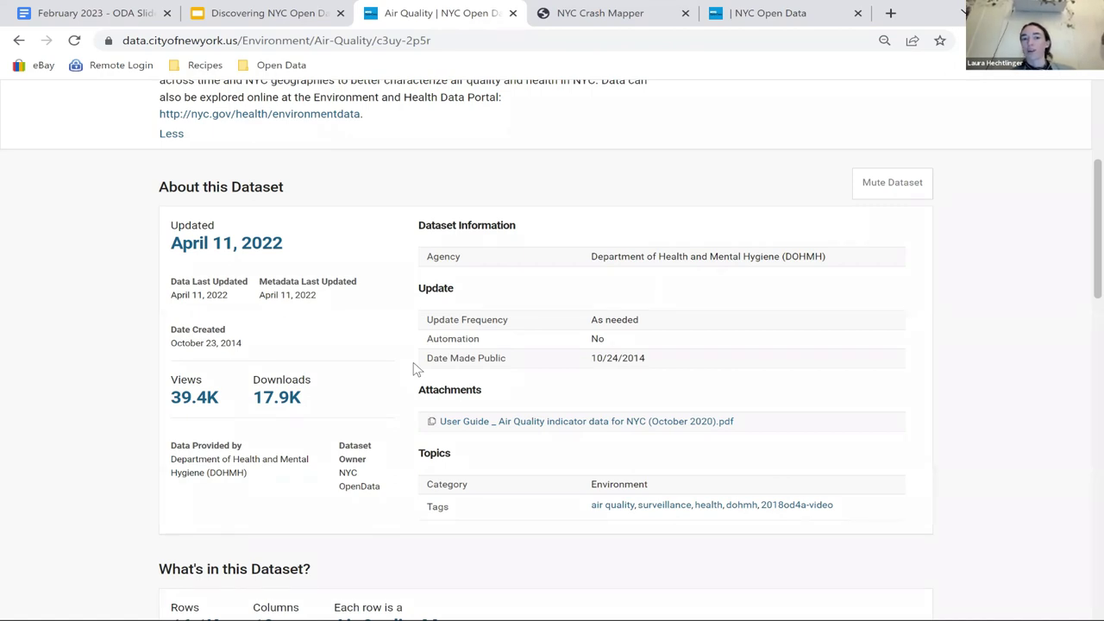
scroll(413, 369, up, 2)
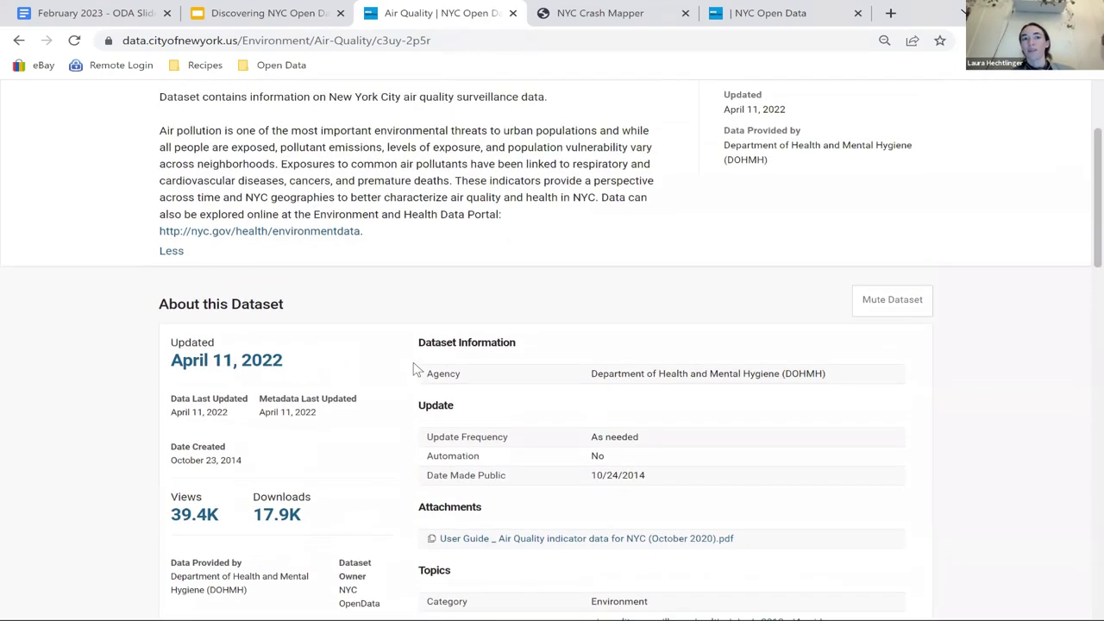
scroll(413, 369, up, 2)
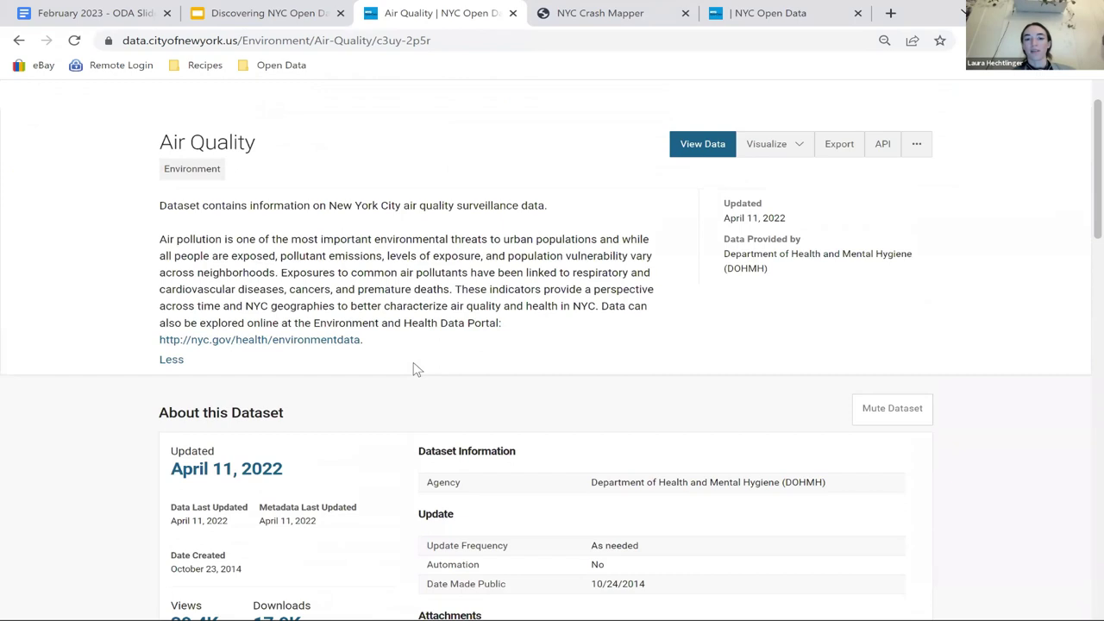
scroll(413, 369, down, 1)
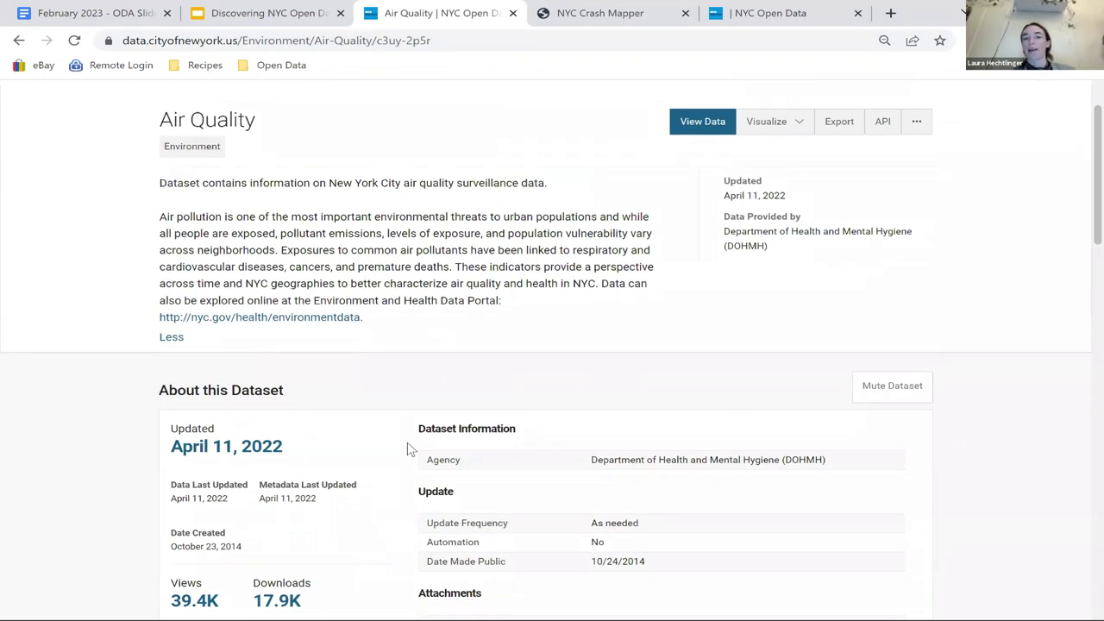
scroll(411, 448, down, 2)
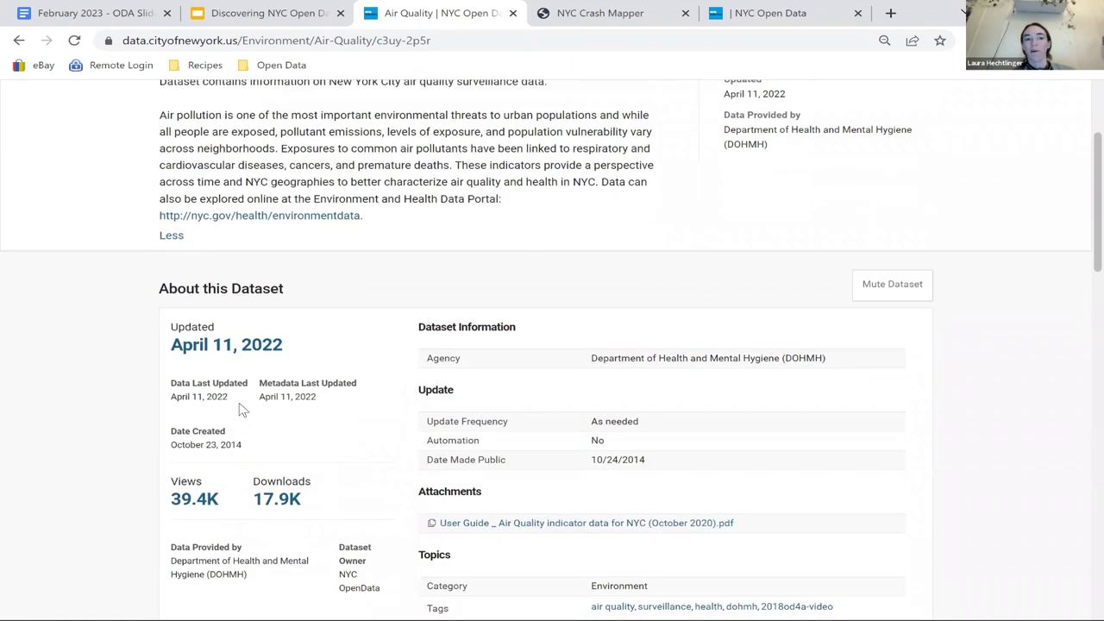
scroll(382, 445, down, 2)
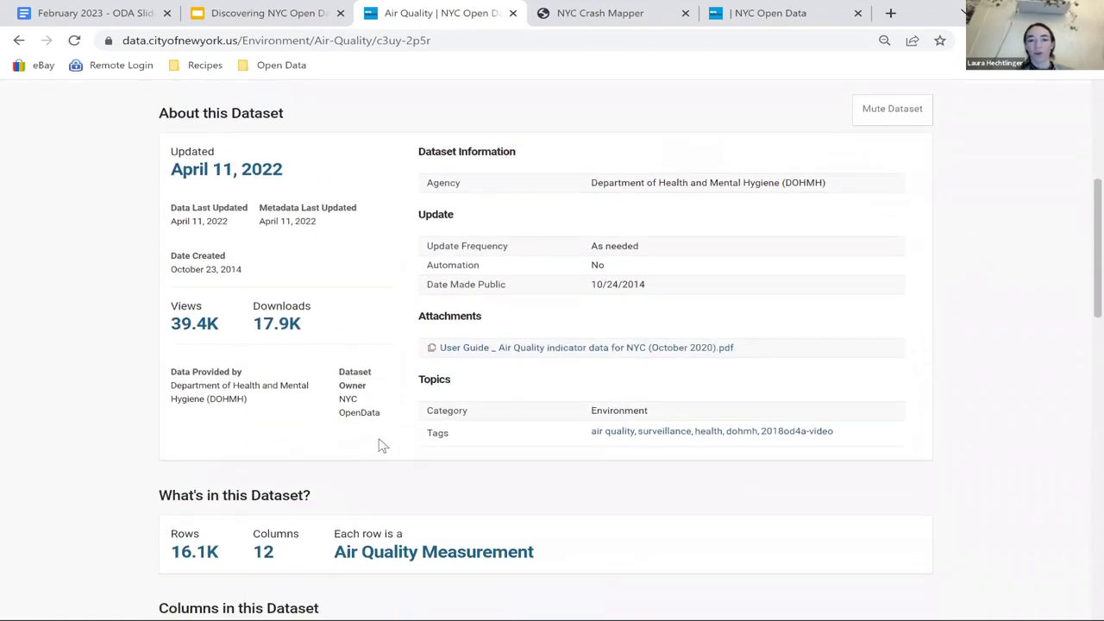
scroll(382, 445, down, 2)
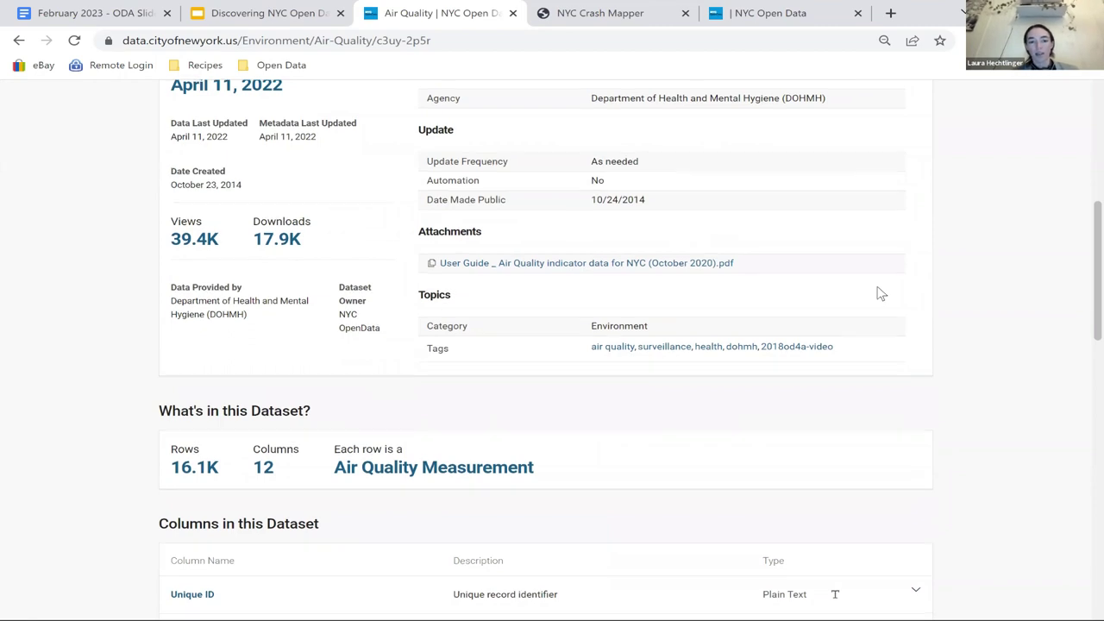
scroll(878, 292, down, 2)
scroll(878, 292, down, 2)
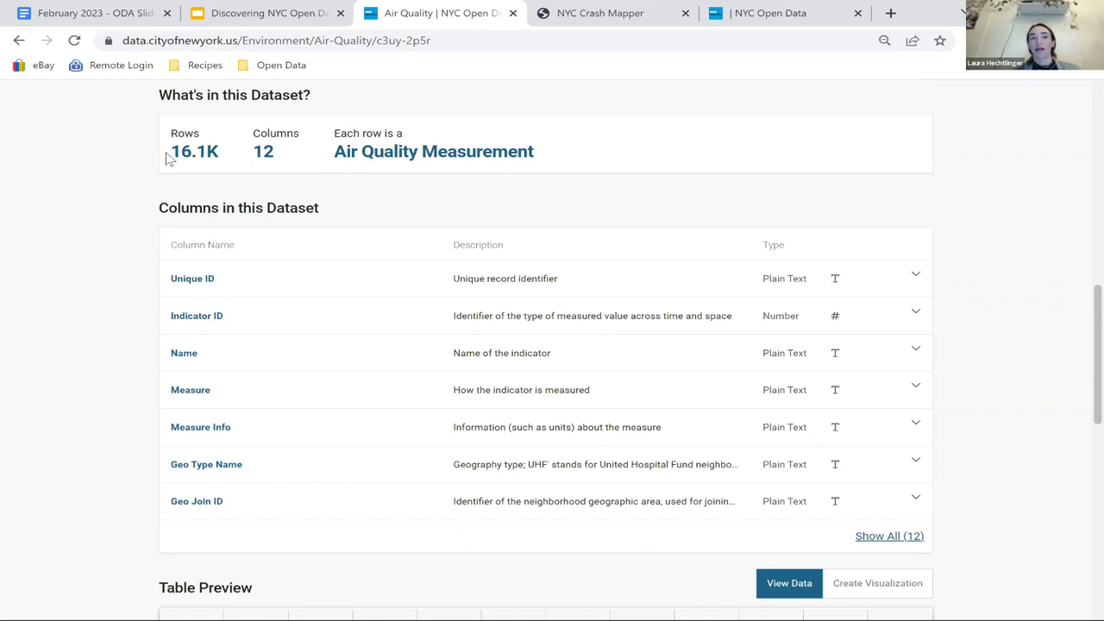
scroll(269, 156, down, 3)
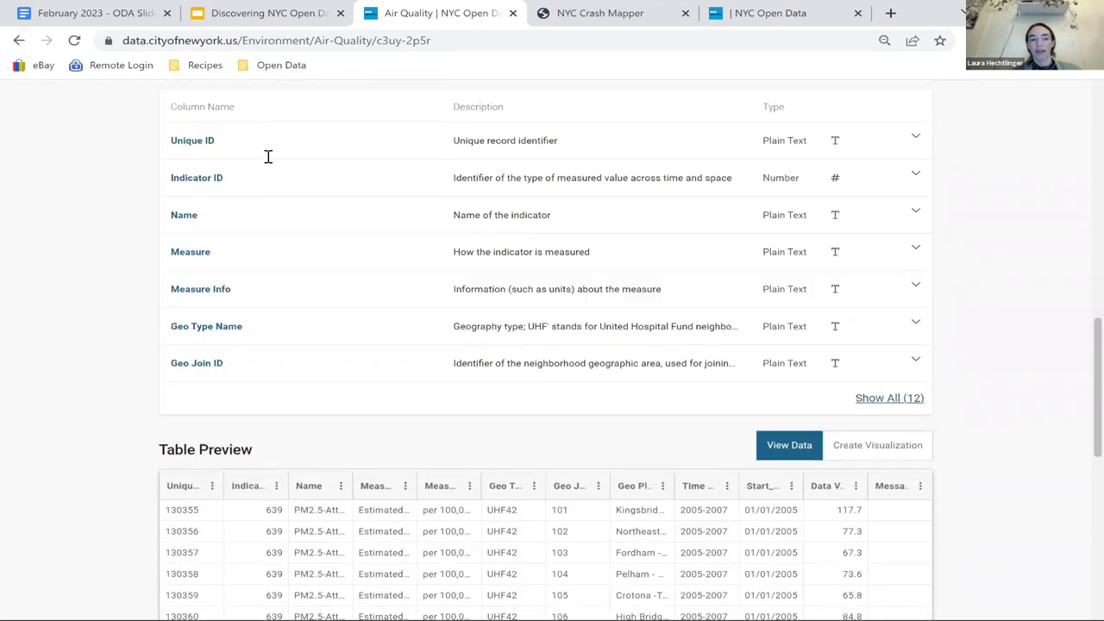
scroll(268, 156, up, 1)
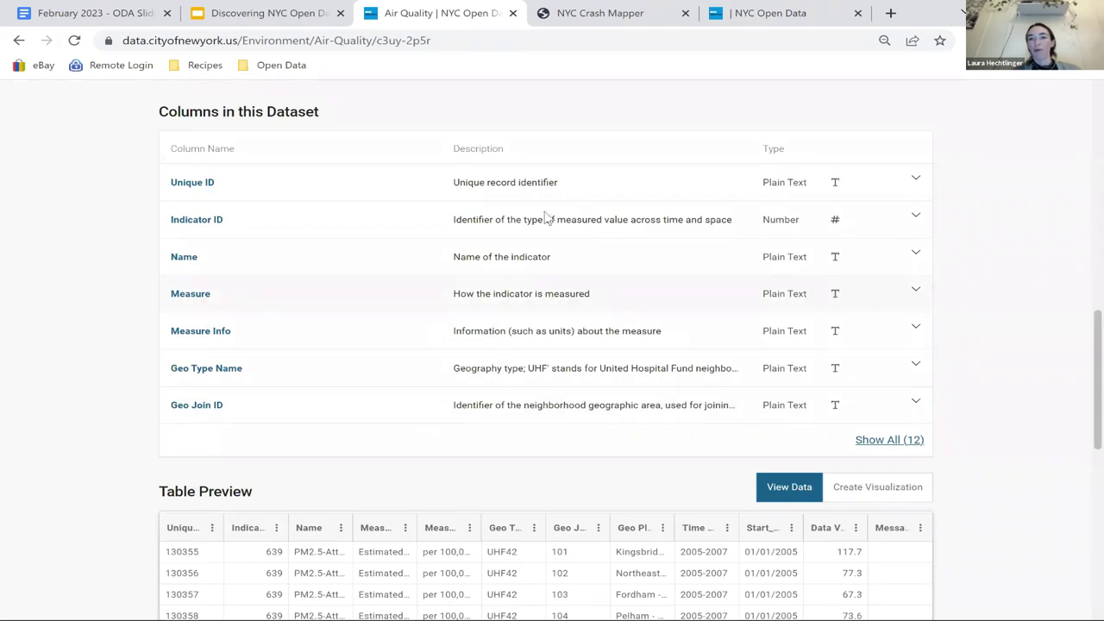
Step: Expand the column list to show all columns and look through it down to the table preview
click(877, 442)
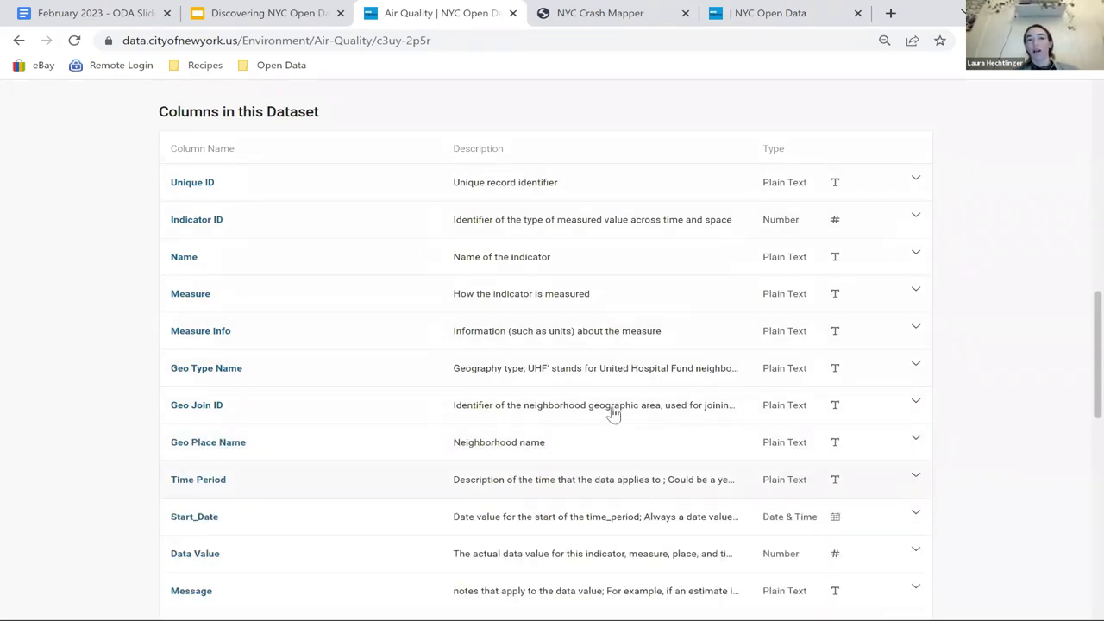
scroll(598, 227, down, 1)
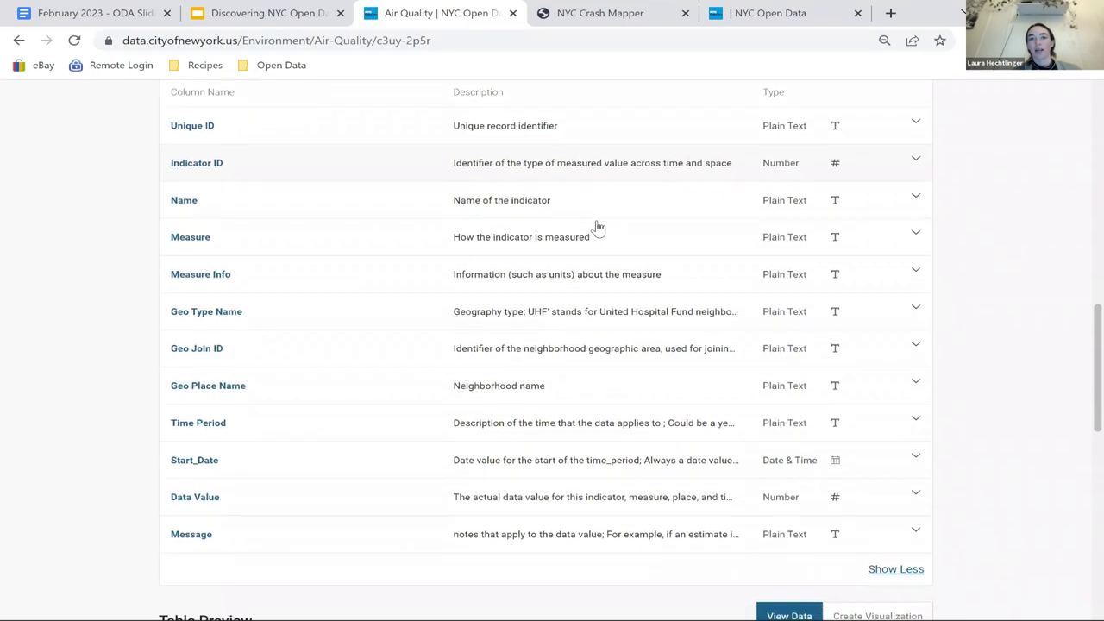
scroll(598, 228, down, 2)
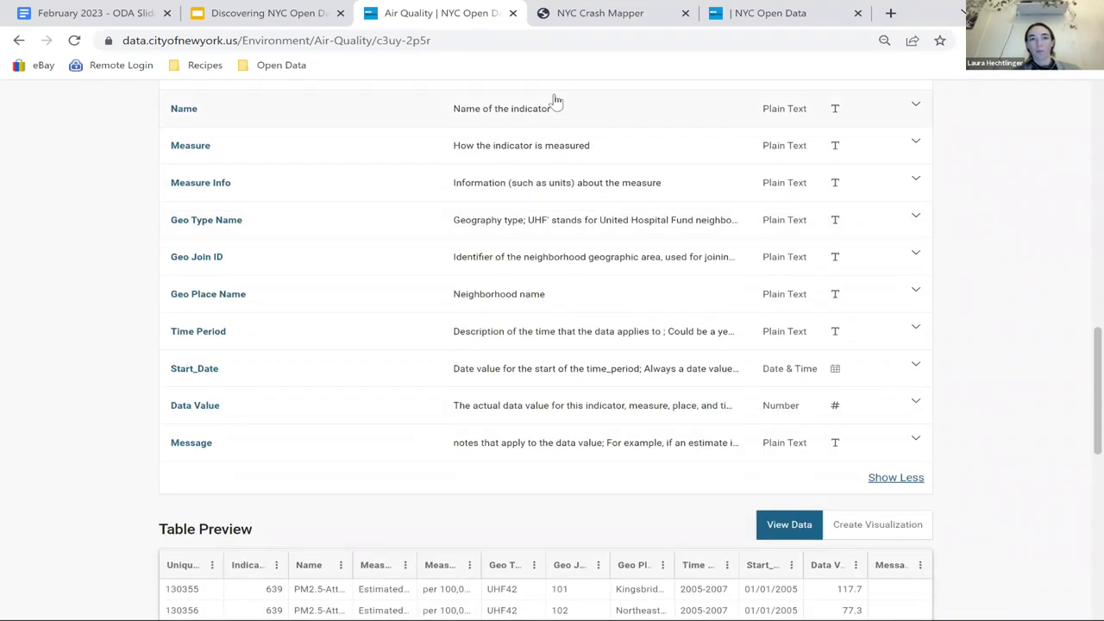
scroll(585, 406, down, 1)
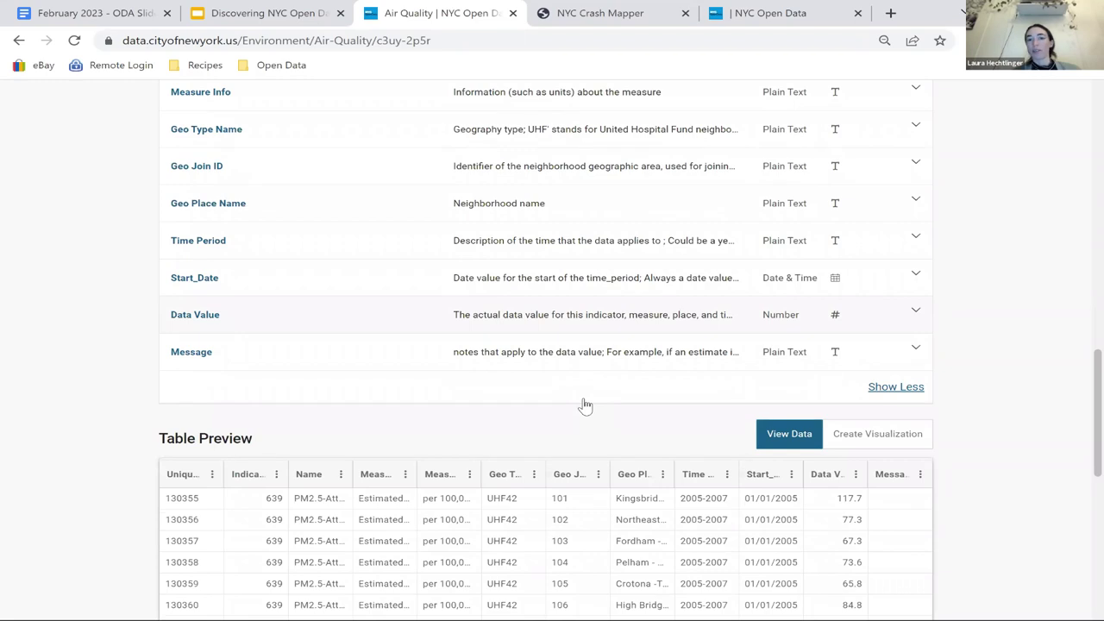
scroll(585, 405, down, 2)
scroll(585, 406, down, 2)
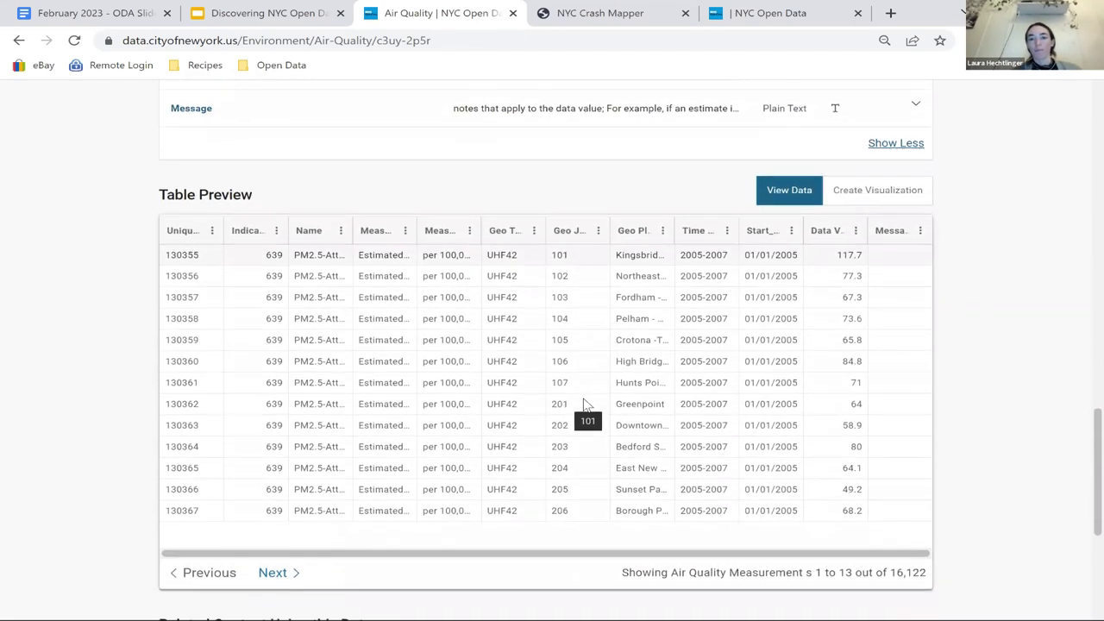
Step: Compare the user guide attachment, dataset description and column definitions with the rows in the table preview
scroll(585, 405, up, 7)
scroll(585, 406, up, 4)
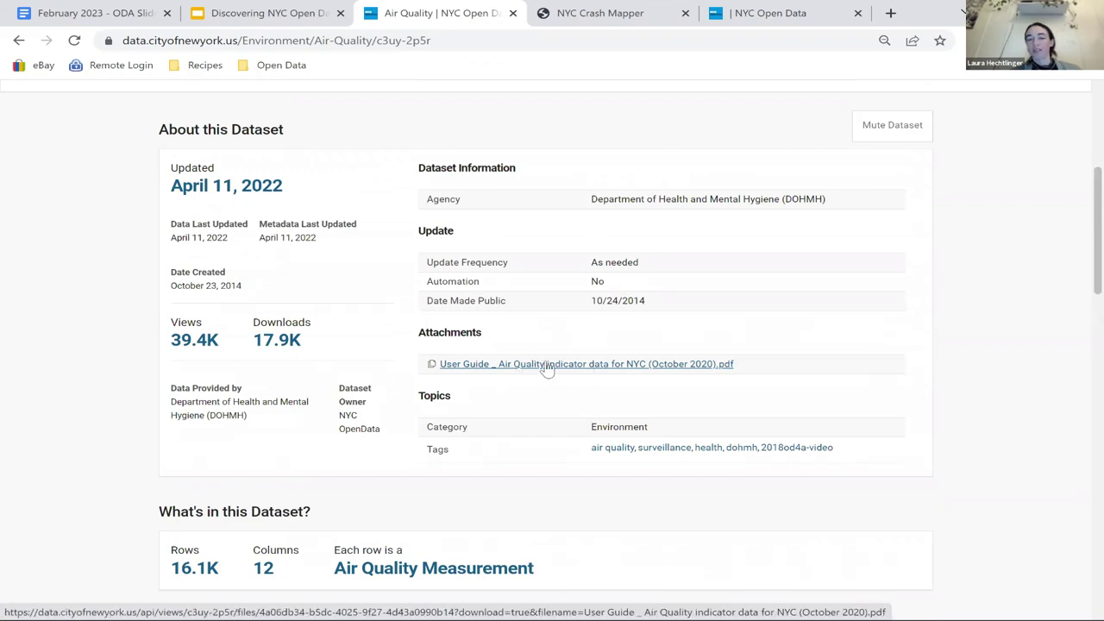
scroll(550, 368, up, 3)
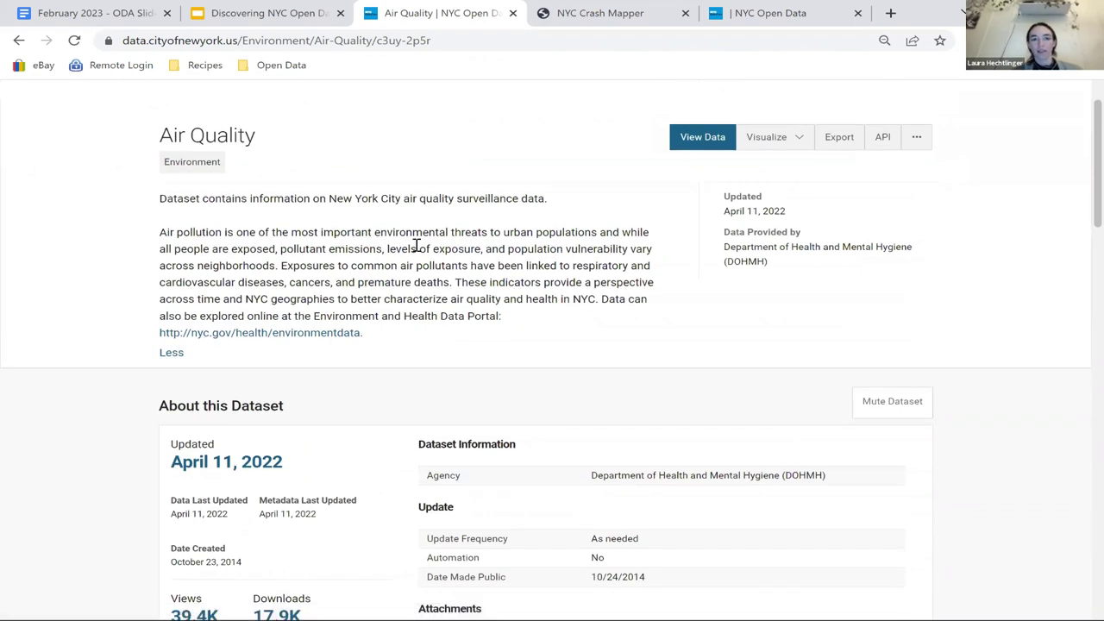
scroll(533, 383, down, 13)
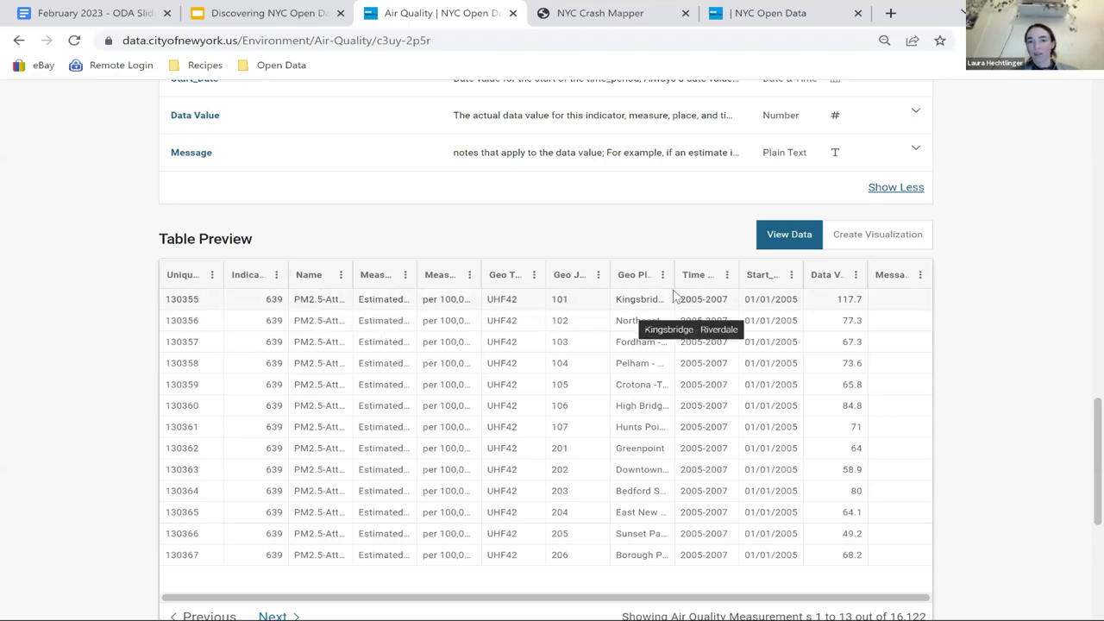
scroll(690, 384, up, 9)
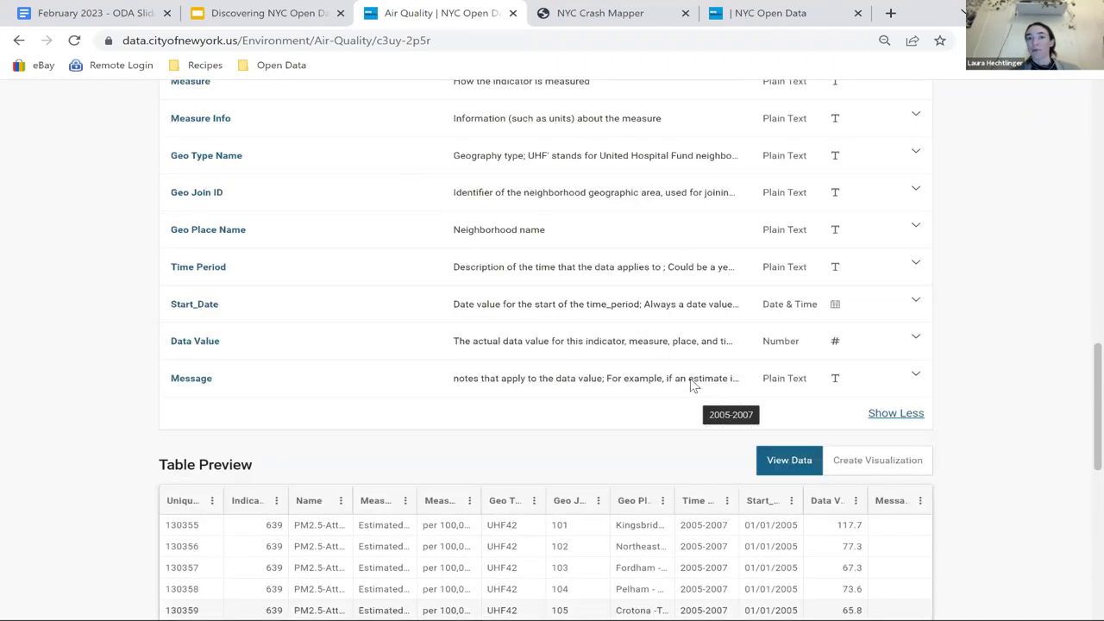
scroll(690, 383, up, 2)
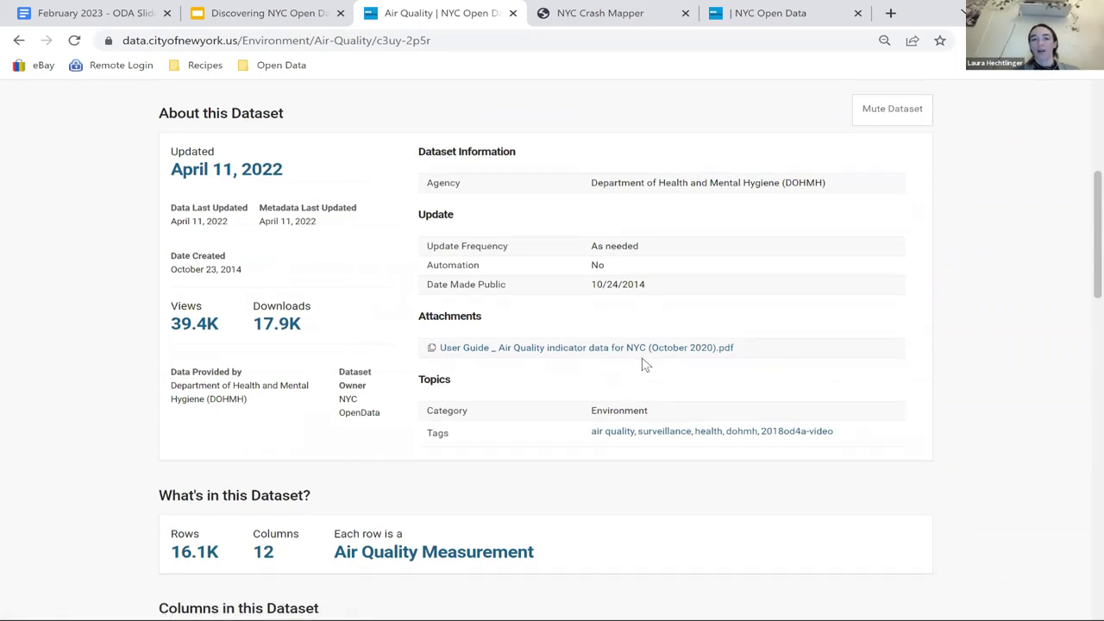
scroll(643, 364, down, 9)
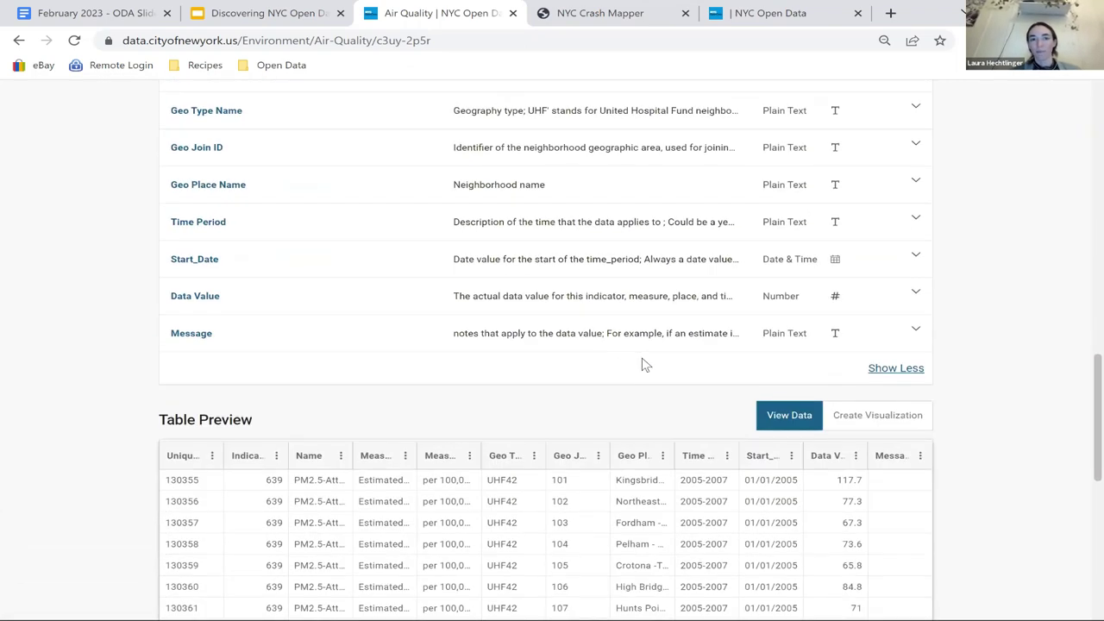
scroll(643, 364, down, 4)
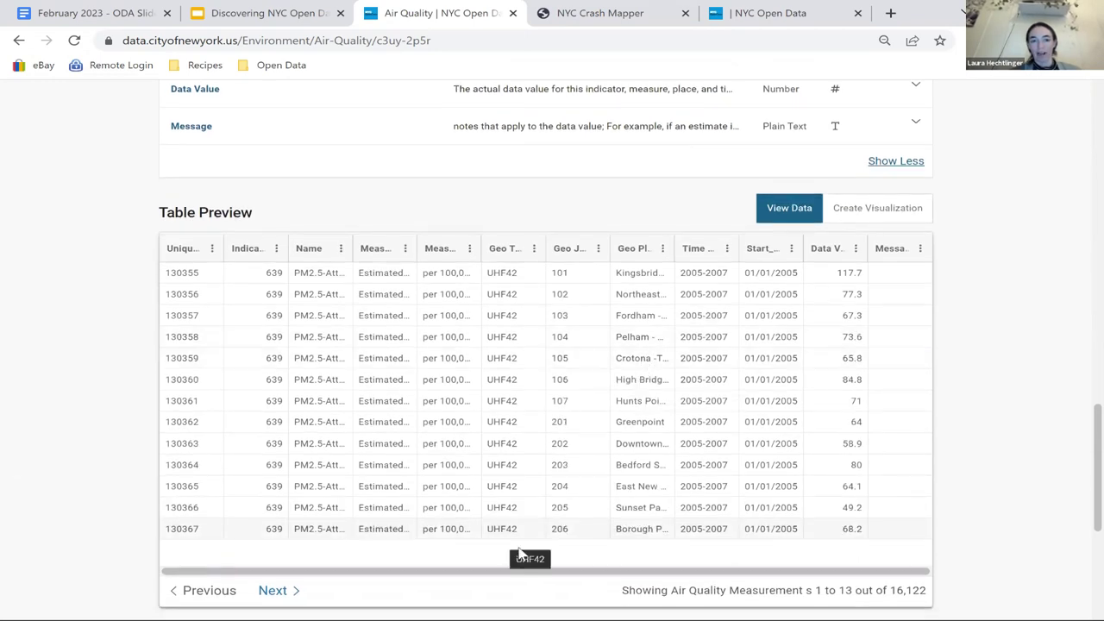
Step: Widen the Measure, Name, Indicator ID and Measure Info columns in the table preview, and look across the remaining columns
drag(419, 249, 425, 249)
drag(504, 263, 635, 316)
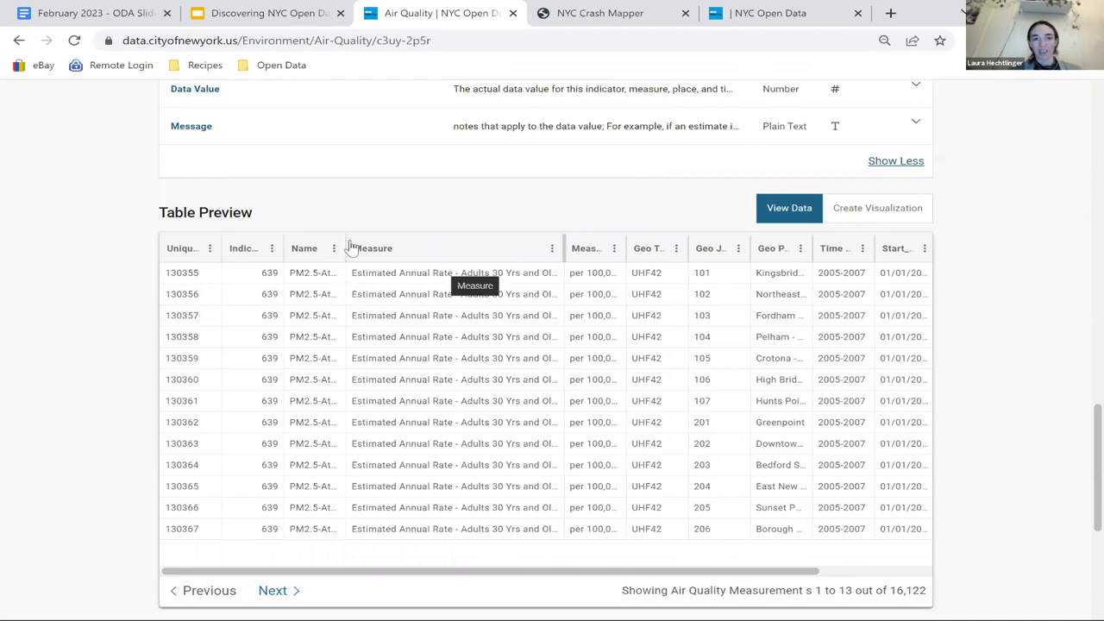
drag(346, 248, 370, 271)
drag(282, 248, 394, 259)
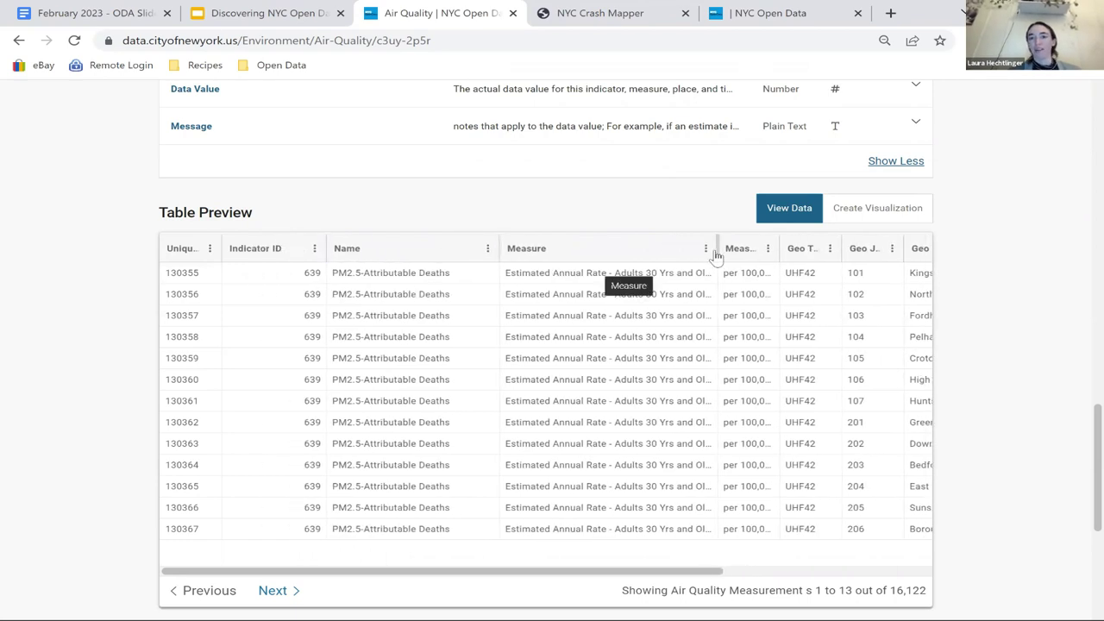
drag(779, 252, 828, 258)
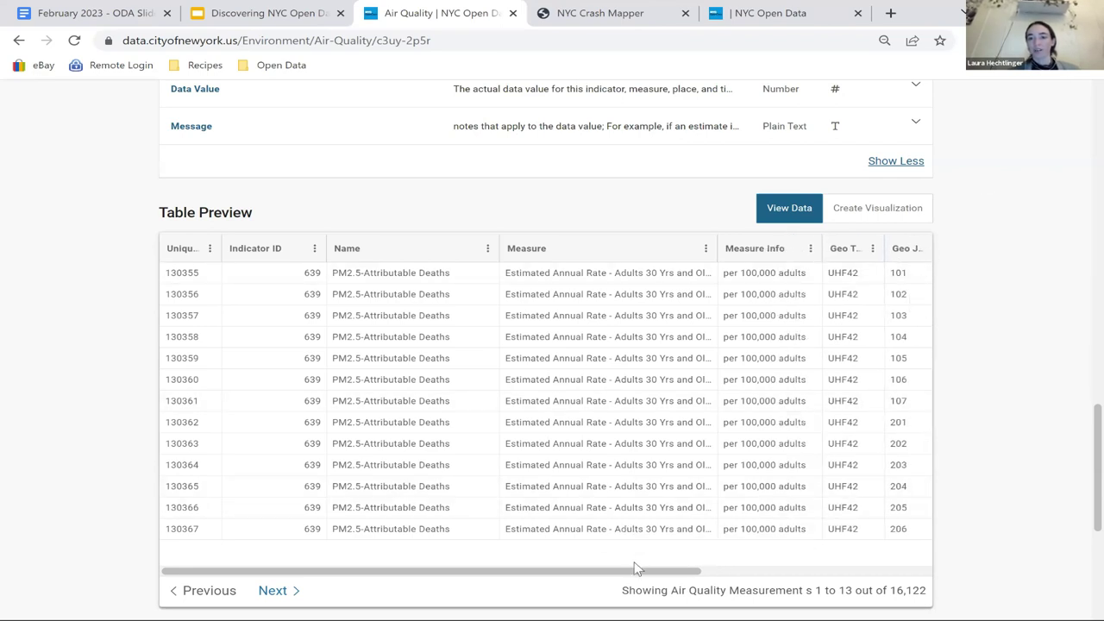
drag(643, 571, 897, 556)
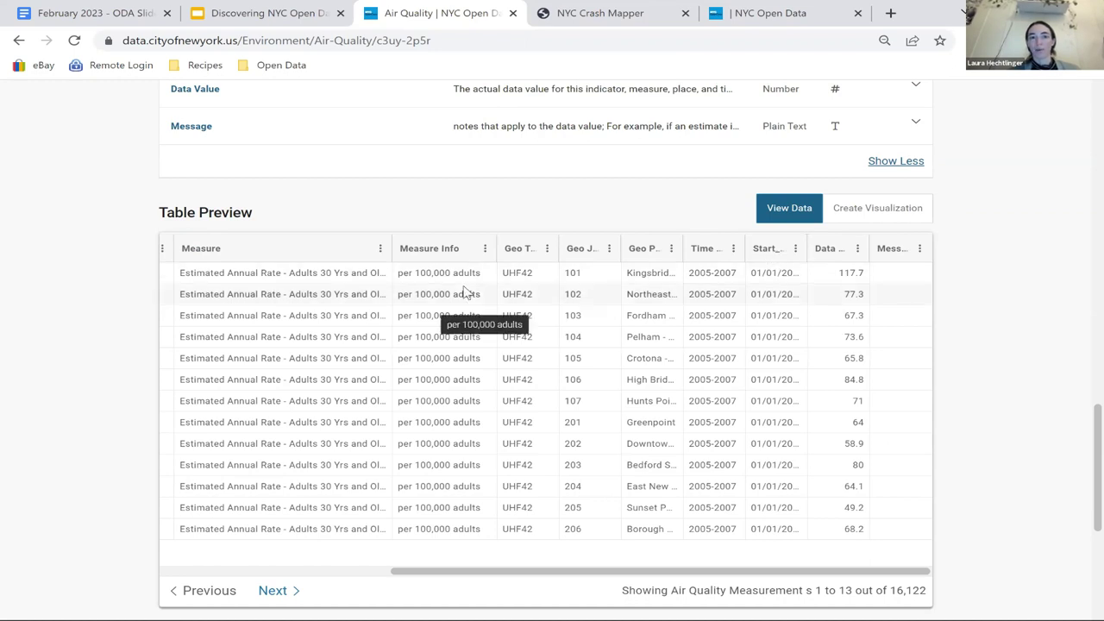
drag(475, 570, 188, 556)
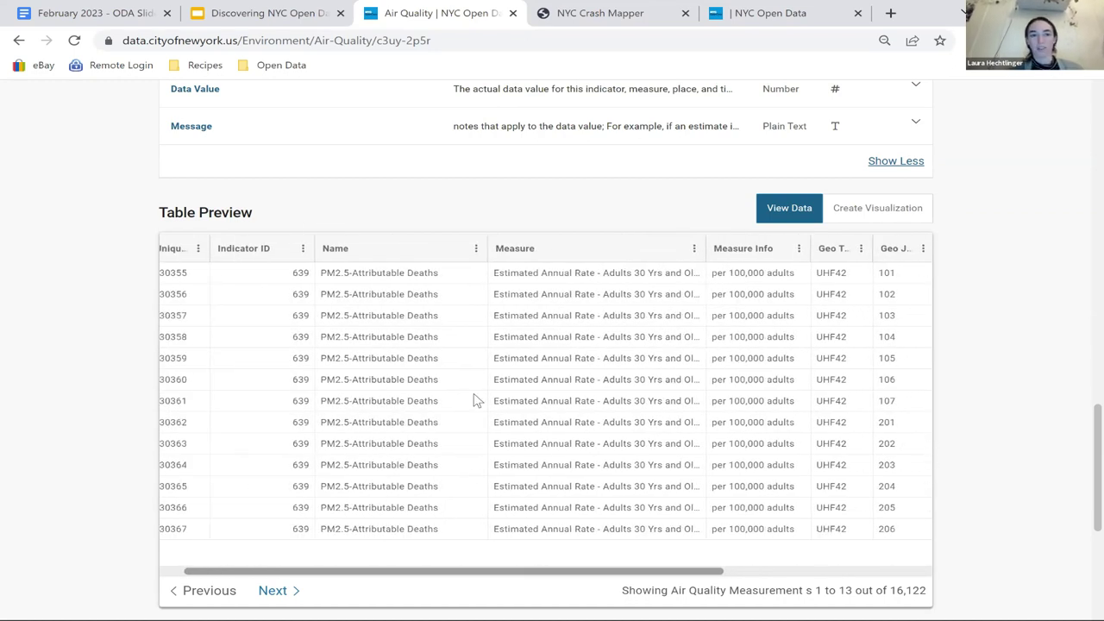
Step: Download the attached User Guide _ Air Quality indicator data for NYC (October 2020).pdf and open it
scroll(485, 245, up, 8)
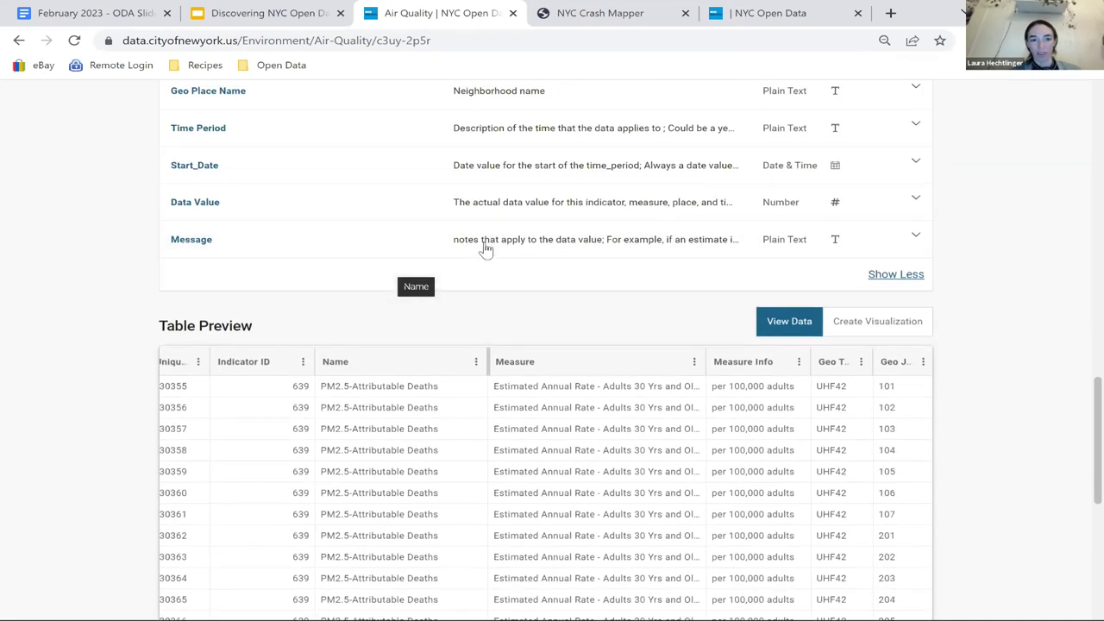
scroll(484, 248, up, 7)
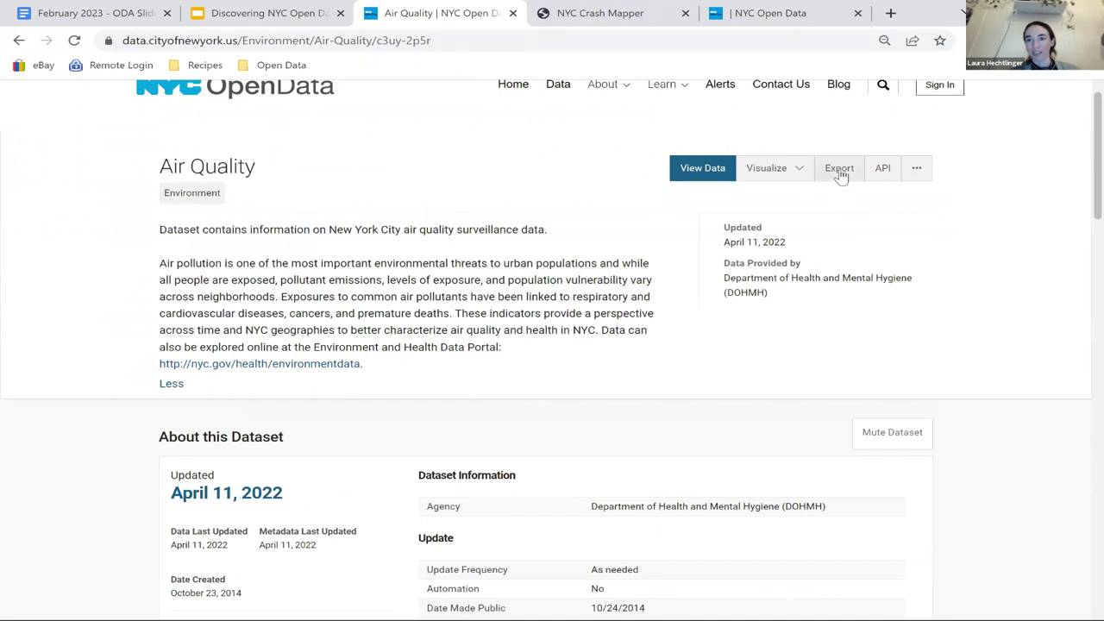
scroll(850, 395, down, 1)
scroll(850, 395, down, 1)
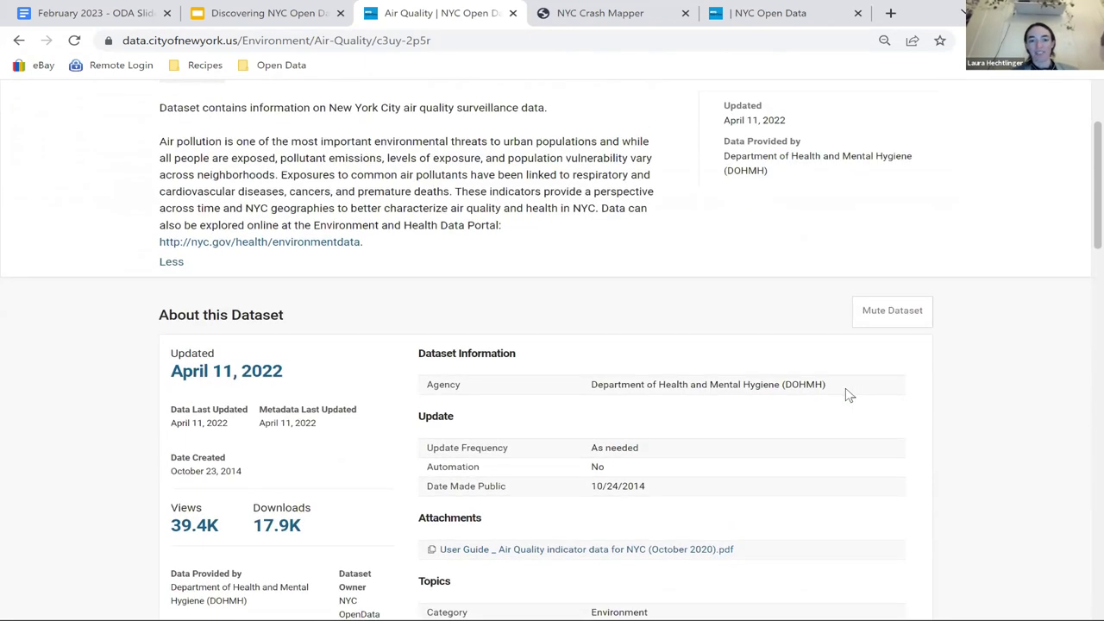
scroll(850, 395, down, 1)
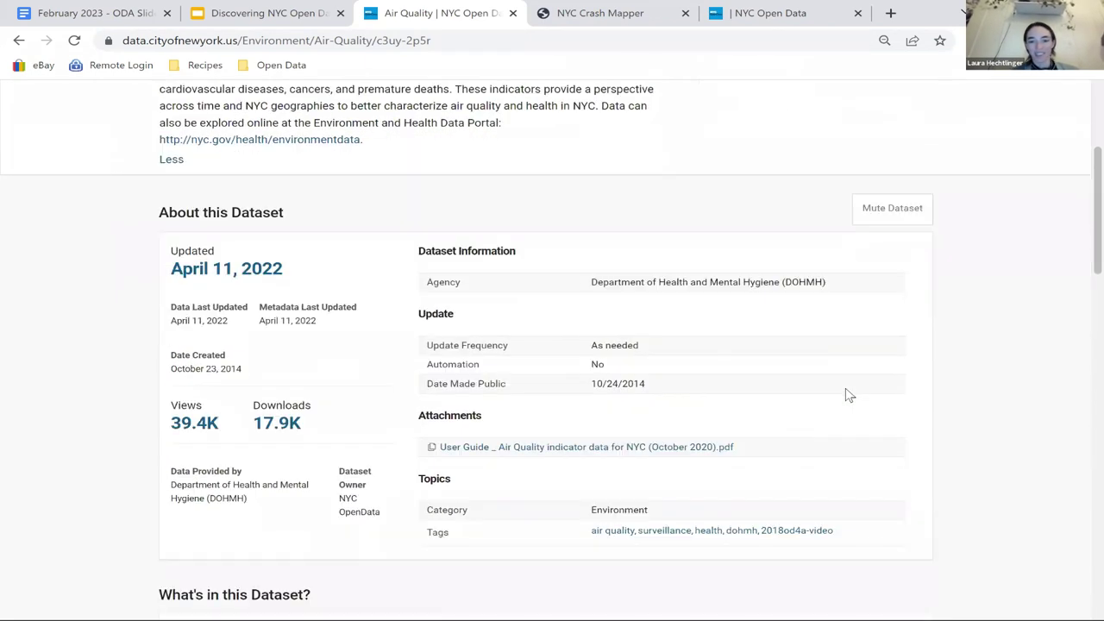
click(576, 450)
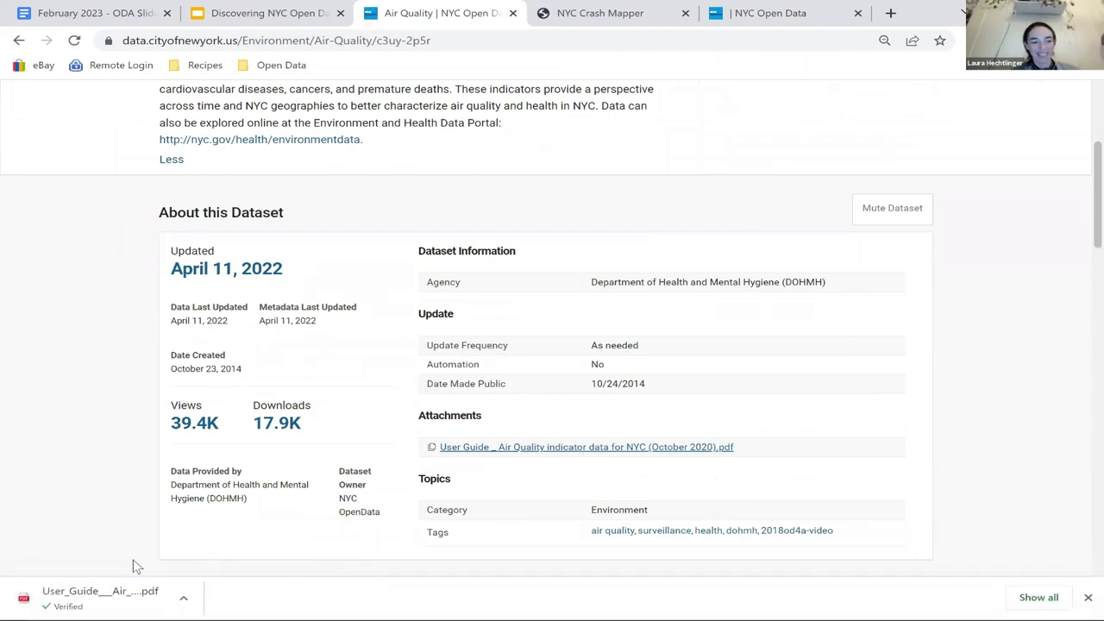
click(133, 597)
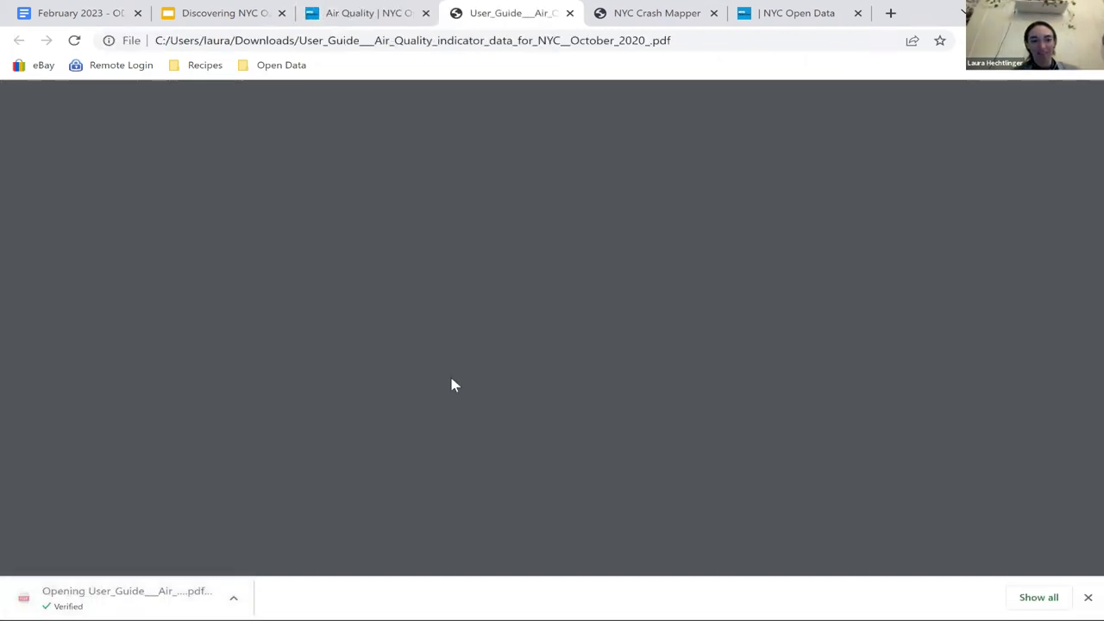
Step: Read the user guide's first page, covering the dataset summary, getting-started notes and outdoor air pollutants such as Fine Particulate Matter (PM2.5)
scroll(608, 311, down, 4)
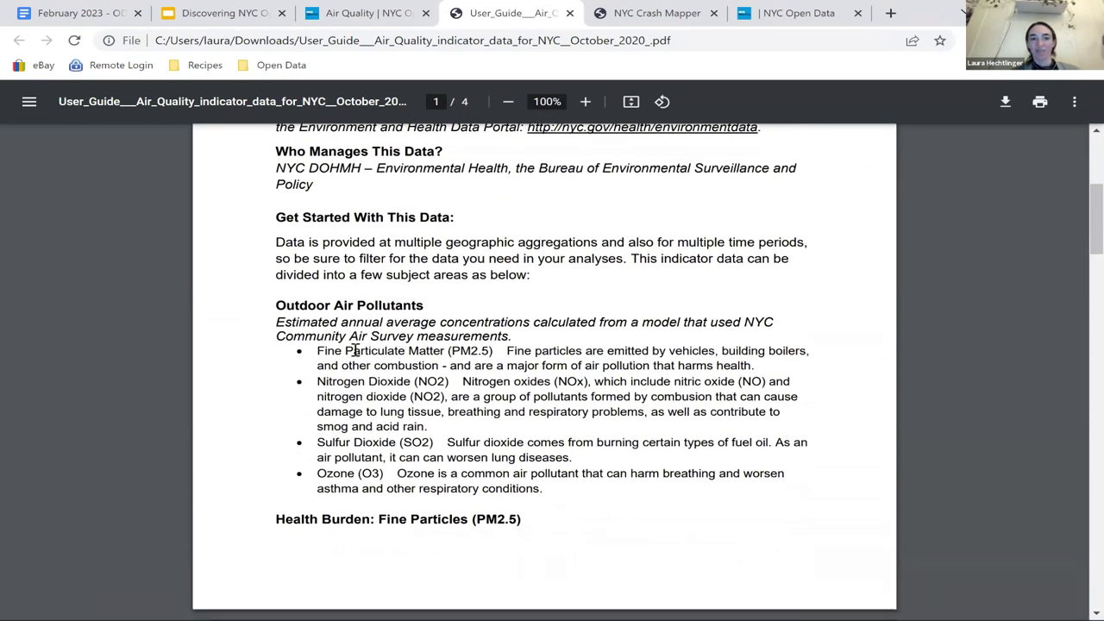
drag(354, 350, 438, 349)
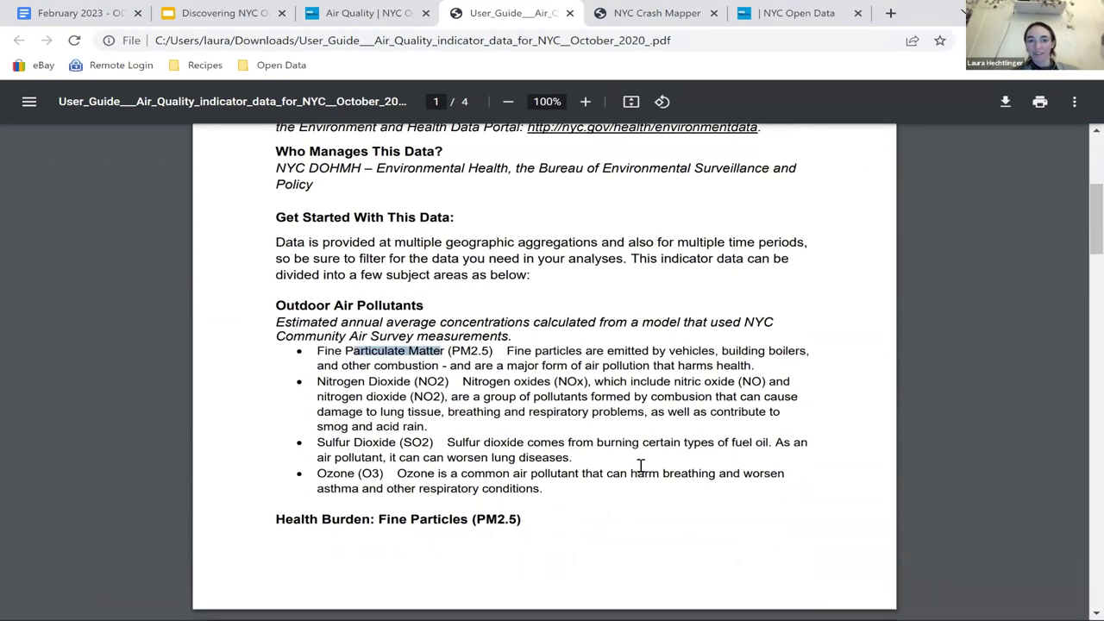
click(664, 521)
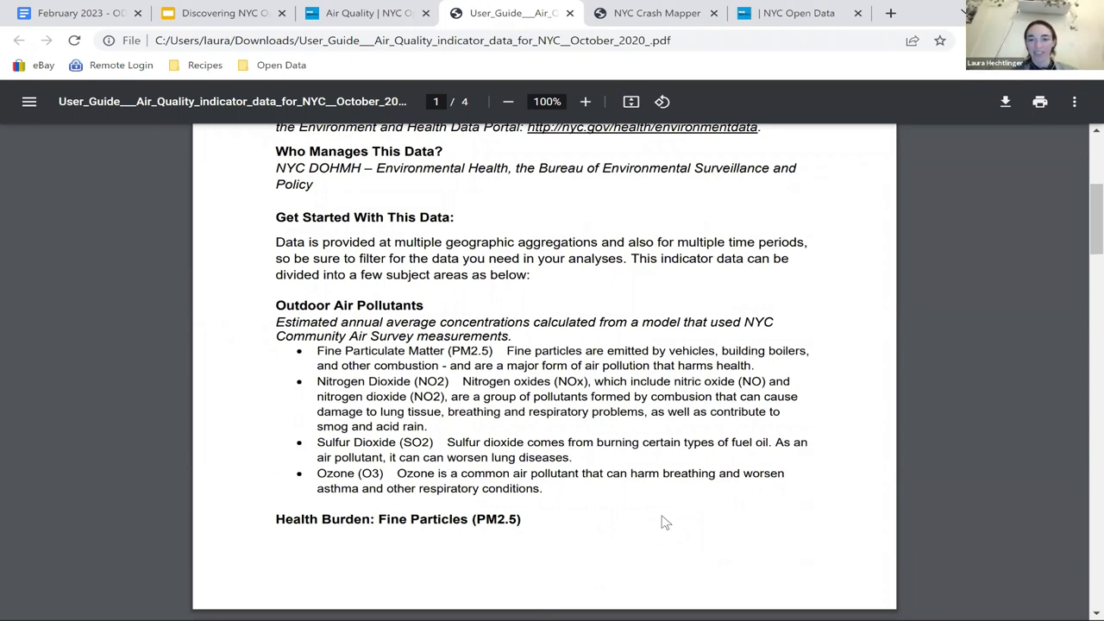
scroll(664, 522, down, 4)
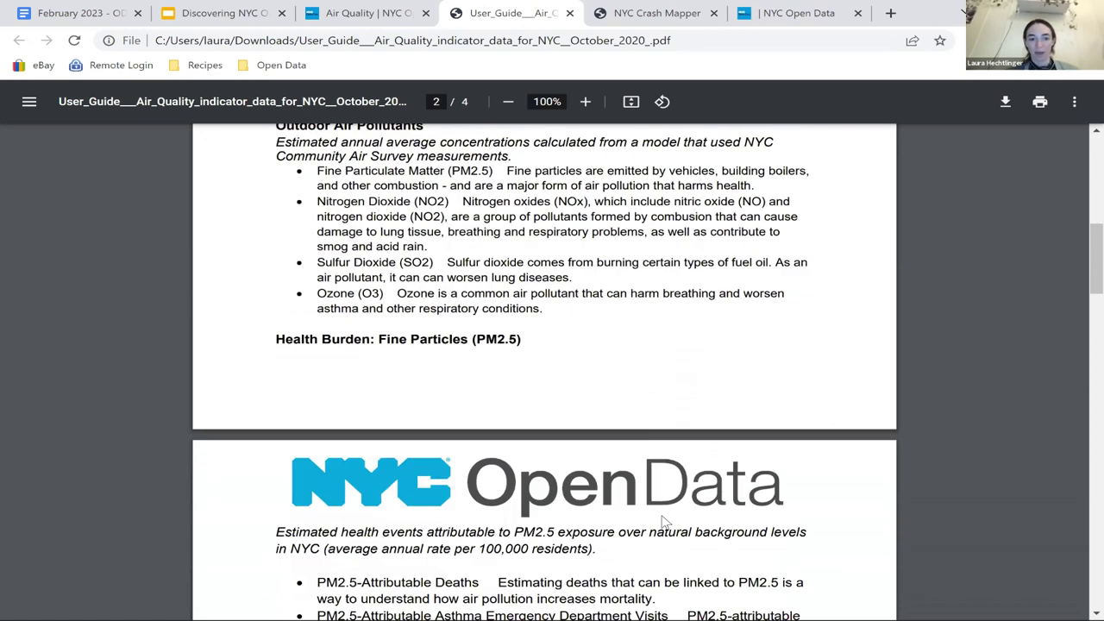
scroll(664, 522, up, 5)
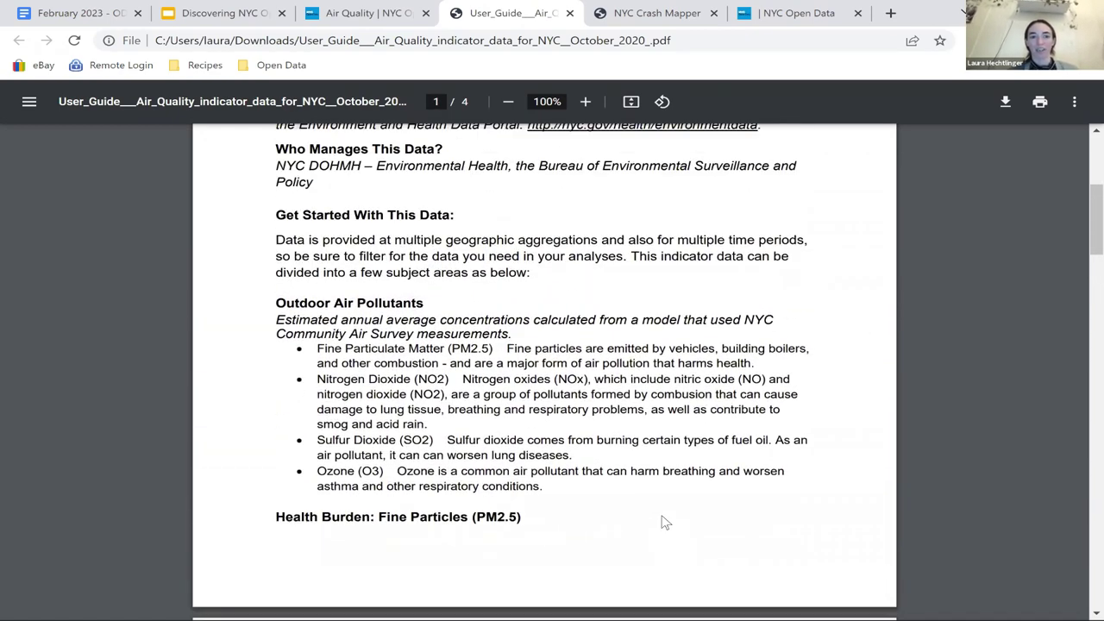
scroll(555, 449, up, 2)
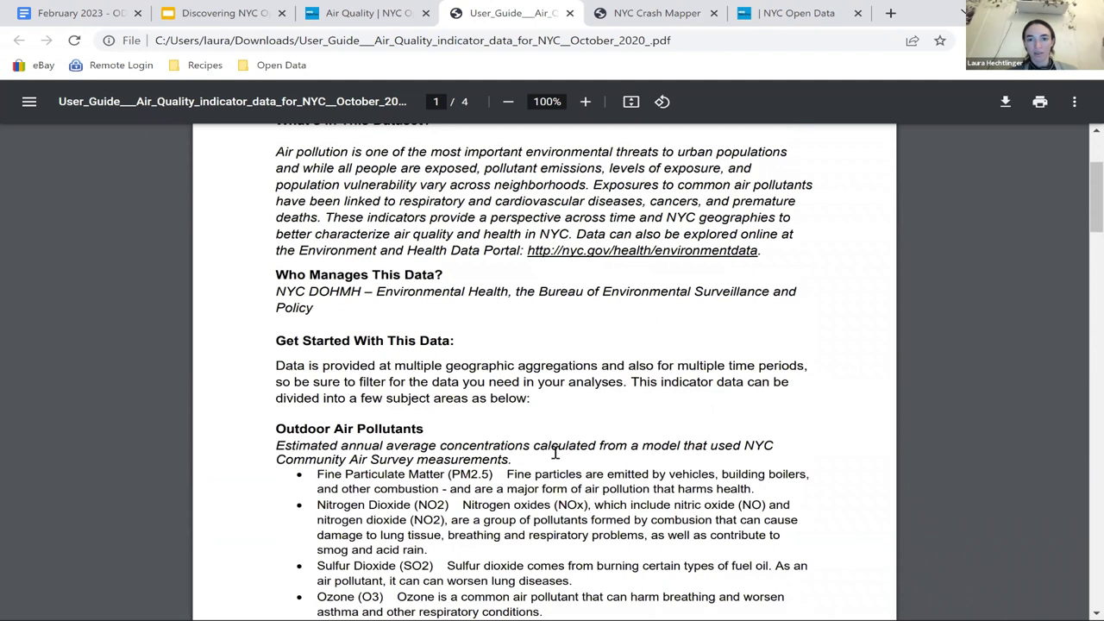
scroll(554, 452, up, 1)
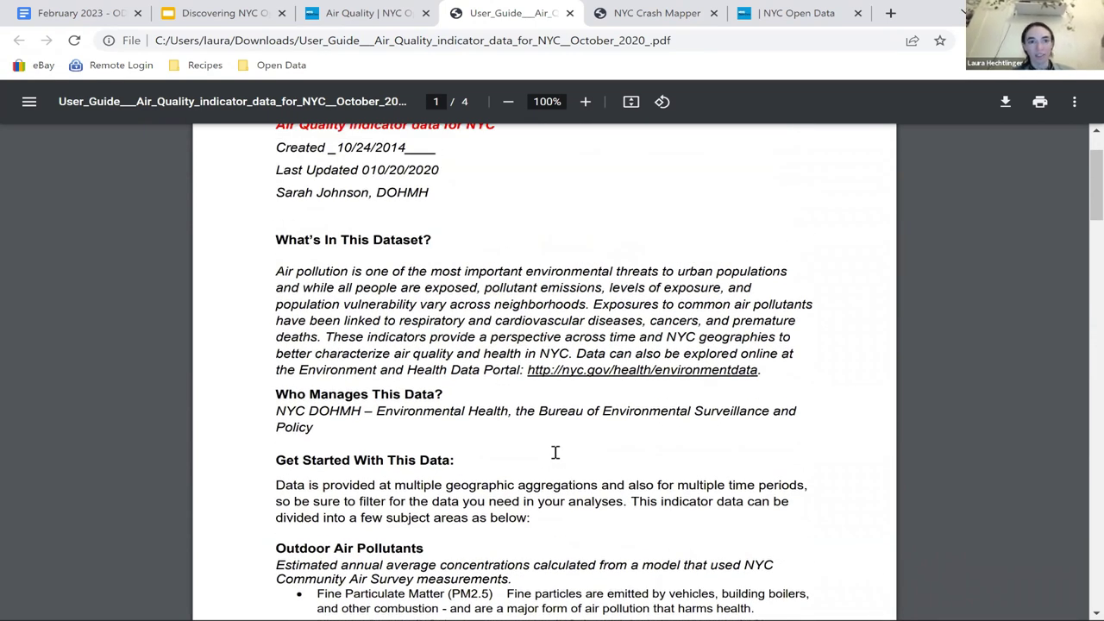
scroll(554, 452, up, 1)
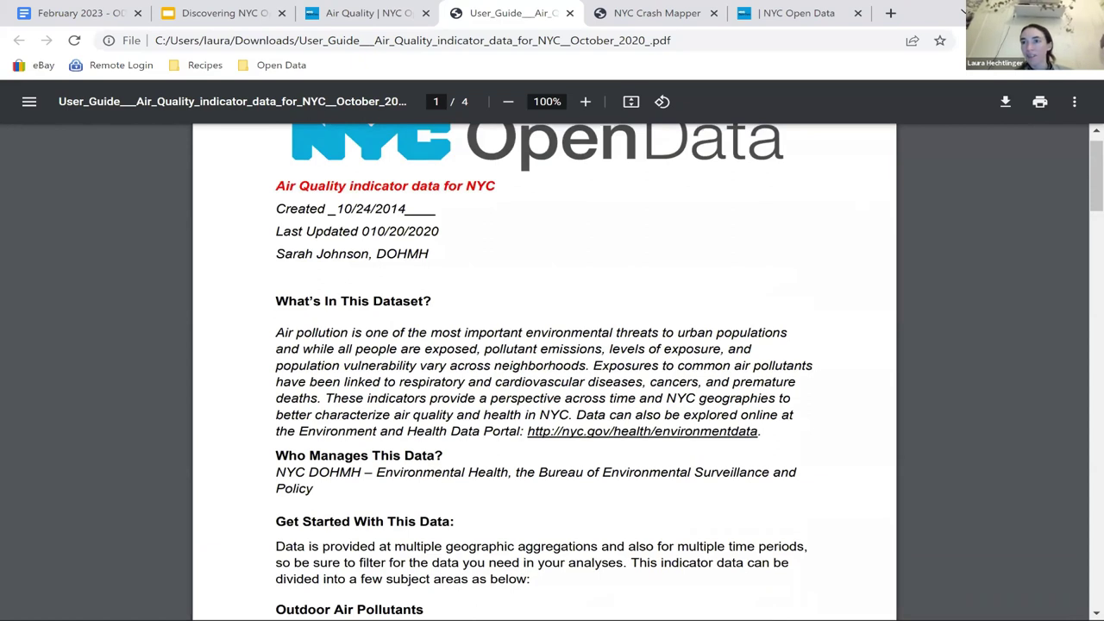
Step: Close the user guide PDF and return to the Air Quality dataset page in a maximized window
click(1038, 13)
click(501, 89)
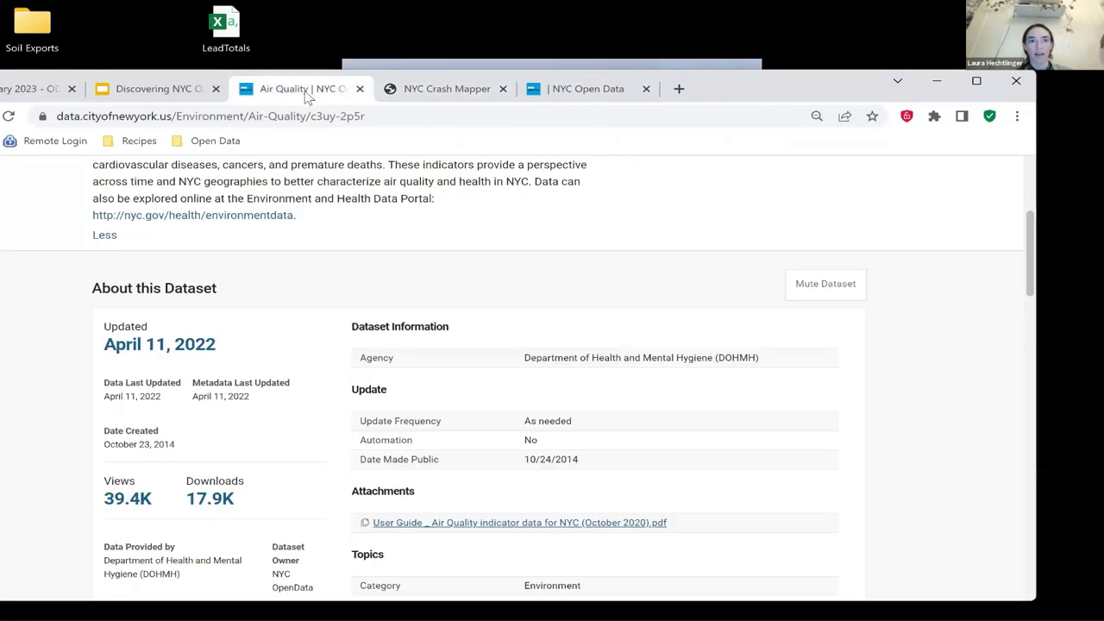
click(977, 80)
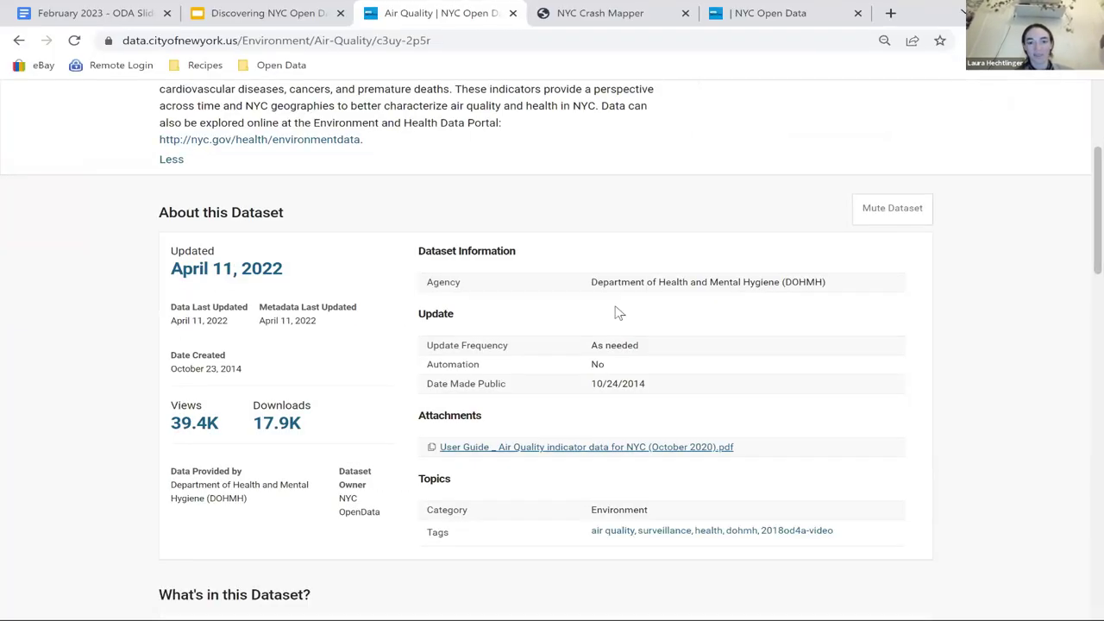
Step: Widen the table preview's Measure column to fit its full text, and look across all columns through Message
scroll(619, 313, up, 1)
scroll(612, 320, up, 1)
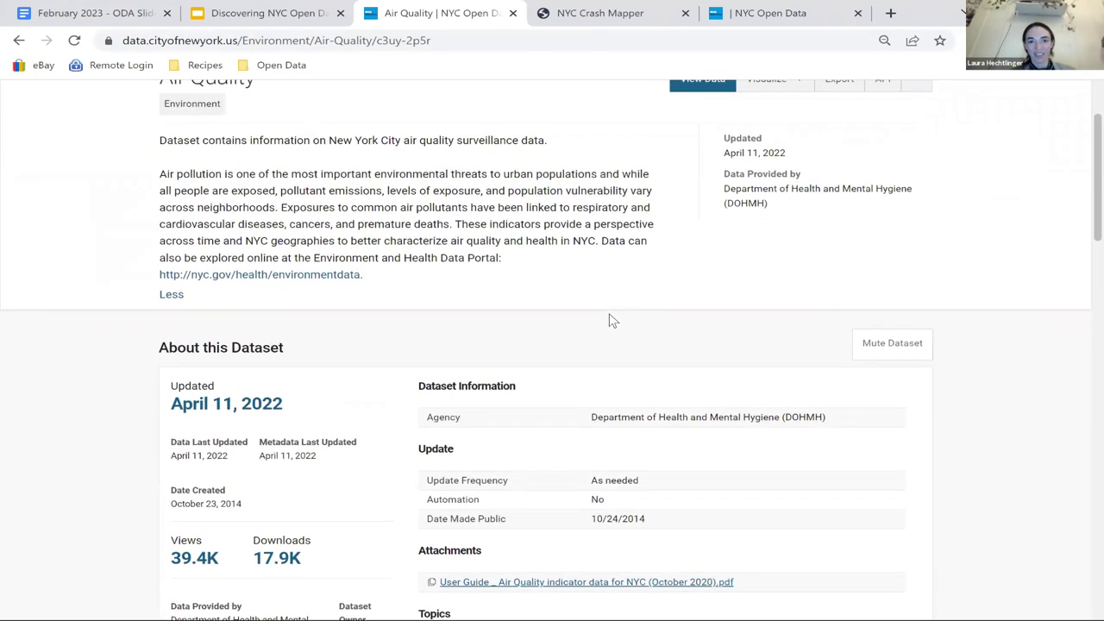
scroll(612, 320, down, 1)
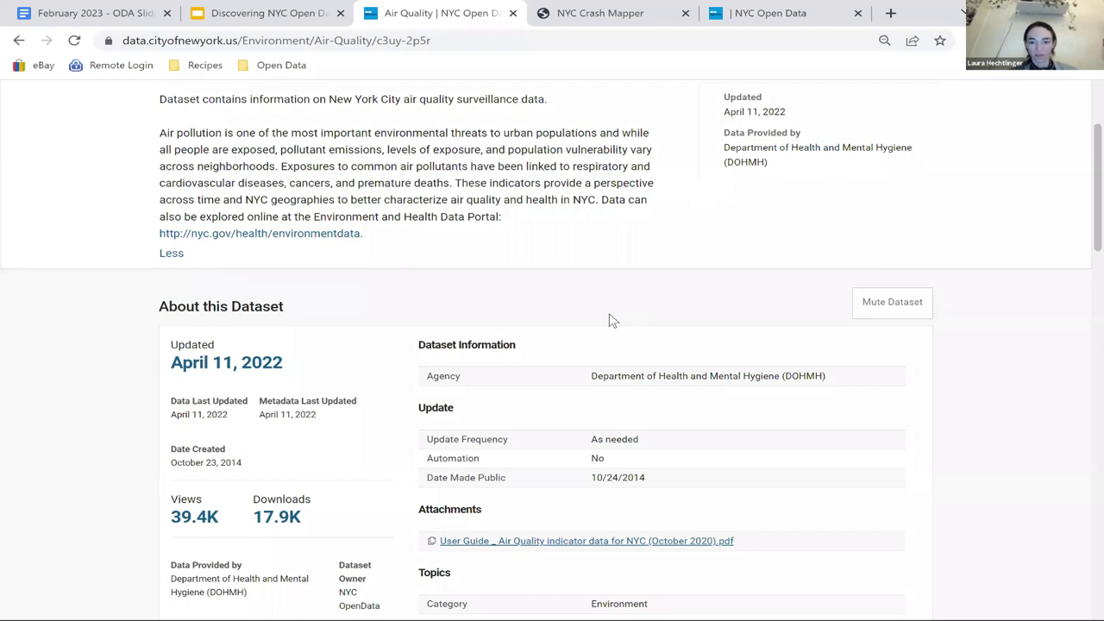
scroll(611, 320, up, 2)
scroll(611, 320, up, 1)
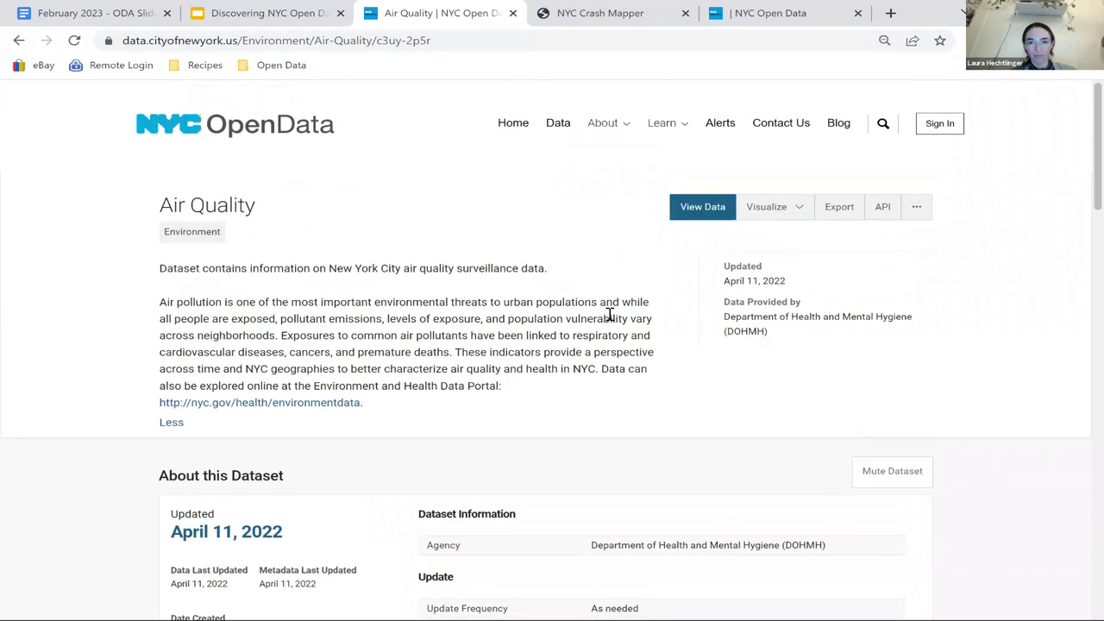
scroll(610, 316, up, 1)
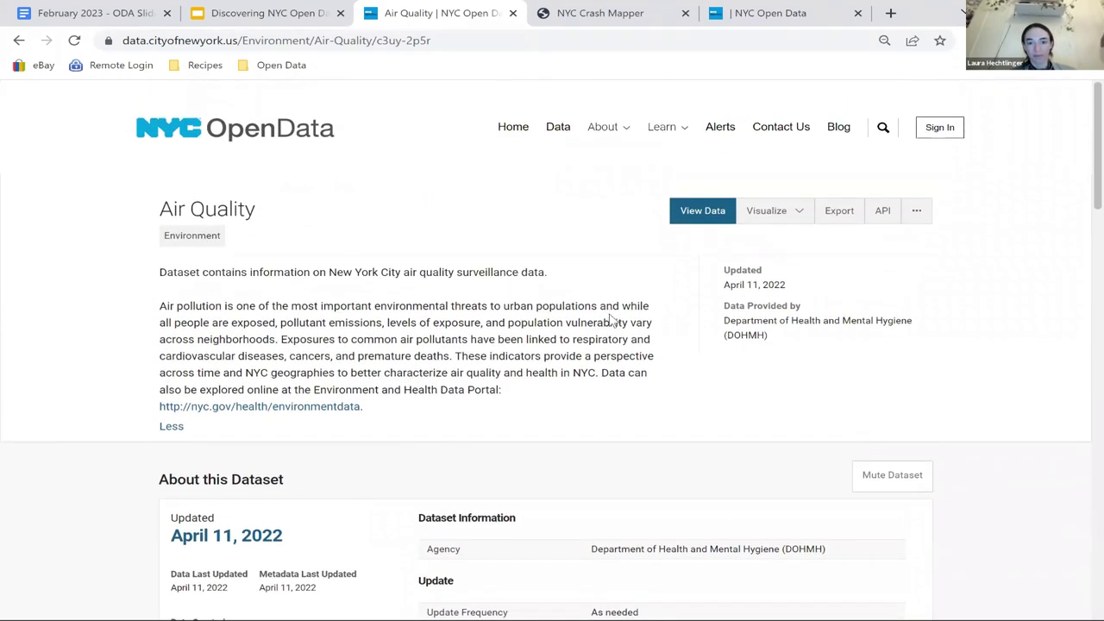
scroll(610, 319, down, 10)
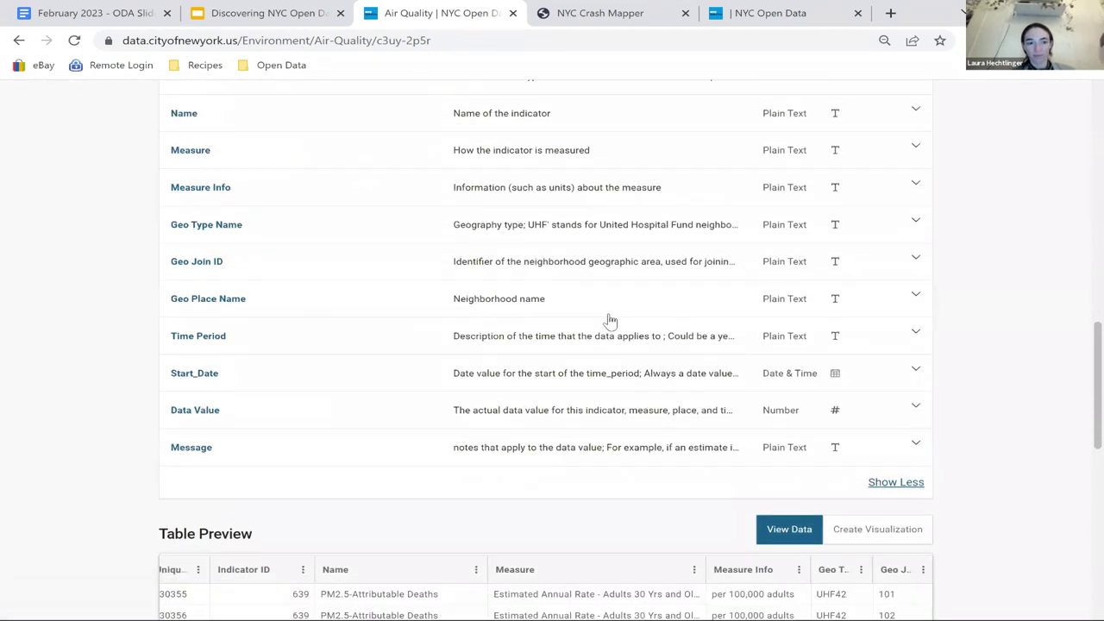
scroll(610, 319, down, 4)
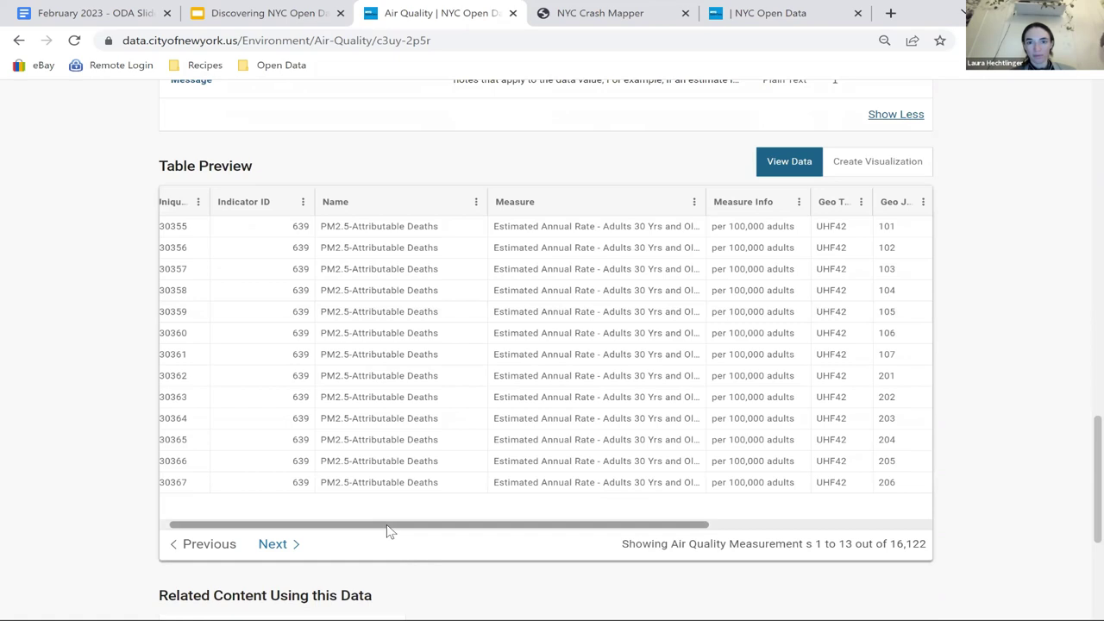
drag(387, 529, 466, 532)
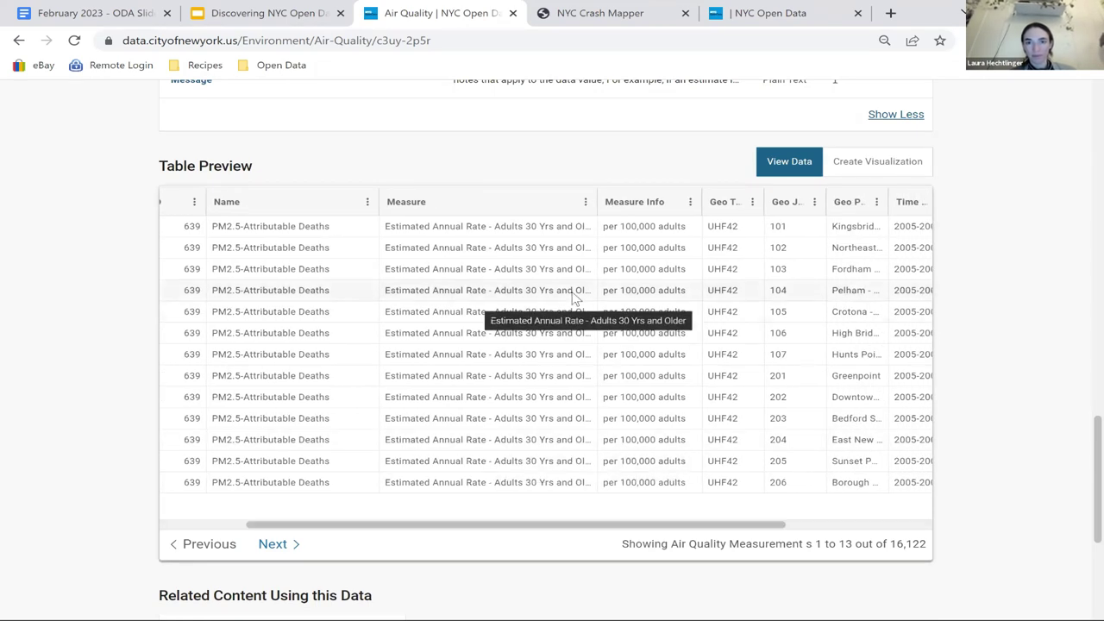
drag(677, 209, 633, 211)
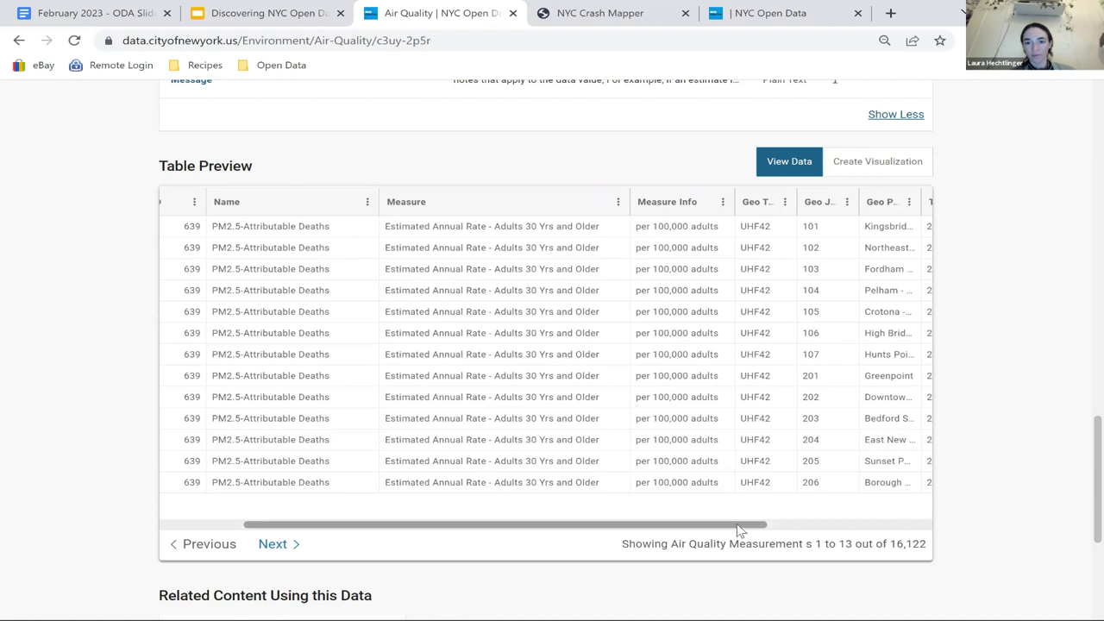
drag(764, 525, 904, 529)
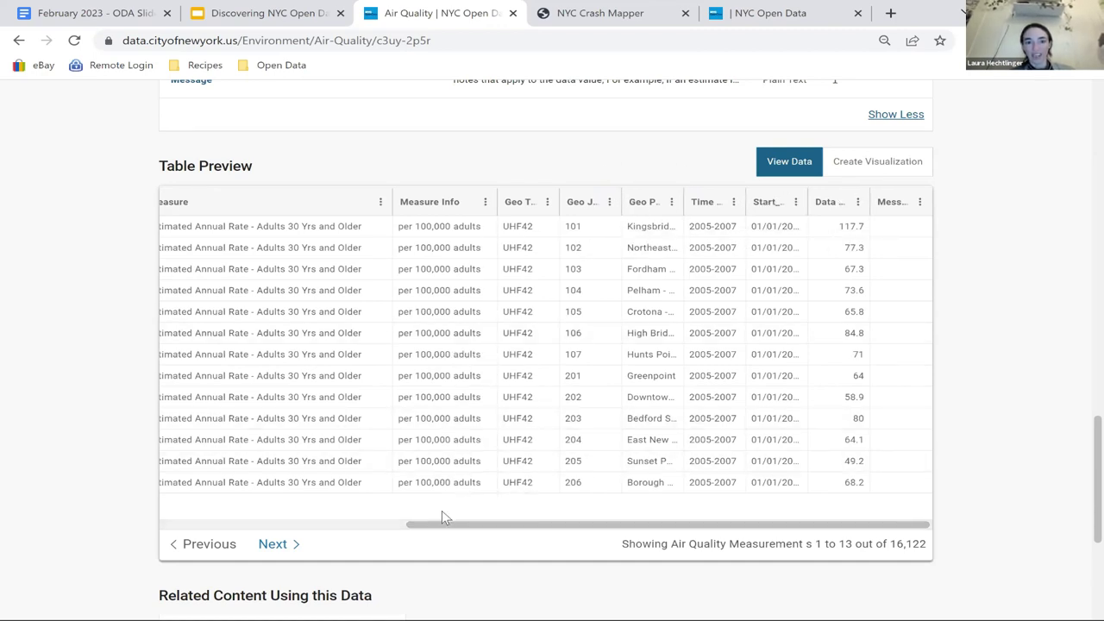
drag(435, 526, 153, 500)
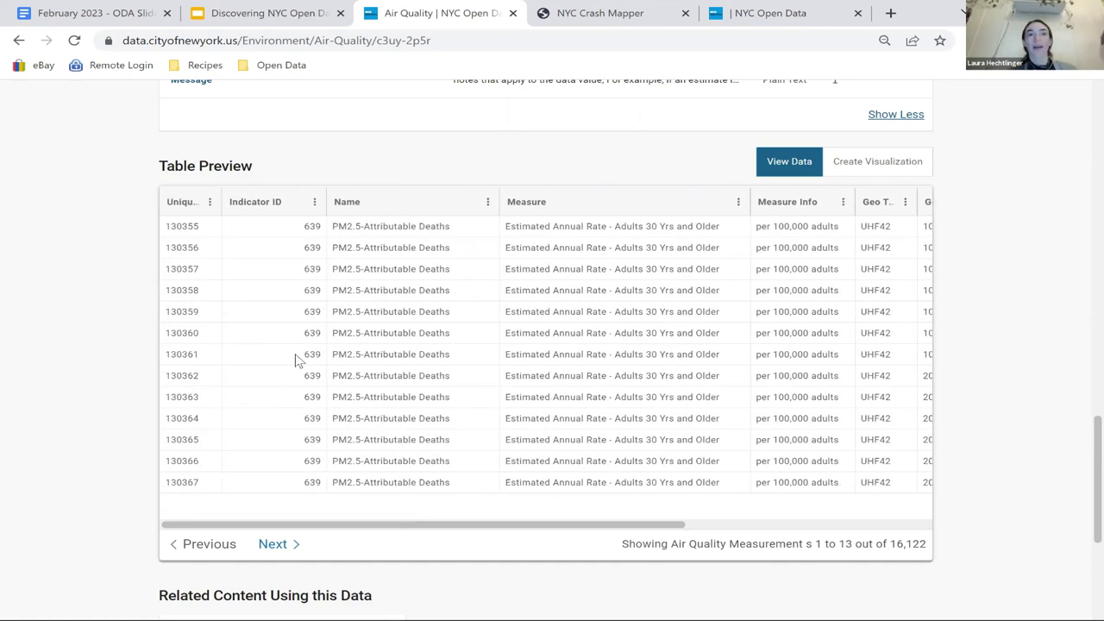
Step: Look back over the column definitions, row and column summary, user guide attachment and update details up to the dataset description
scroll(296, 361, up, 3)
scroll(295, 360, up, 7)
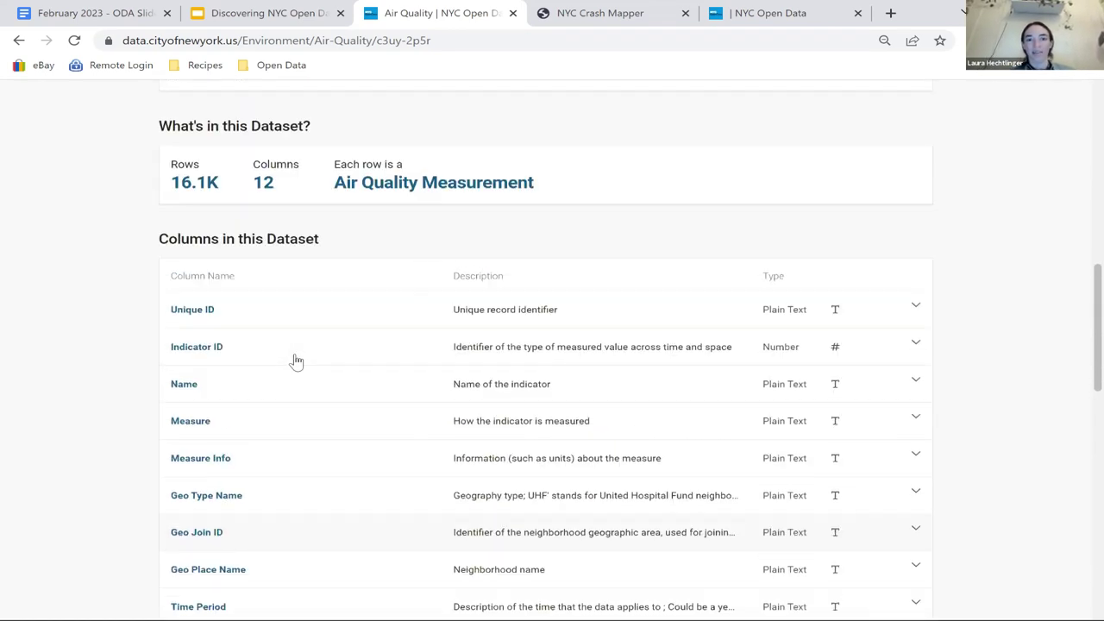
scroll(296, 360, up, 2)
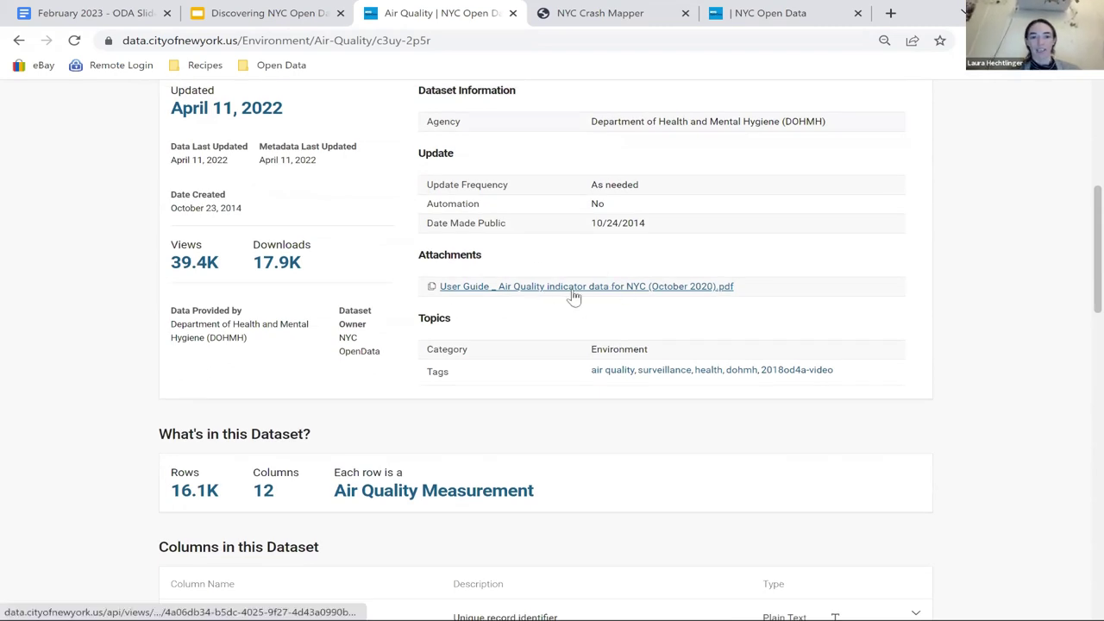
scroll(572, 297, up, 2)
scroll(614, 400, up, 1)
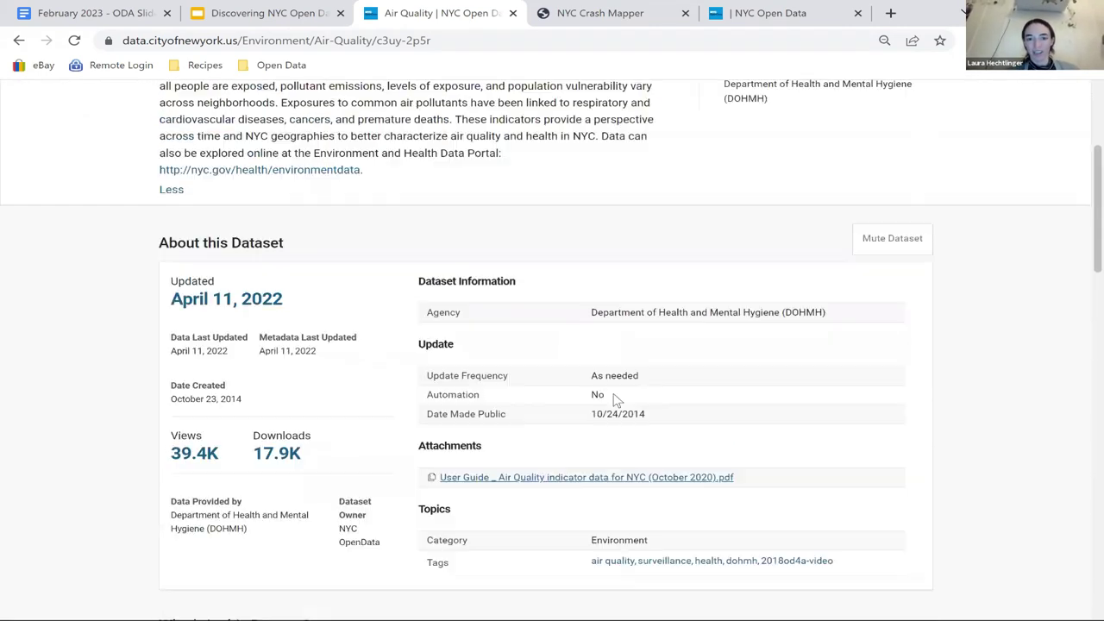
scroll(614, 399, up, 3)
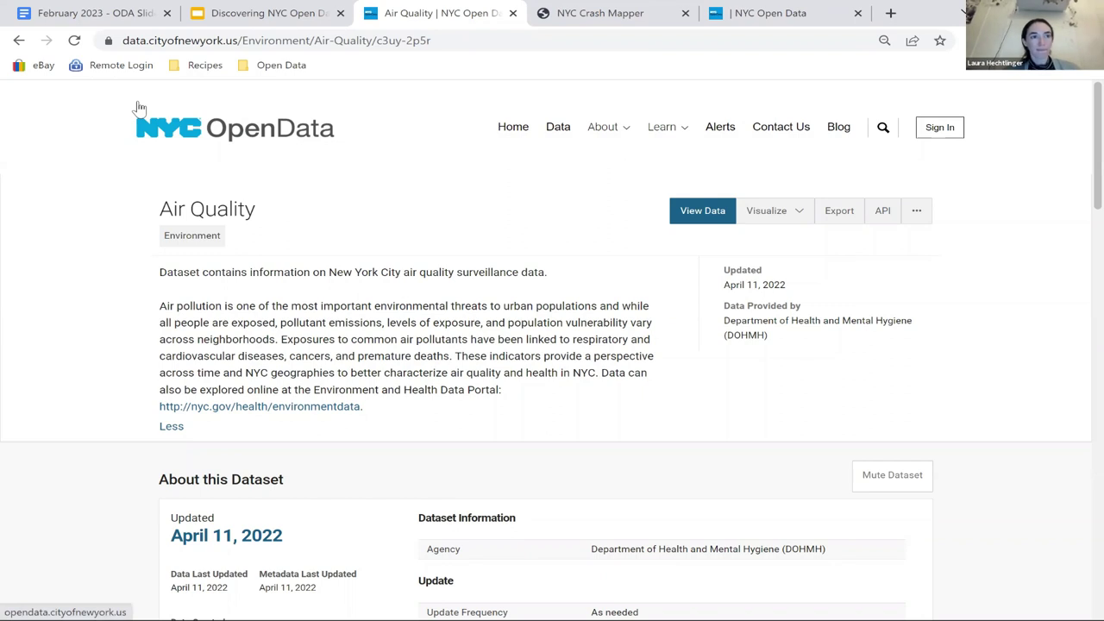
Step: Return to the restaurant search results, open DOHMH New York City Restaurant Inspection Results, and expand its full description
key(alt+Left)
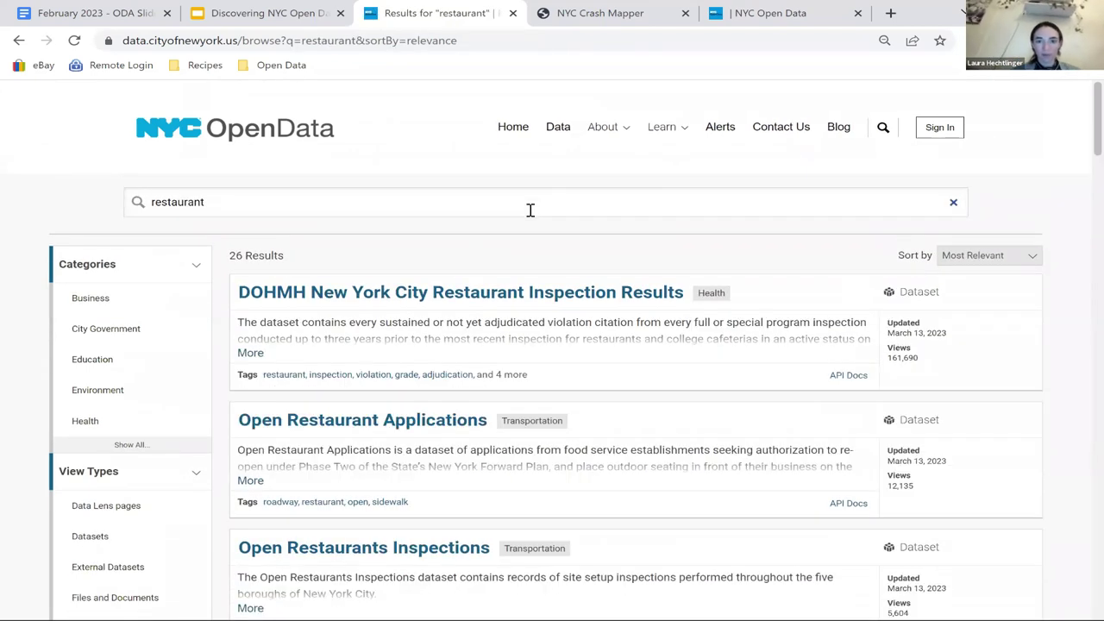
scroll(530, 210, down, 1)
click(479, 250)
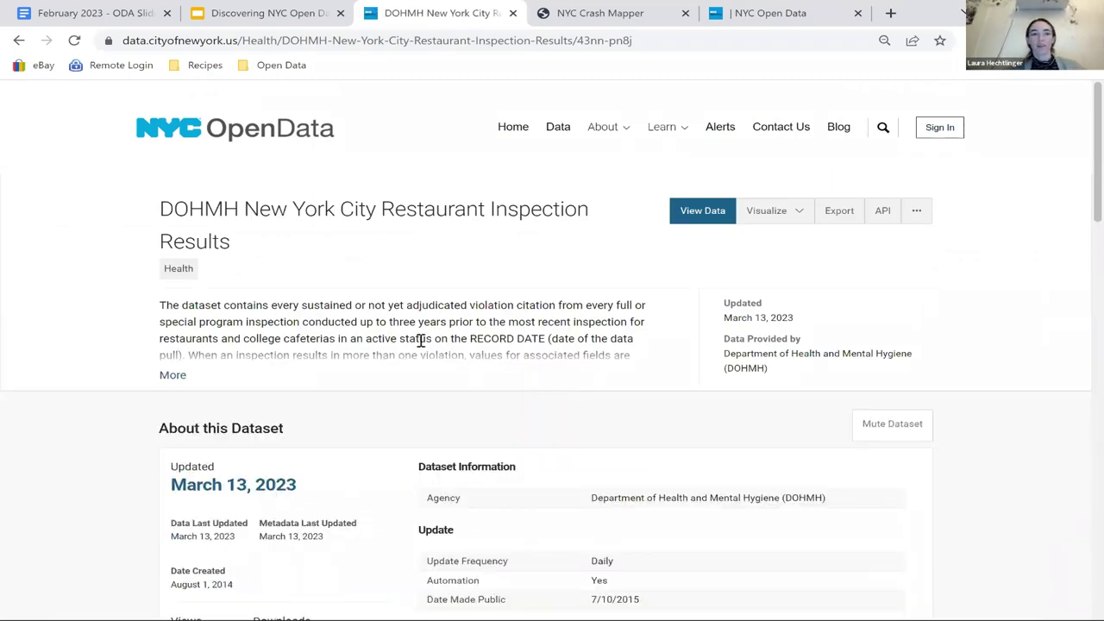
click(170, 373)
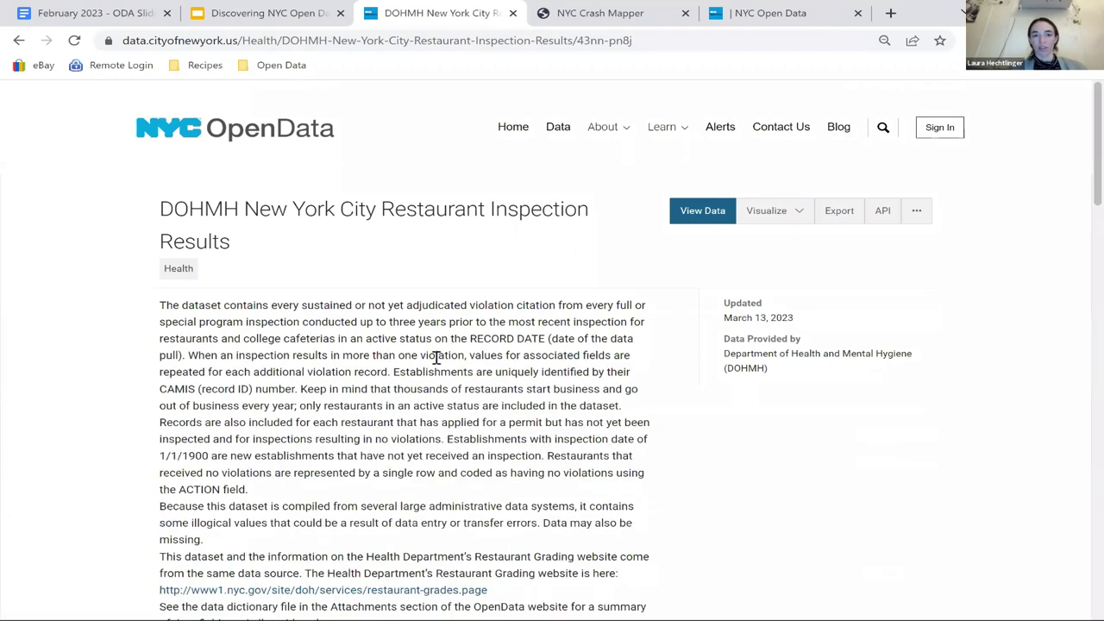
Step: Look through the restaurant inspection page's description, update details, attachments, column list and table preview, and return to its heading
scroll(438, 363, down, 2)
scroll(437, 364, down, 5)
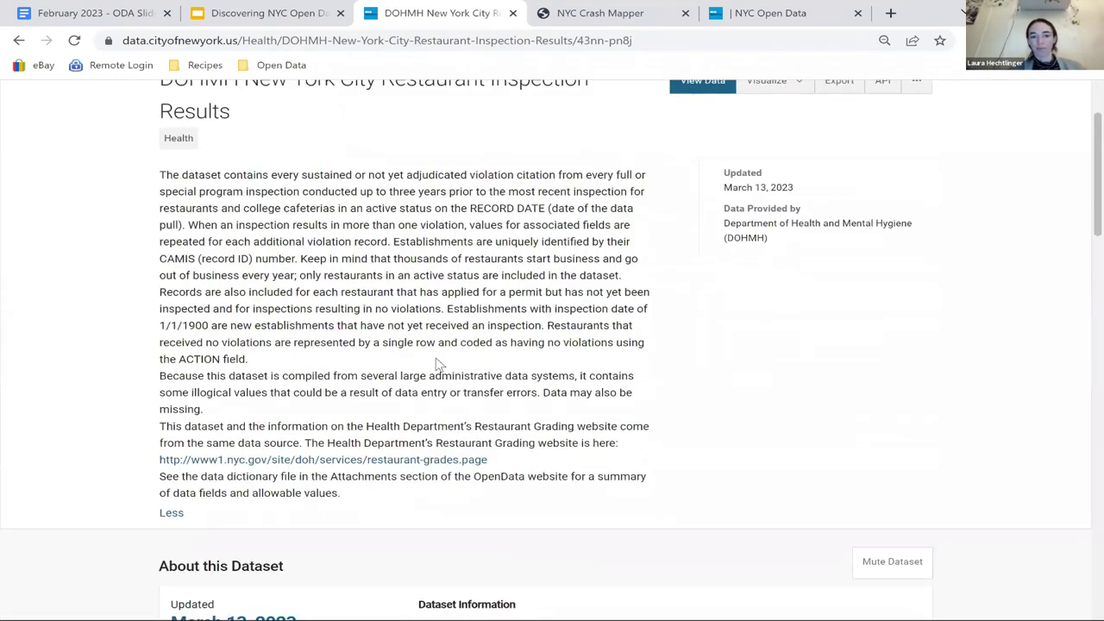
scroll(437, 364, up, 1)
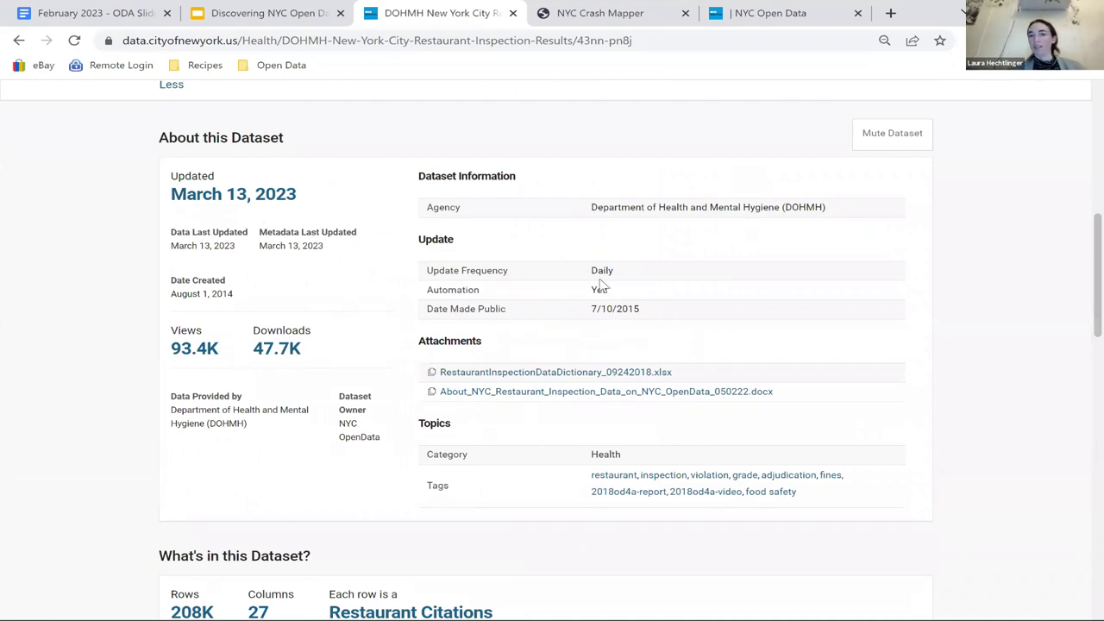
scroll(406, 439, down, 1)
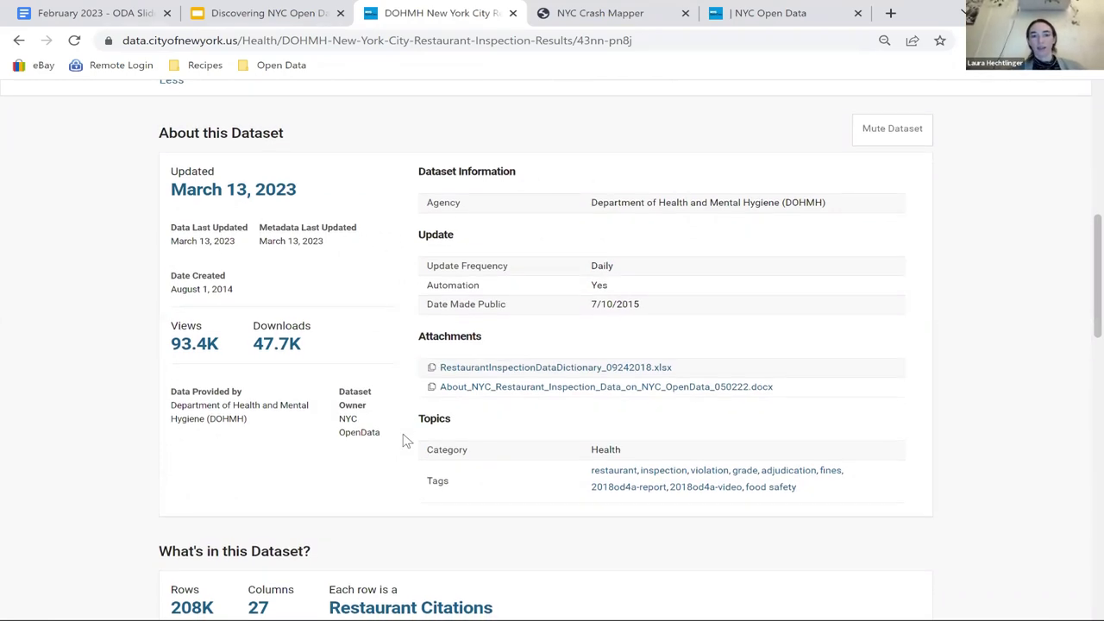
scroll(402, 296, down, 7)
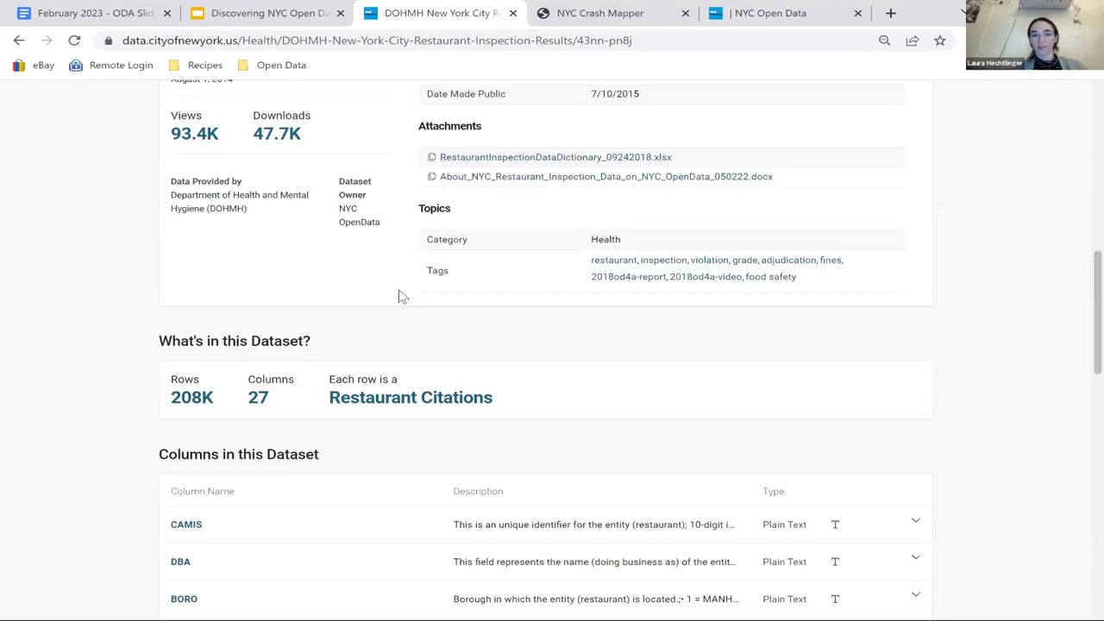
scroll(400, 296, down, 1)
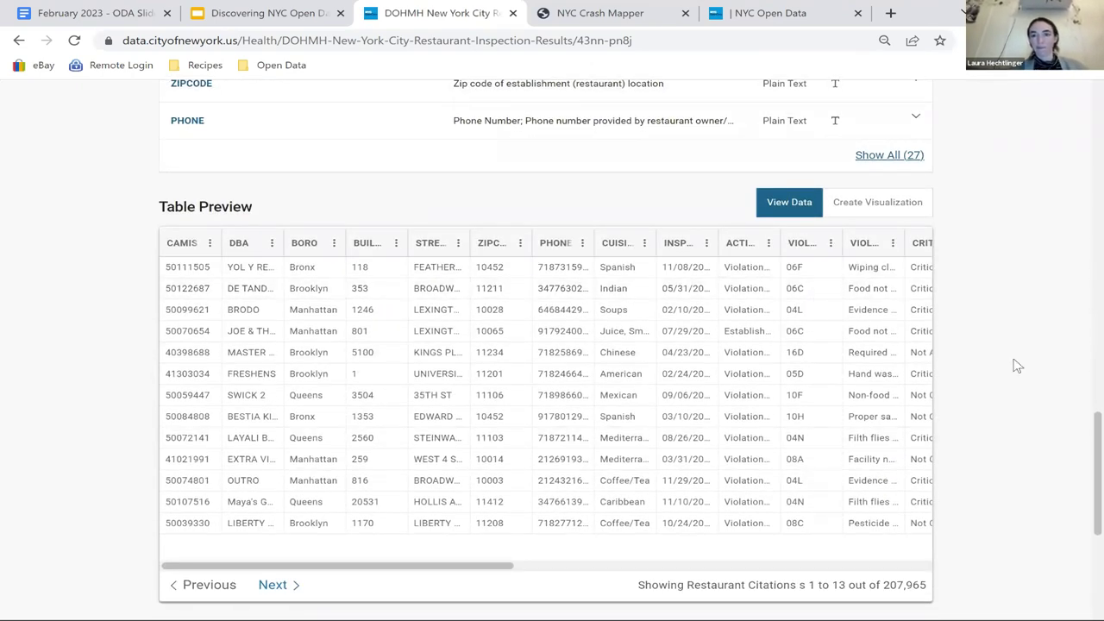
scroll(1015, 366, up, 10)
scroll(1017, 366, up, 4)
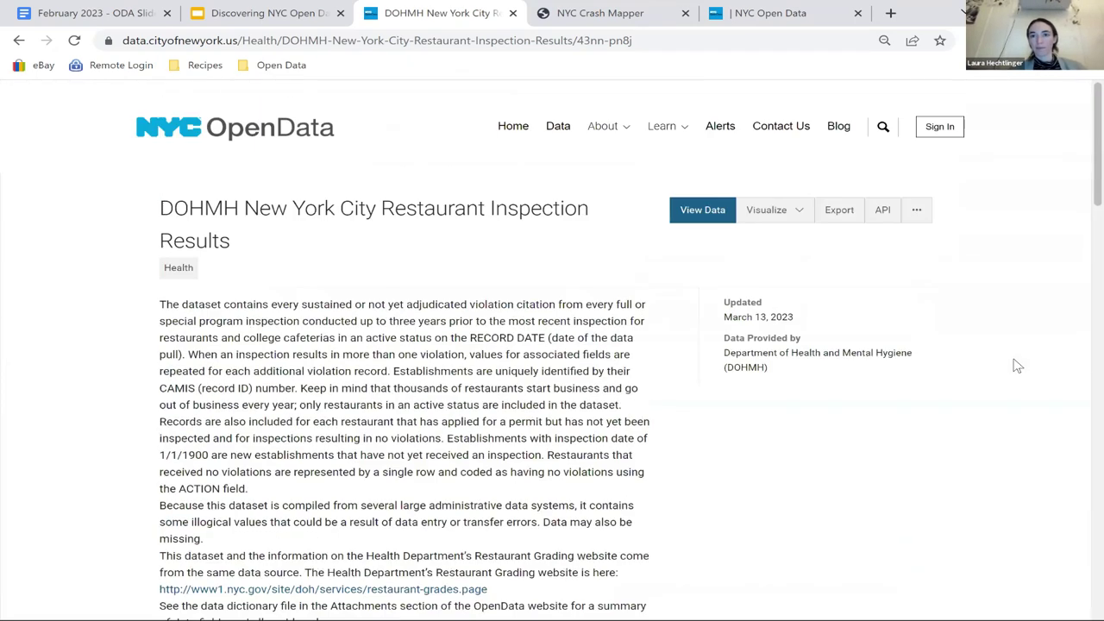
Step: Open the restaurant inspection data in grid view and widen the DBA column to fit the full restaurant names
click(715, 214)
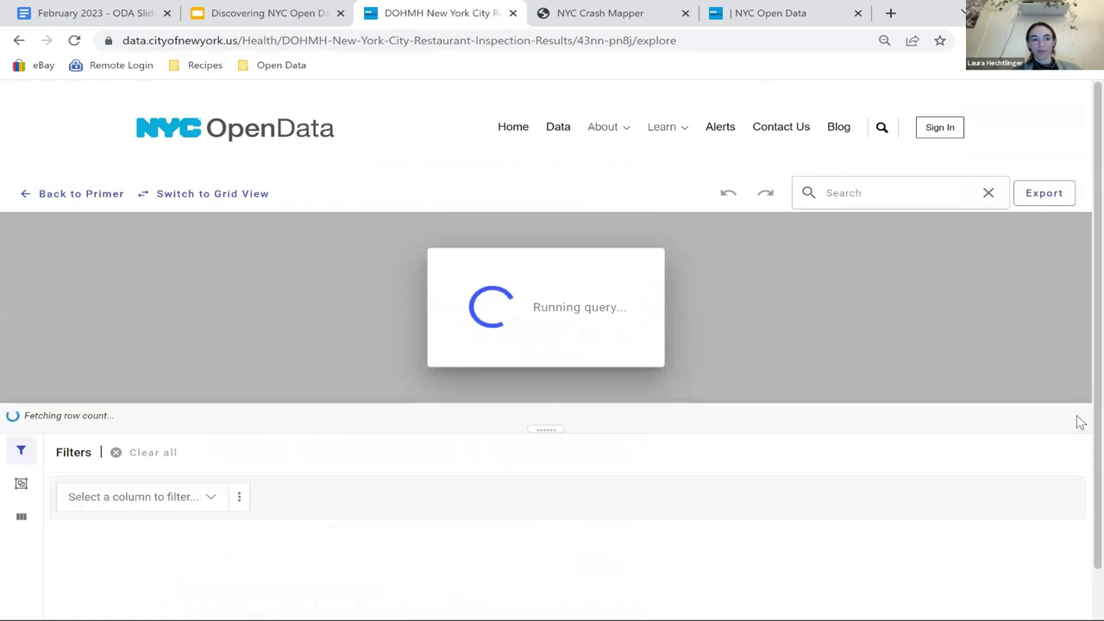
click(205, 193)
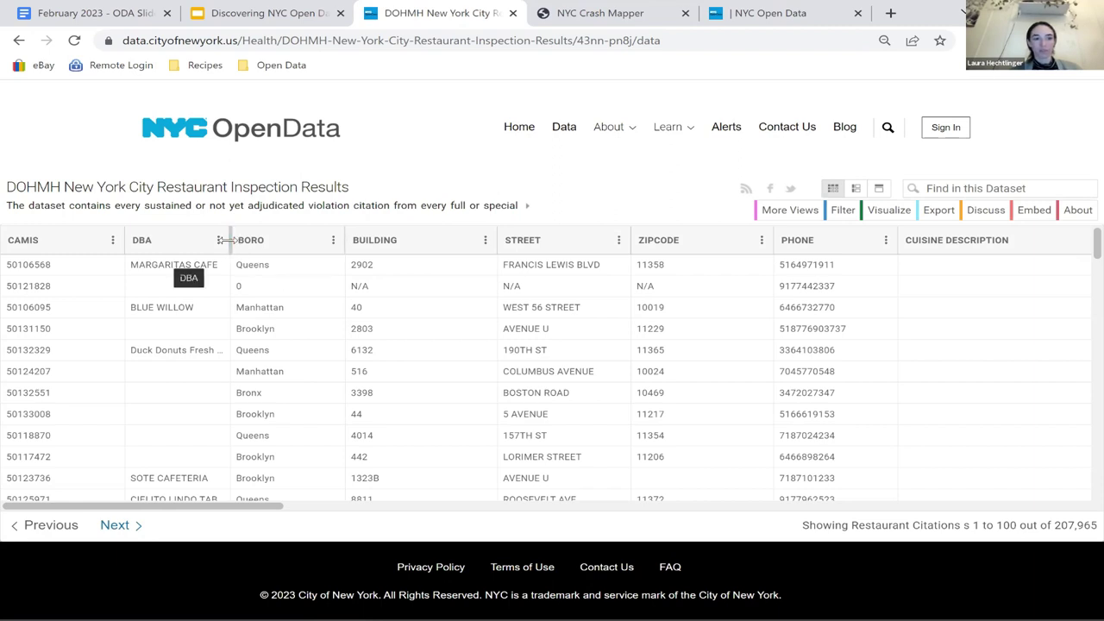
drag(228, 241, 320, 242)
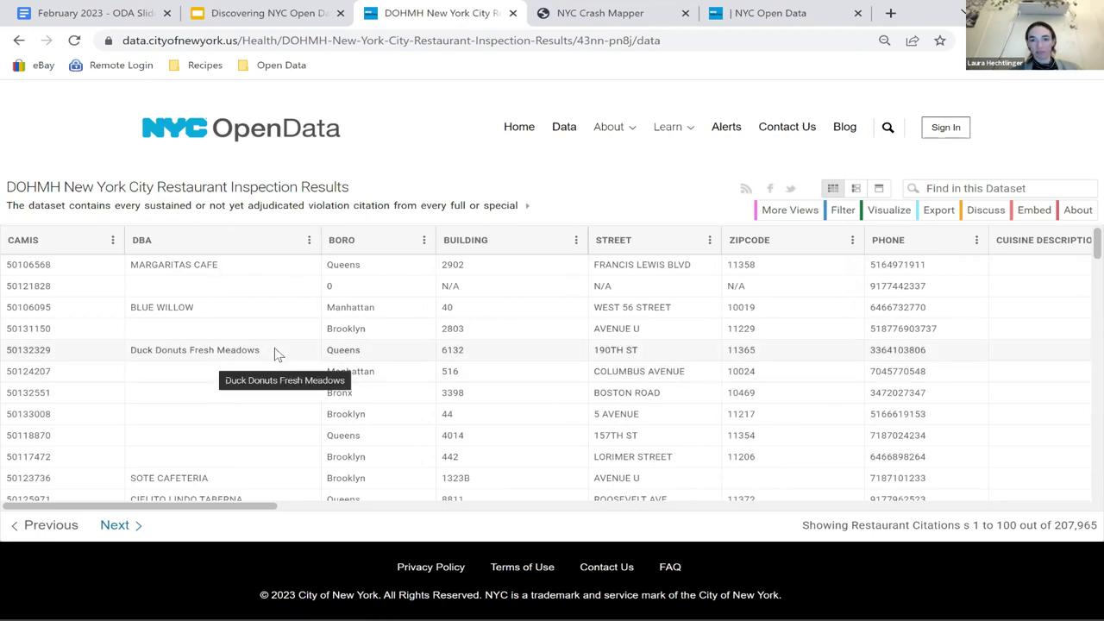
Step: Sort the inspection records ascending by Cuisine Description and look through the sorted rows
drag(234, 506, 384, 507)
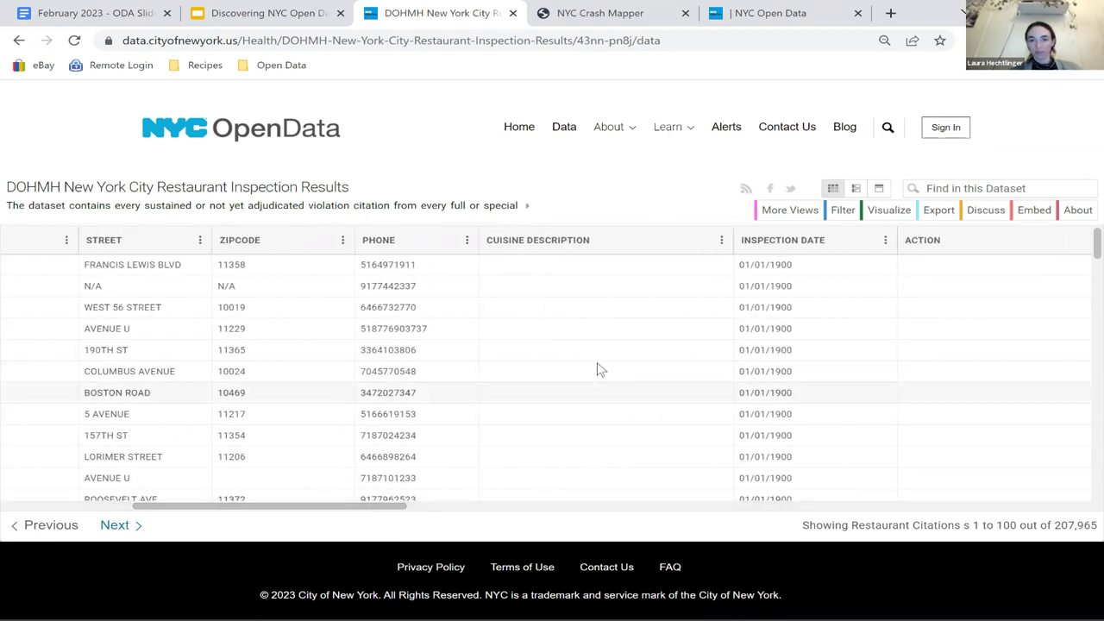
click(721, 240)
click(656, 291)
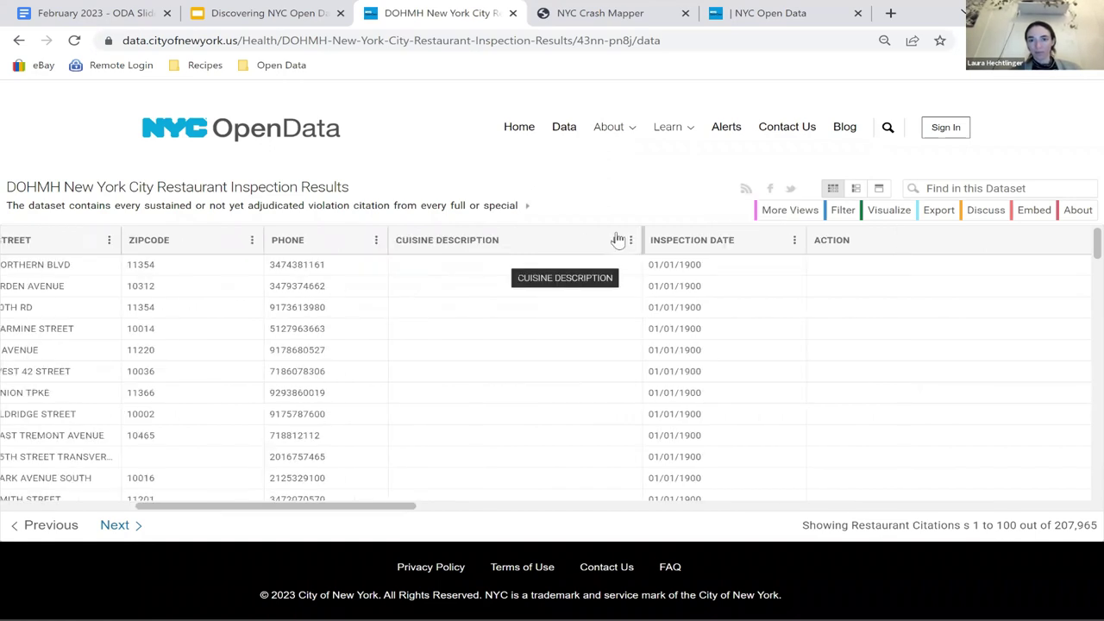
scroll(584, 319, down, 5)
scroll(583, 326, down, 10)
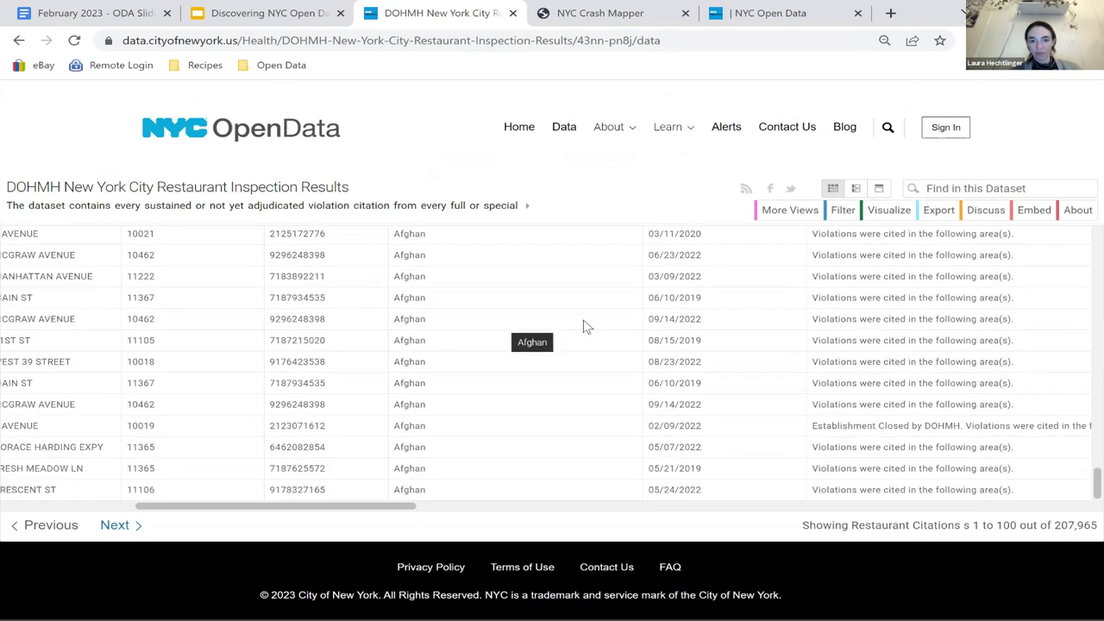
scroll(584, 326, up, 5)
scroll(584, 326, up, 5)
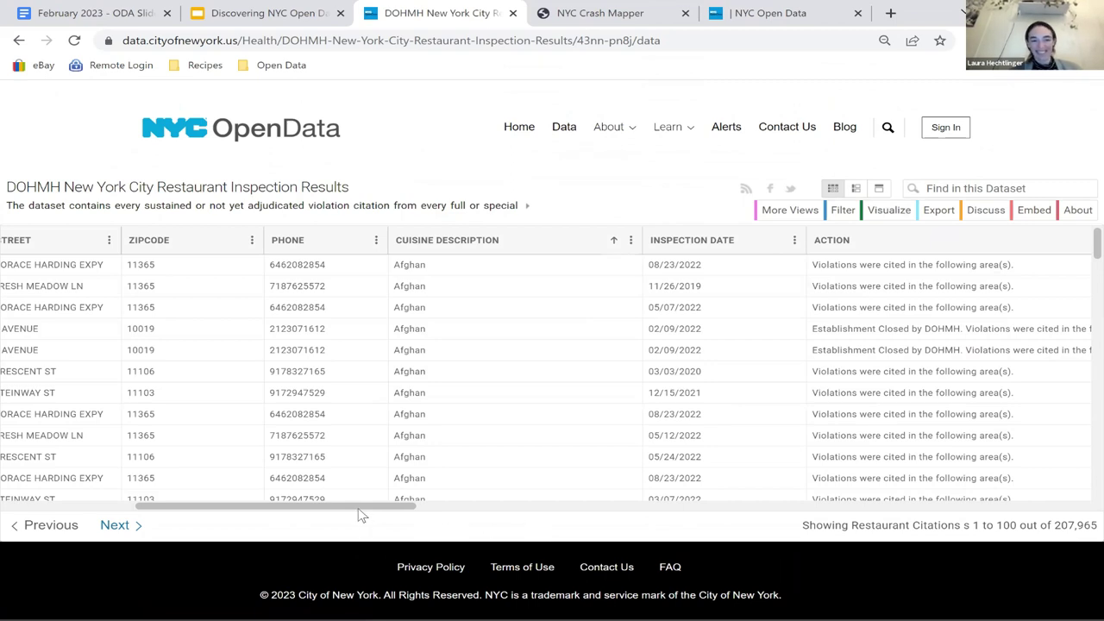
Step: Look across the inspection table's Action, Violation Code, Violation Description, Critical Flag and Score columns
drag(357, 507, 436, 271)
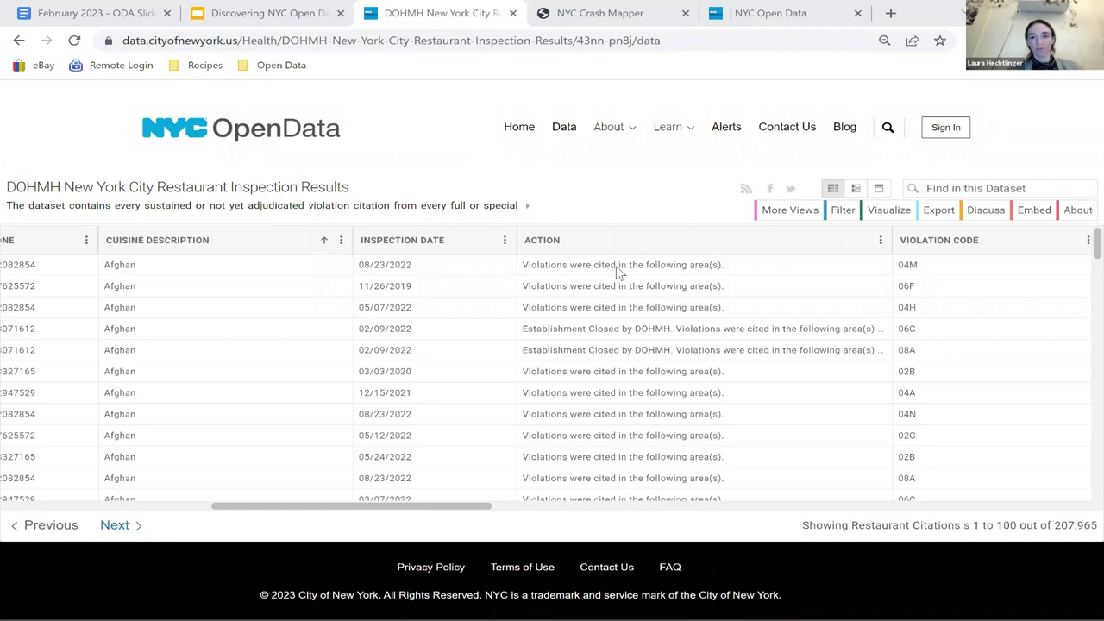
drag(448, 513, 686, 492)
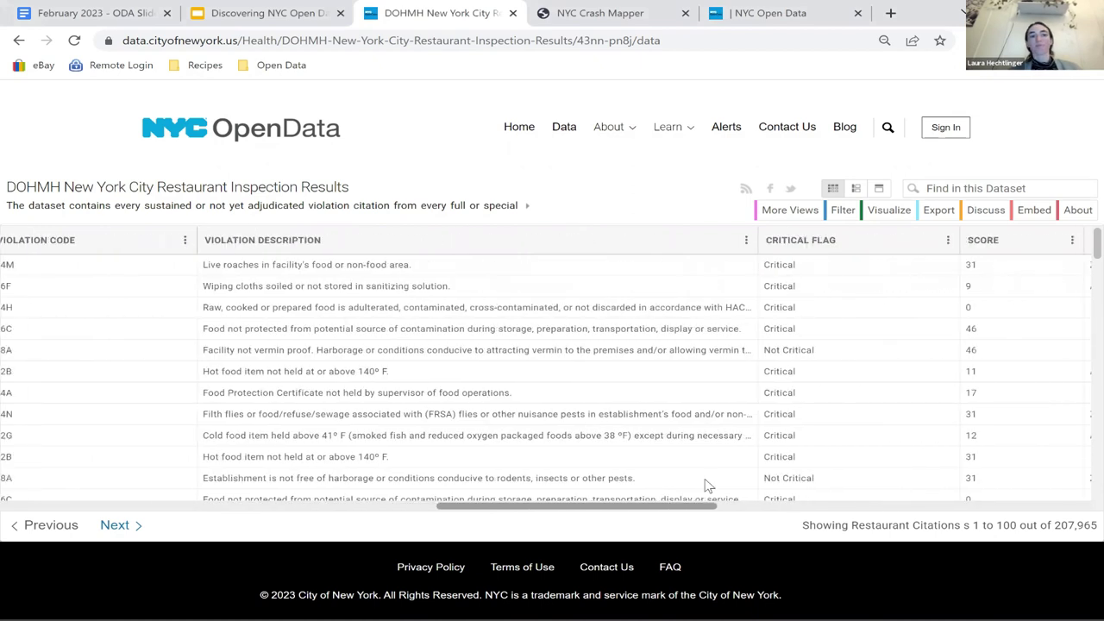
scroll(743, 484, right, 10)
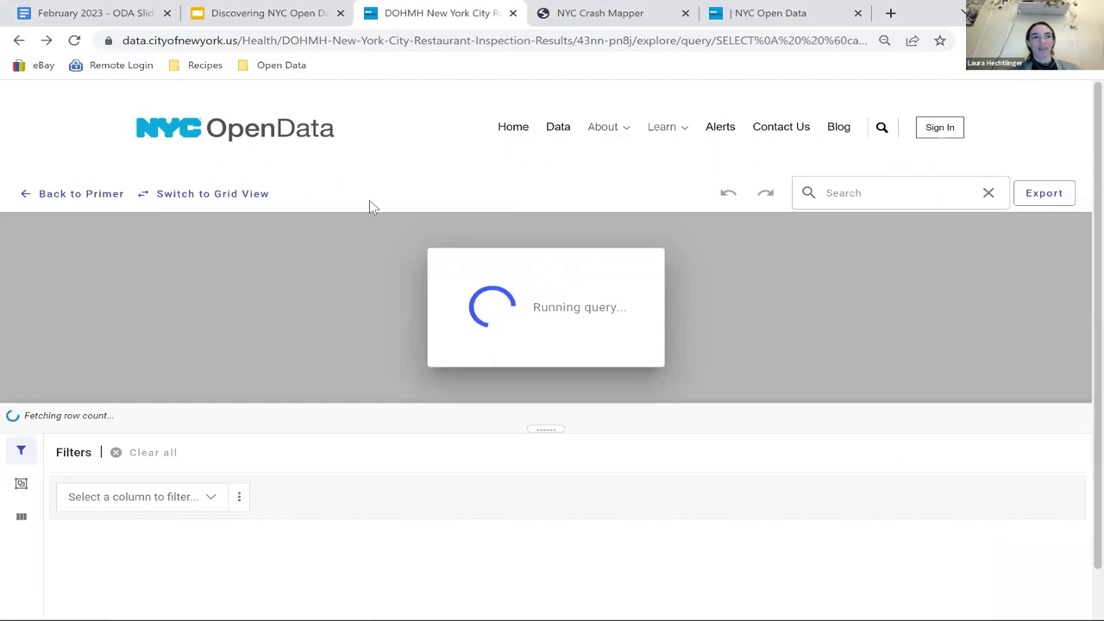
Step: Leave the data view for the restaurant inspection dataset's main page and look over its description and dataset details
click(18, 41)
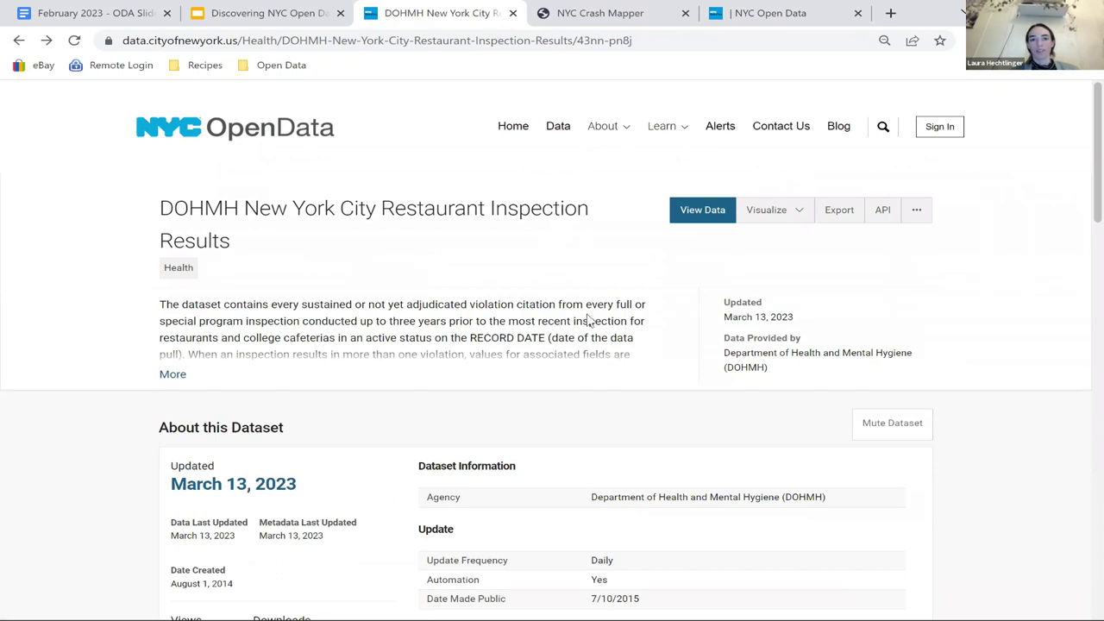
scroll(587, 315, down, 3)
scroll(586, 319, down, 5)
scroll(586, 319, up, 8)
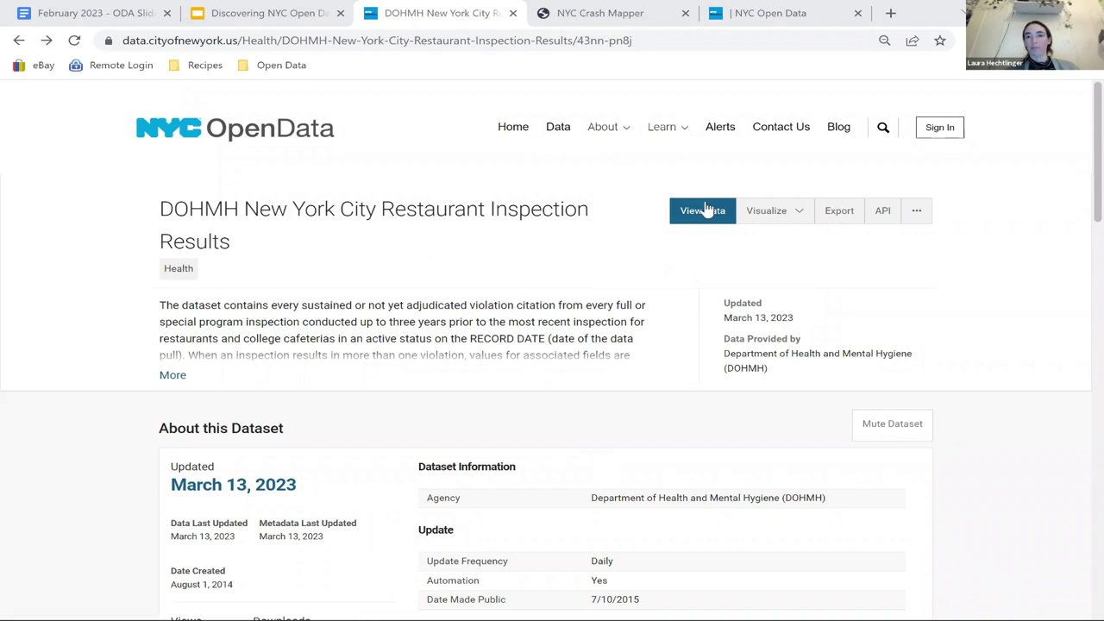
Step: Open the visualization builder for the restaurant inspection data without signing in, look it over, and return to the dataset page
click(787, 214)
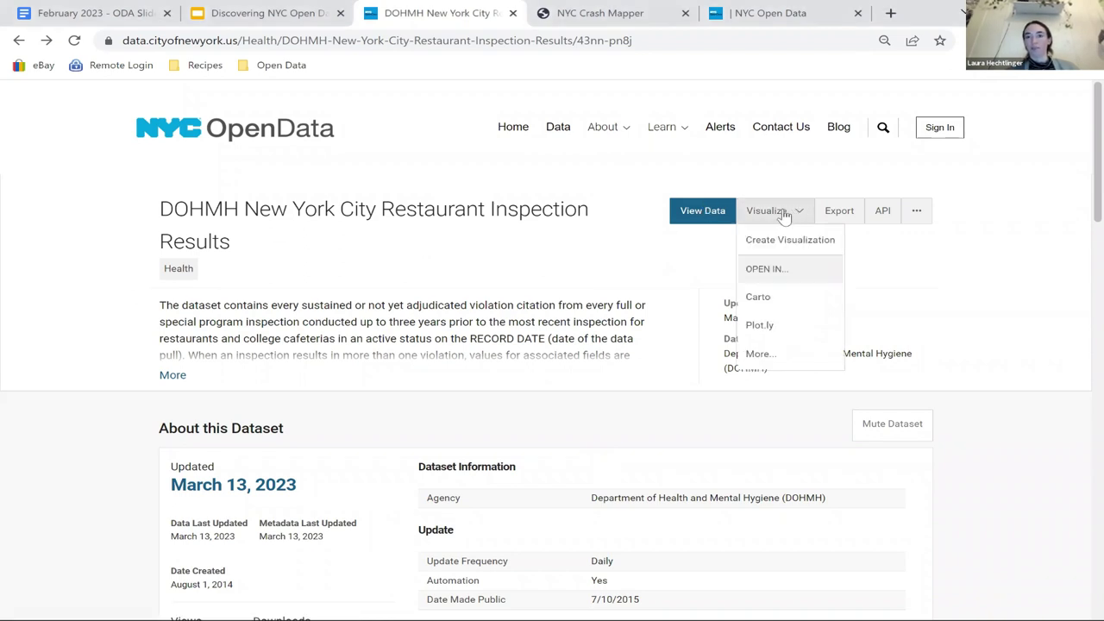
click(780, 239)
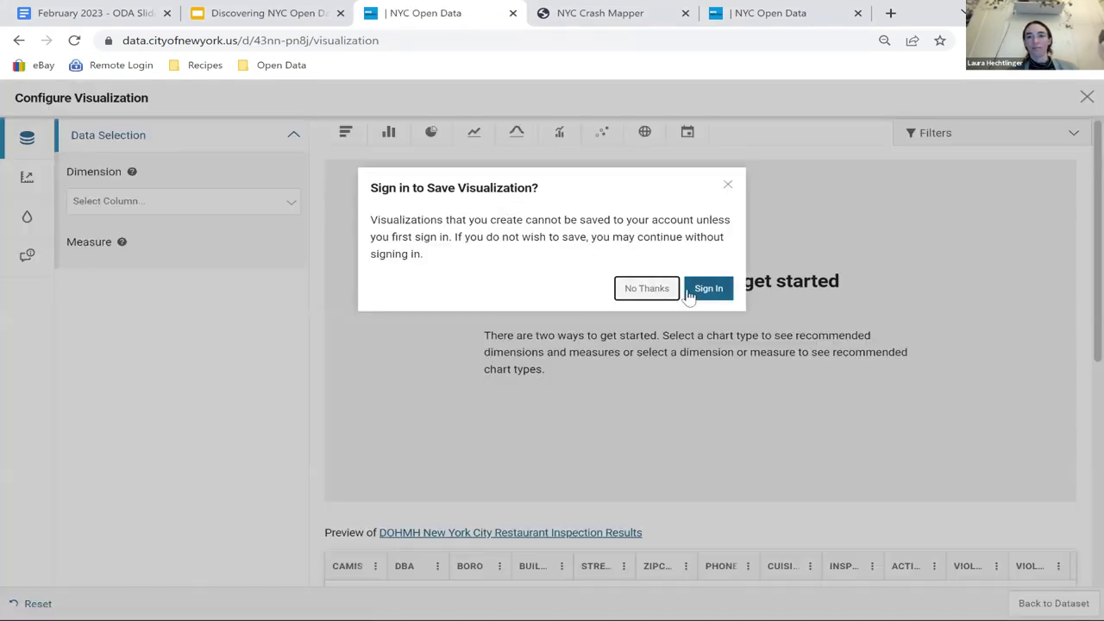
click(641, 295)
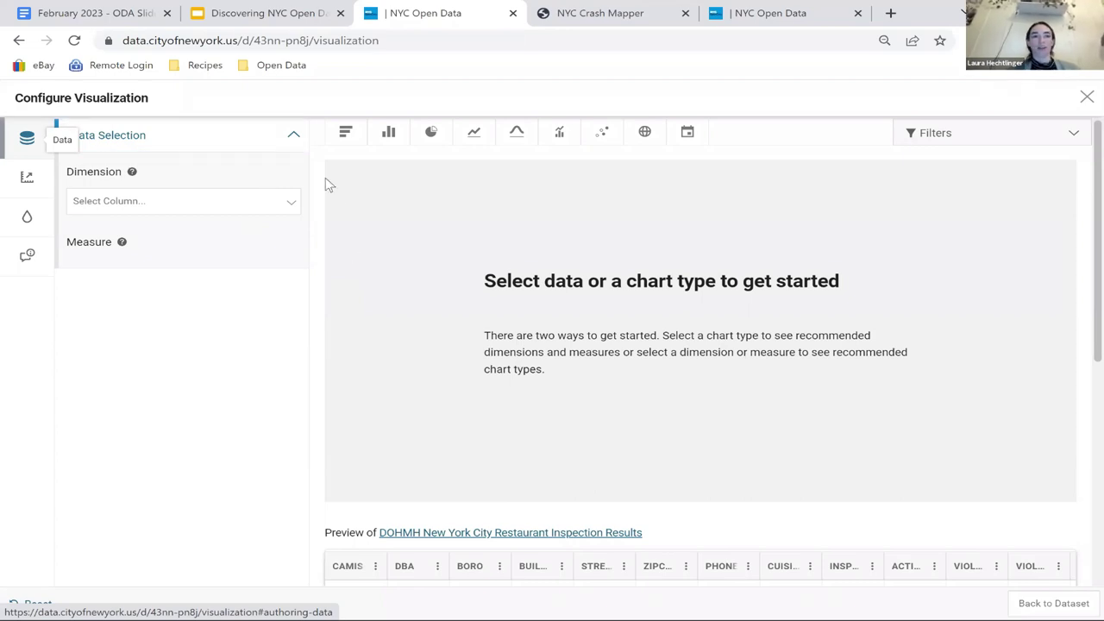
click(21, 43)
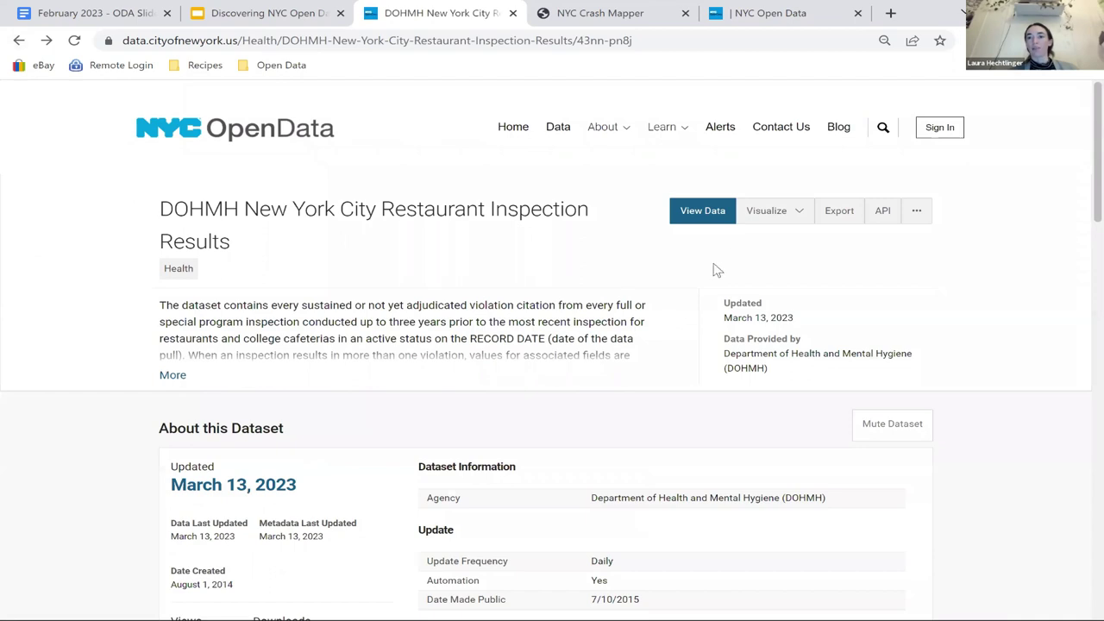
Step: Reopen the restaurant inspection data in grid view and show the SODA API details in the export options
click(704, 213)
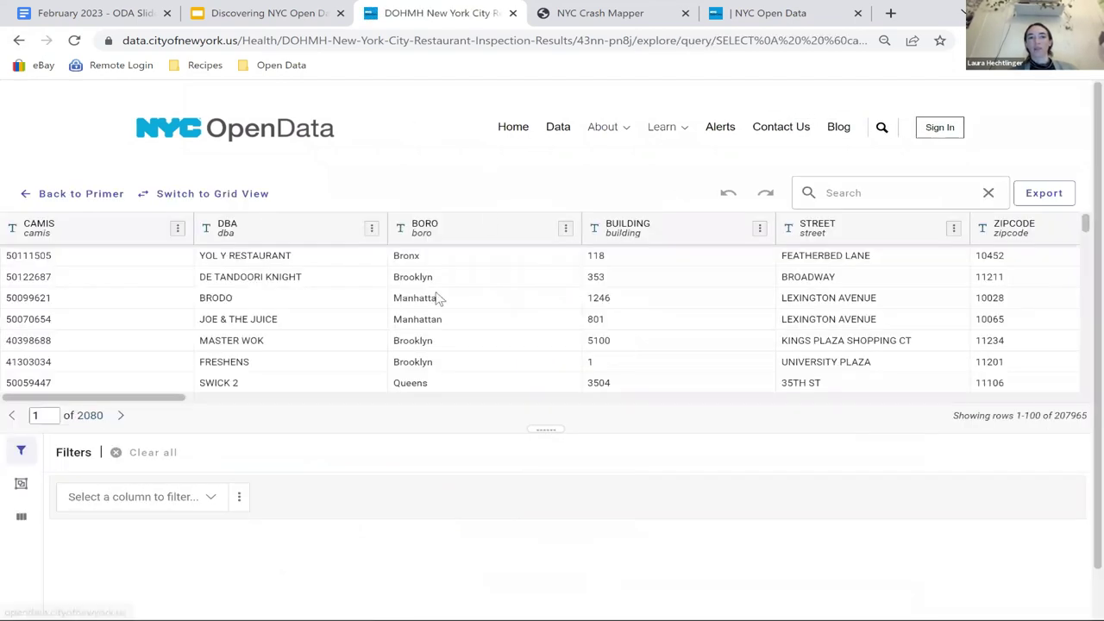
click(212, 193)
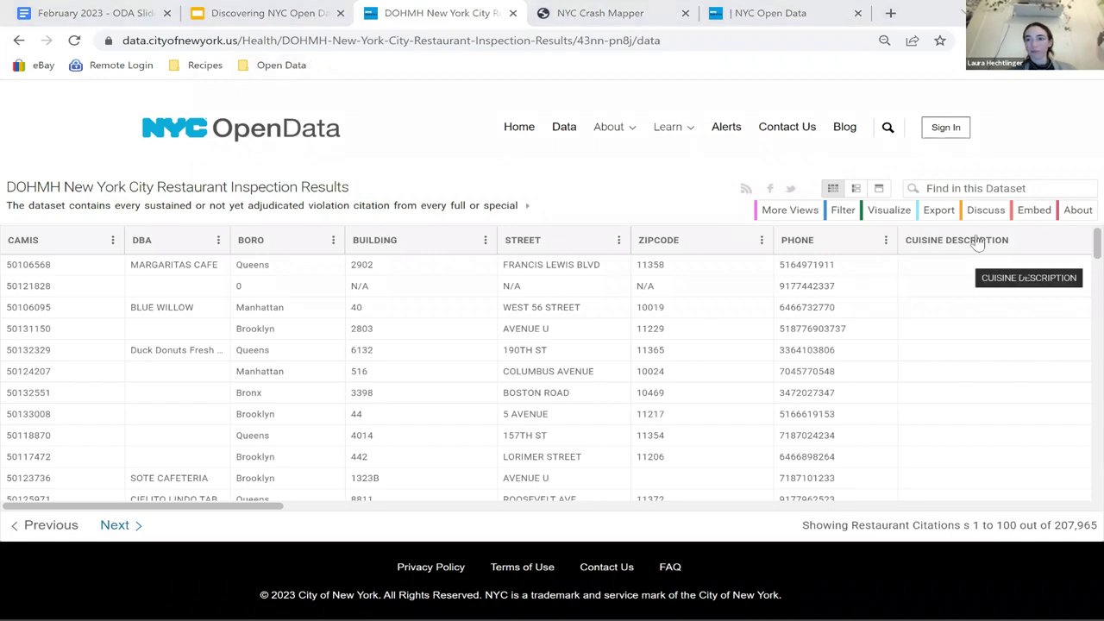
click(938, 210)
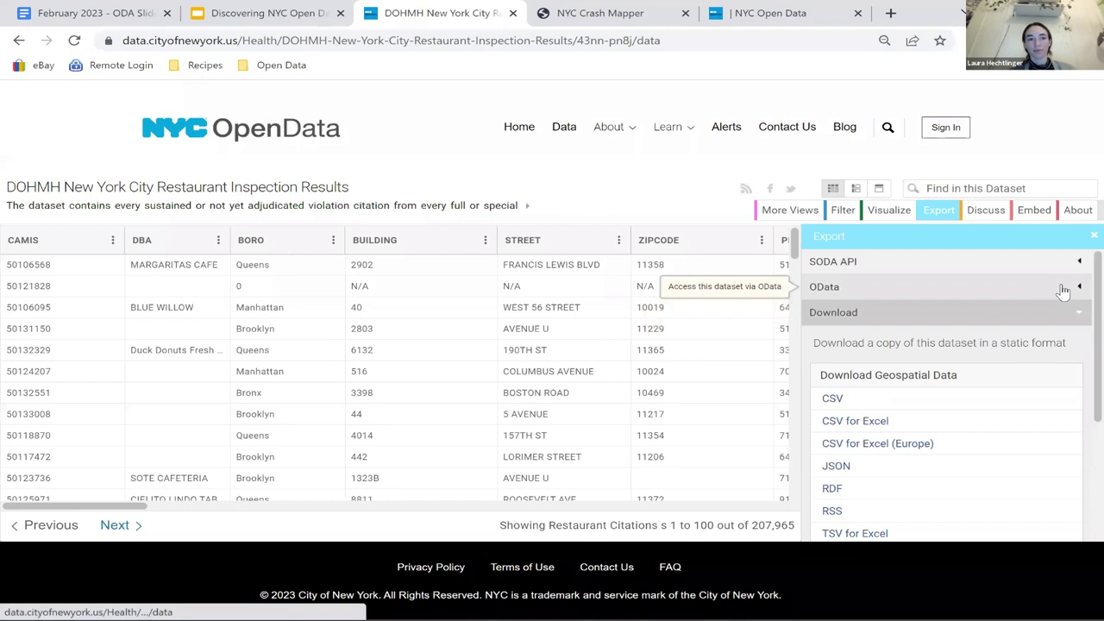
click(1073, 274)
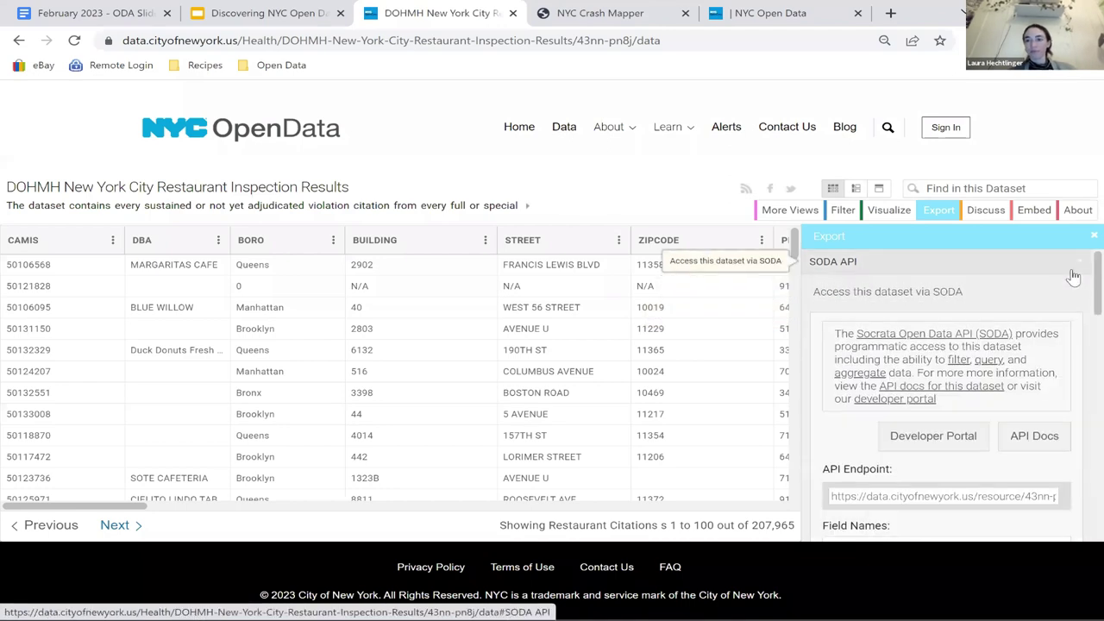
scroll(1012, 374, down, 2)
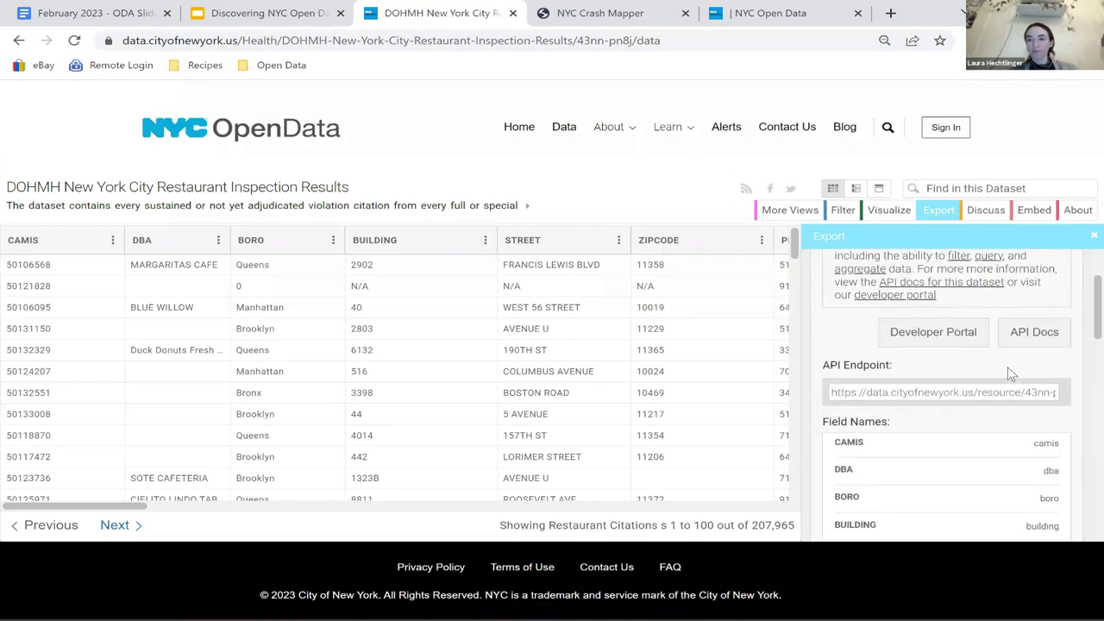
Step: Look over the API field names, copy the dataset's API endpoint address, and open it in a new browser tab
click(993, 394)
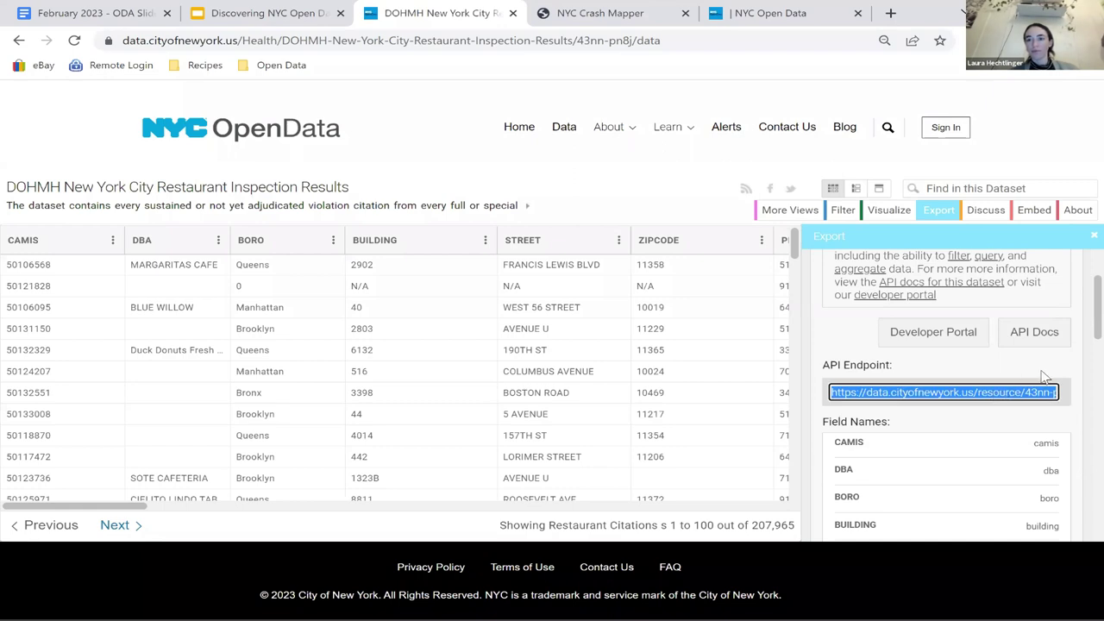
scroll(1043, 377, down, 1)
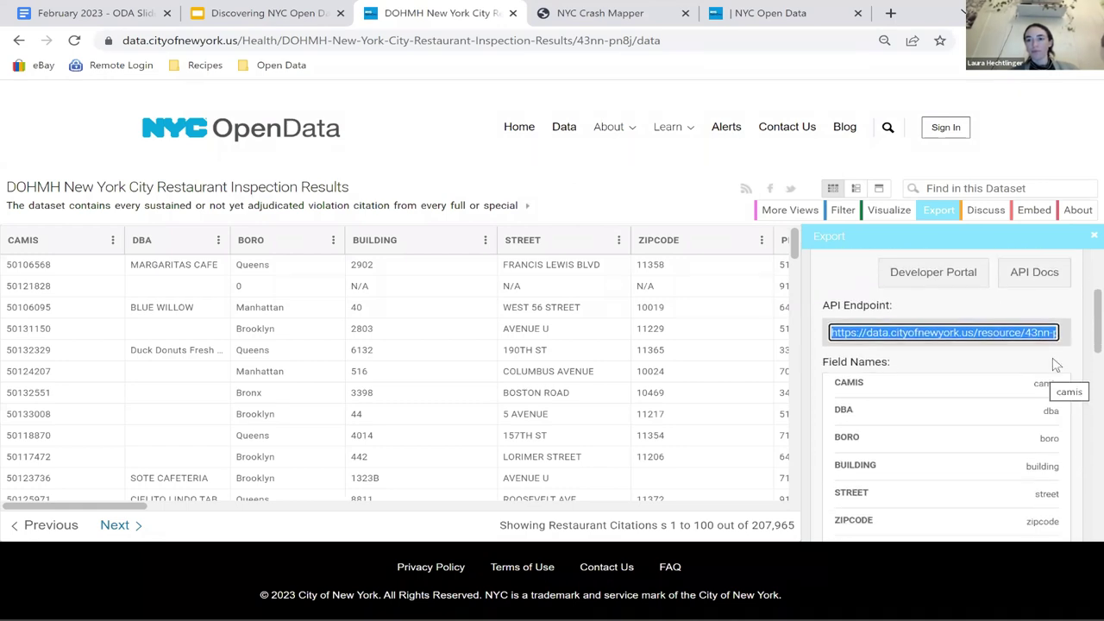
scroll(1078, 347, down, 2)
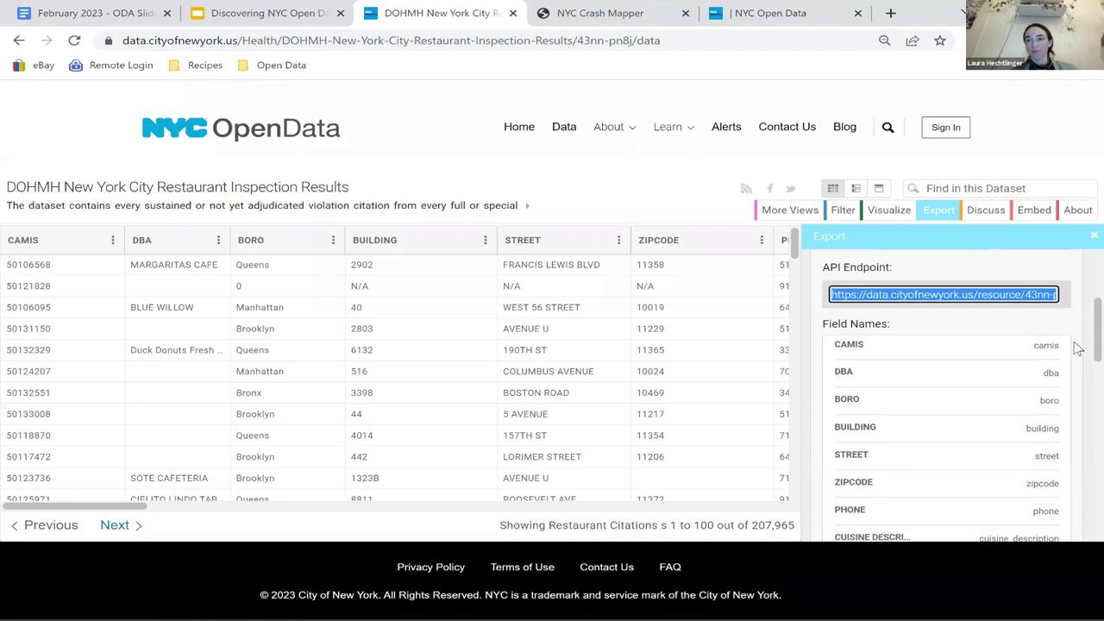
scroll(1078, 348, up, 1)
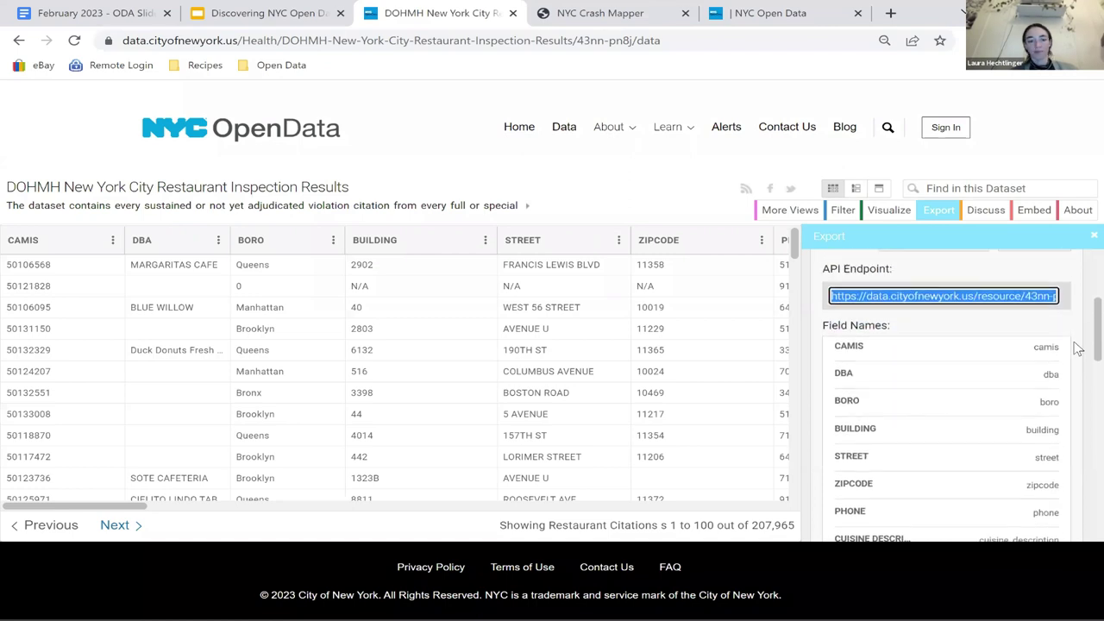
key(ctrl+c)
key(ctrl+t)
key(ctrl+v)
key(Return)
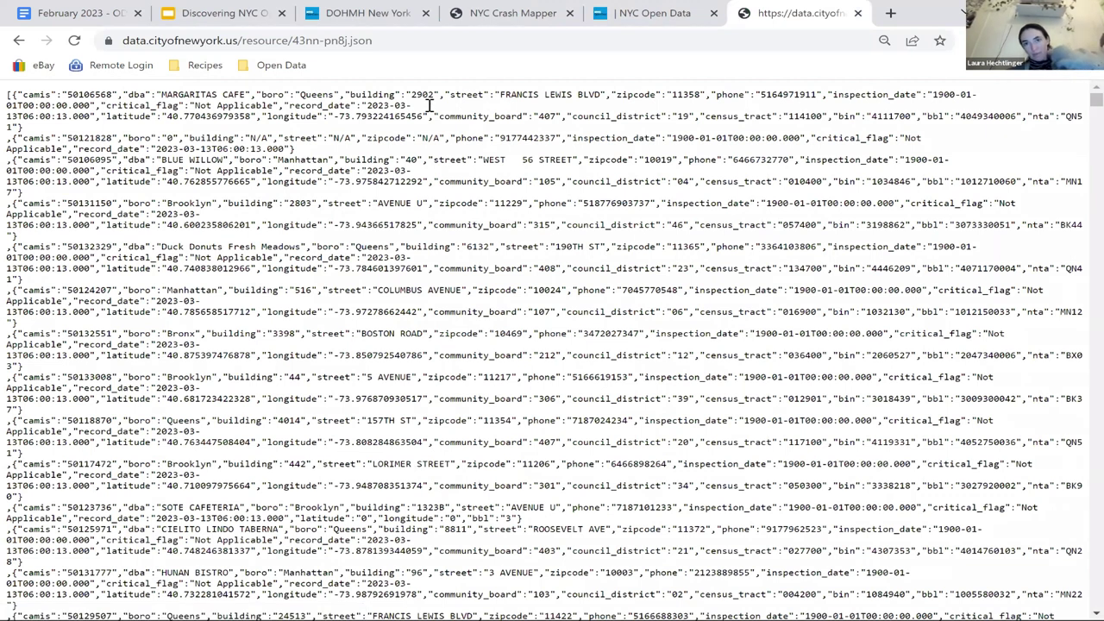
Step: Look through the raw JSON records of the restaurant inspection API endpoint in a reduced, repositioned browser window
scroll(678, 227, down, 1)
scroll(690, 216, up, 1)
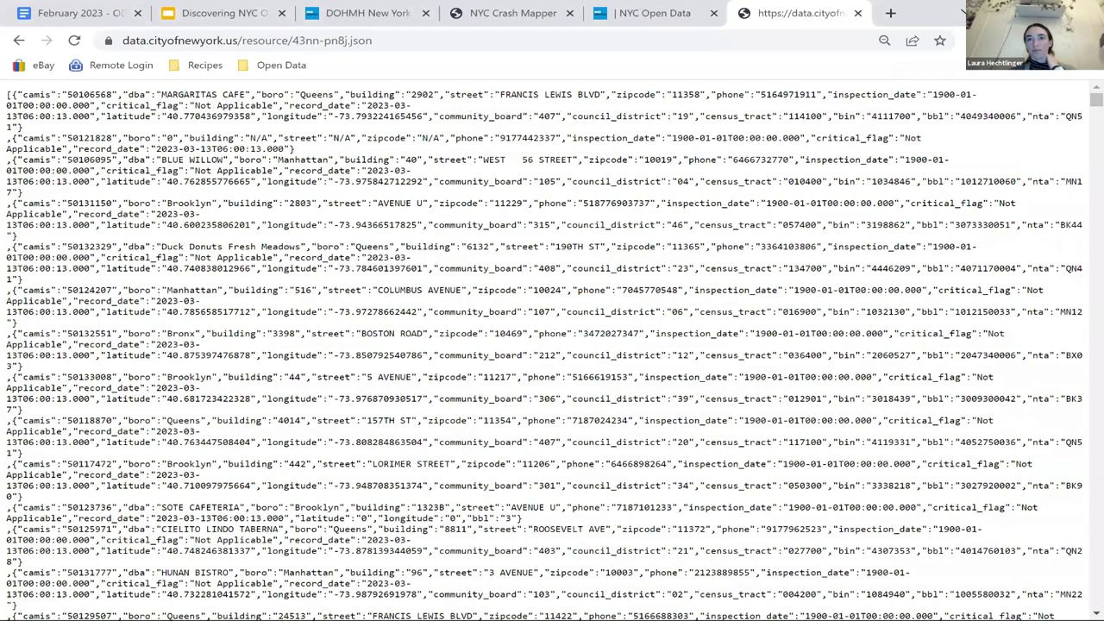
click(1045, 8)
scroll(694, 385, down, 3)
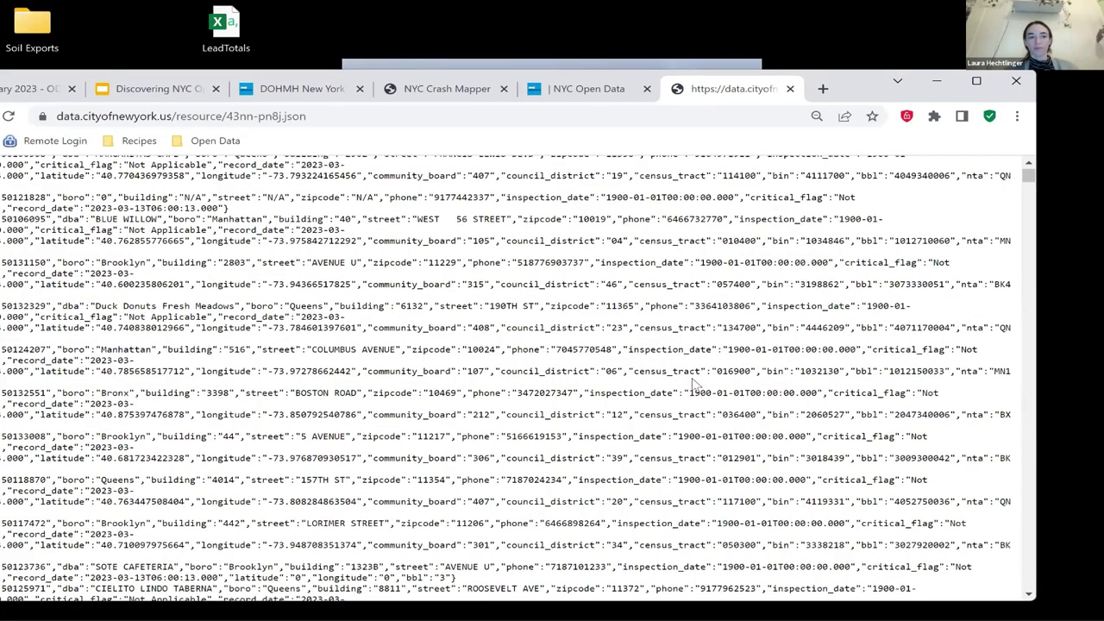
scroll(694, 385, down, 5)
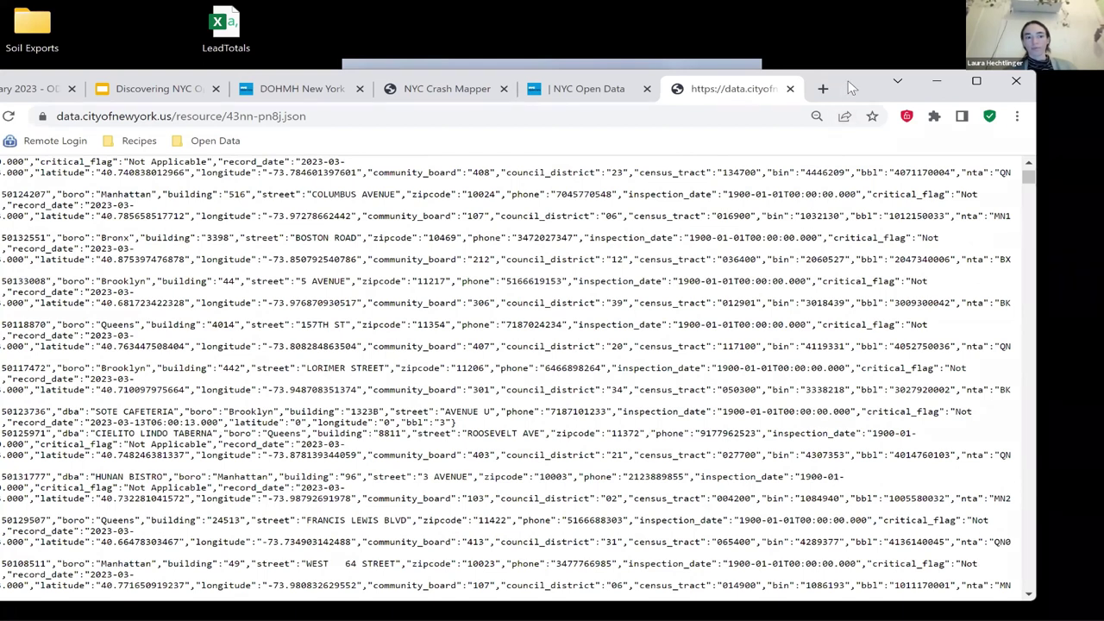
drag(848, 80, 913, 79)
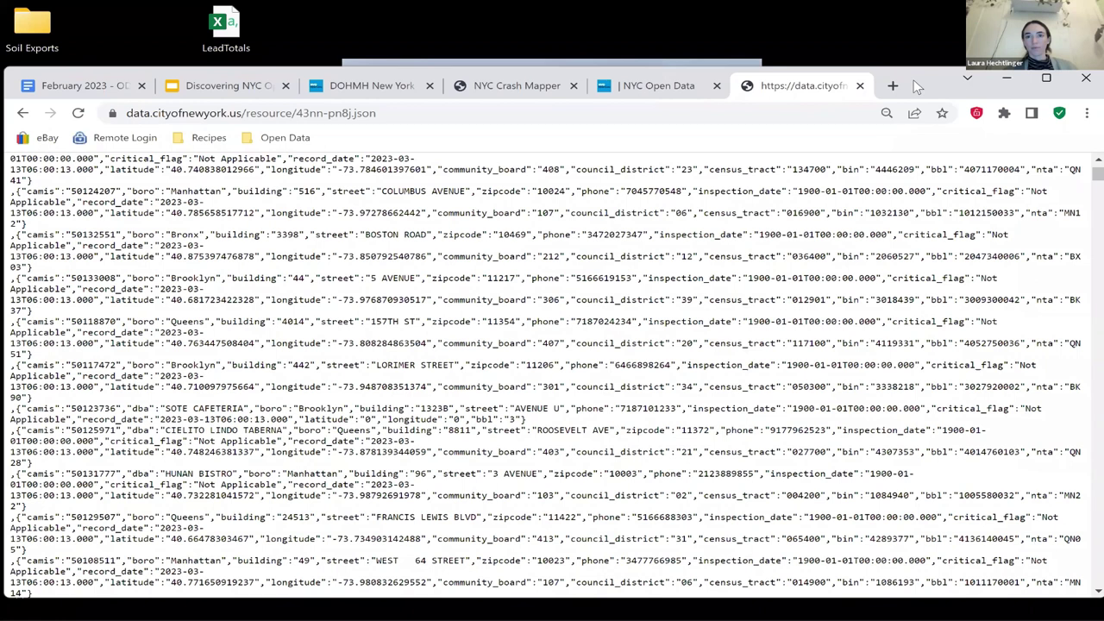
Step: Leave the JSON output, return to the restaurant inspection dataset's grid view, and maximize the browser window
click(642, 81)
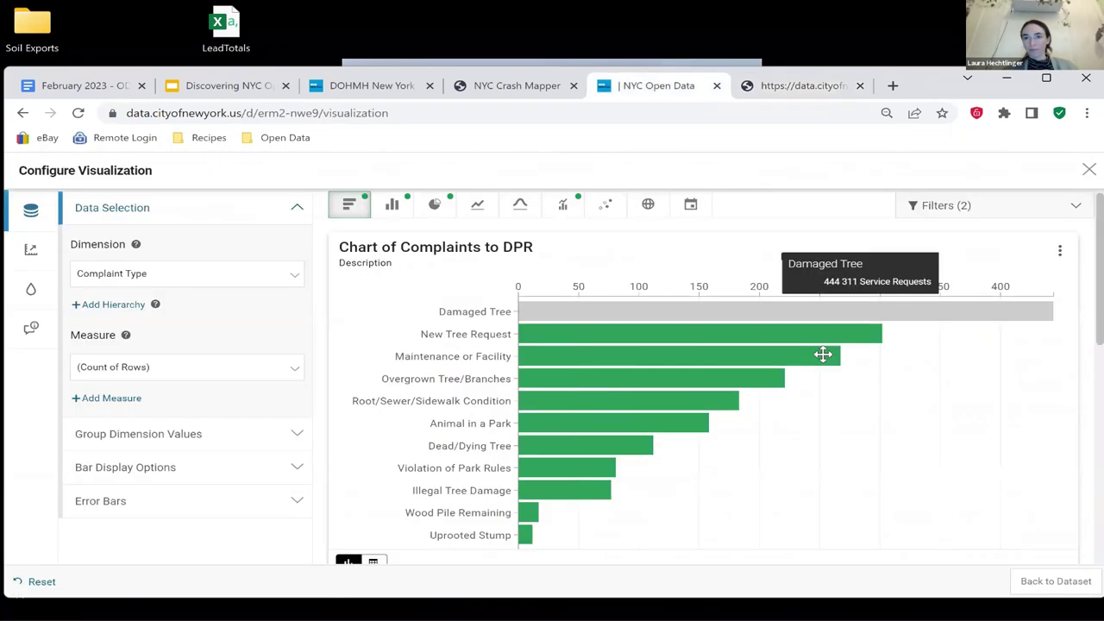
click(756, 96)
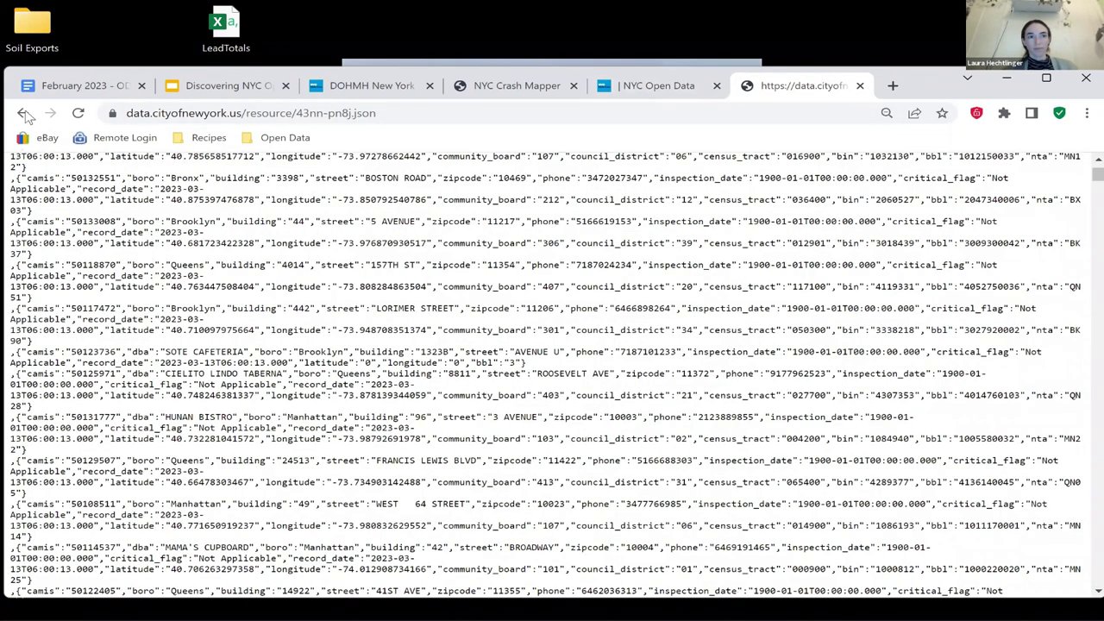
key(alt+Left)
key(ctrl+3)
scroll(952, 345, down, 2)
click(1046, 77)
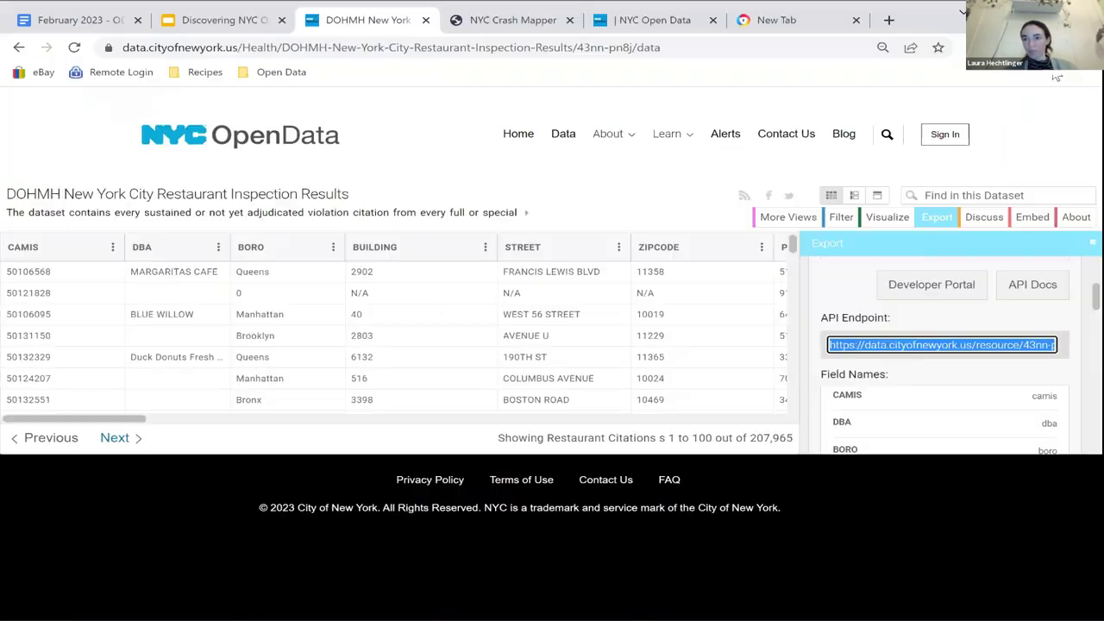
Step: Look over the SODA API section of the export options, including its documentation links and field names
scroll(1050, 453, down, 1)
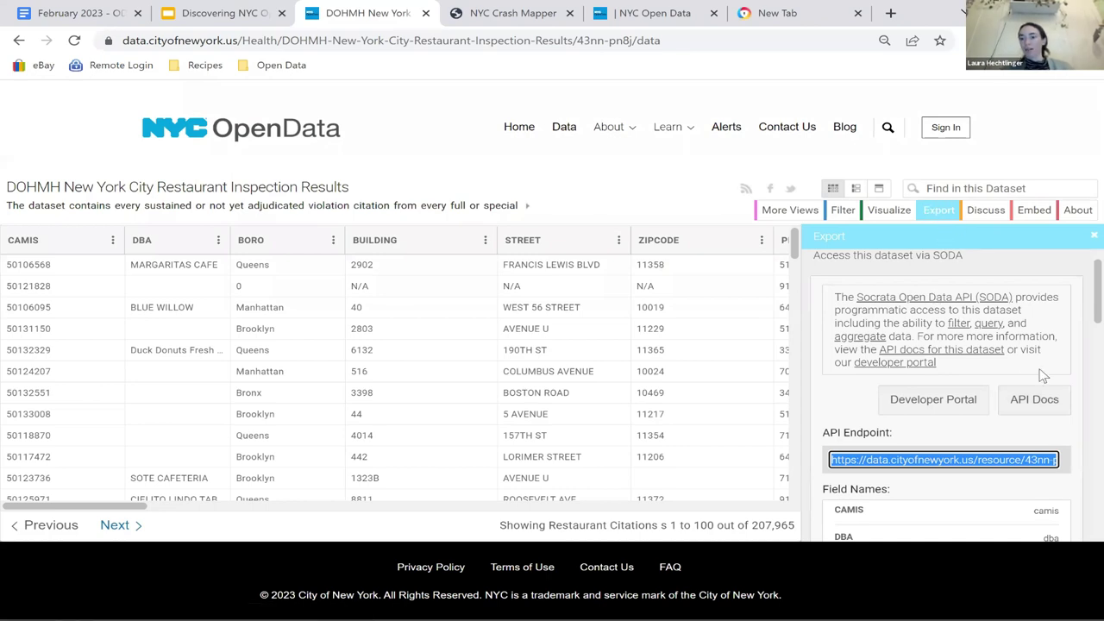
scroll(1046, 406, down, 10)
scroll(992, 362, up, 15)
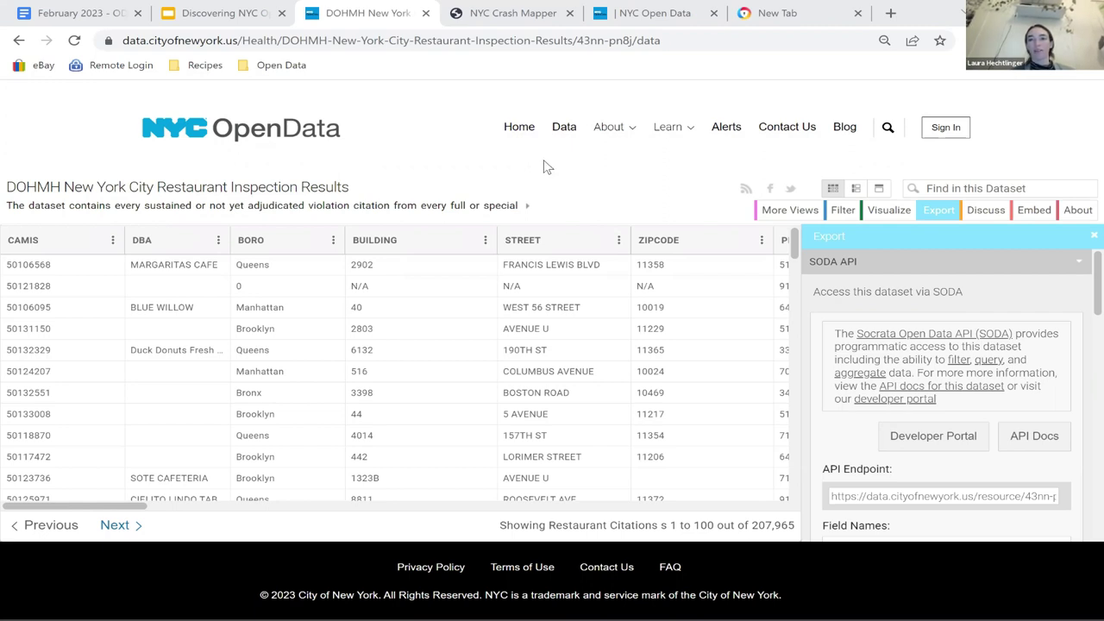
Step: Open the NYC Open Data Contact Us page and go to its "Send us a note" form
click(787, 129)
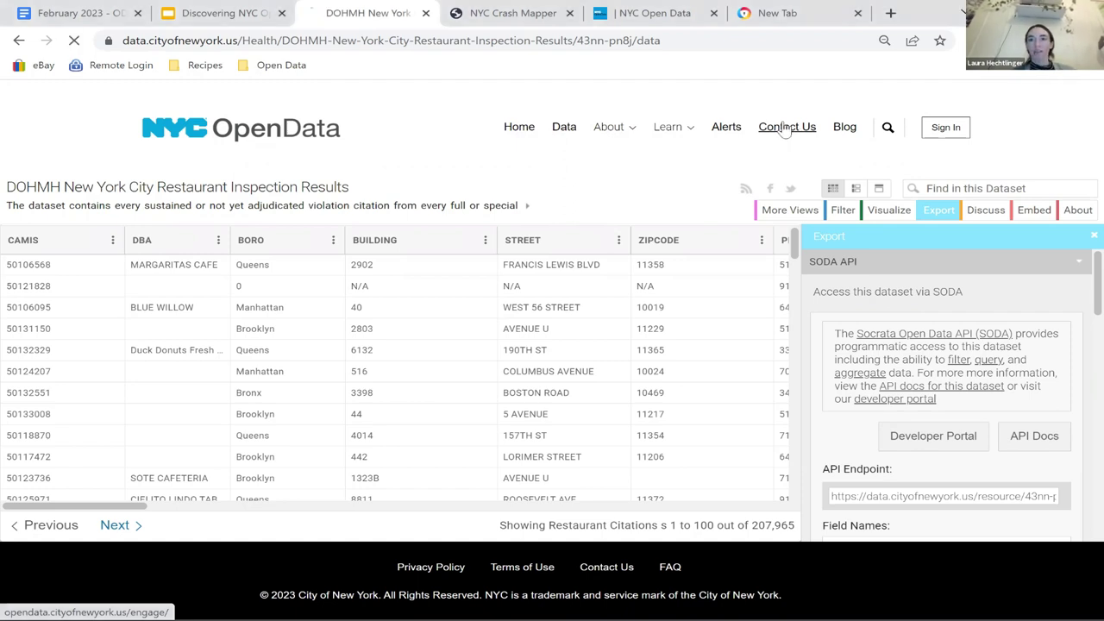
scroll(679, 337, down, 2)
scroll(678, 336, down, 7)
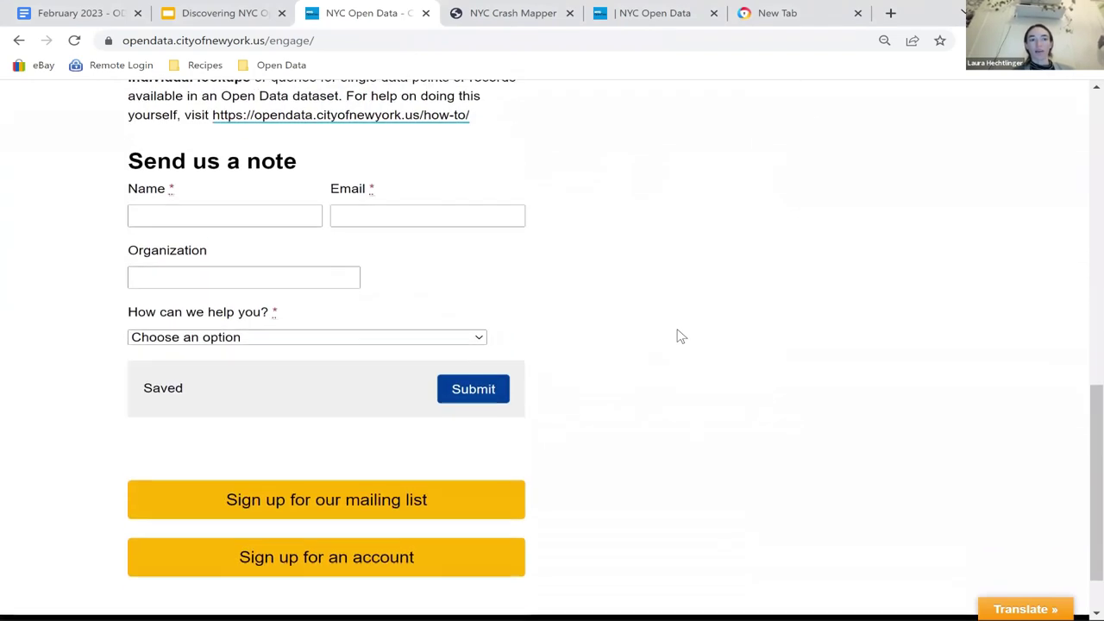
scroll(380, 285, up, 1)
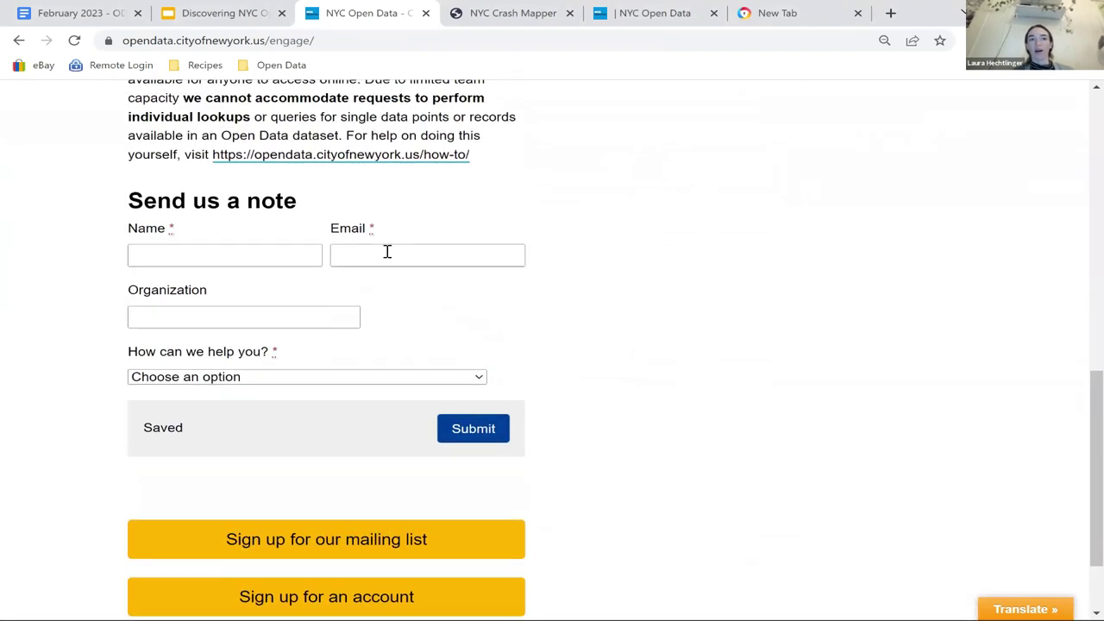
Step: Show the contact form's fields and the "How can we help you?" topics without choosing one, and look over the note on individual lookups
click(219, 261)
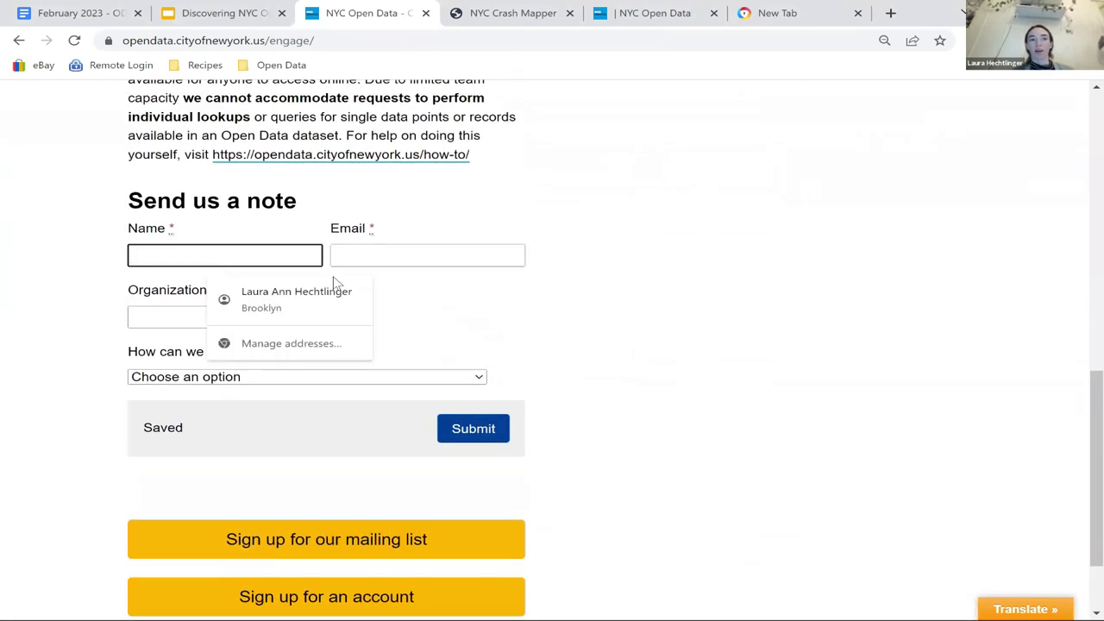
click(470, 351)
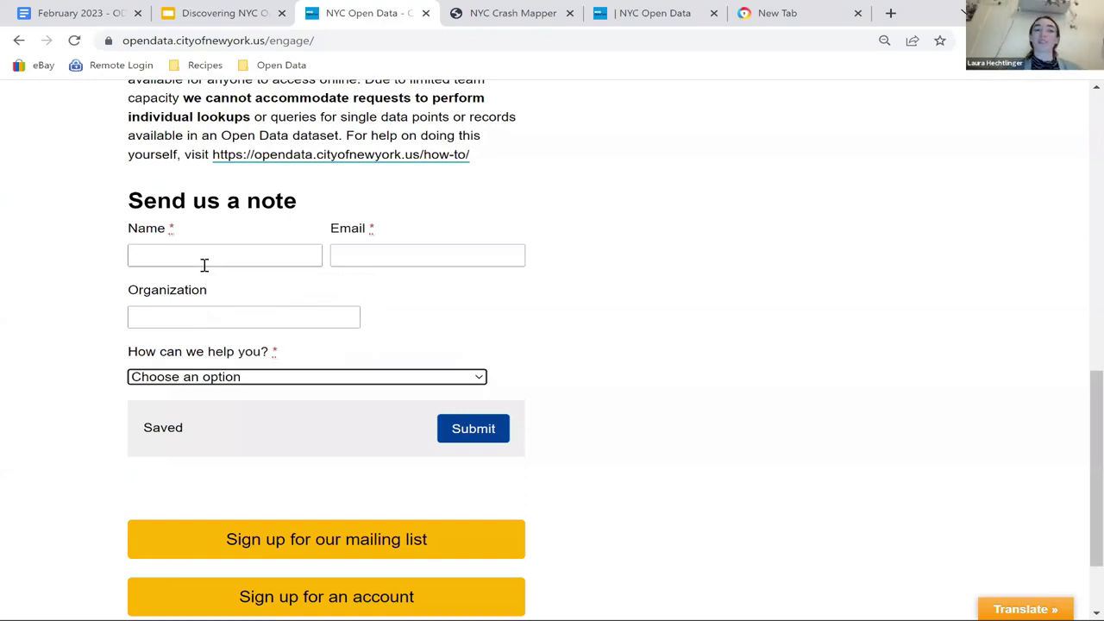
click(304, 391)
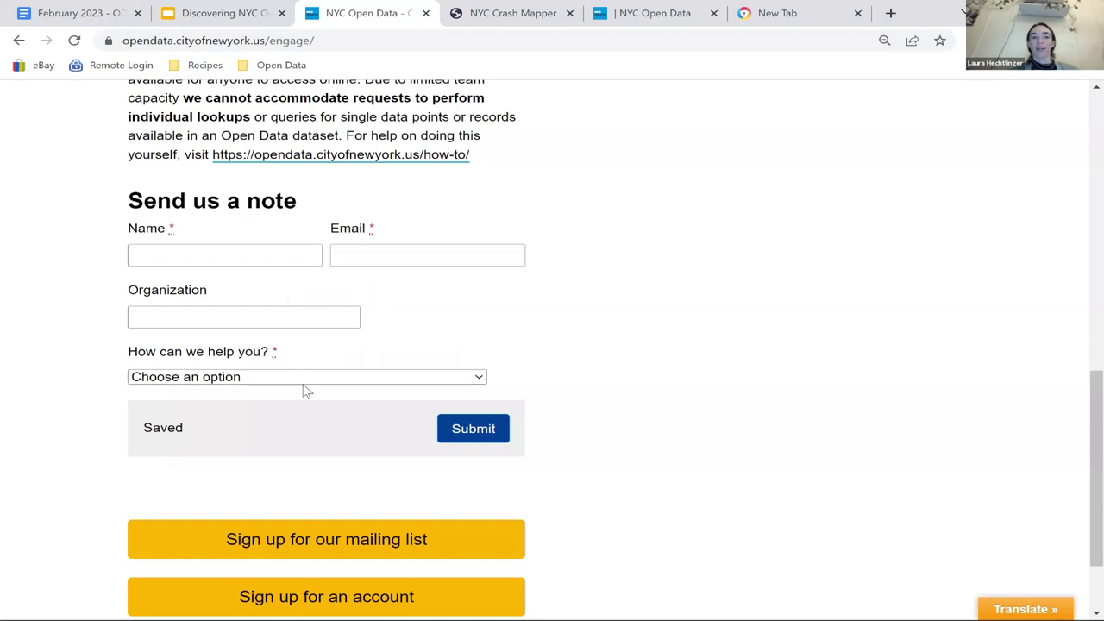
click(286, 377)
scroll(286, 379, down, 1)
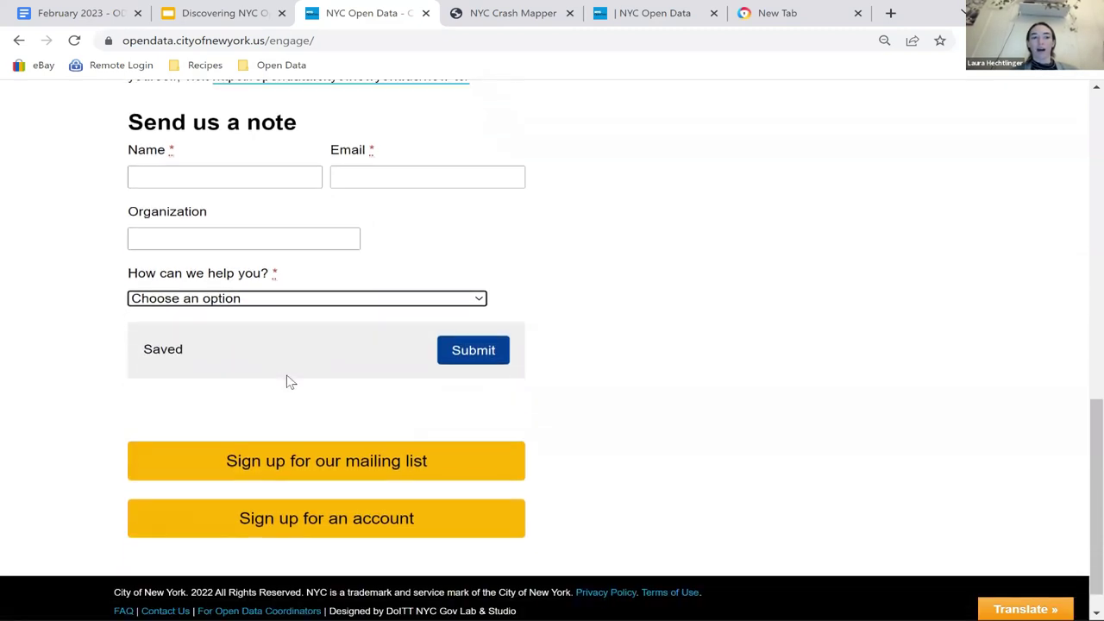
click(244, 300)
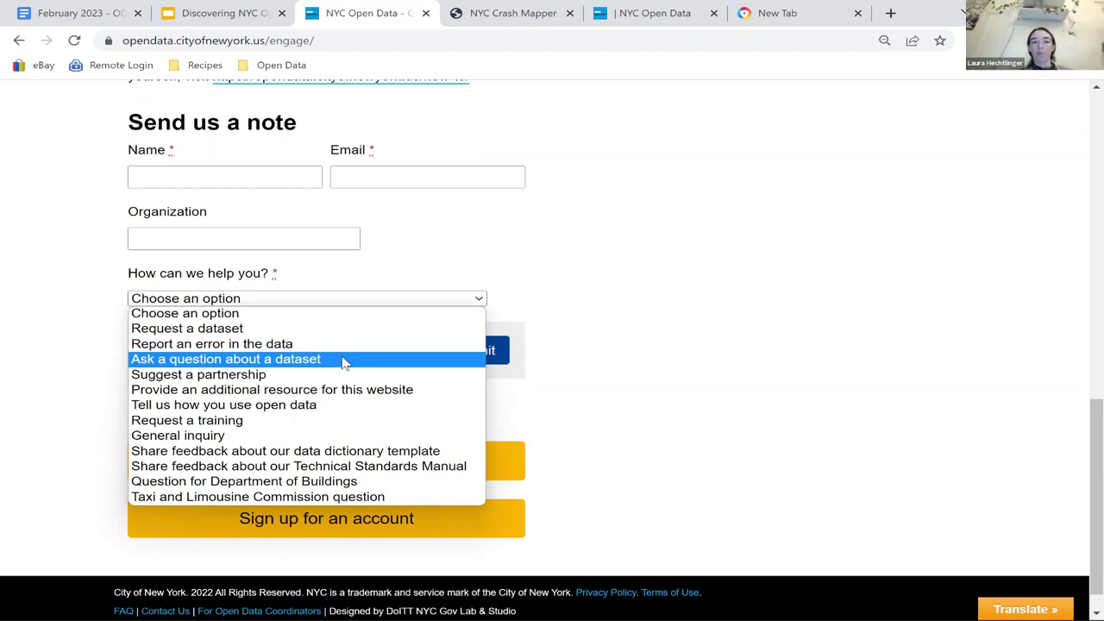
click(580, 340)
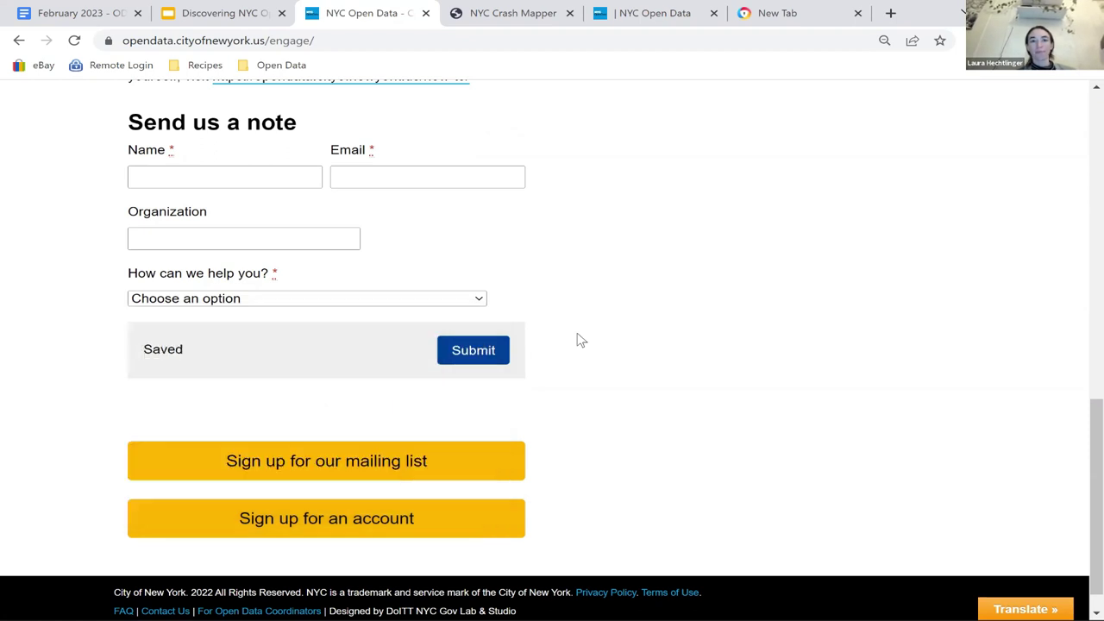
scroll(579, 340, up, 2)
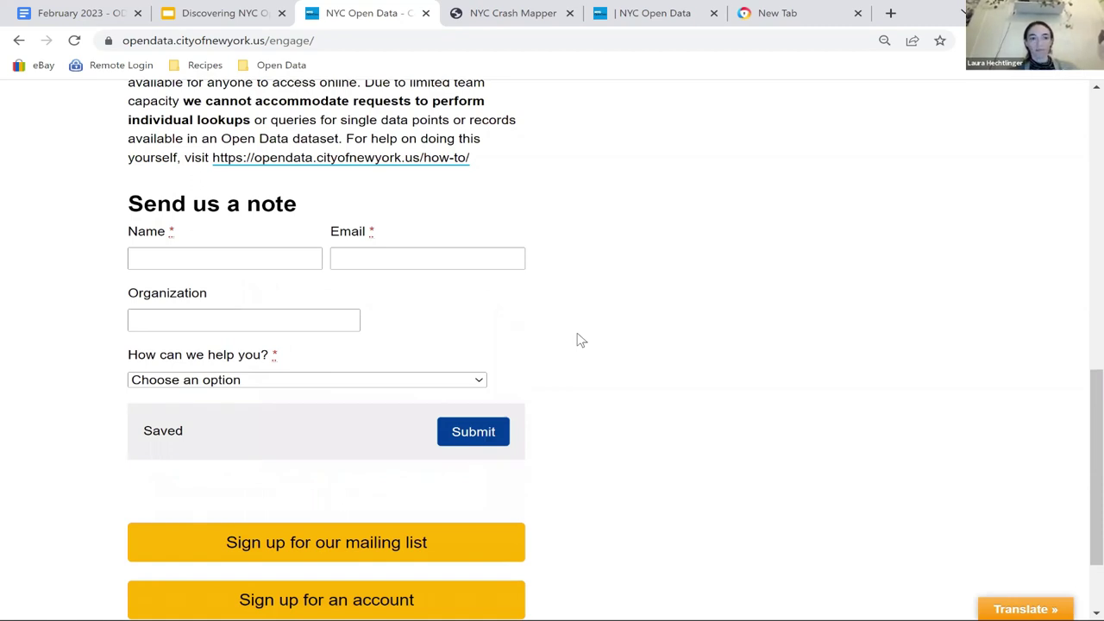
scroll(580, 340, up, 1)
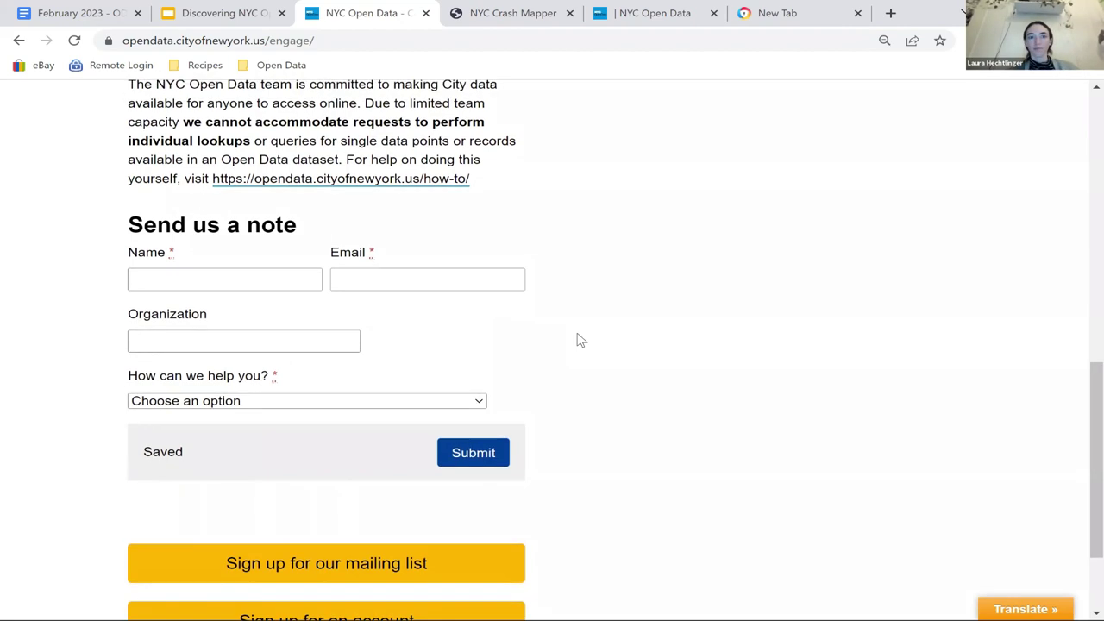
scroll(580, 340, up, 1)
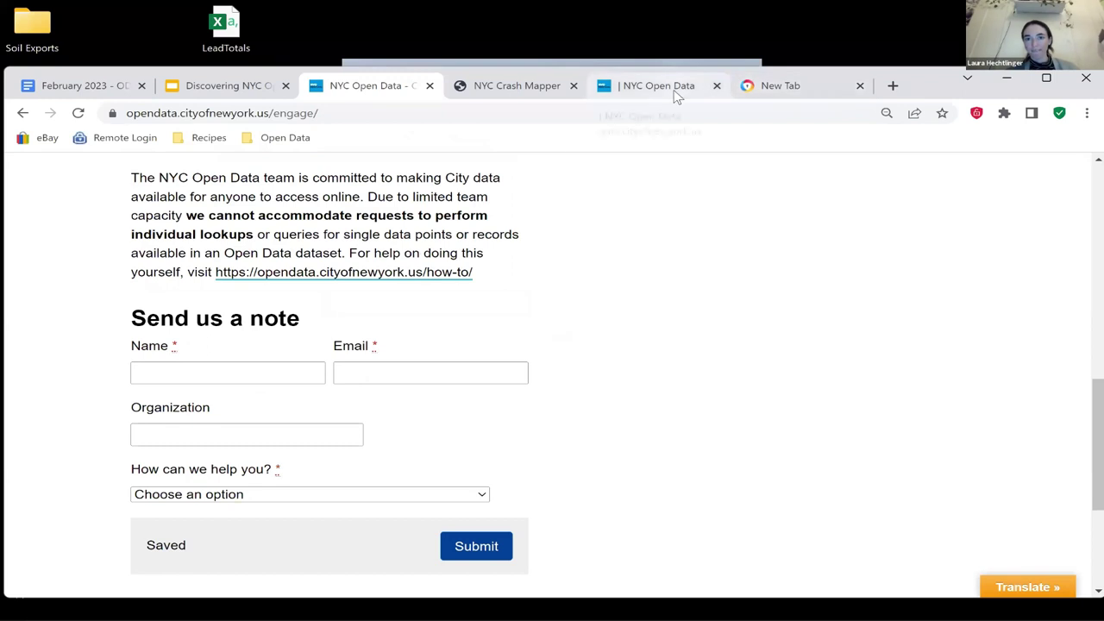
Step: Switch to the slideshow and advance past the NYC Open Data Help Desk slide to the Open Data Week and School of Data slide
mouse_move(622, 90)
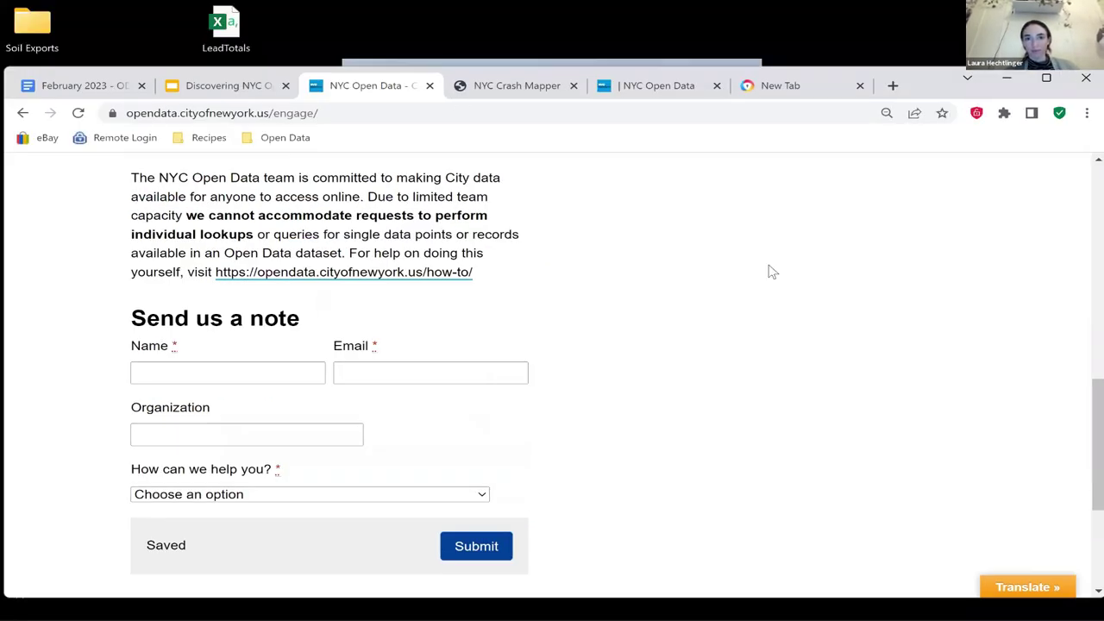
key(alt+Tab)
key(Right)
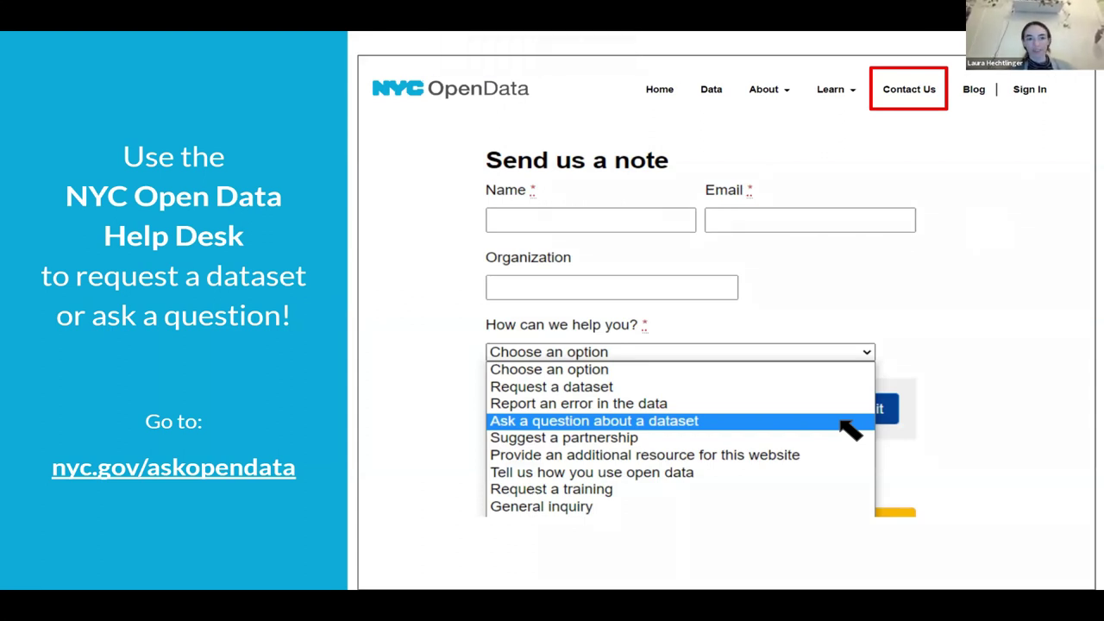
key(Right)
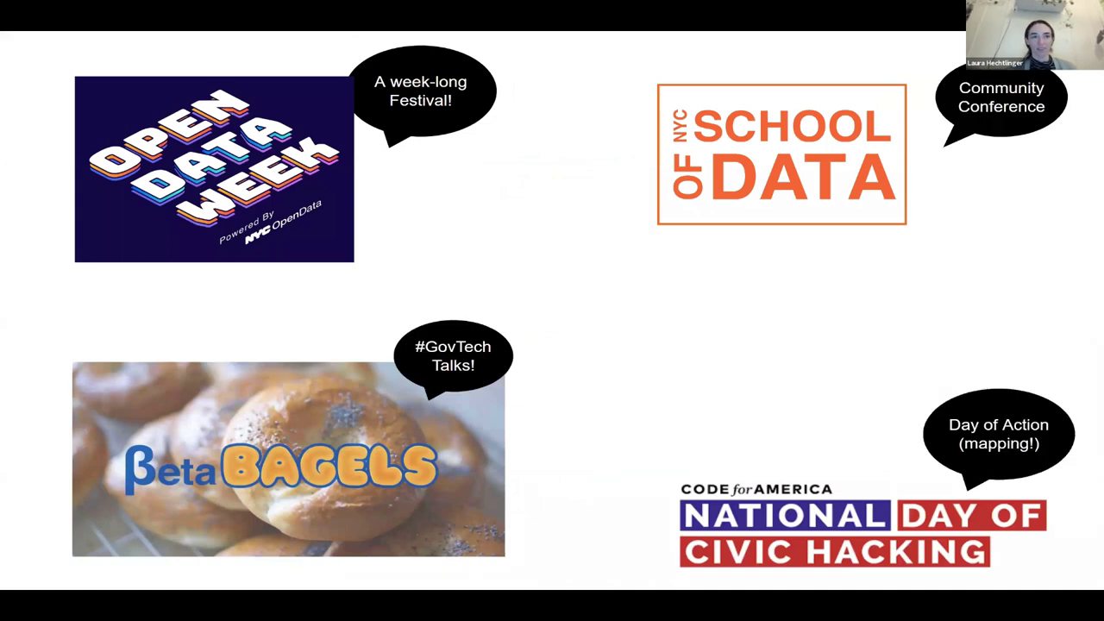